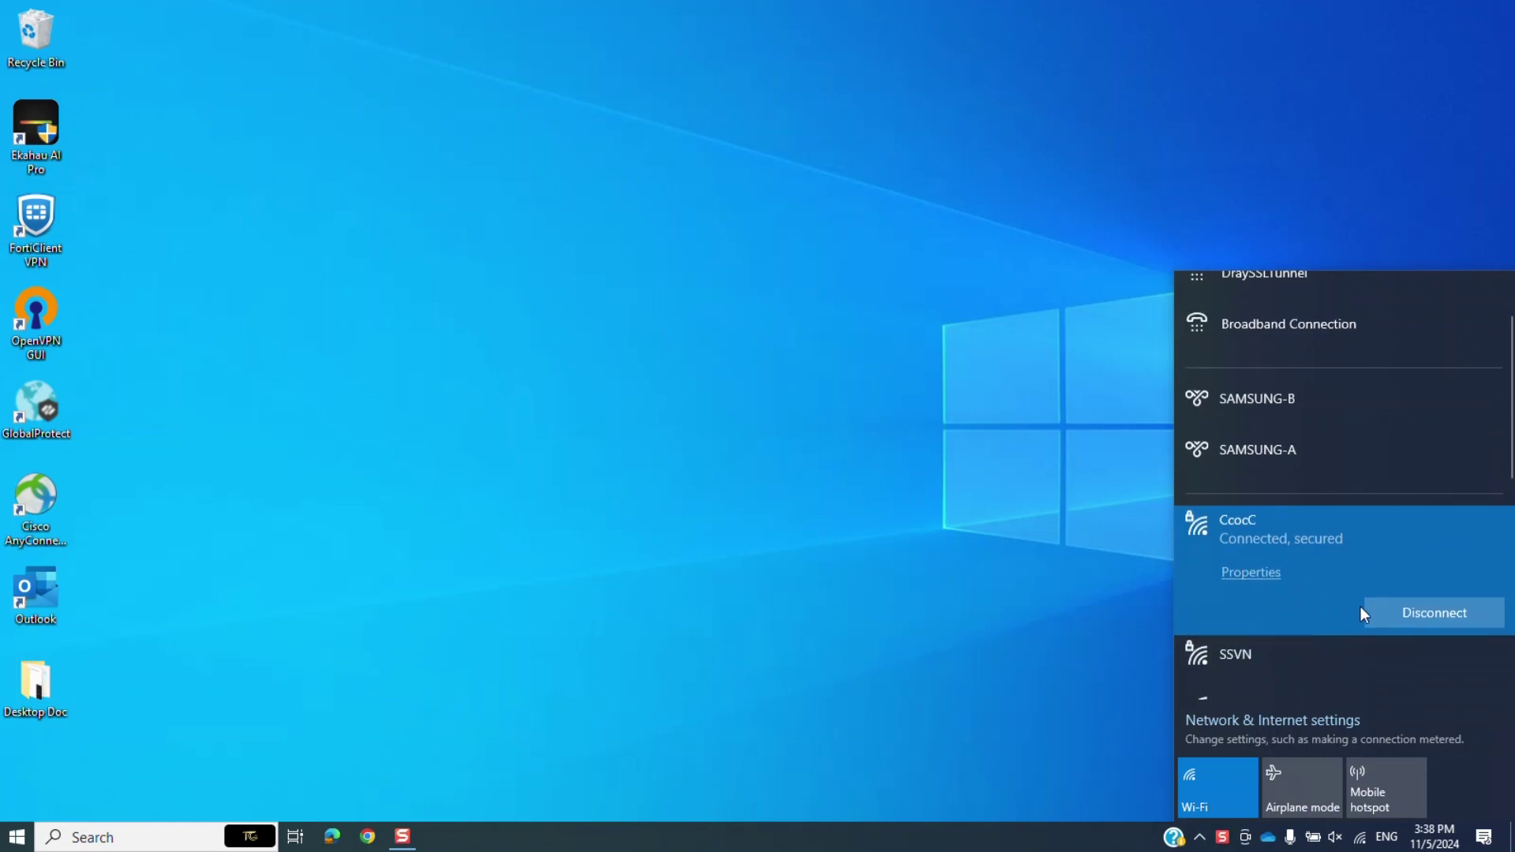
Disconnect from CcocC and join the open SetMeUp-C1:42:94 Wi-Fi network.
{"action": "left_click", "coordinate": [1385, 616]}
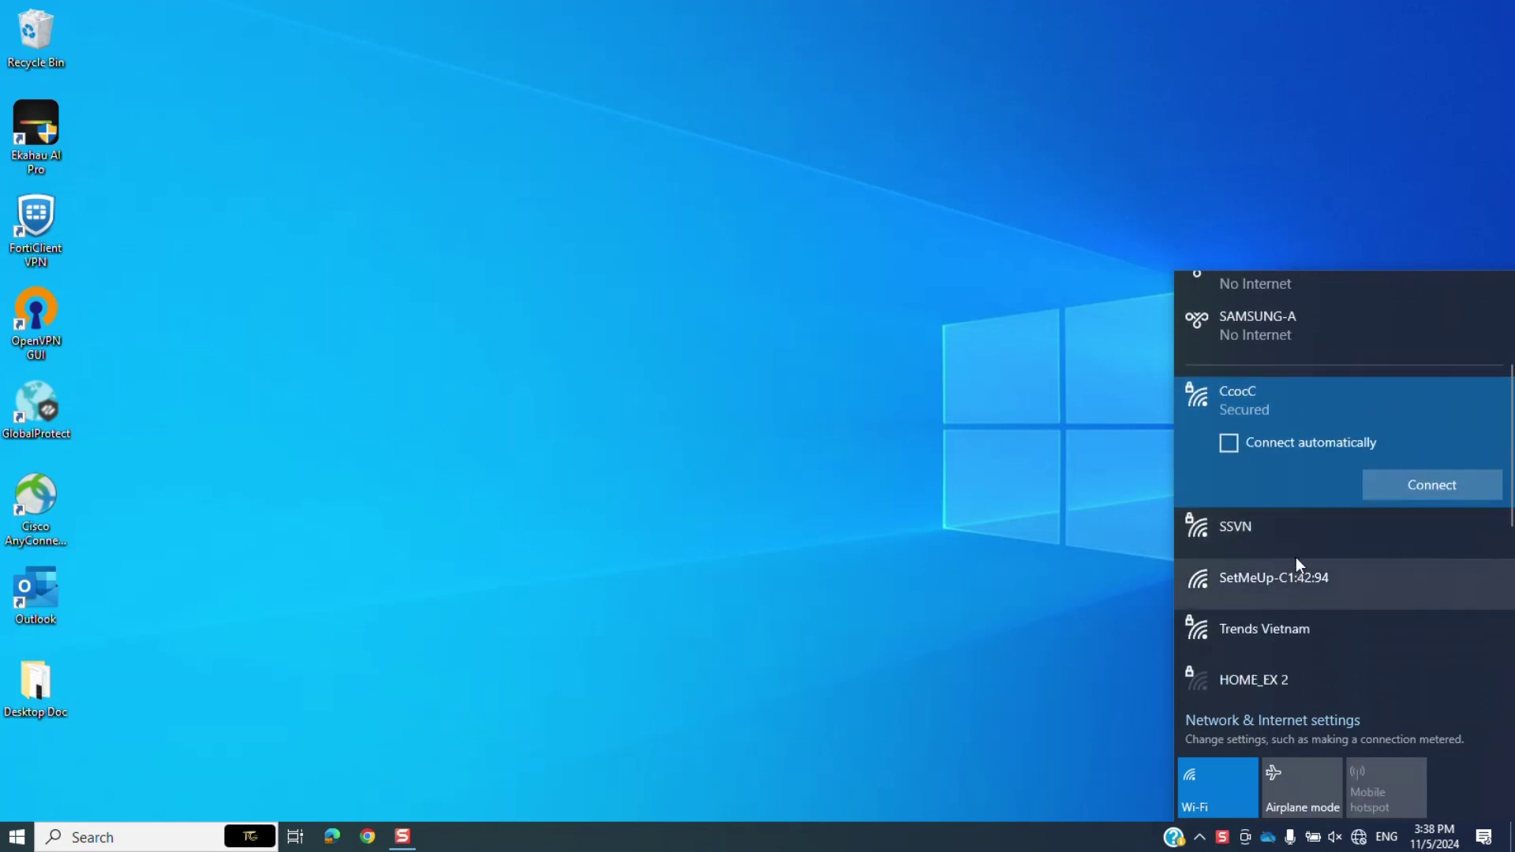
{"action": "left_click", "coordinate": [1273, 584]}
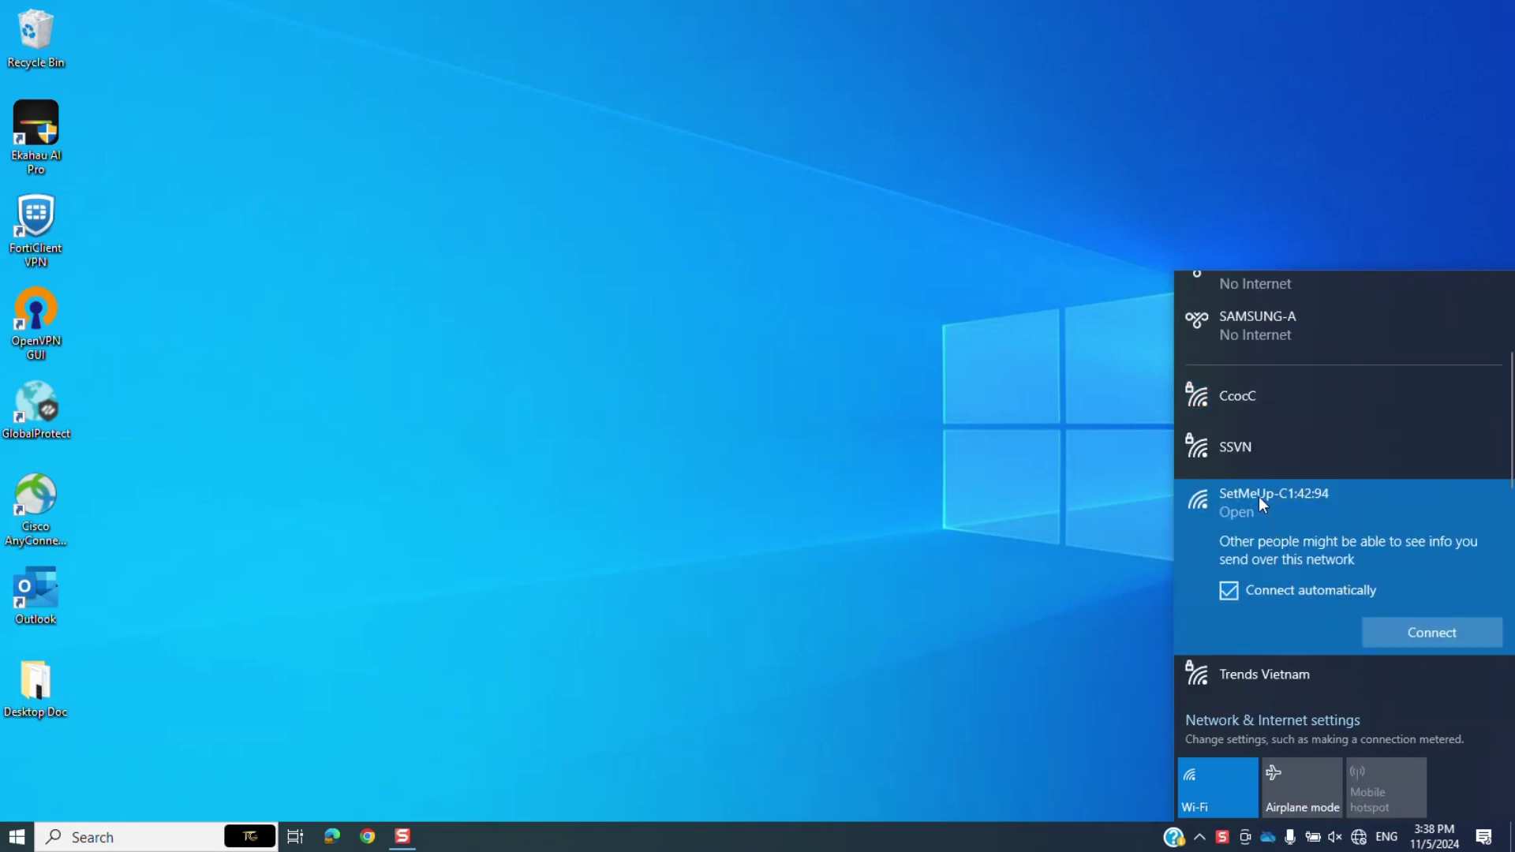
{"action": "left_click", "coordinate": [1396, 631]}
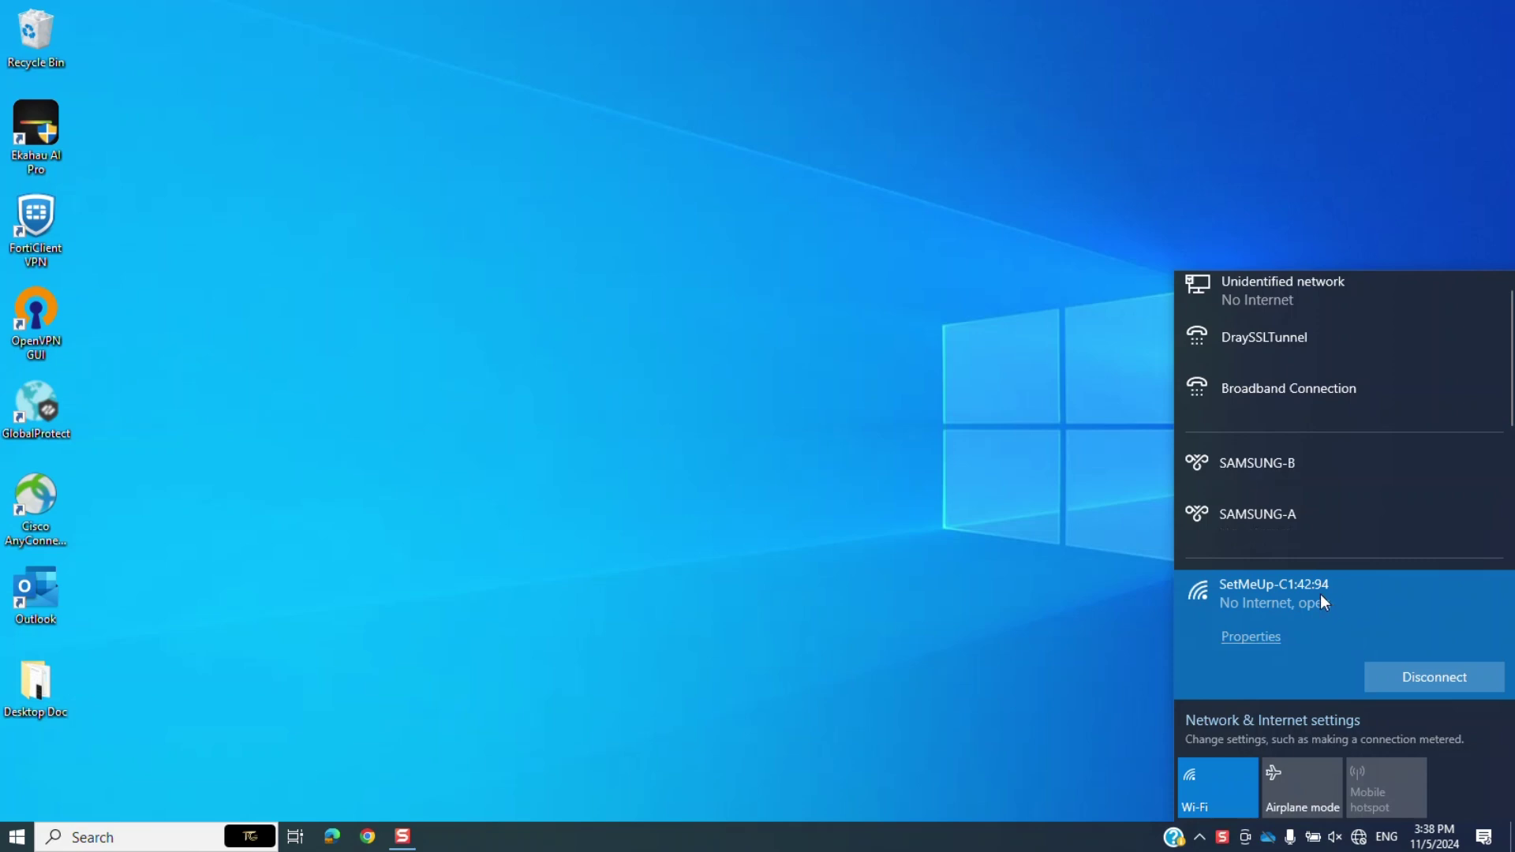
{"action": "left_click", "coordinate": [940, 623]}
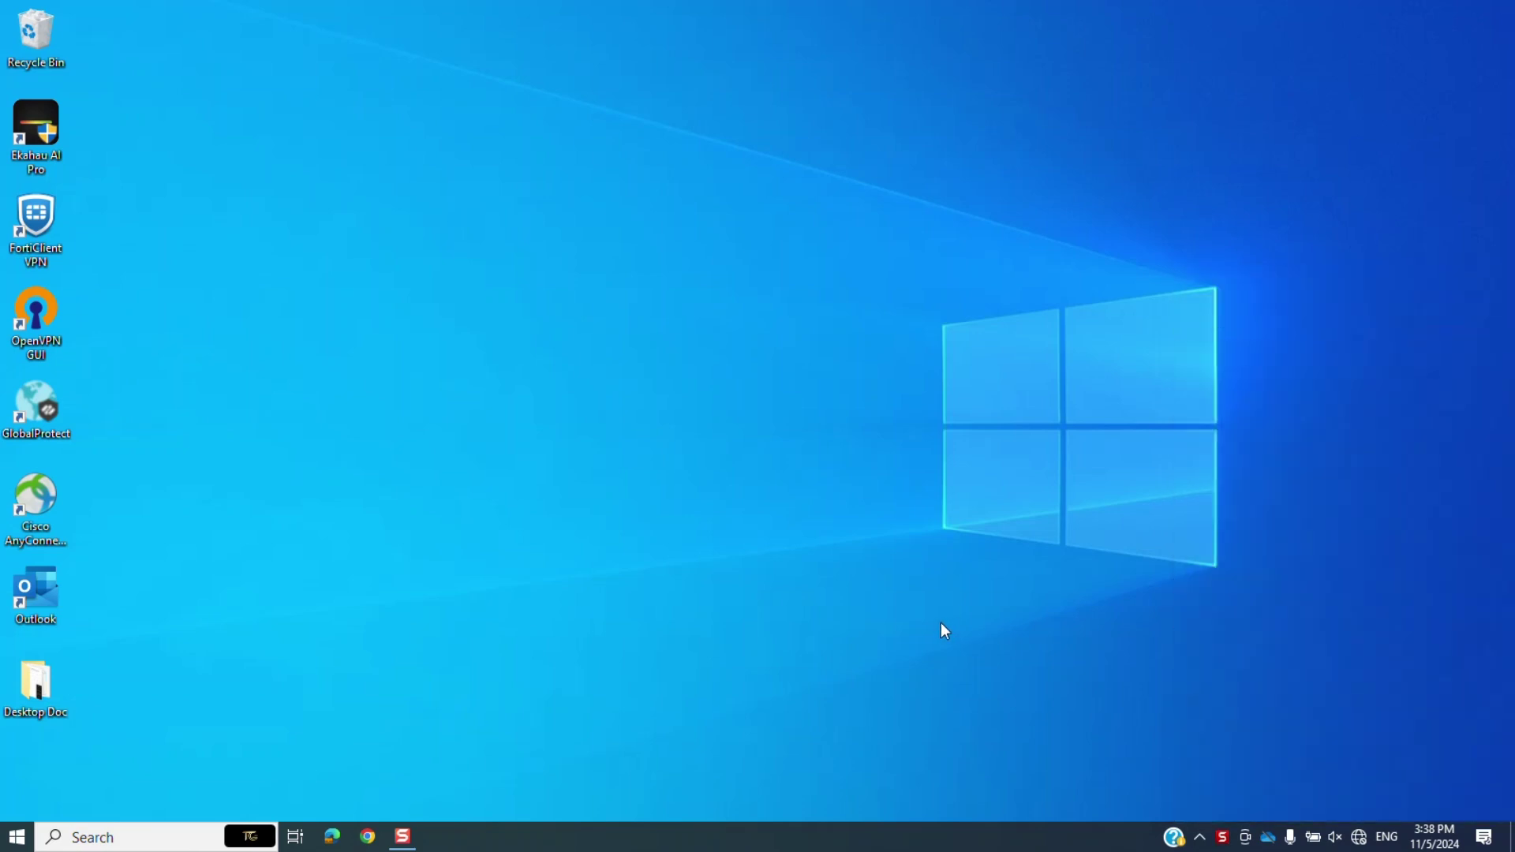
{"action": "left_click", "coordinate": [368, 837]}
{"action": "left_click", "coordinate": [842, 492]}
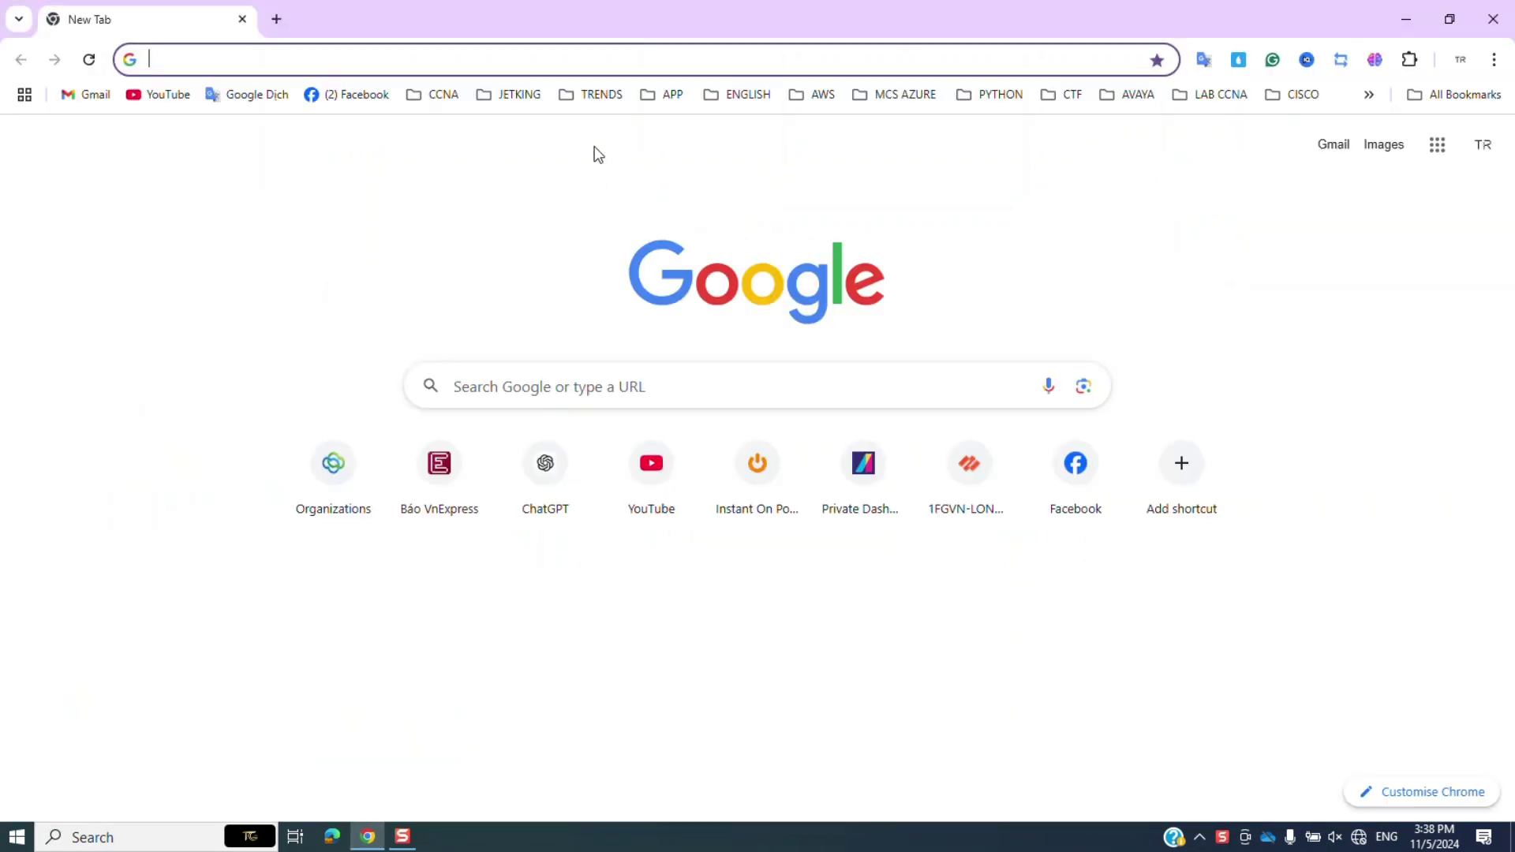
{"action": "type", "text": "https://"}
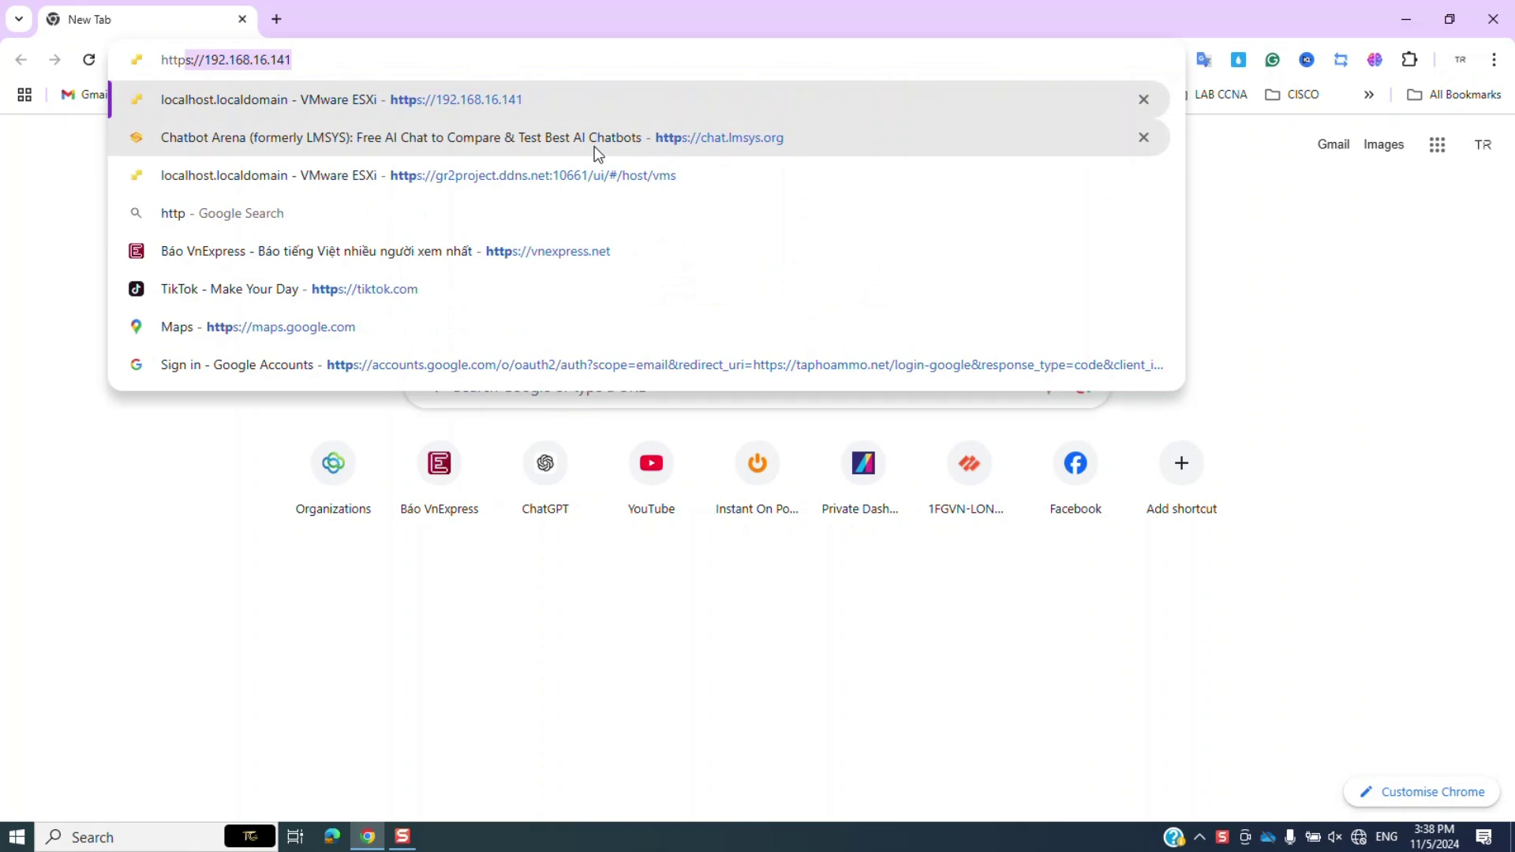
{"action": "type", "text": "in"}
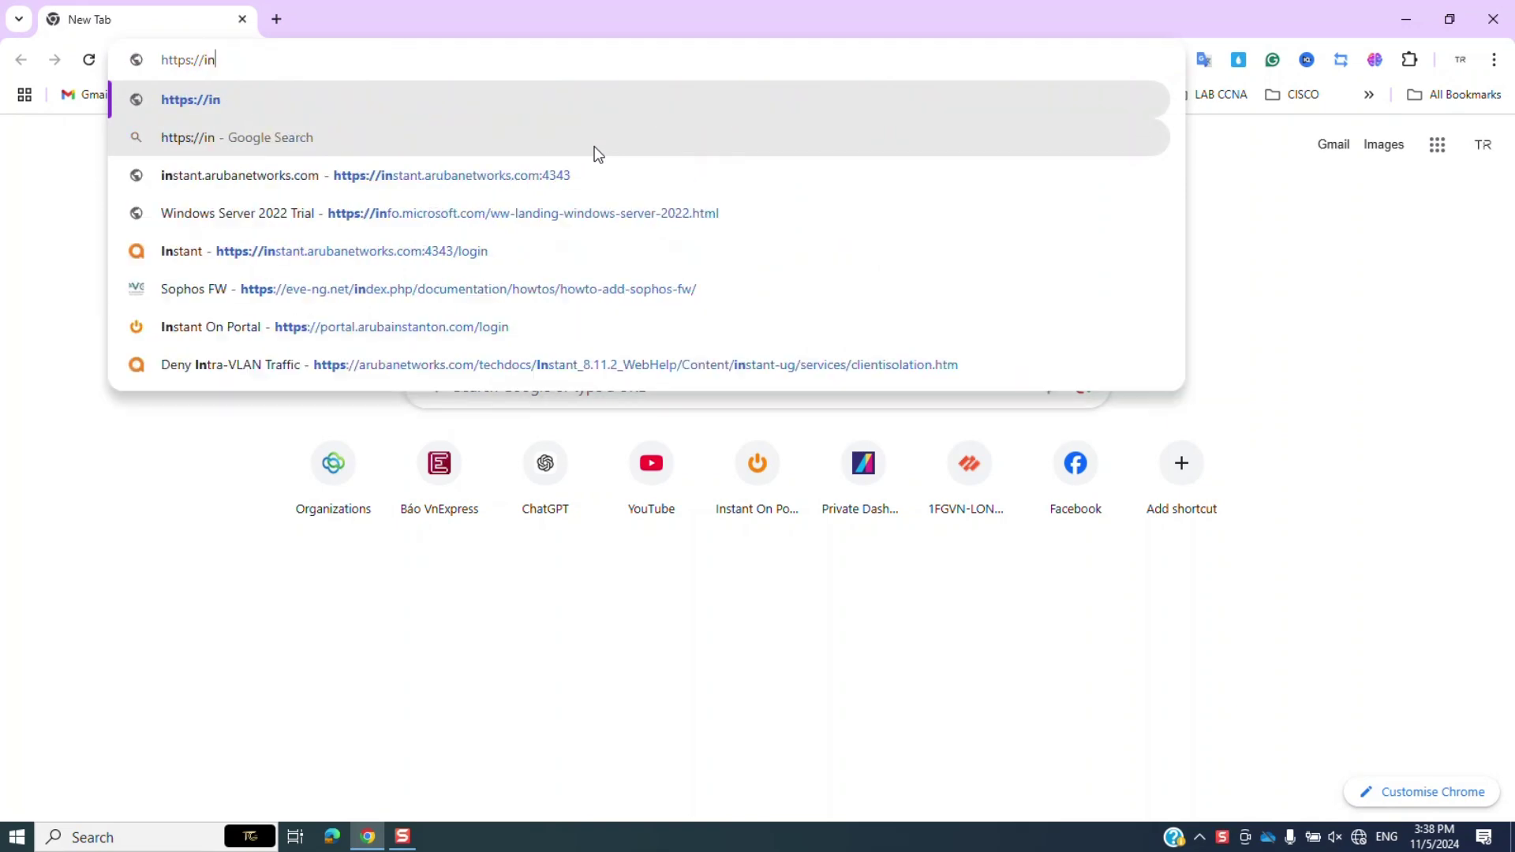
{"action": "type", "text": "stant.ar"}
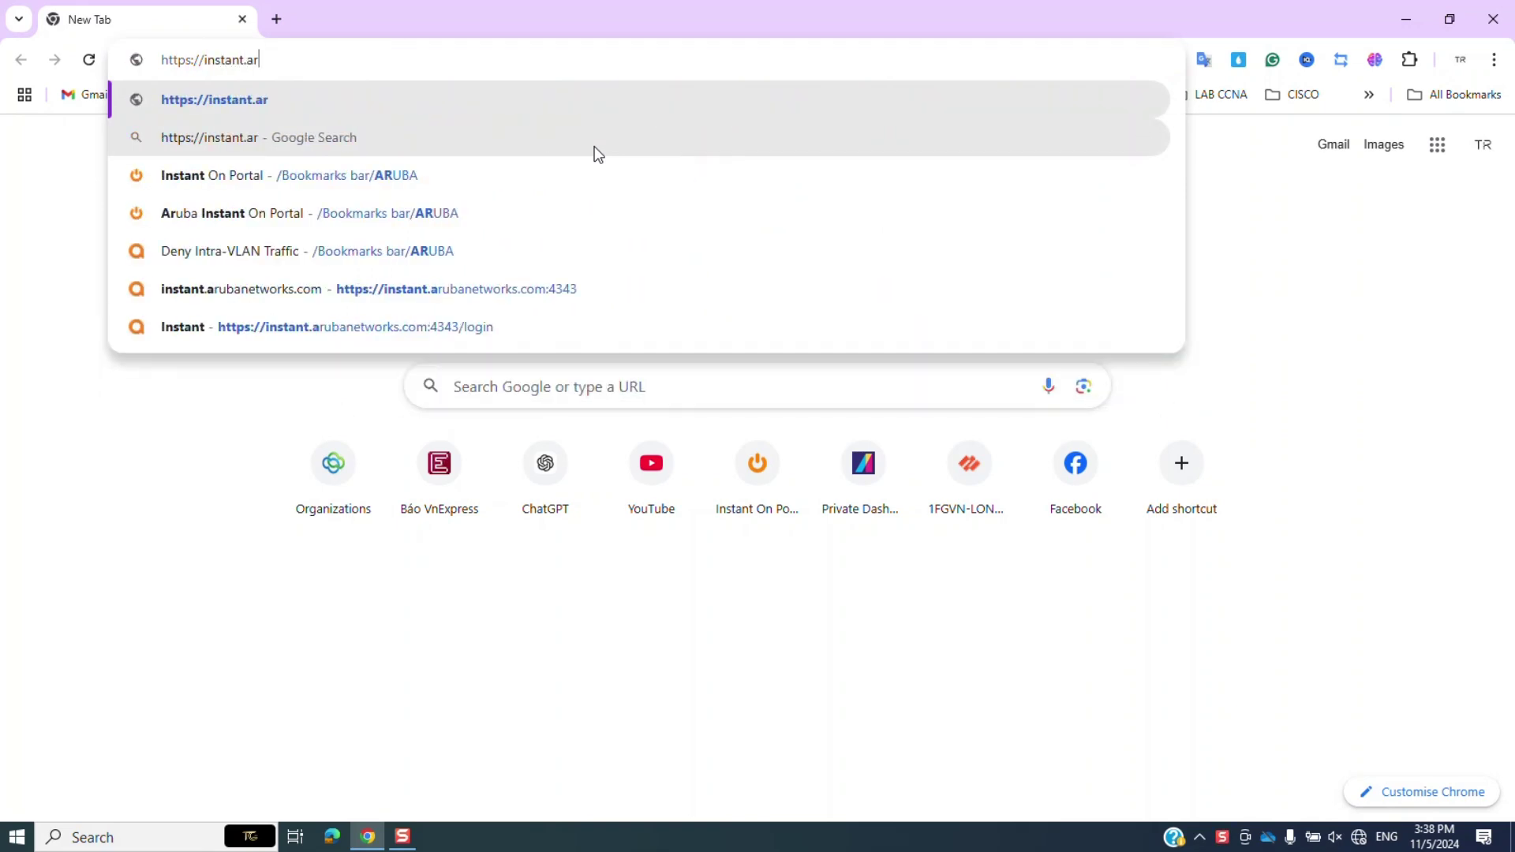
{"action": "type", "text": "ubanet"}
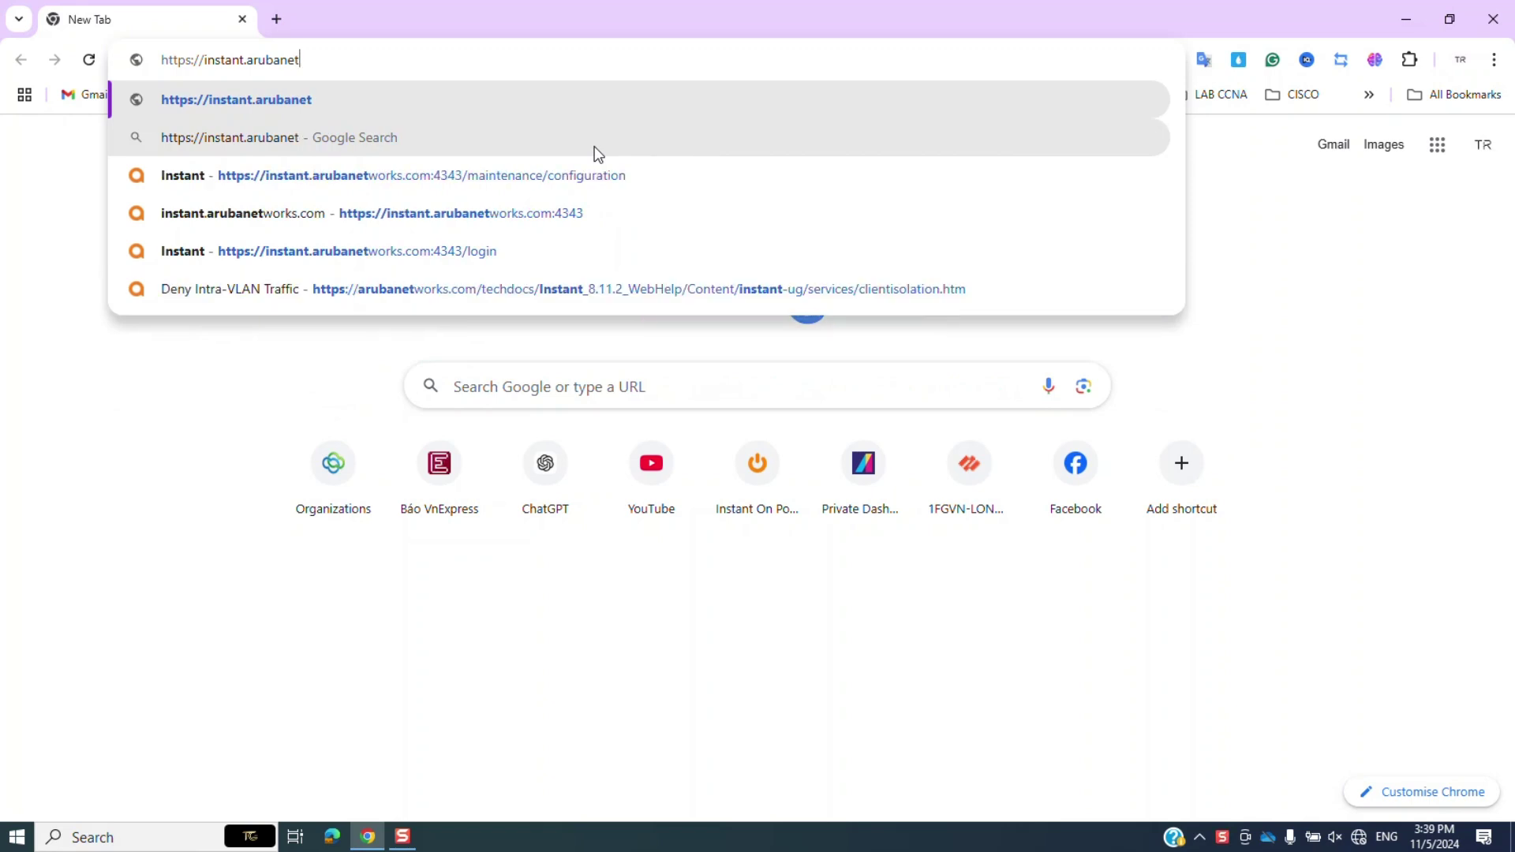
{"action": "type", "text": "works.com"}
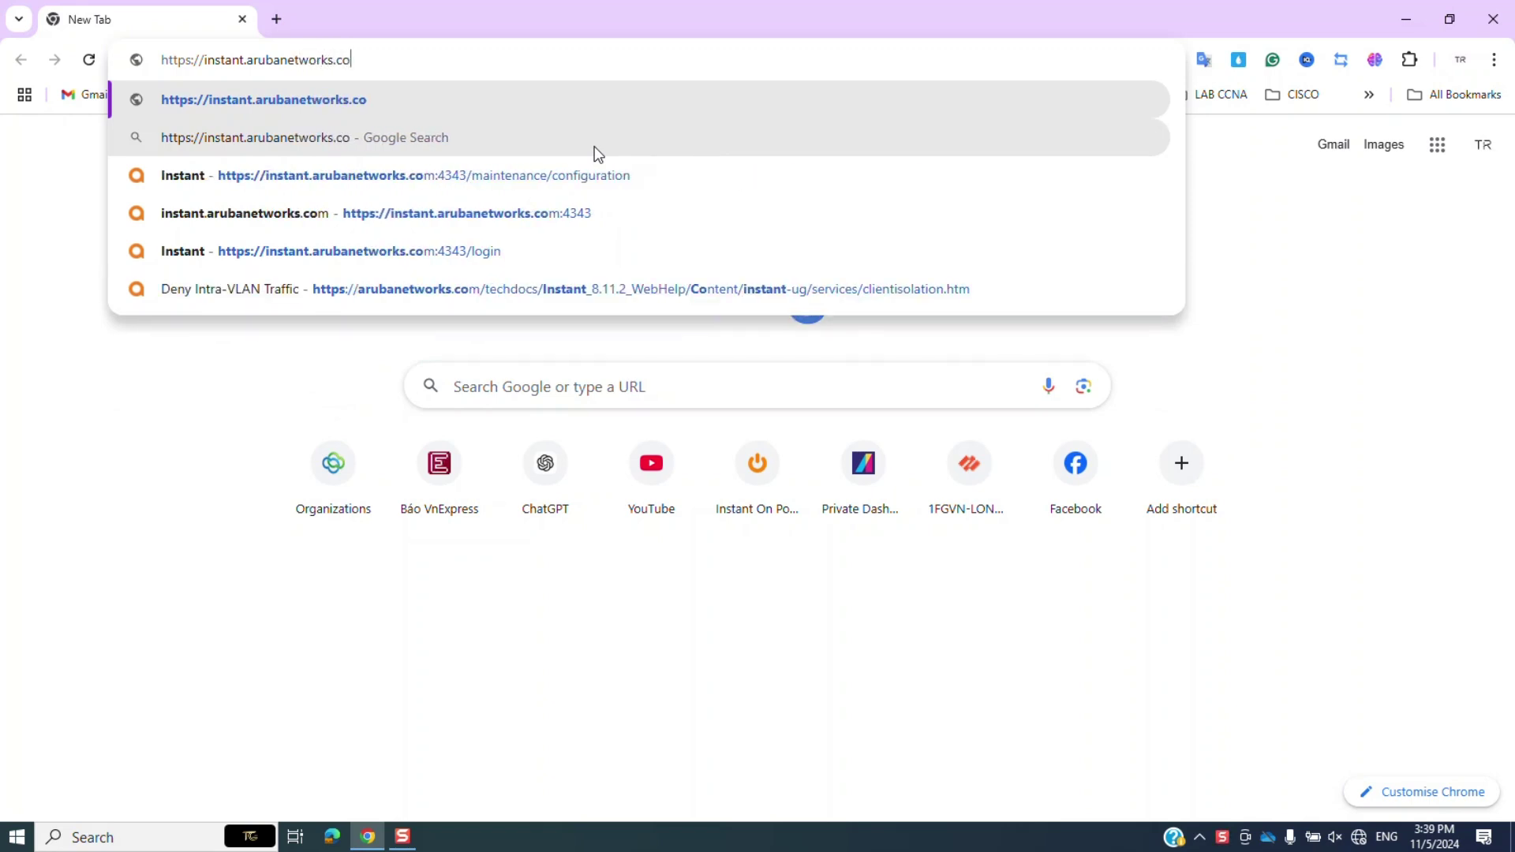
{"action": "key", "text": "Return"}
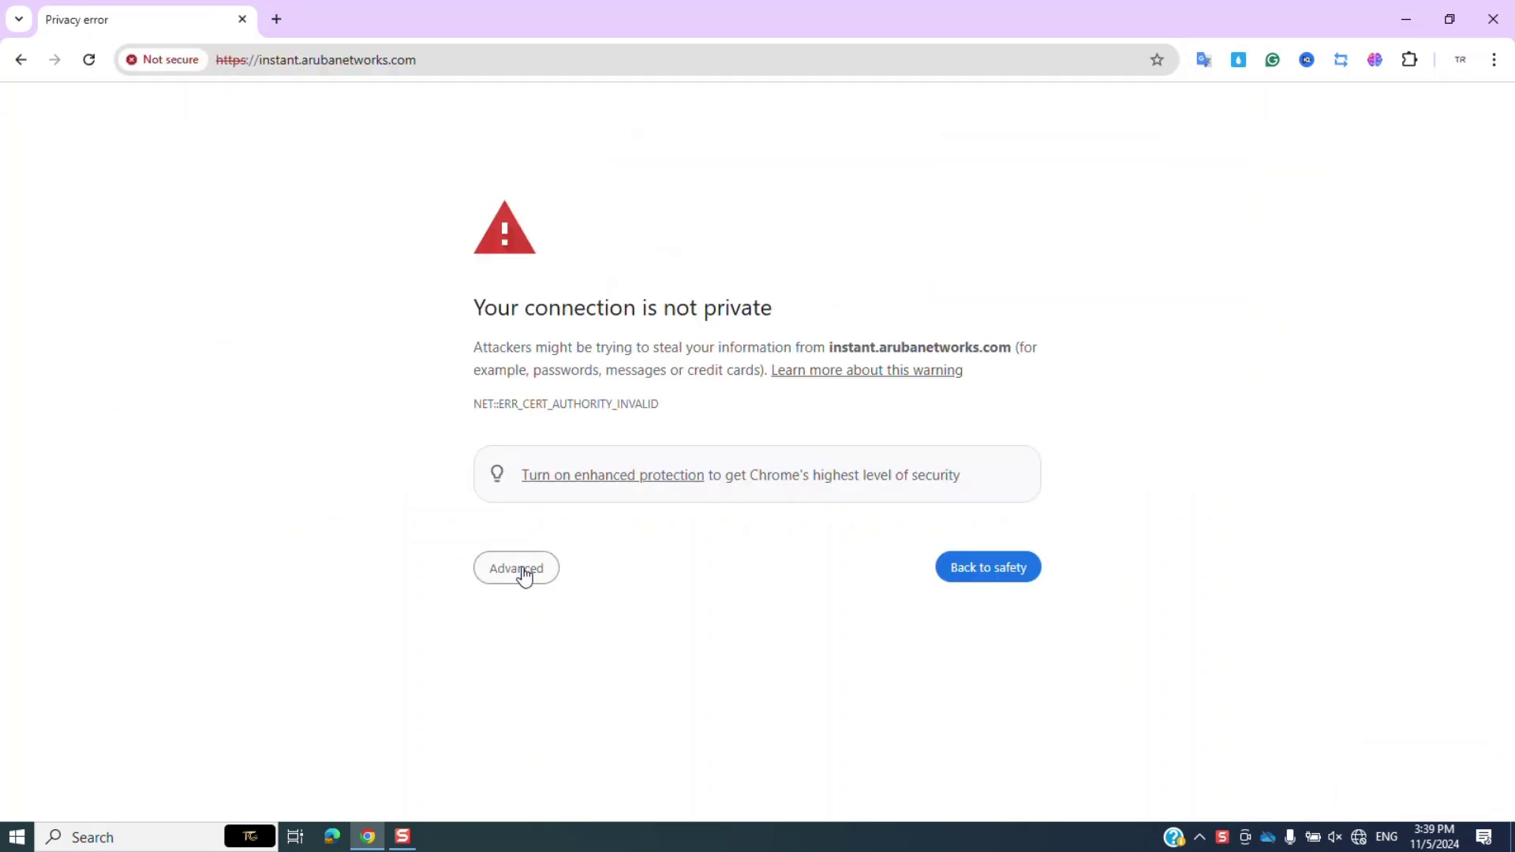
{"action": "left_click", "coordinate": [522, 569]}
{"action": "left_click", "coordinate": [534, 714]}
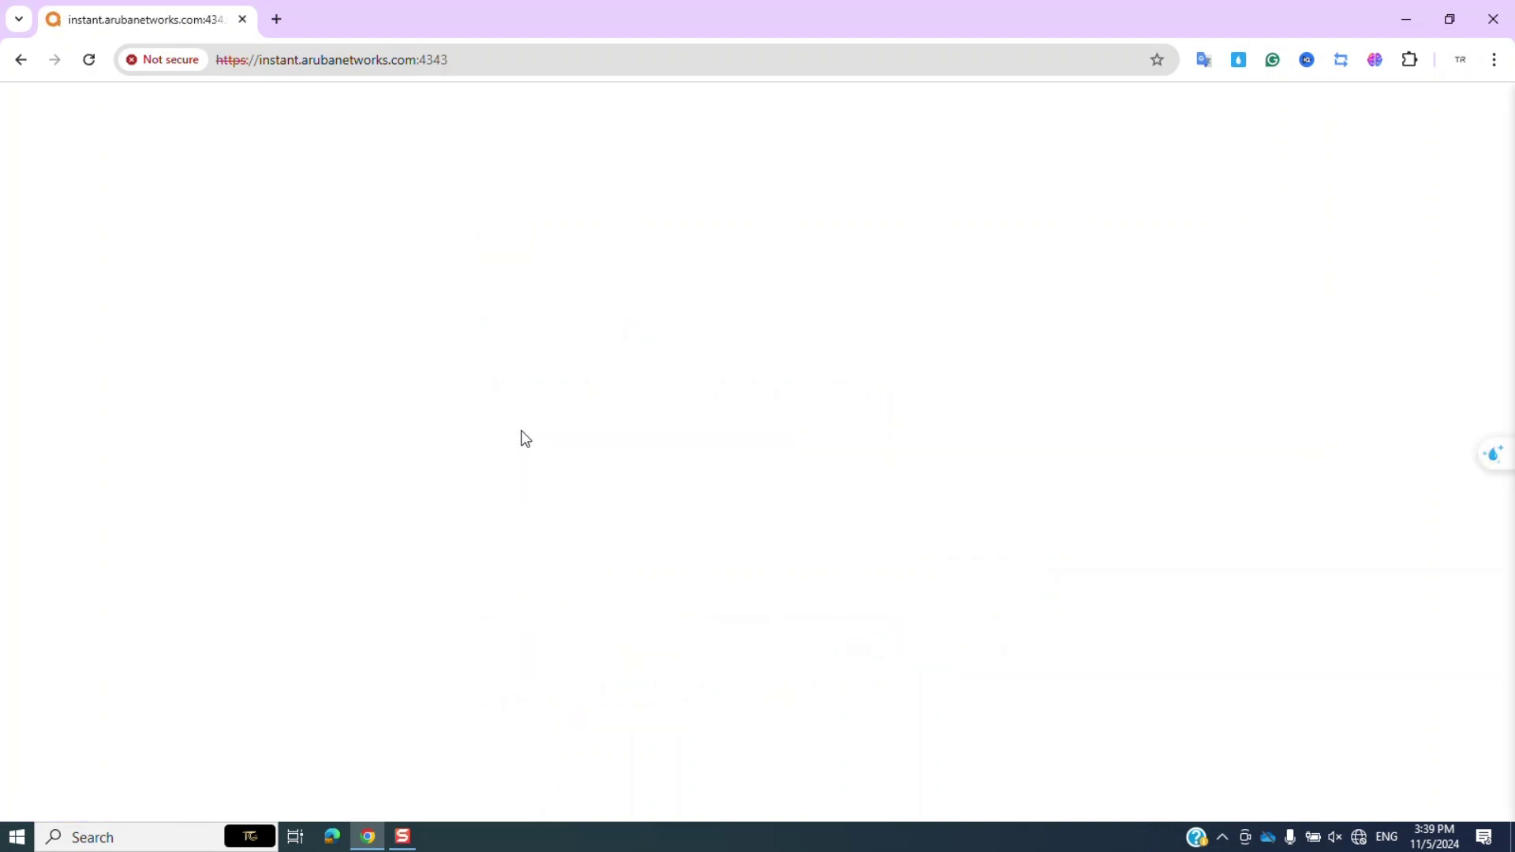
Sign in as admin with the default password.
{"action": "type", "text": "admin"}
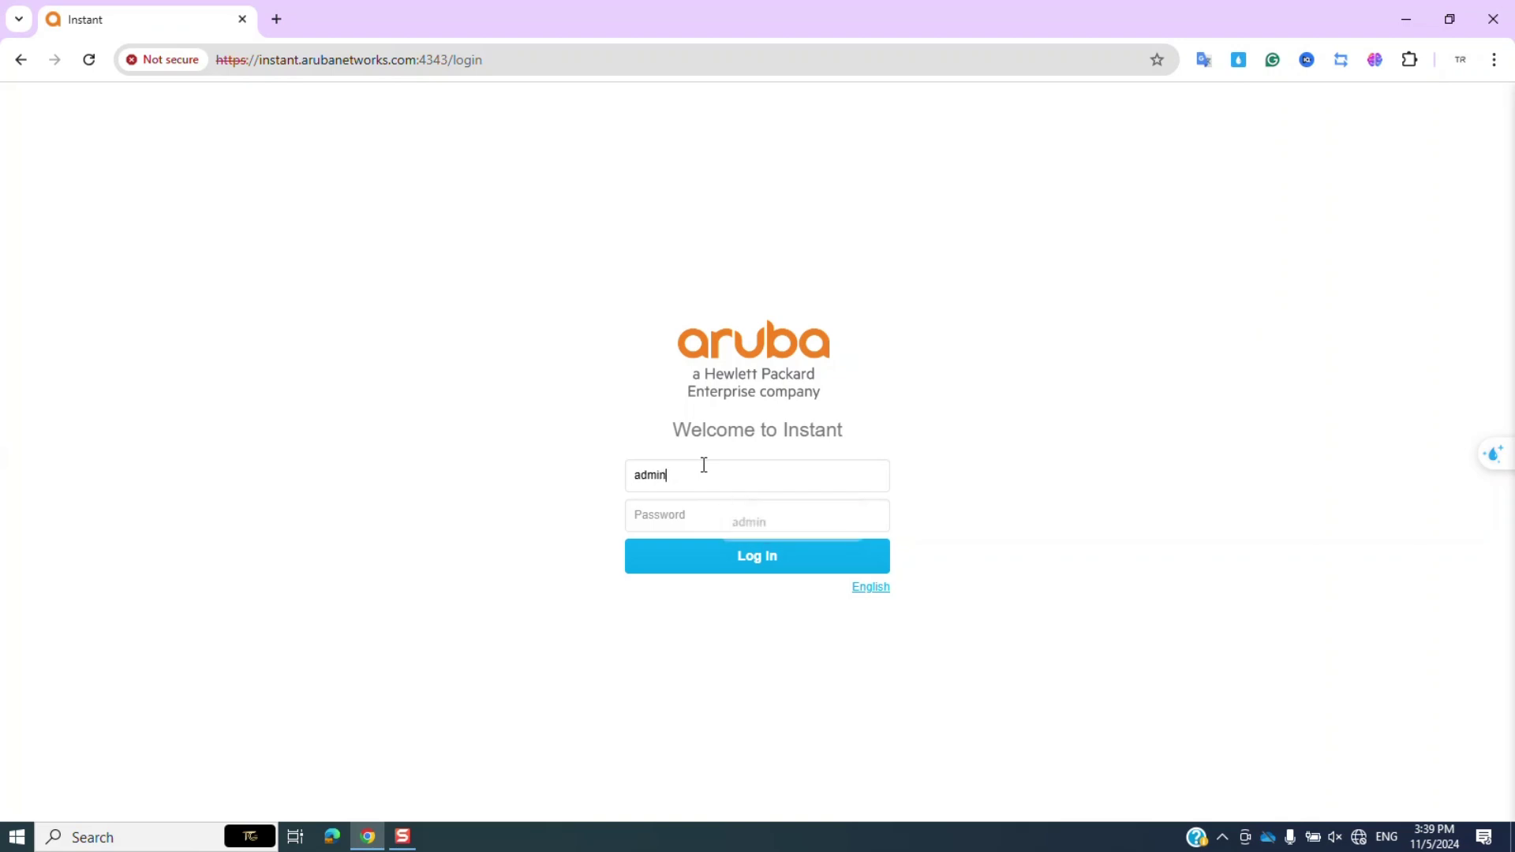
{"action": "key", "text": "Tab"}
{"action": "type", "text": "a"}
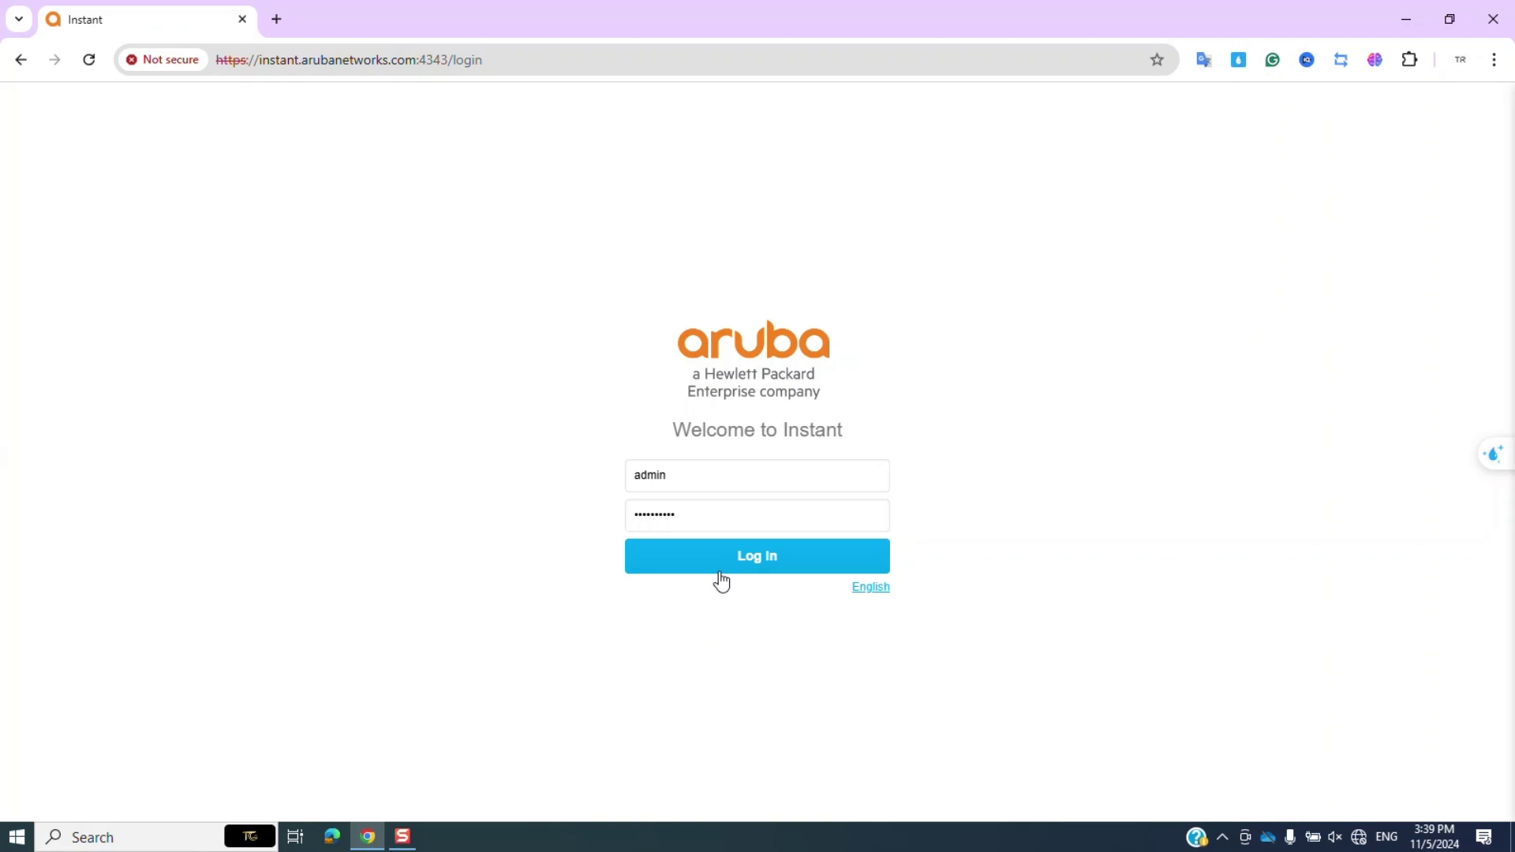
{"action": "left_click", "coordinate": [721, 572]}
Set a new admin password, then sign in again as admin with it.
{"action": "left_click", "coordinate": [708, 435]}
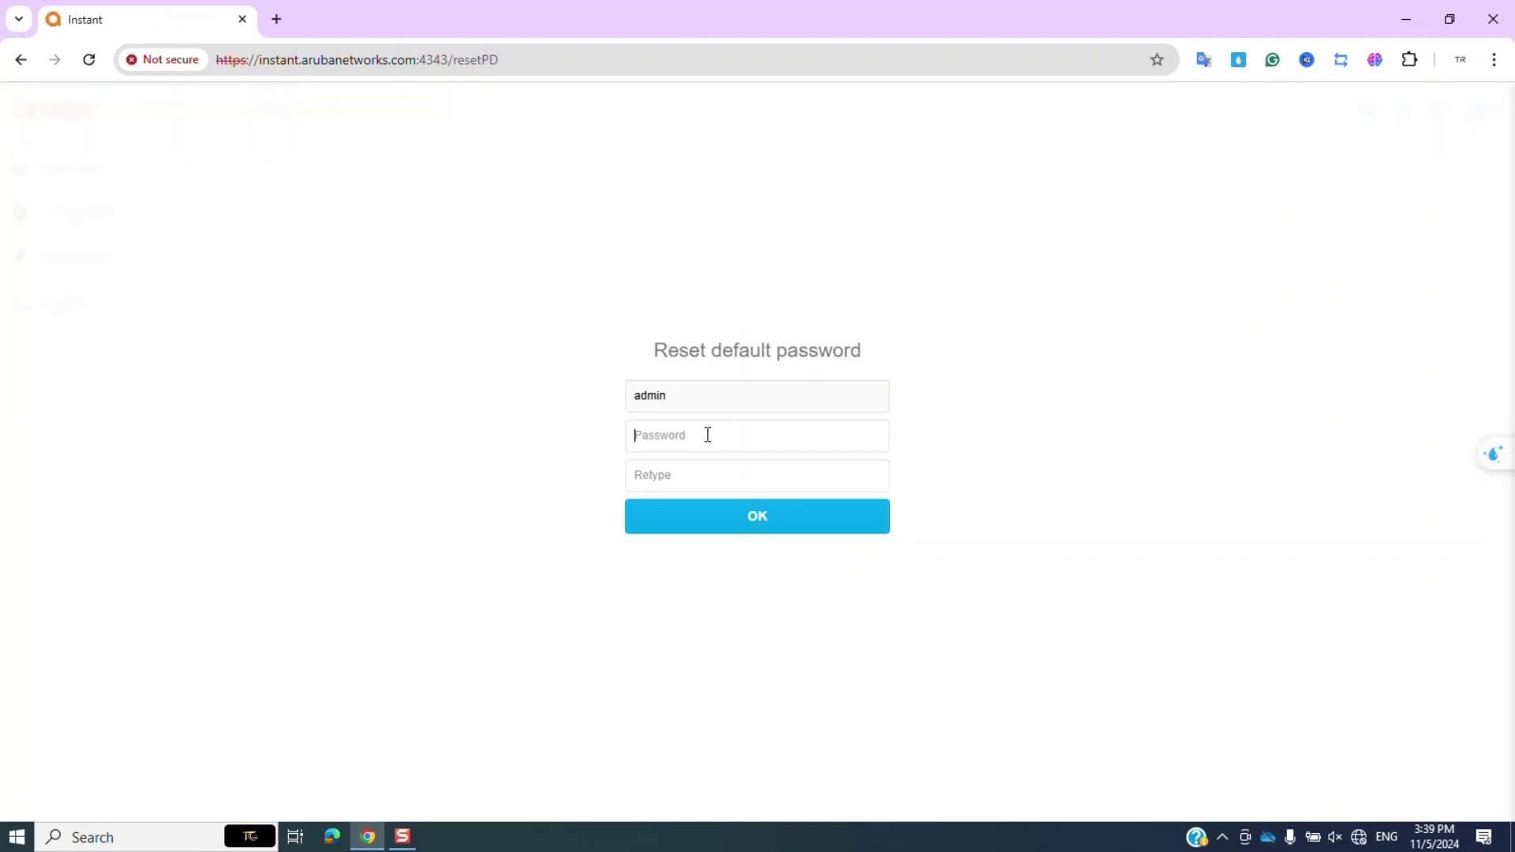
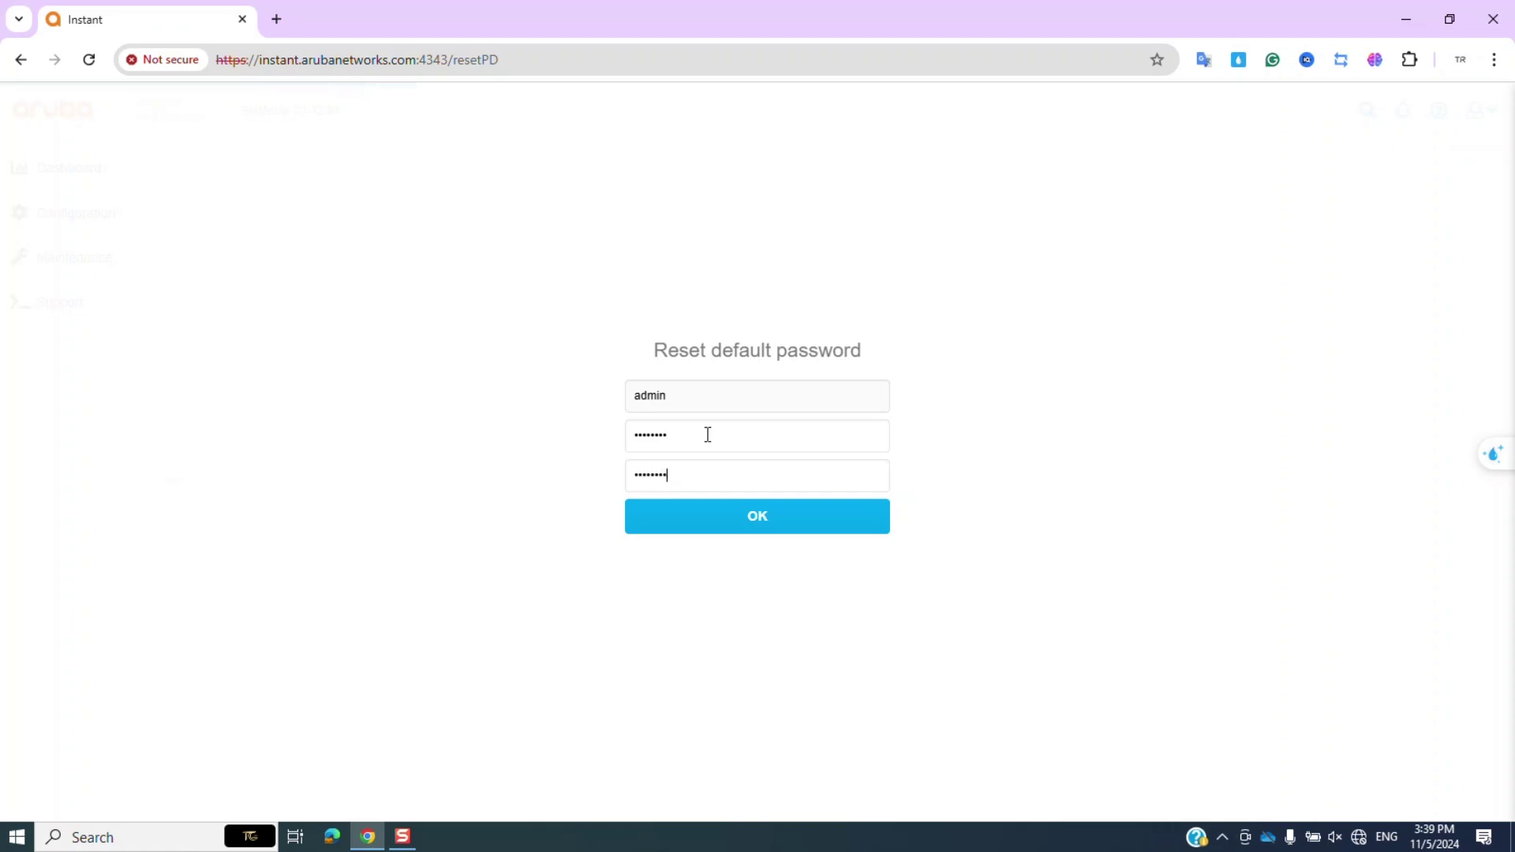
{"action": "key", "text": "Return"}
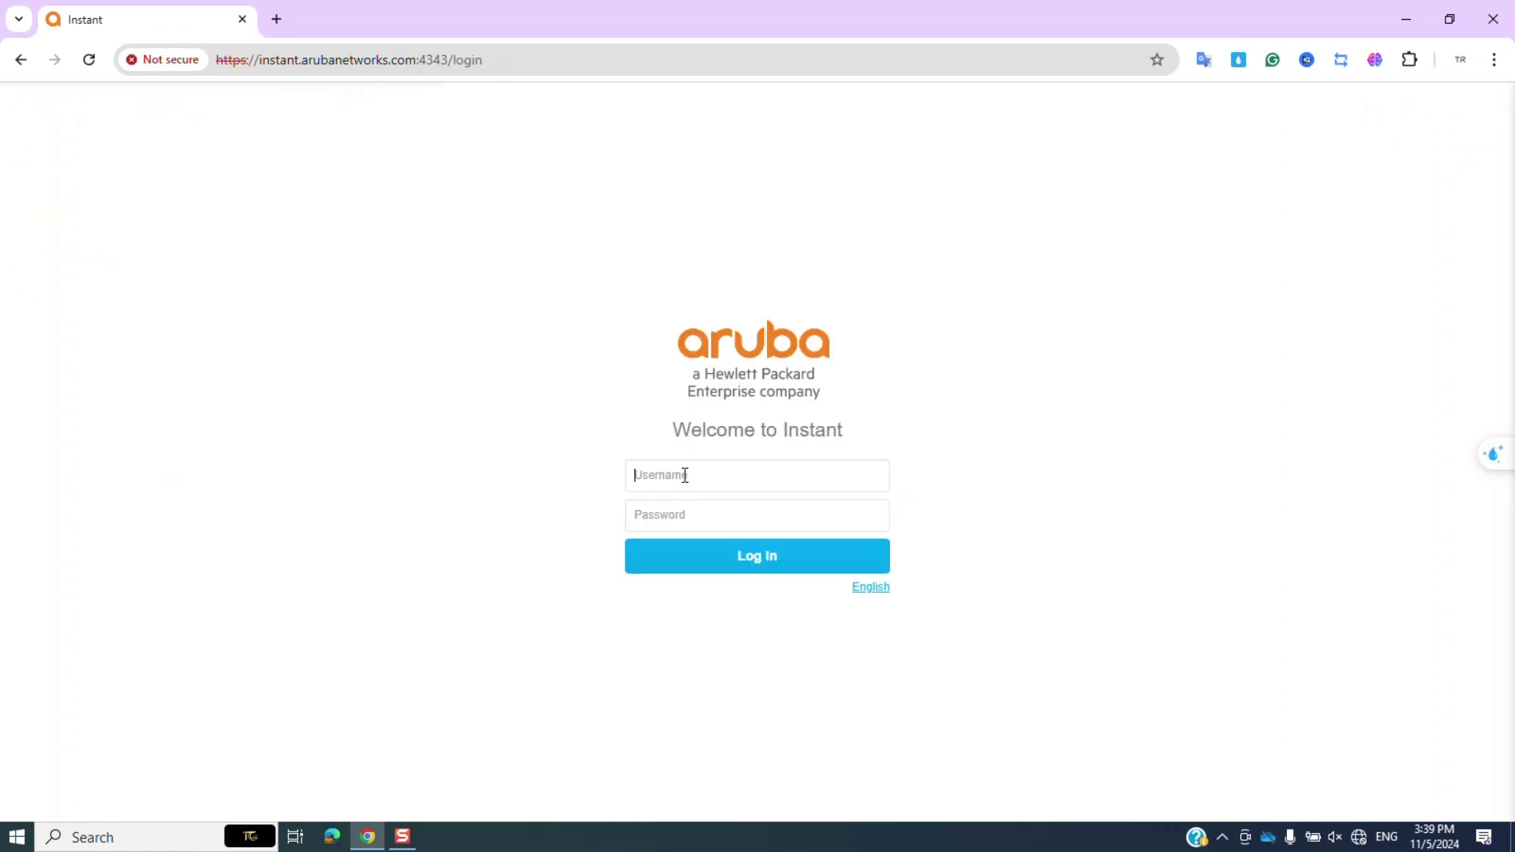
{"action": "key", "text": "Tab"}
{"action": "key", "text": "Return"}
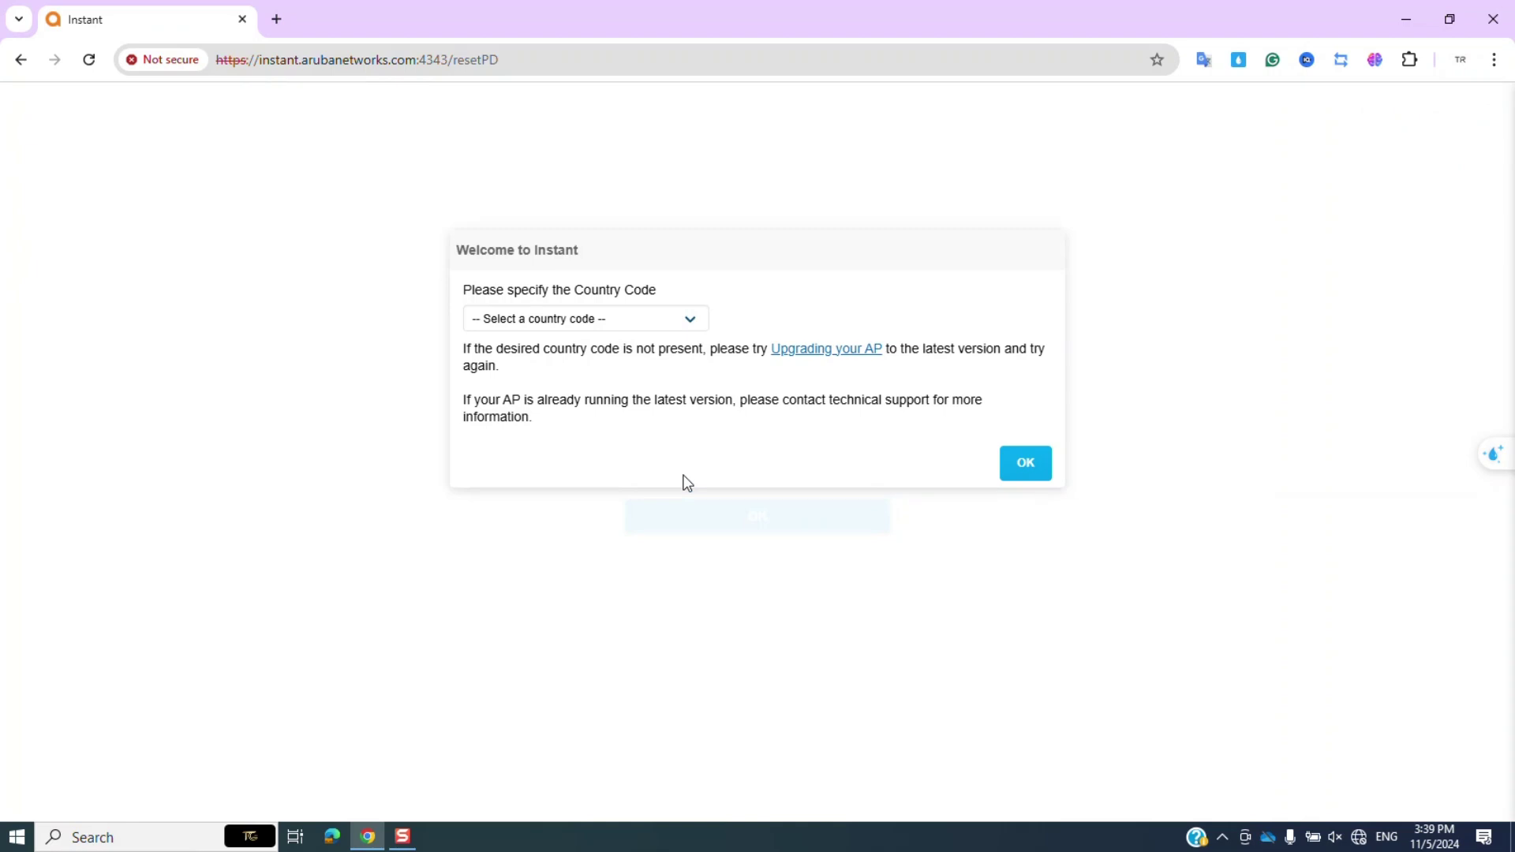
Choose VN - Vietnam as the country code and decline cloud management.
{"action": "left_click", "coordinate": [569, 322]}
{"action": "scroll", "coordinate": [589, 500], "scroll_direction": "down", "scroll_amount": 20}
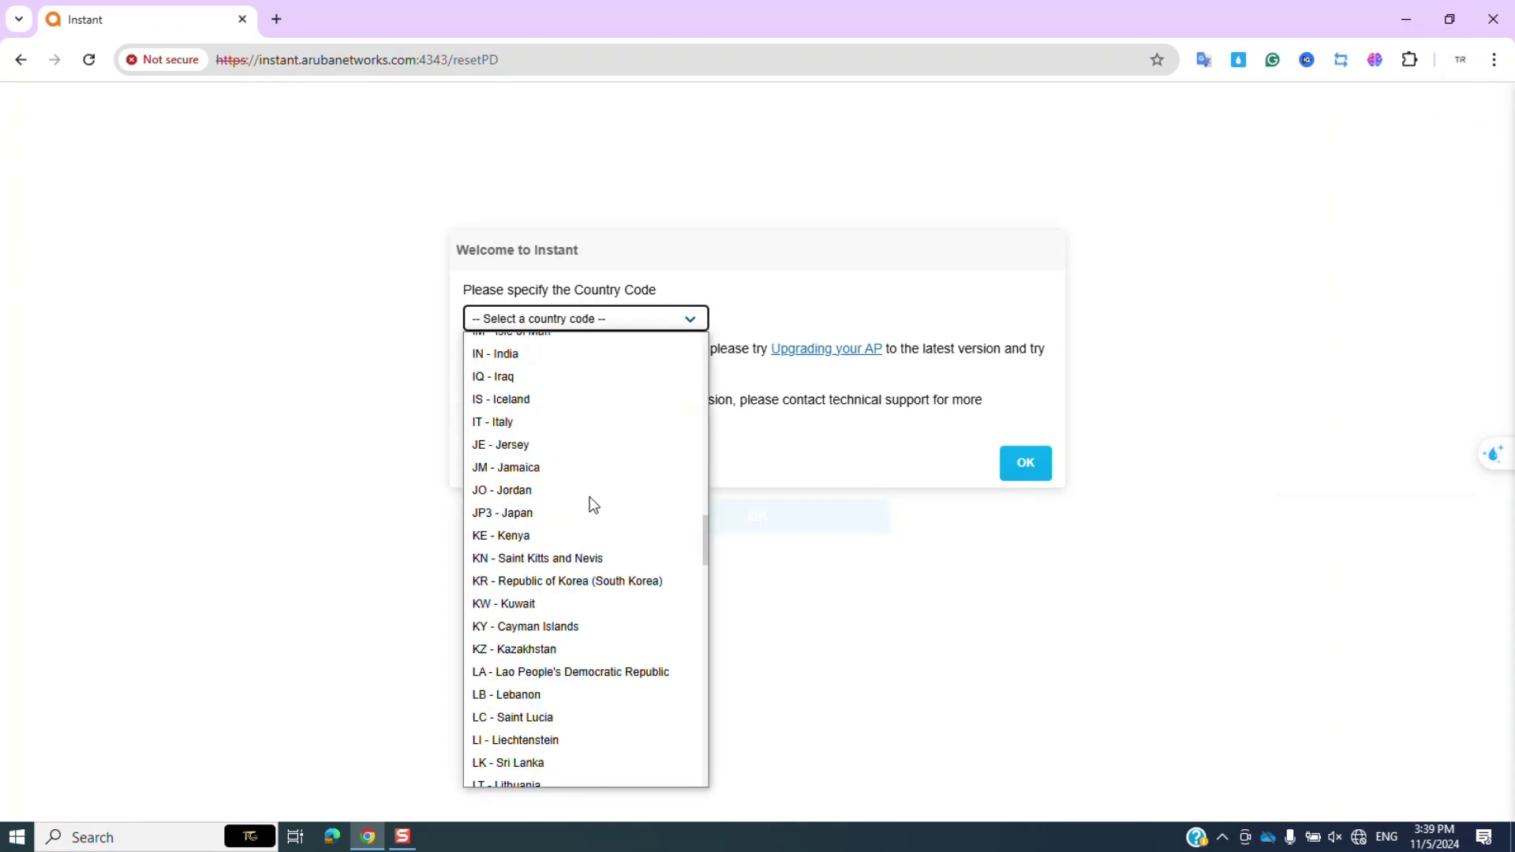
{"action": "scroll", "coordinate": [593, 505], "scroll_direction": "down", "scroll_amount": 20}
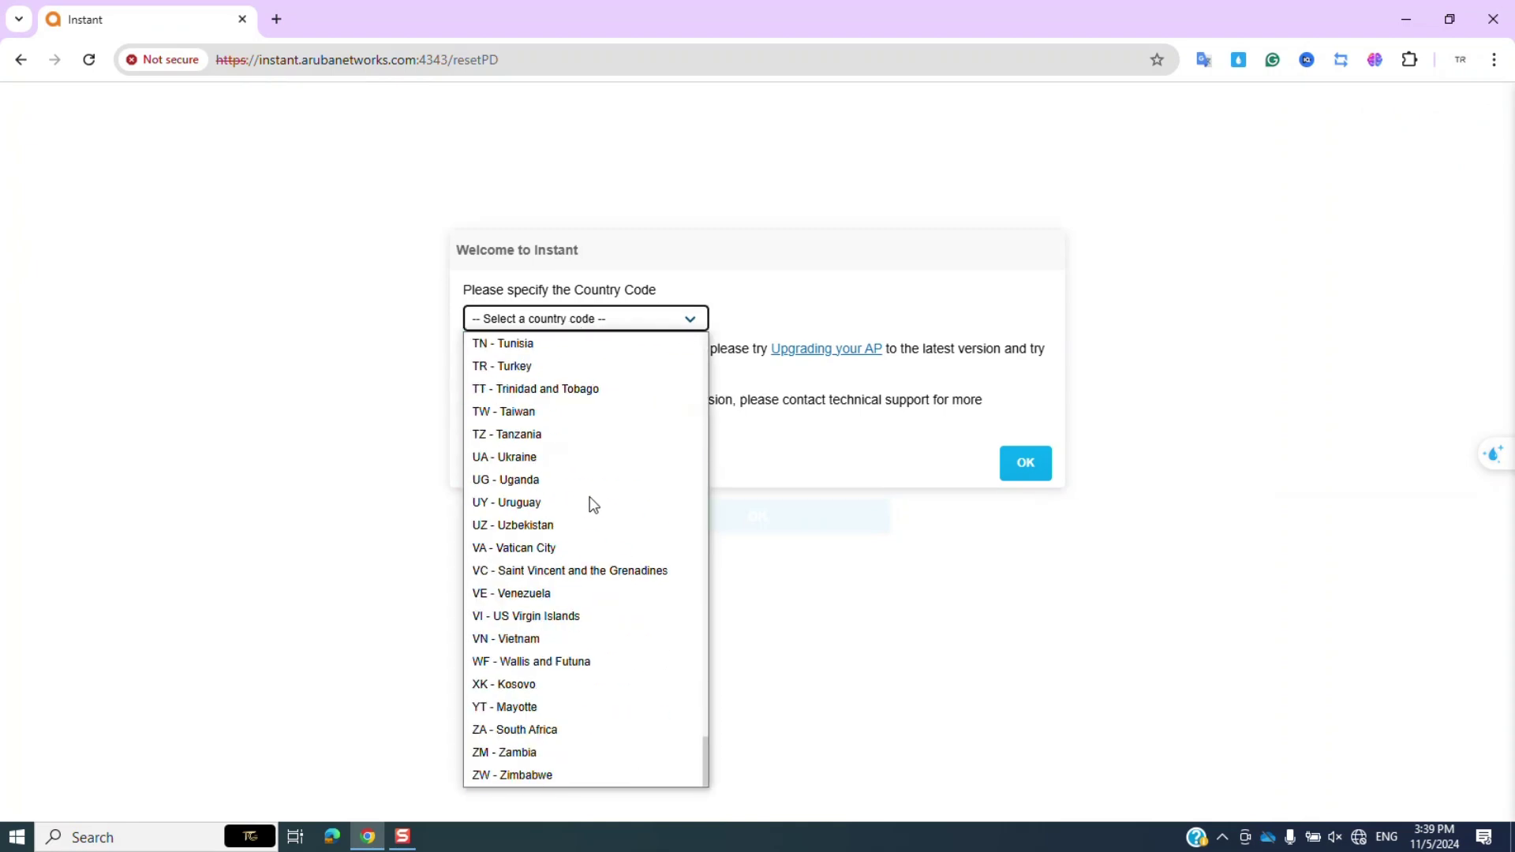
{"action": "left_click", "coordinate": [551, 637]}
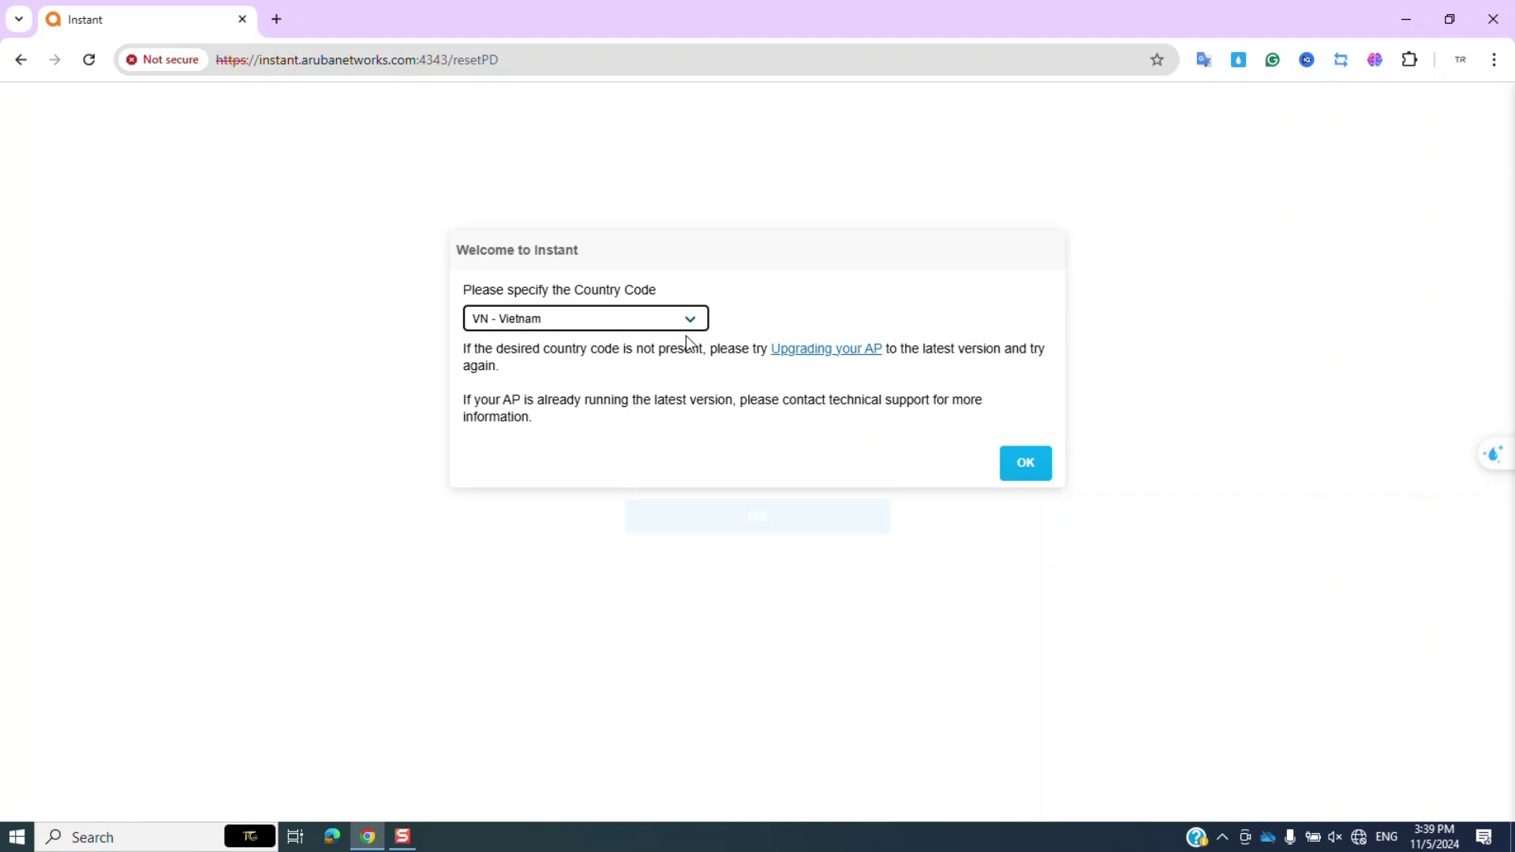
{"action": "left_click", "coordinate": [1019, 469]}
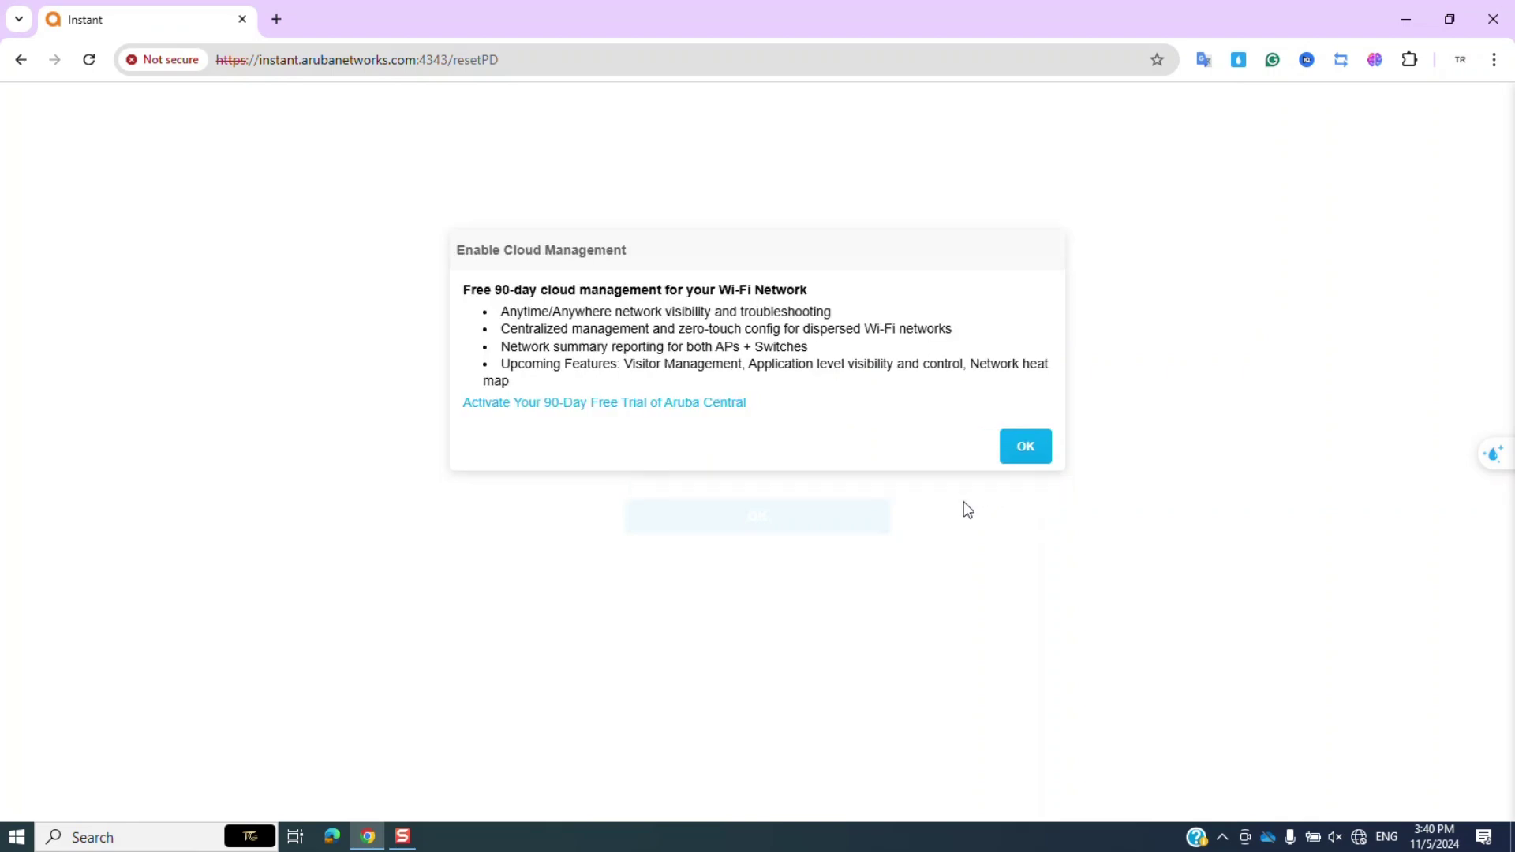
{"action": "left_click", "coordinate": [1004, 447]}
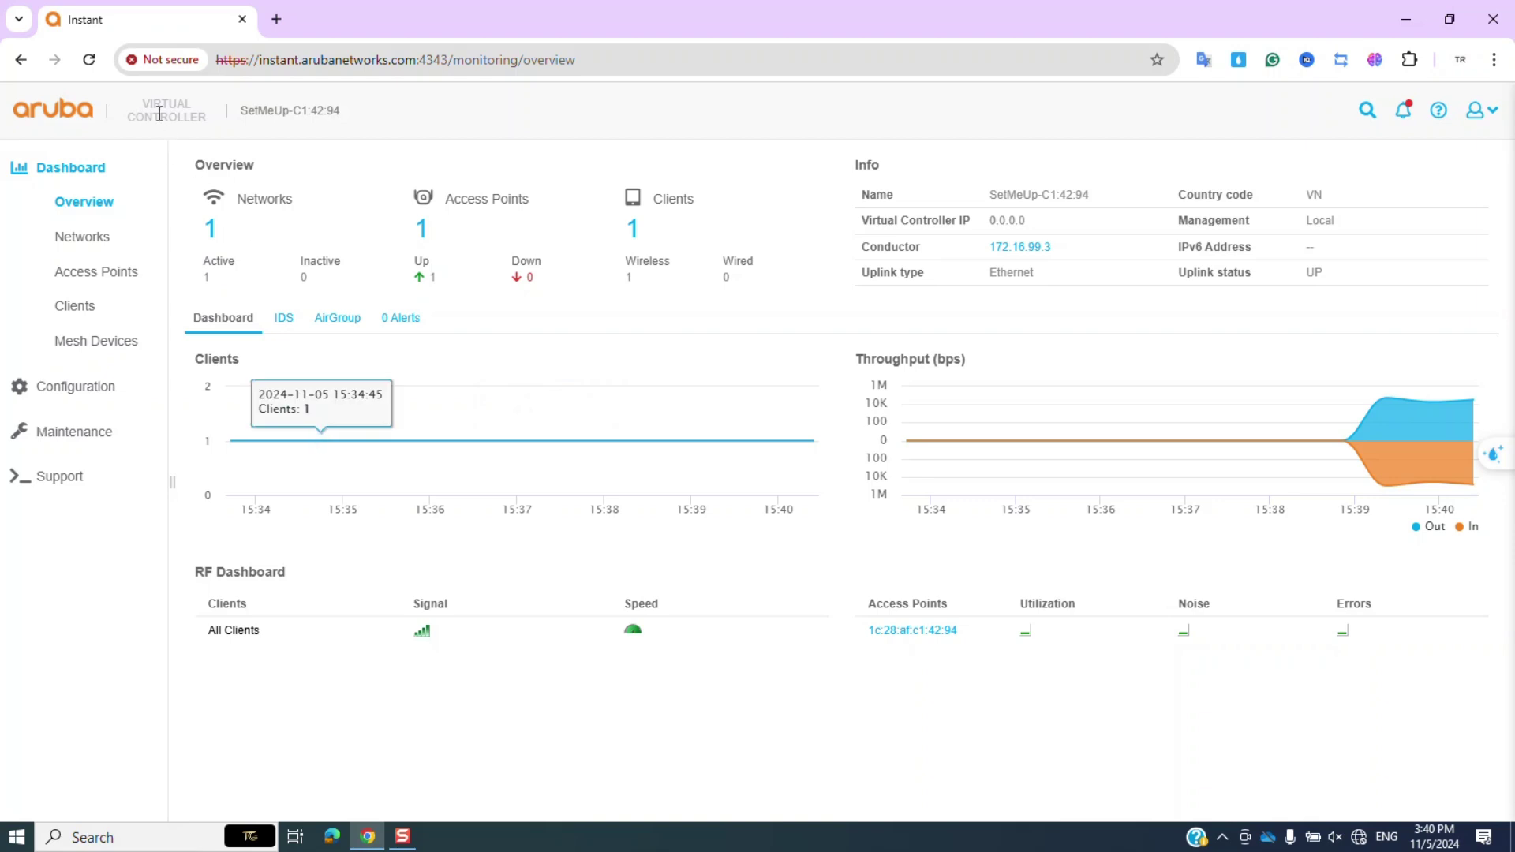
Show the list of wireless networks on the dashboard.
{"action": "left_click_drag", "start_coordinate": [141, 104], "coordinate": [203, 114]}
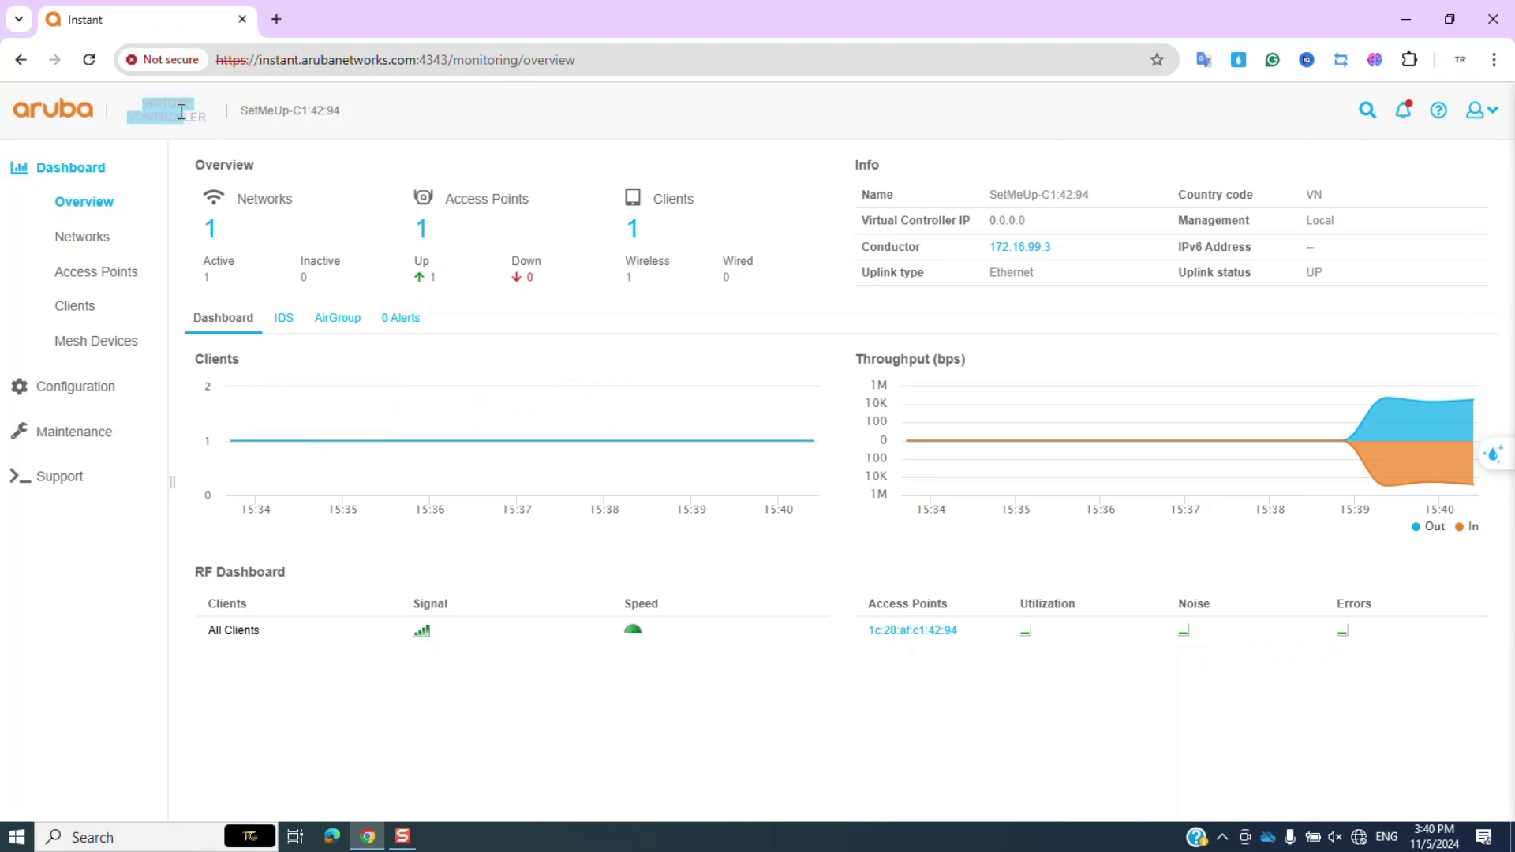
{"action": "left_click", "coordinate": [146, 105]}
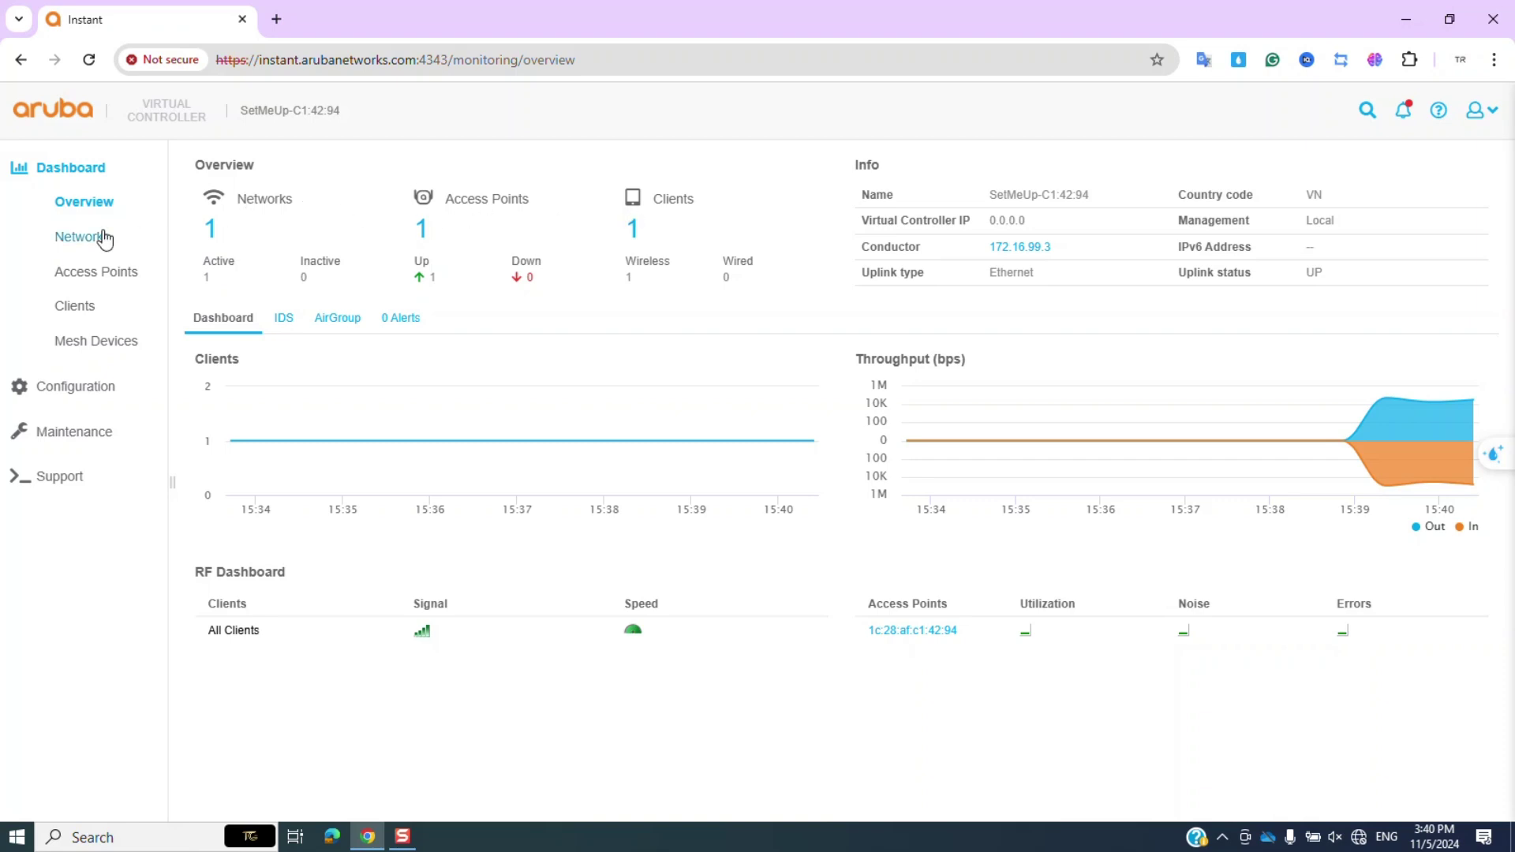
{"action": "left_click", "coordinate": [103, 238]}
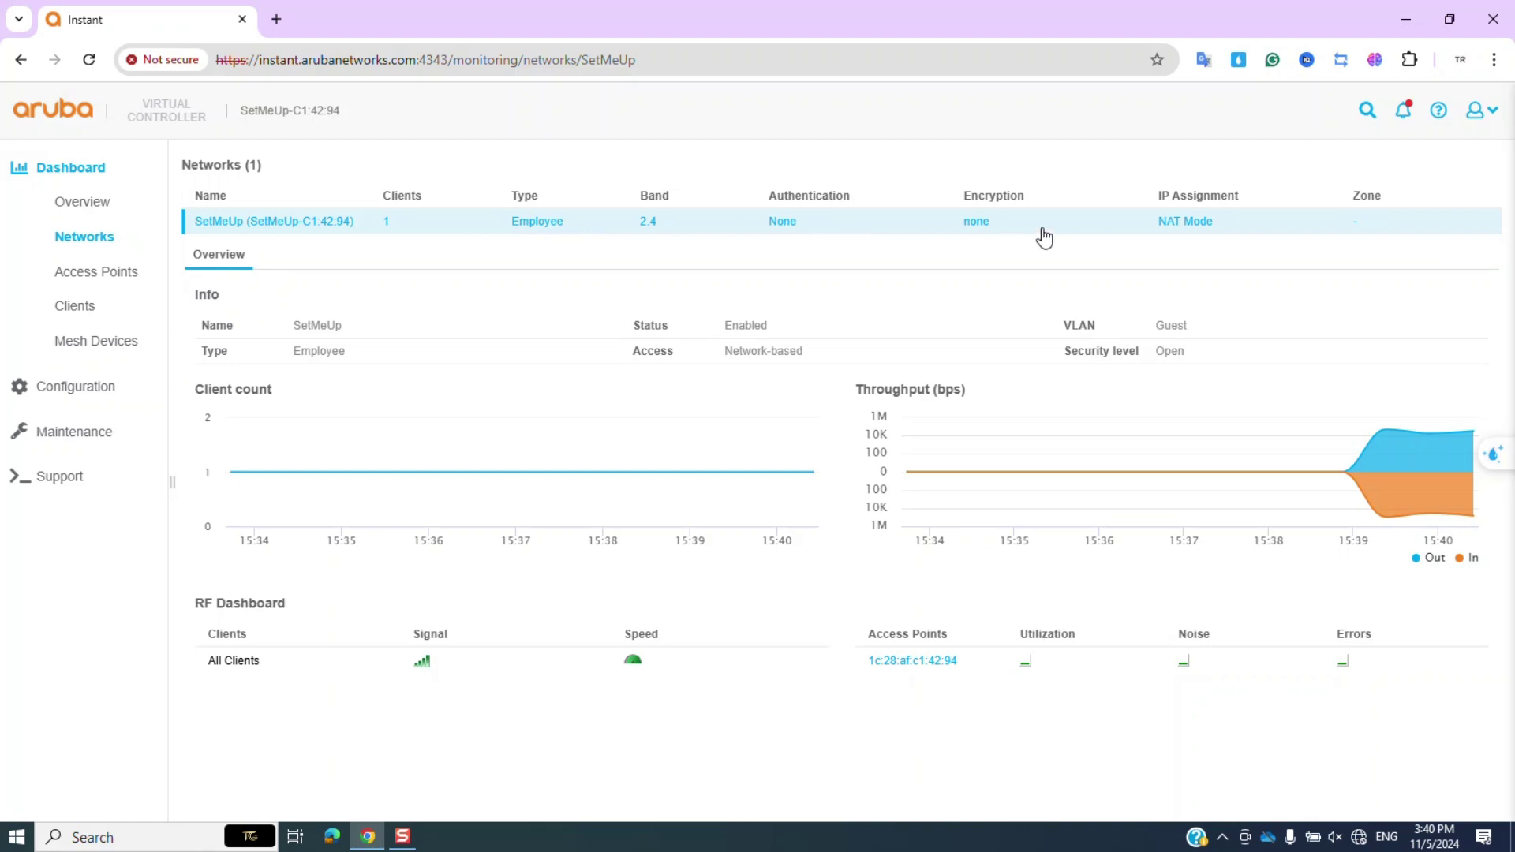
Review the access point's 505(indoor) model, serial number and IP 172.16.99.3.
{"action": "left_click", "coordinate": [92, 271]}
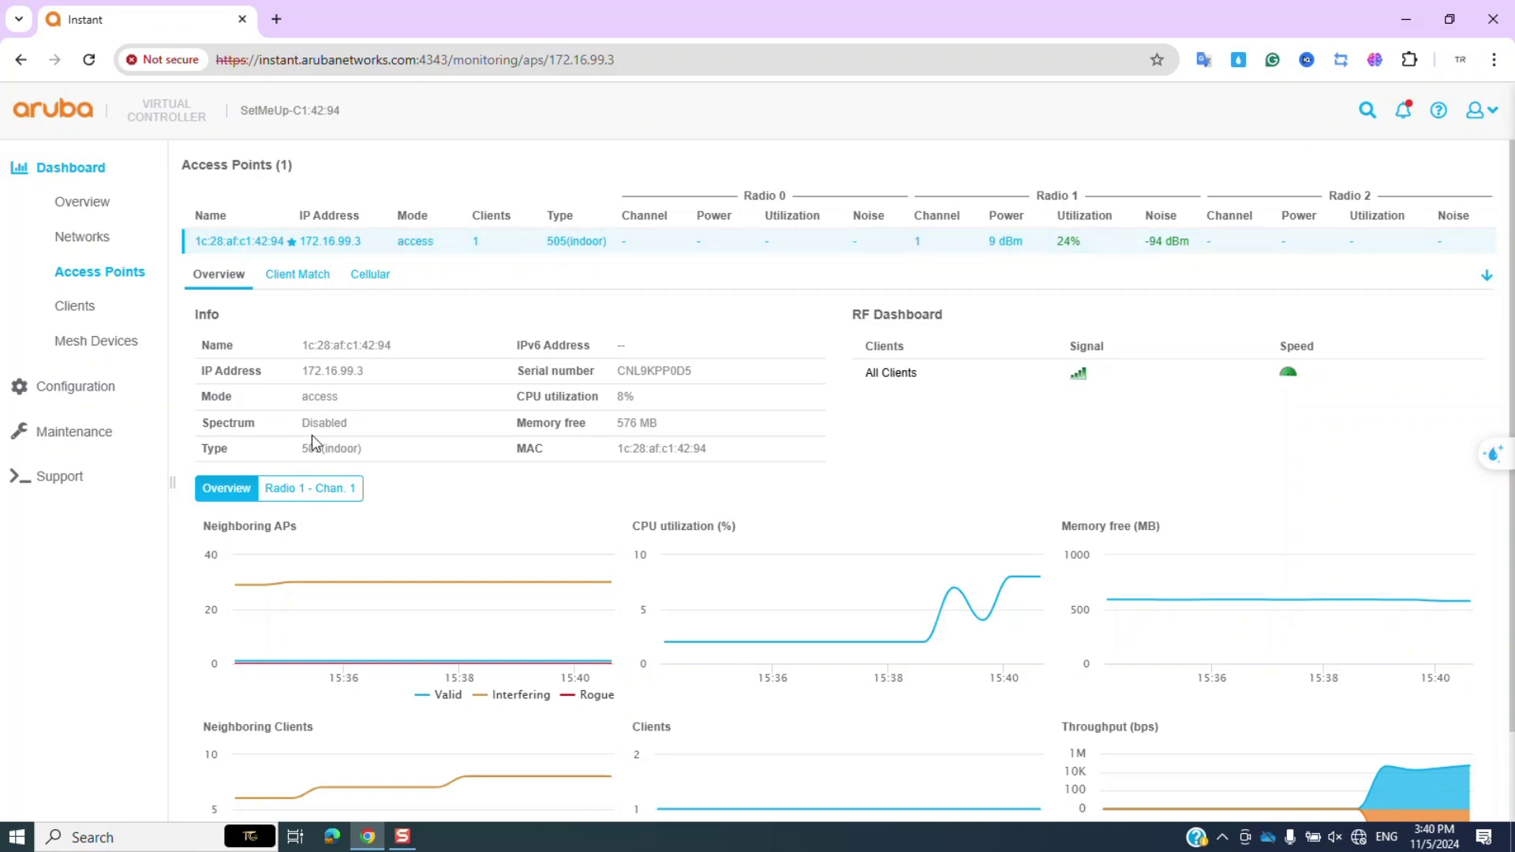
{"action": "left_click_drag", "start_coordinate": [303, 448], "coordinate": [386, 455]}
{"action": "left_click", "coordinate": [305, 457]}
{"action": "left_click_drag", "start_coordinate": [620, 370], "coordinate": [698, 380]}
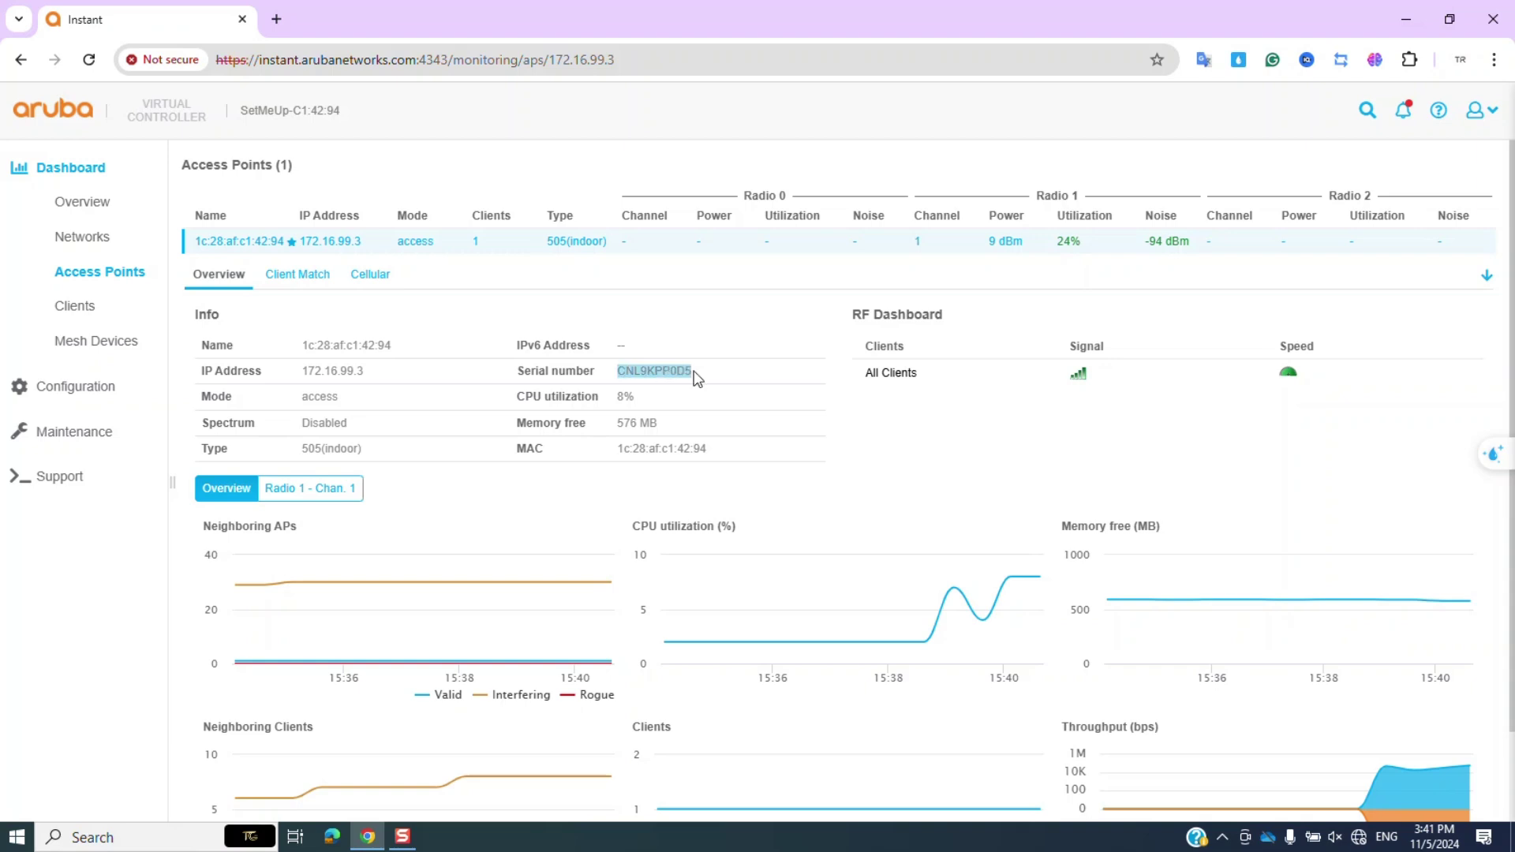
{"action": "left_click", "coordinate": [623, 383]}
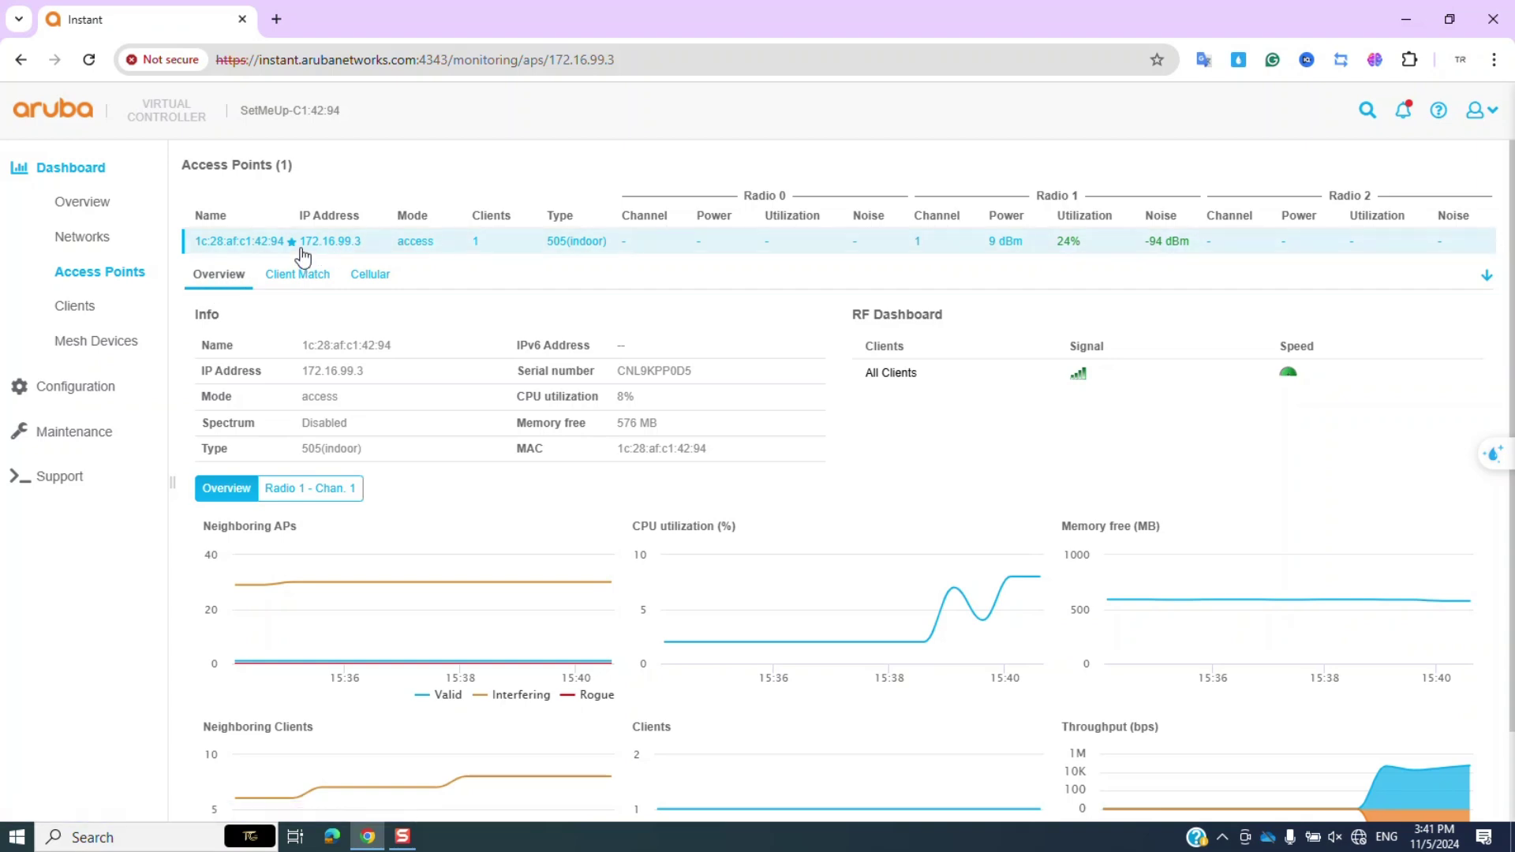
{"action": "left_click_drag", "start_coordinate": [301, 248], "coordinate": [362, 246]}
{"action": "key", "text": "ctrl+c"}
Open 172.16.99.3 in a new tab and proceed past the certificate warning.
{"action": "left_click", "coordinate": [361, 260]}
{"action": "left_click", "coordinate": [377, 189]}
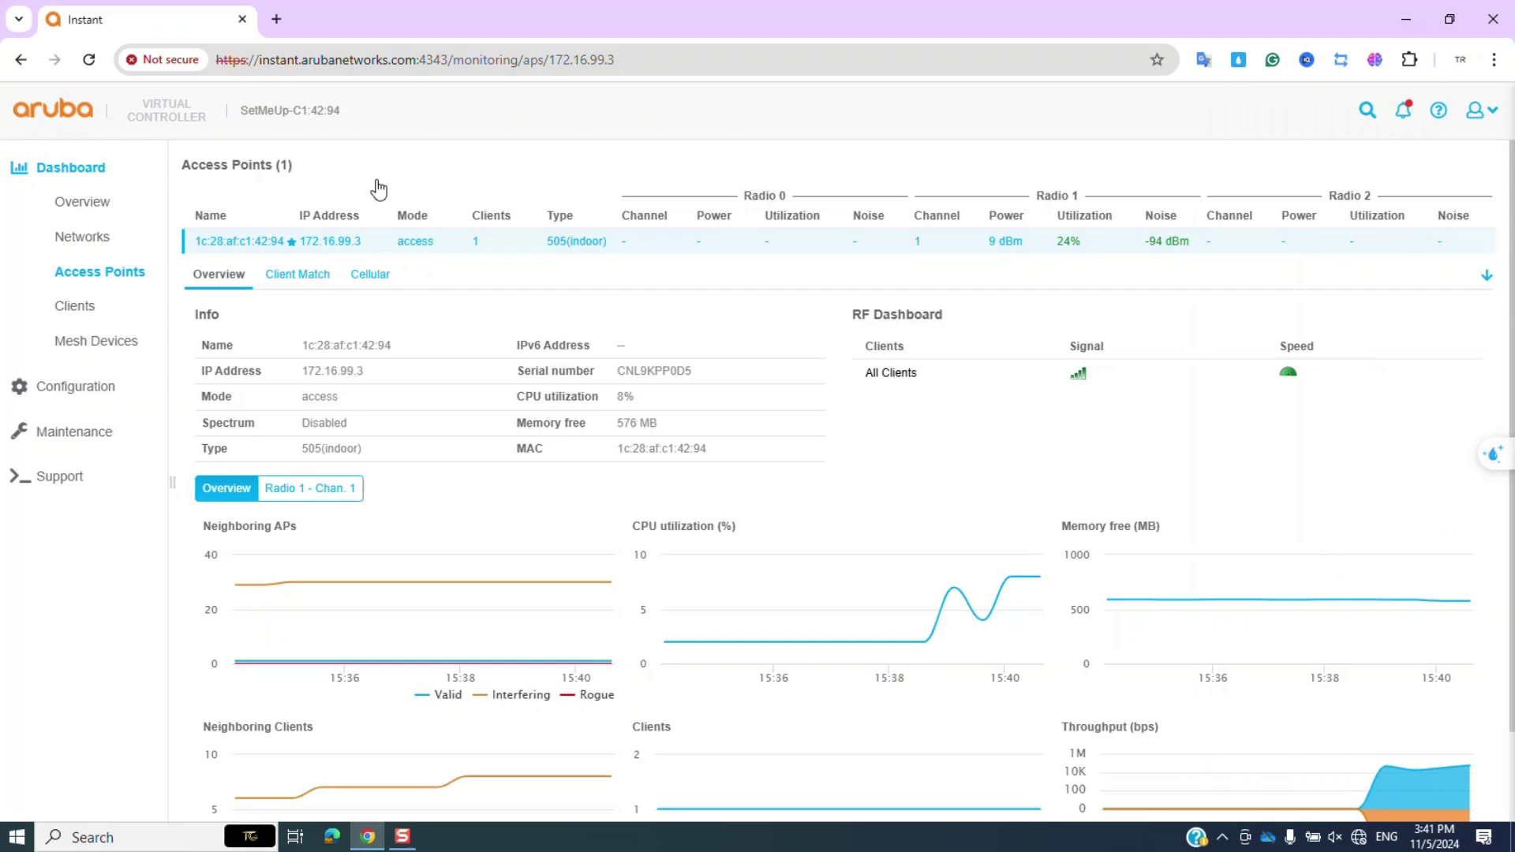
{"action": "left_click", "coordinate": [277, 19]}
{"action": "key", "text": "ctrl+v"}
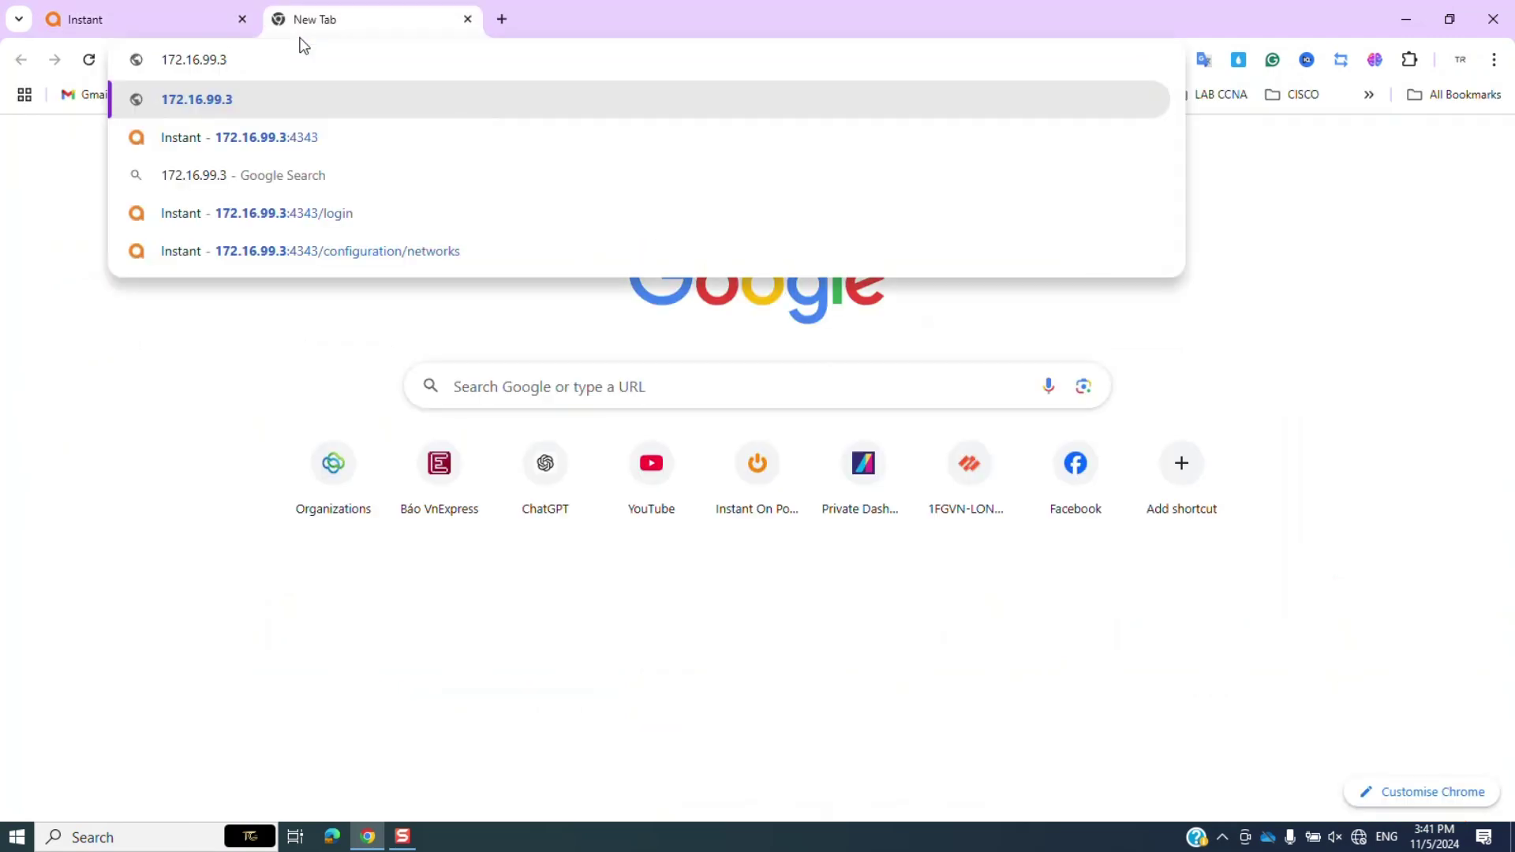
{"action": "key", "text": "Return"}
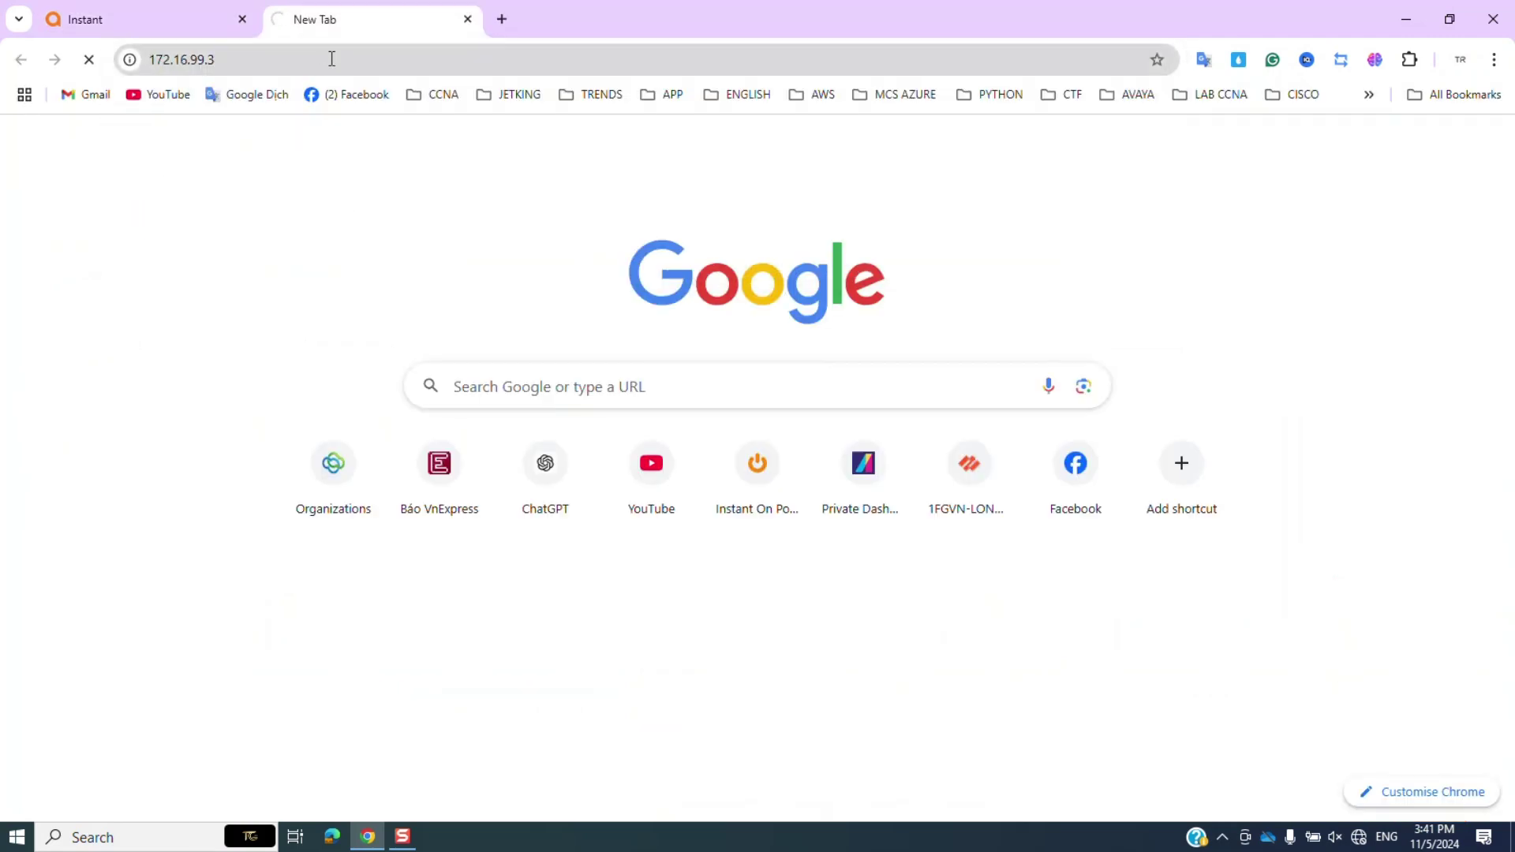
{"action": "left_click", "coordinate": [332, 59]}
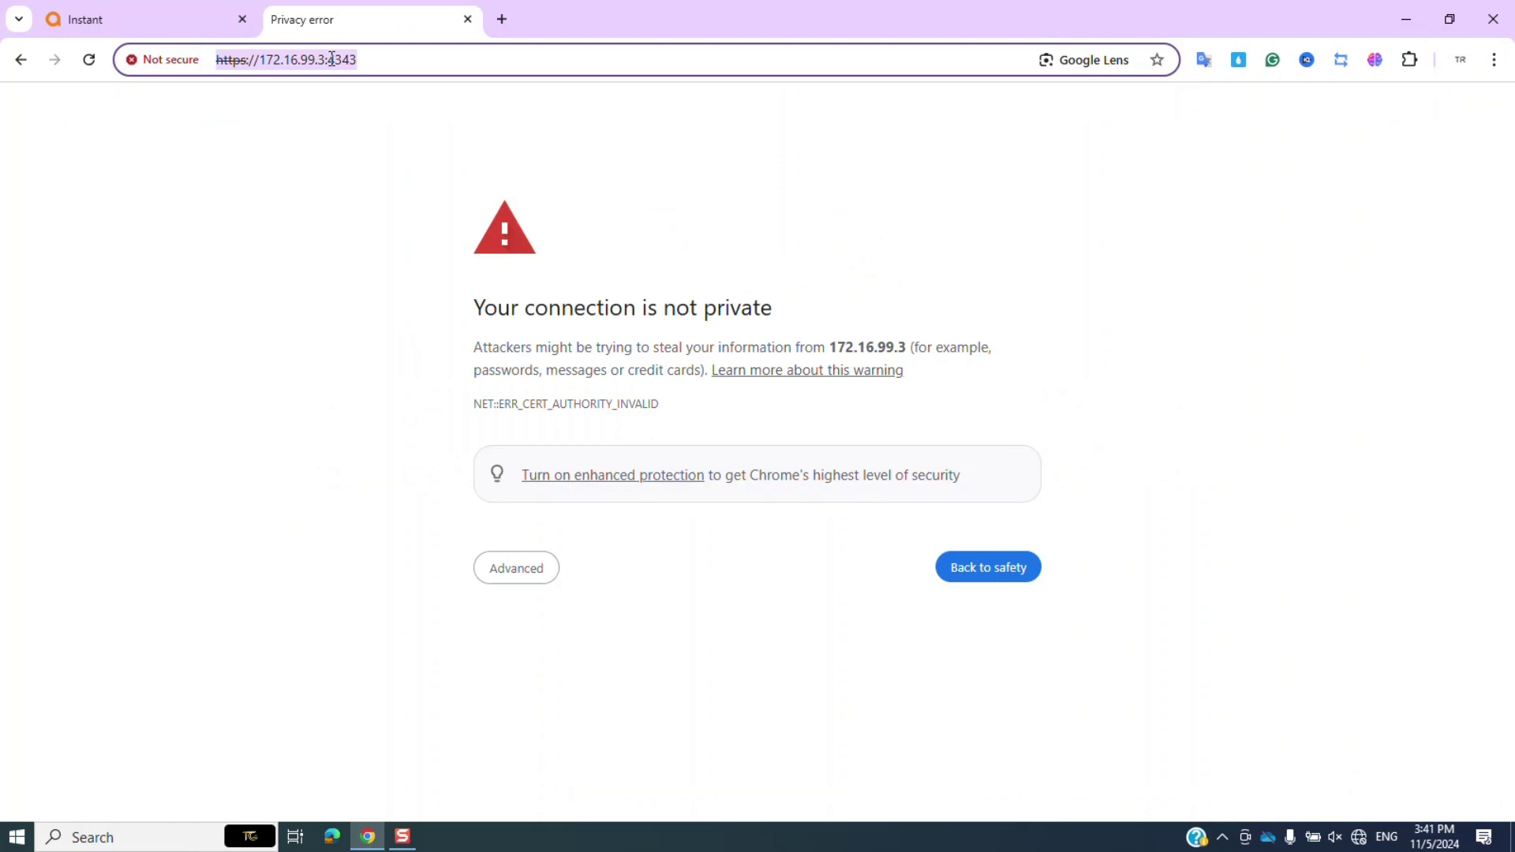
{"action": "left_click", "coordinate": [497, 566]}
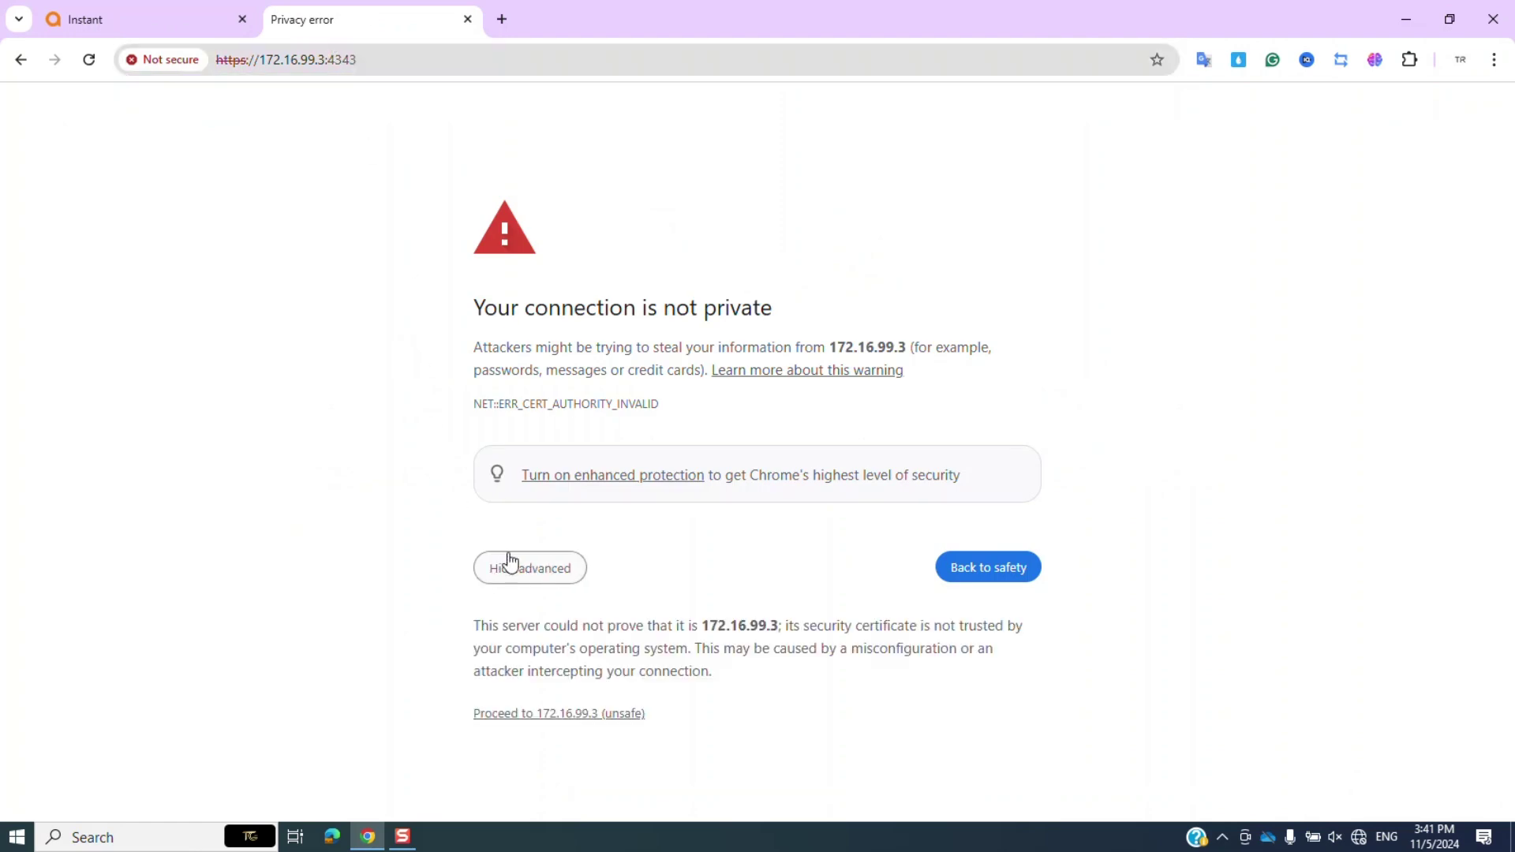
{"action": "left_click", "coordinate": [542, 713]}
Log in to the controller at 172.16.99.3:4343 with the admin password.
{"action": "left_click", "coordinate": [186, 11]}
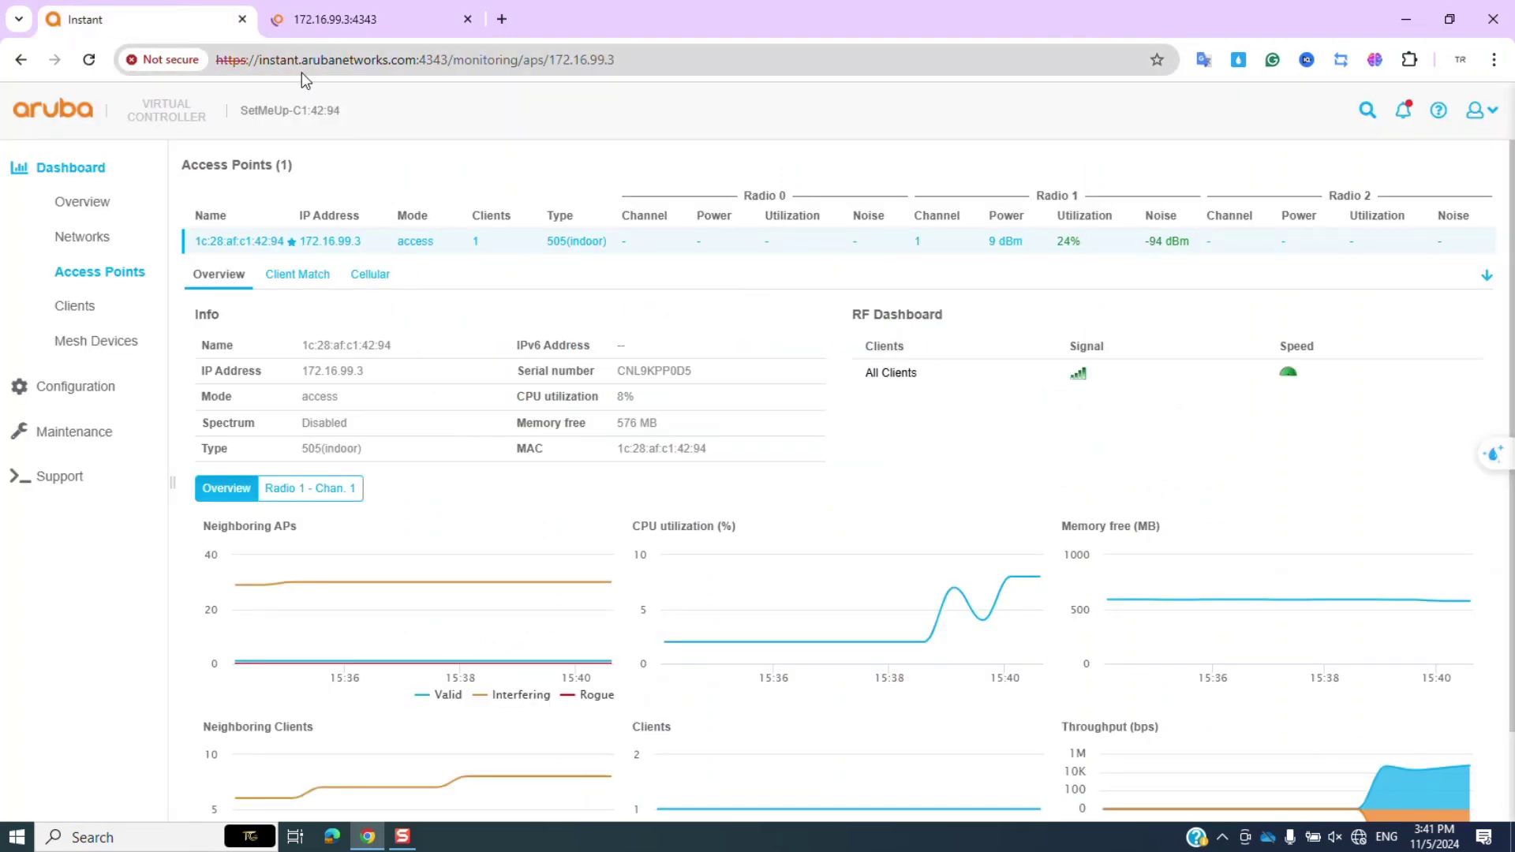
{"action": "left_click_drag", "start_coordinate": [275, 60], "coordinate": [677, 62]}
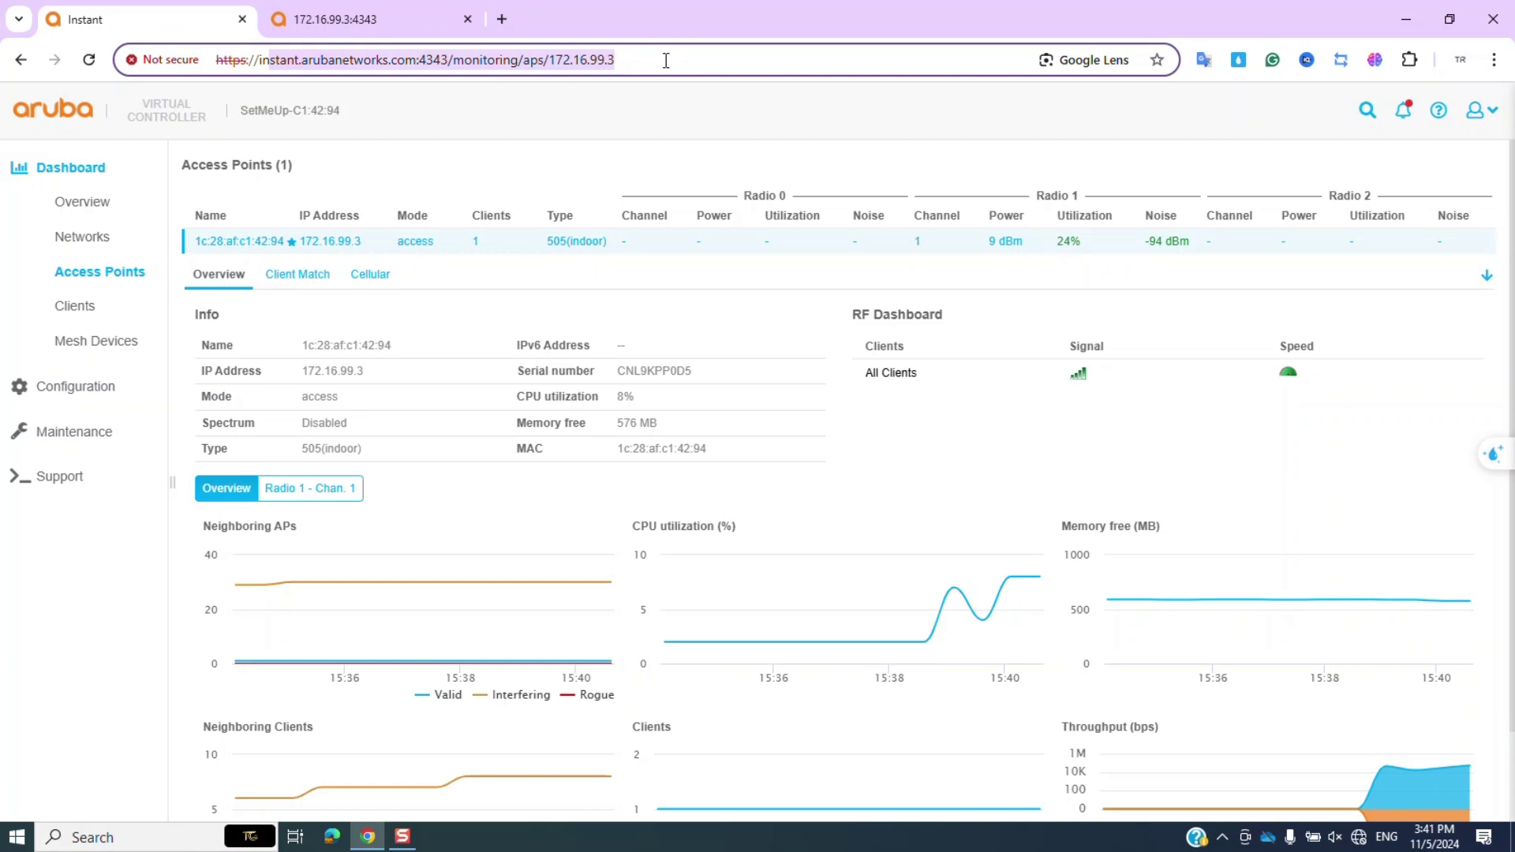
{"action": "key", "text": "ctrl+Tab"}
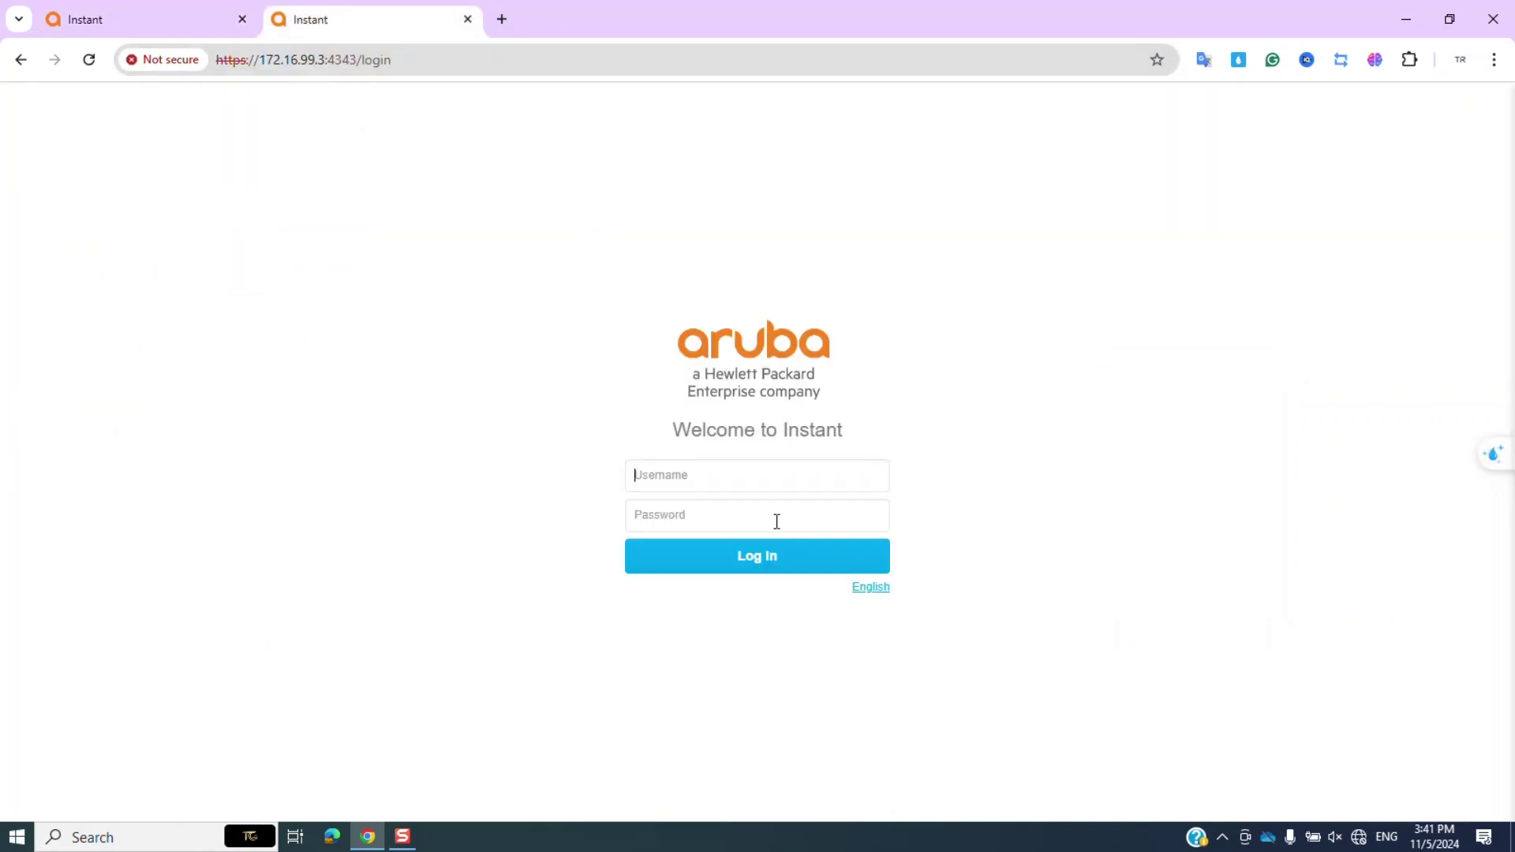
{"action": "left_click", "coordinate": [775, 521]}
{"action": "key", "text": "Return"}
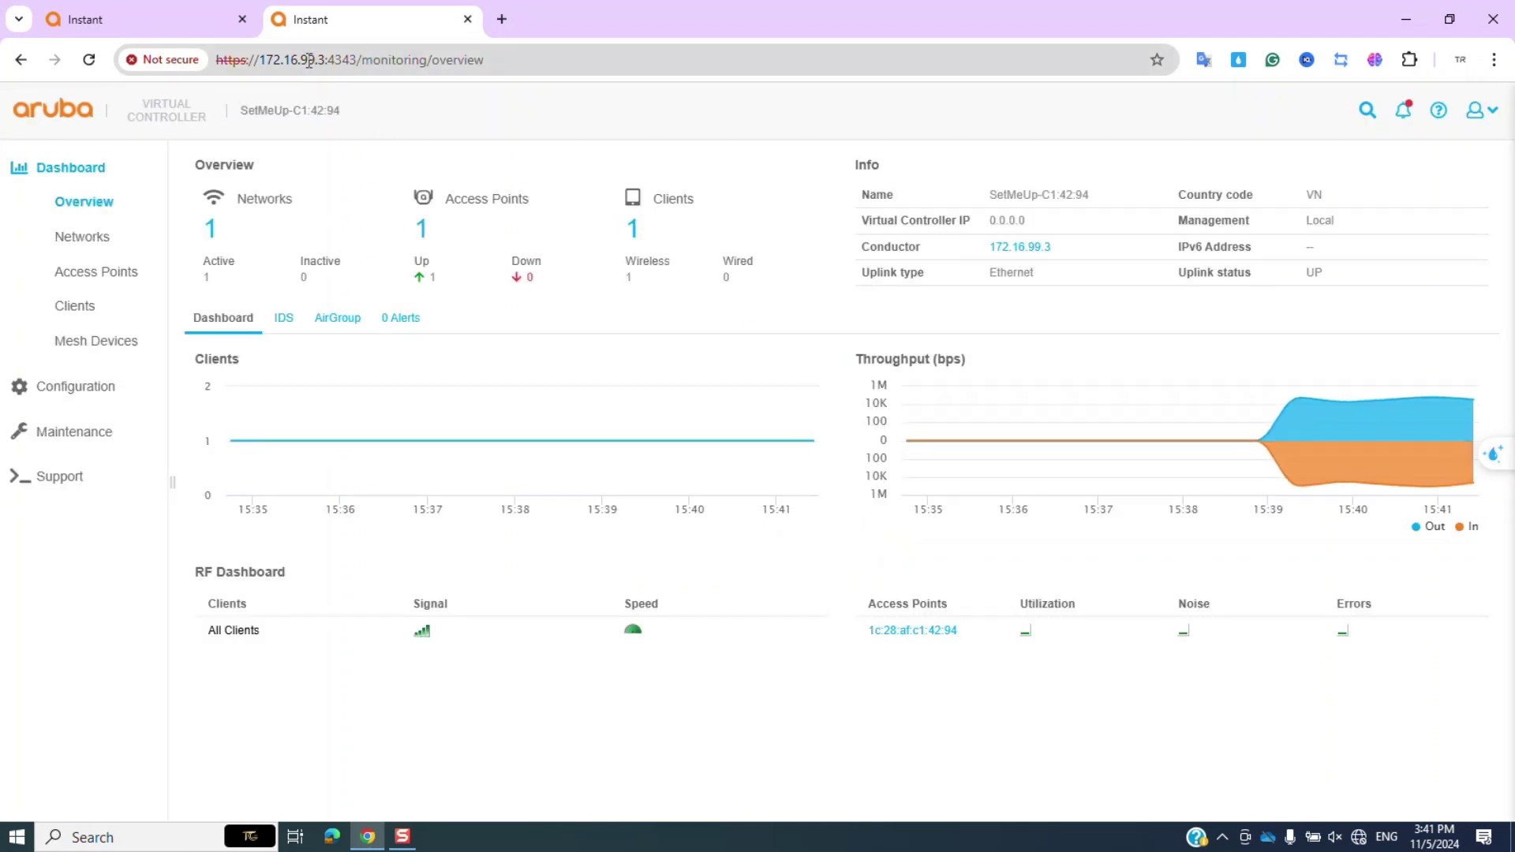
Close the original Instant tab, keeping the 172.16.99.3 controller tab.
{"action": "left_click", "coordinate": [242, 19]}
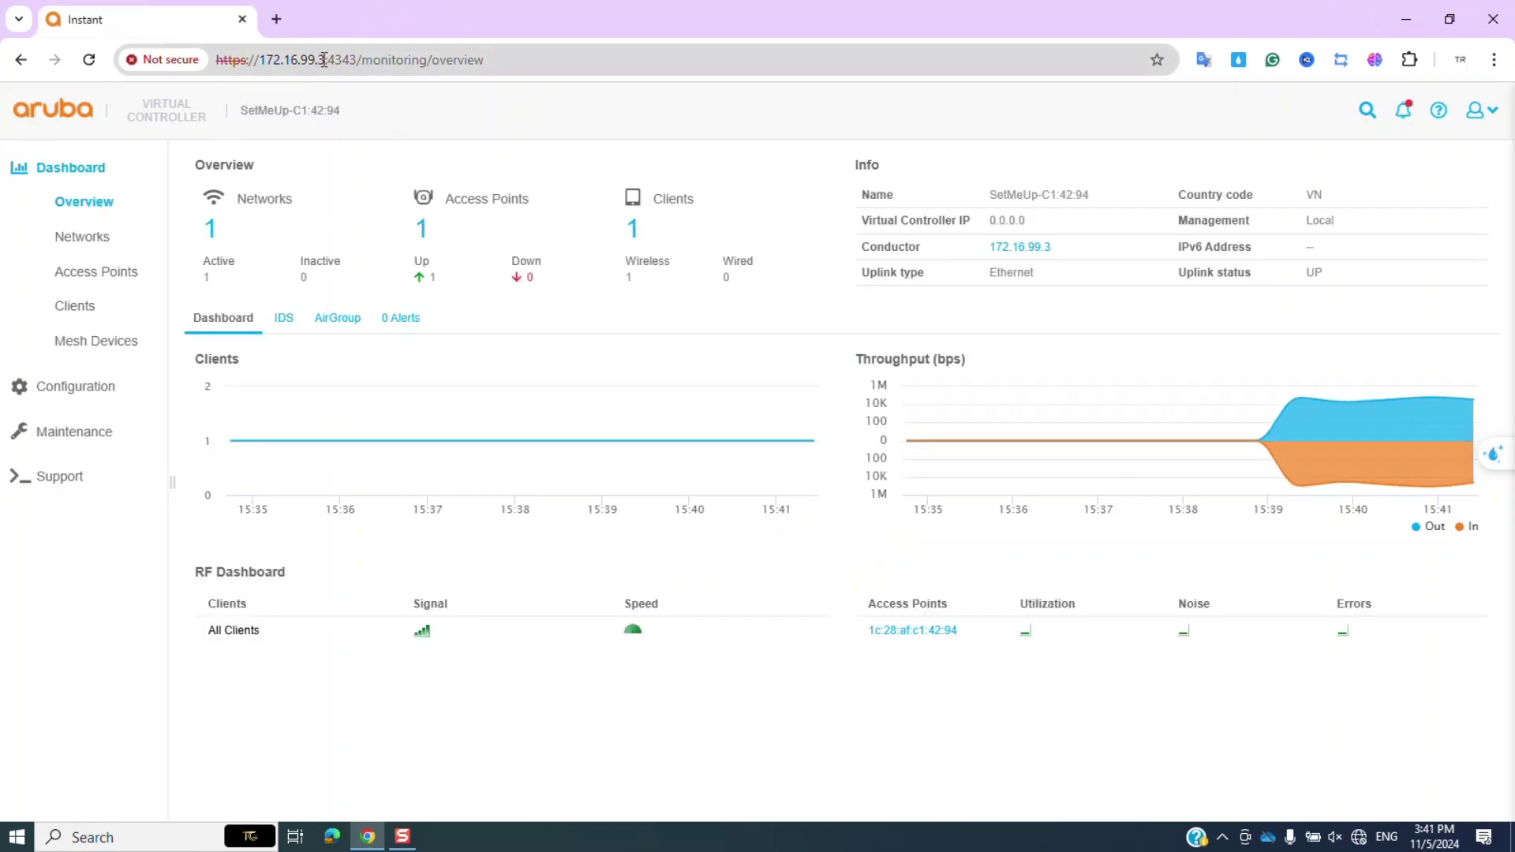
{"action": "left_click_drag", "start_coordinate": [324, 60], "coordinate": [555, 60]}
{"action": "left_click", "coordinate": [557, 60]}
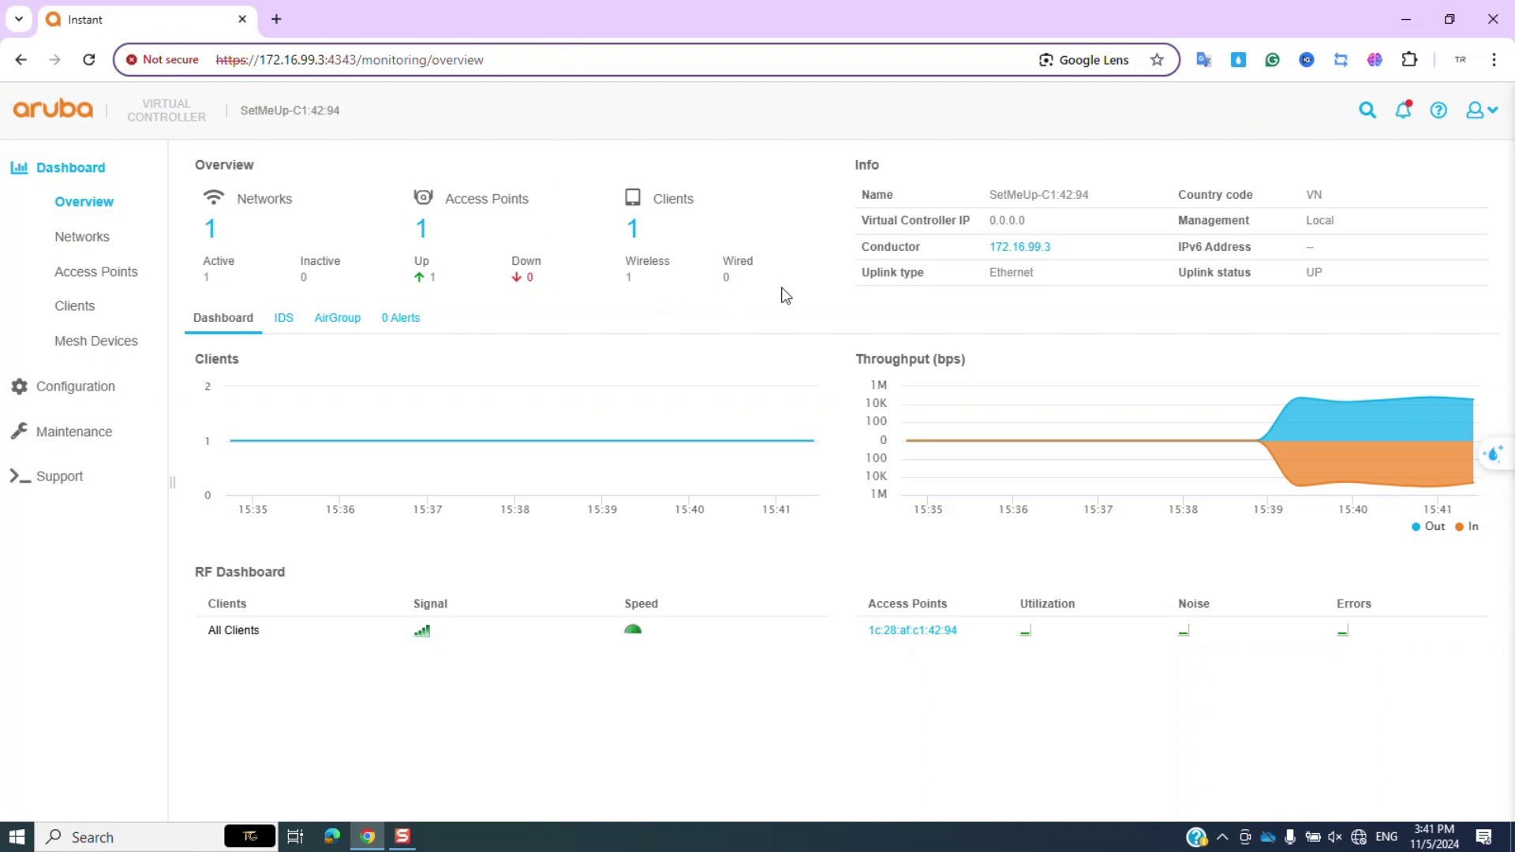
Open the conductor AP's clients and view the Win 10 client at 172.31.98.35.
{"action": "left_click", "coordinate": [1010, 249]}
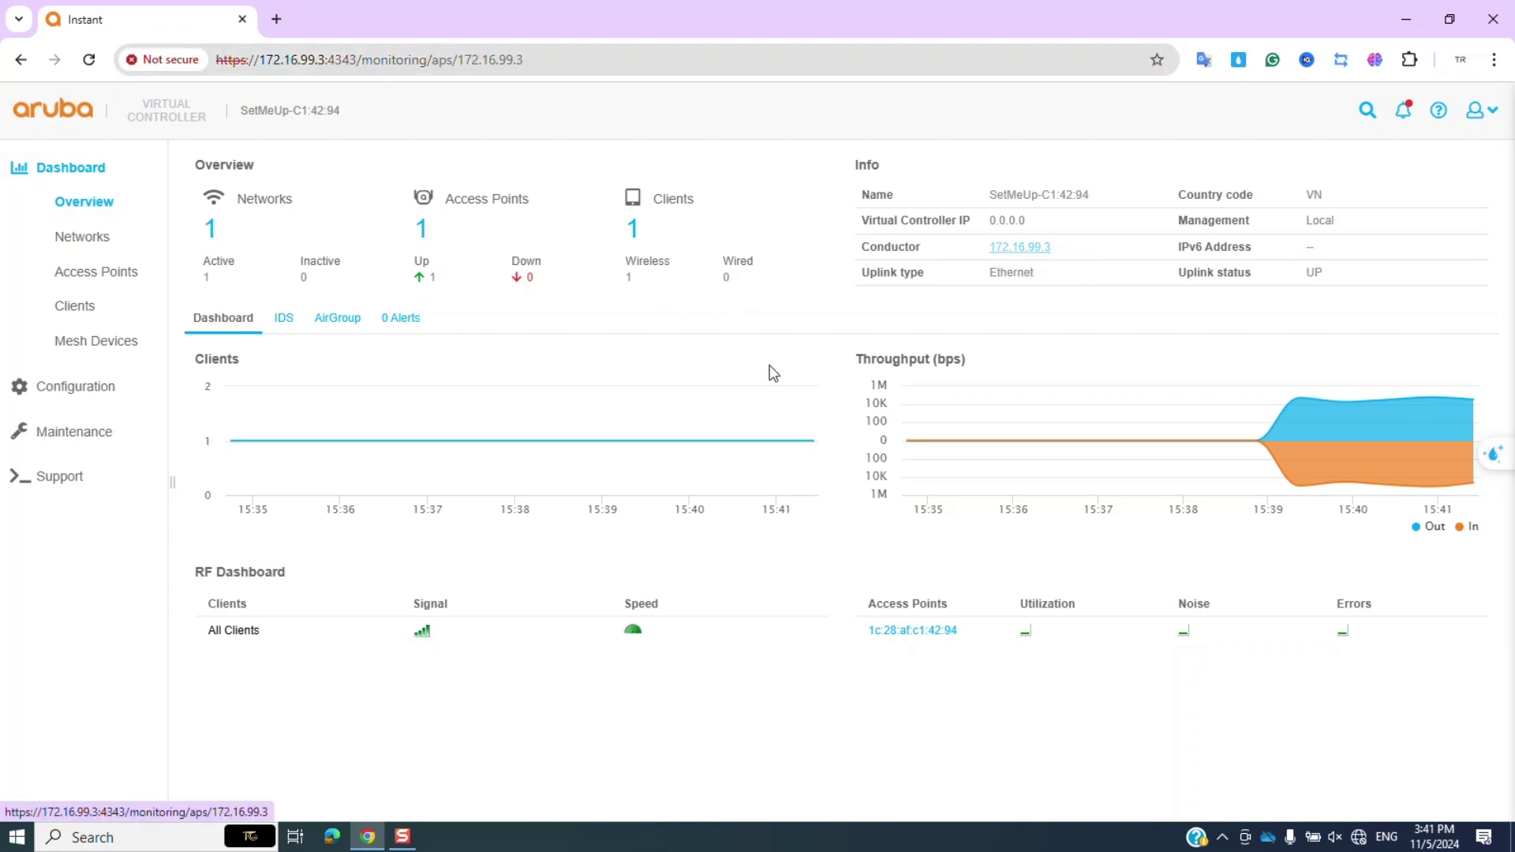
{"action": "left_click", "coordinate": [98, 309]}
{"action": "left_click", "coordinate": [339, 228]}
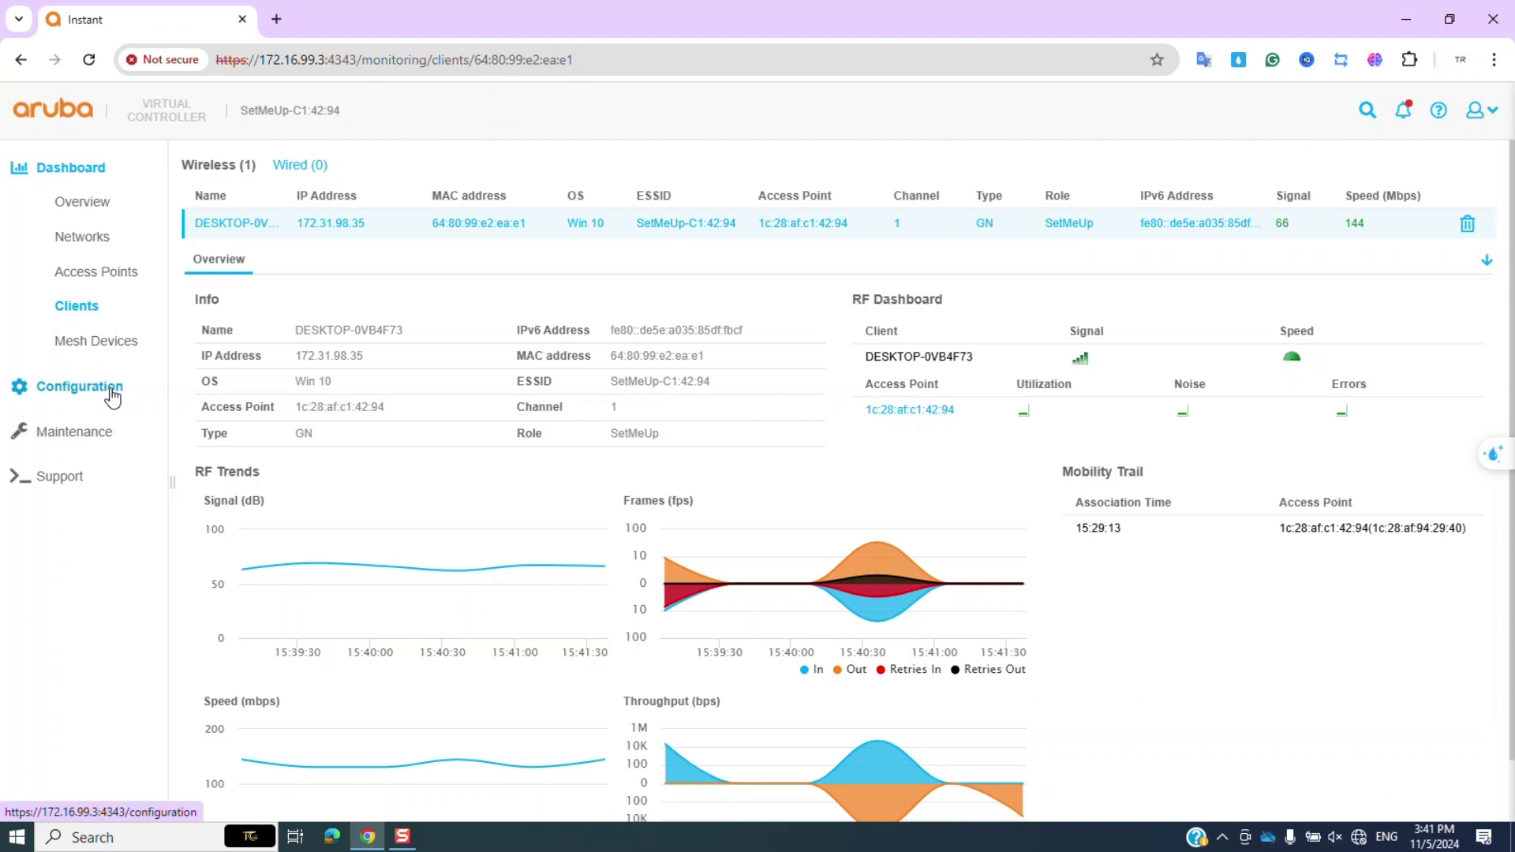
{"action": "left_click", "coordinate": [112, 395]}
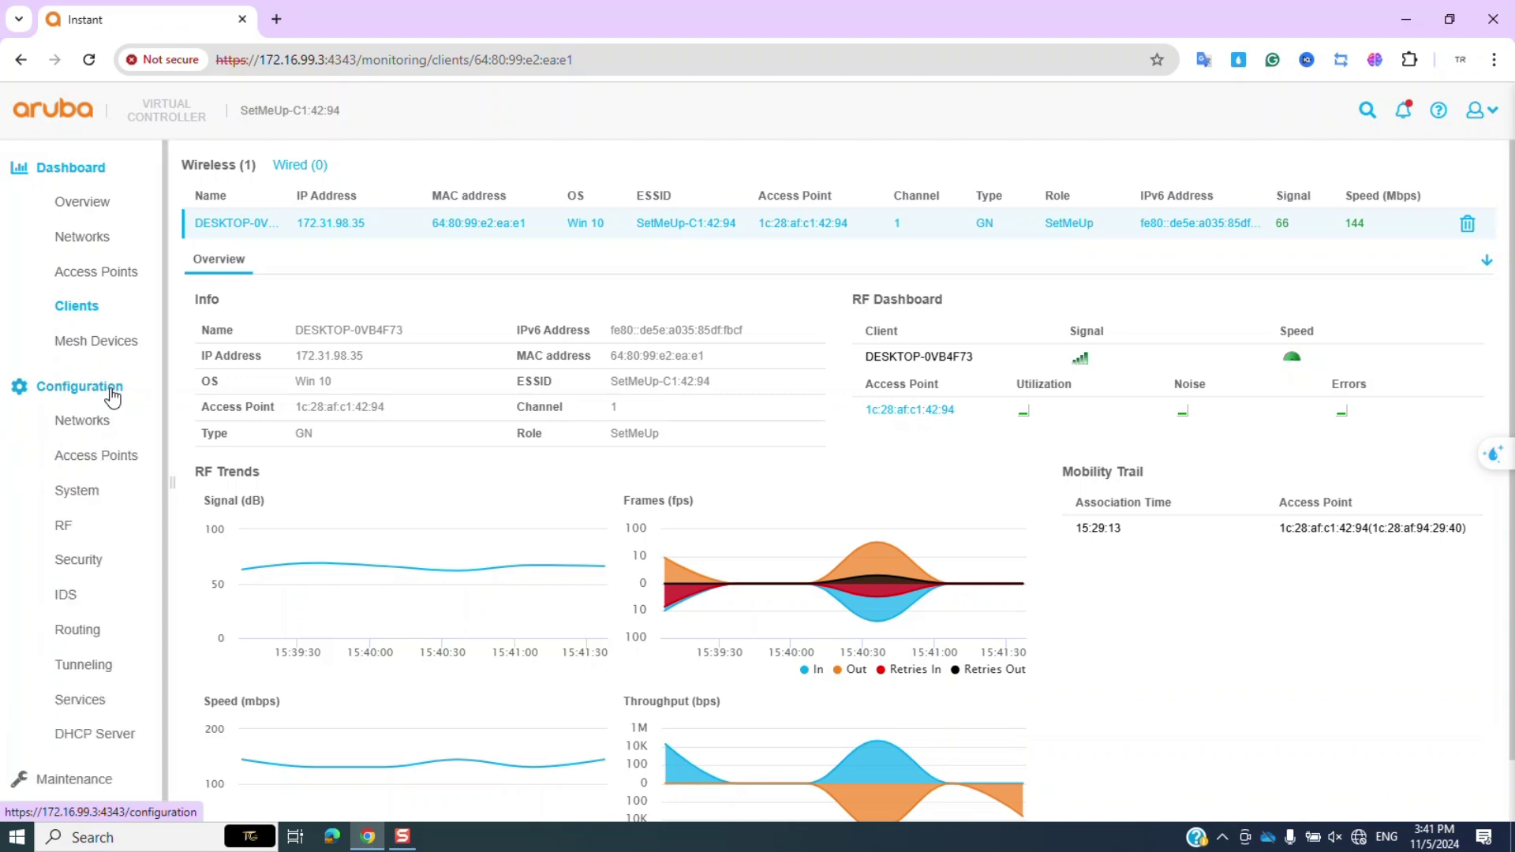
Give AP 1c:28:af:c1:42:94 static IP 172.16.99.3, netmask 255.255.255.0, gateway 172.16.99.3.
{"action": "left_click", "coordinate": [97, 458]}
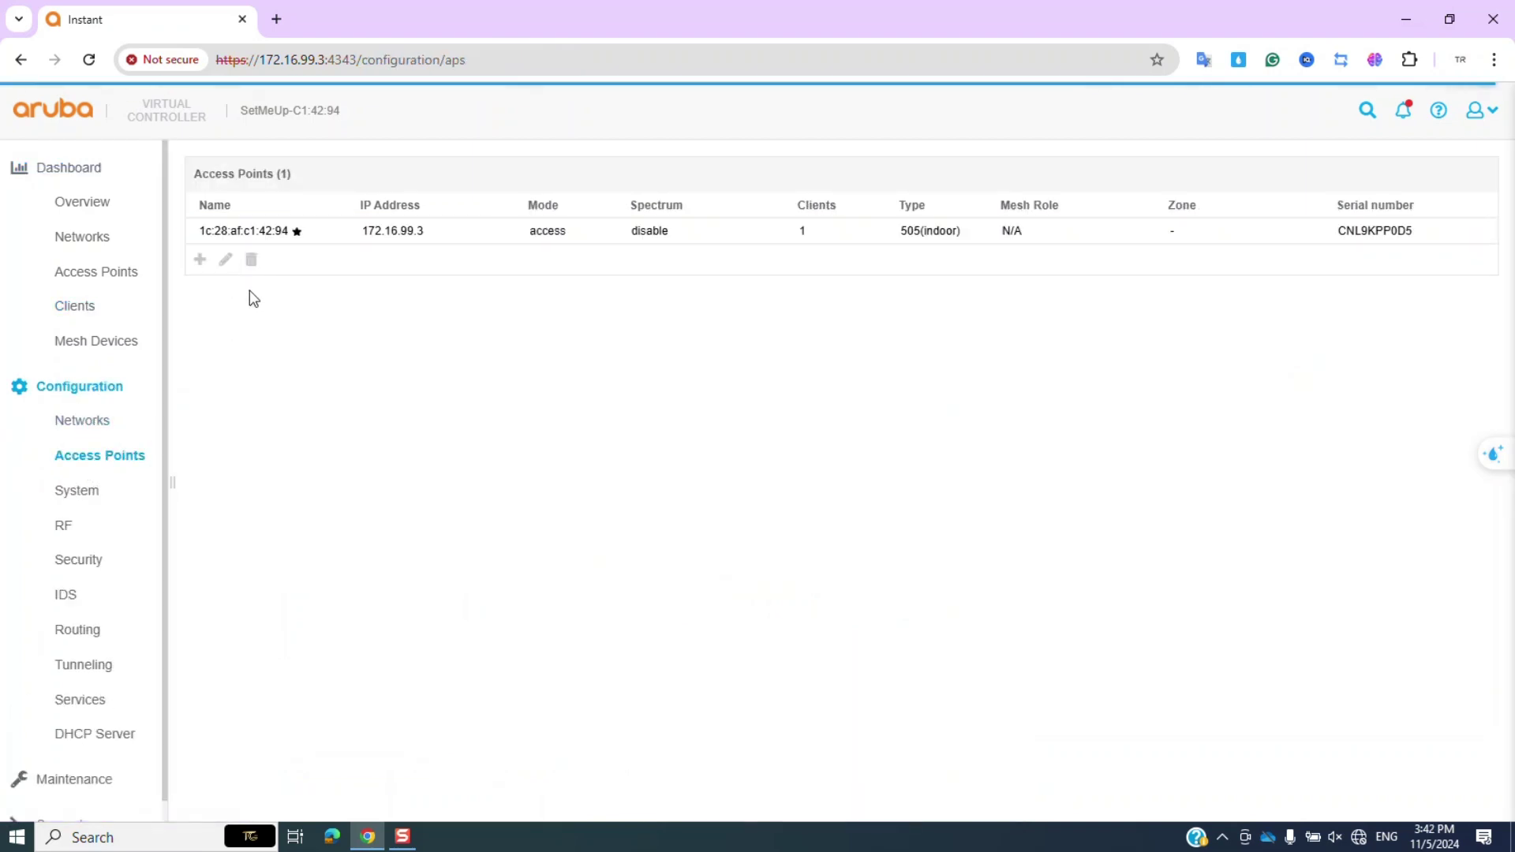
{"action": "left_click", "coordinate": [389, 231]}
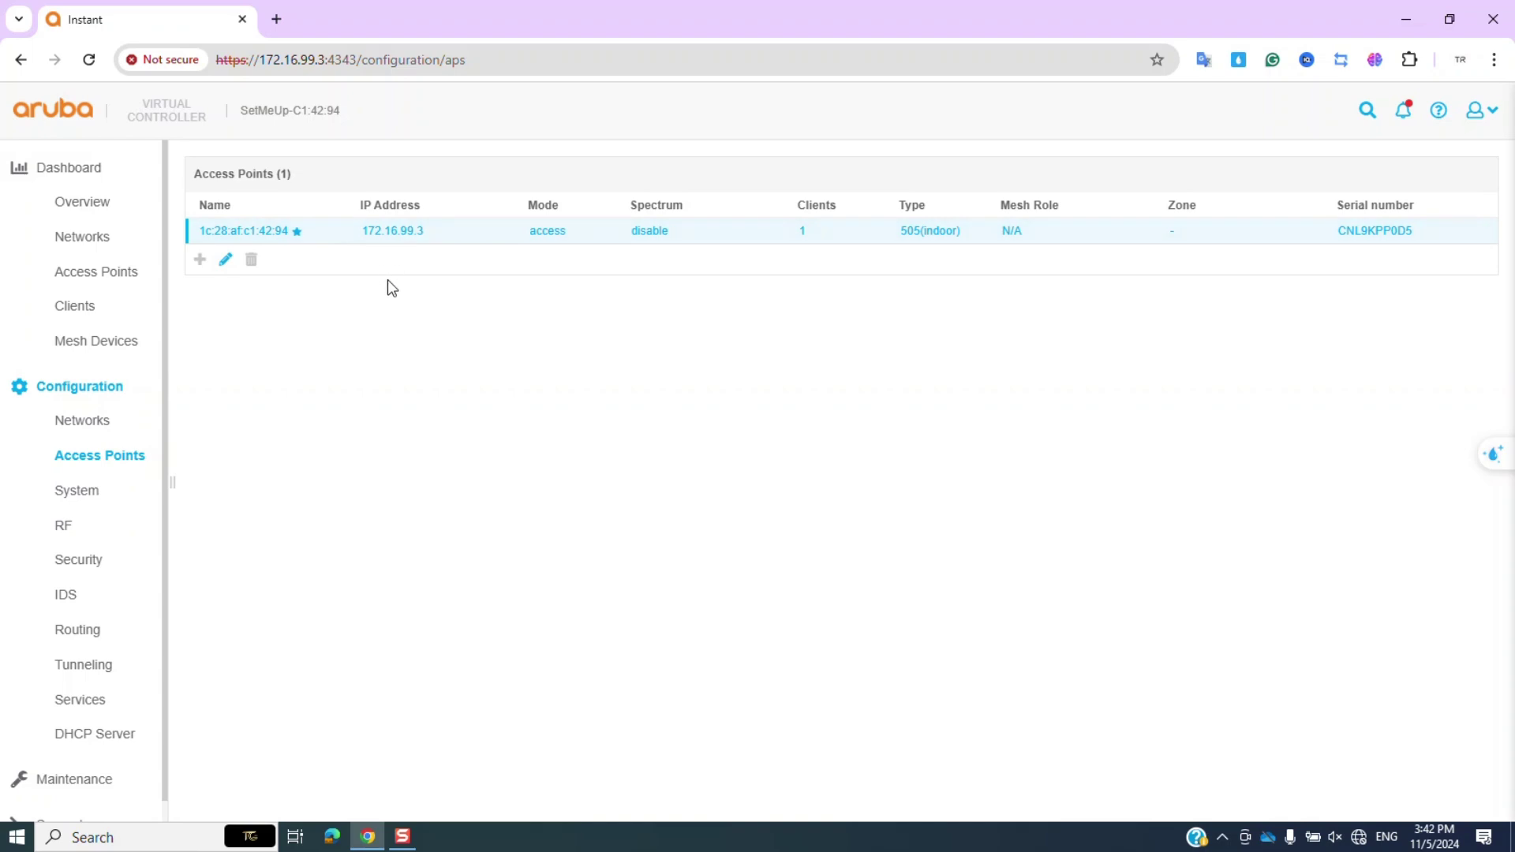
{"action": "left_click", "coordinate": [224, 262]}
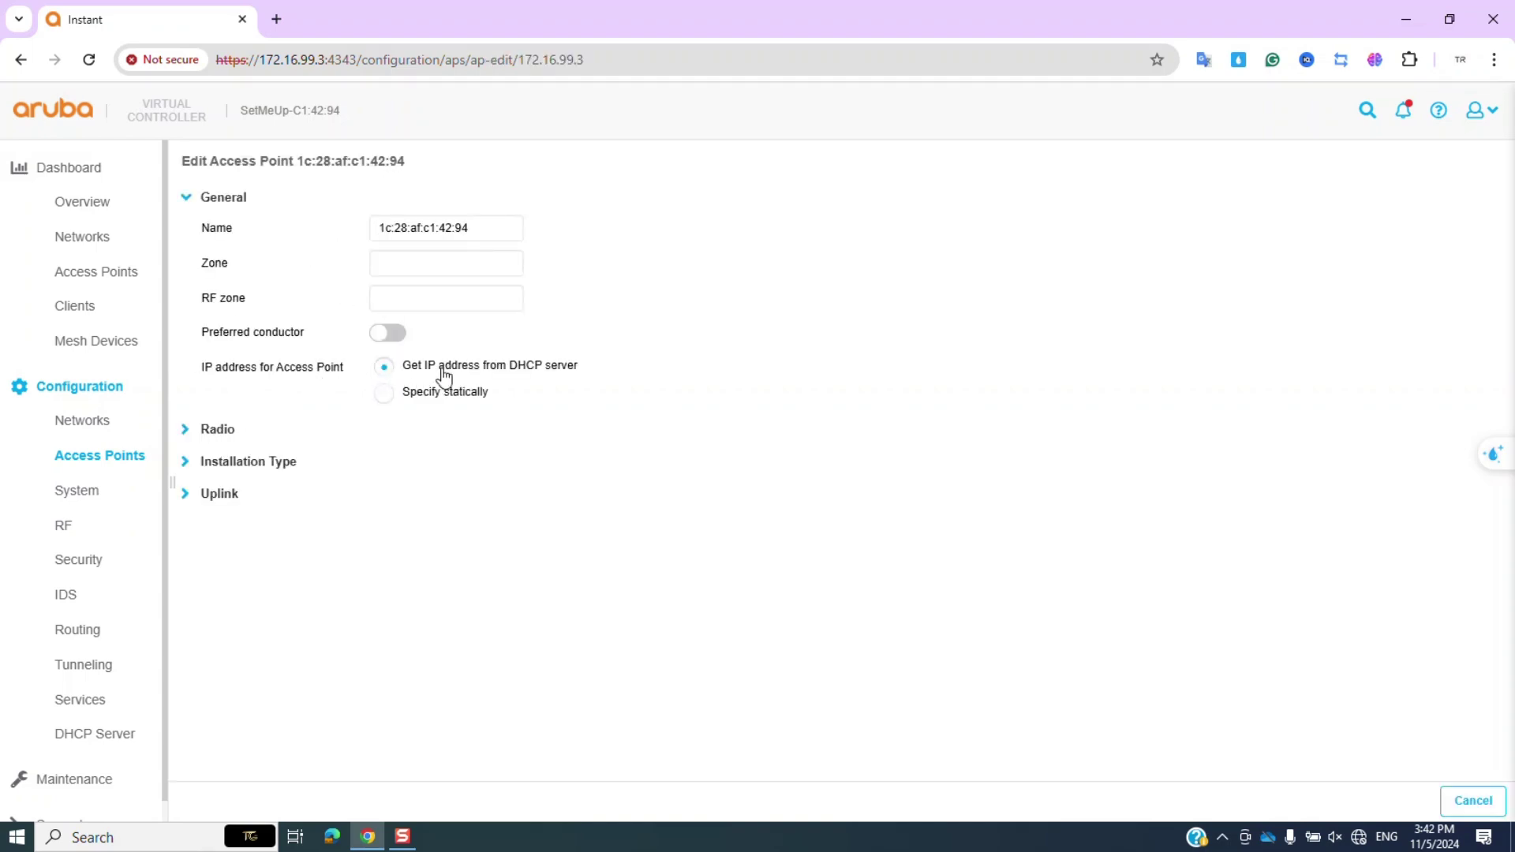
{"action": "left_click", "coordinate": [384, 394]}
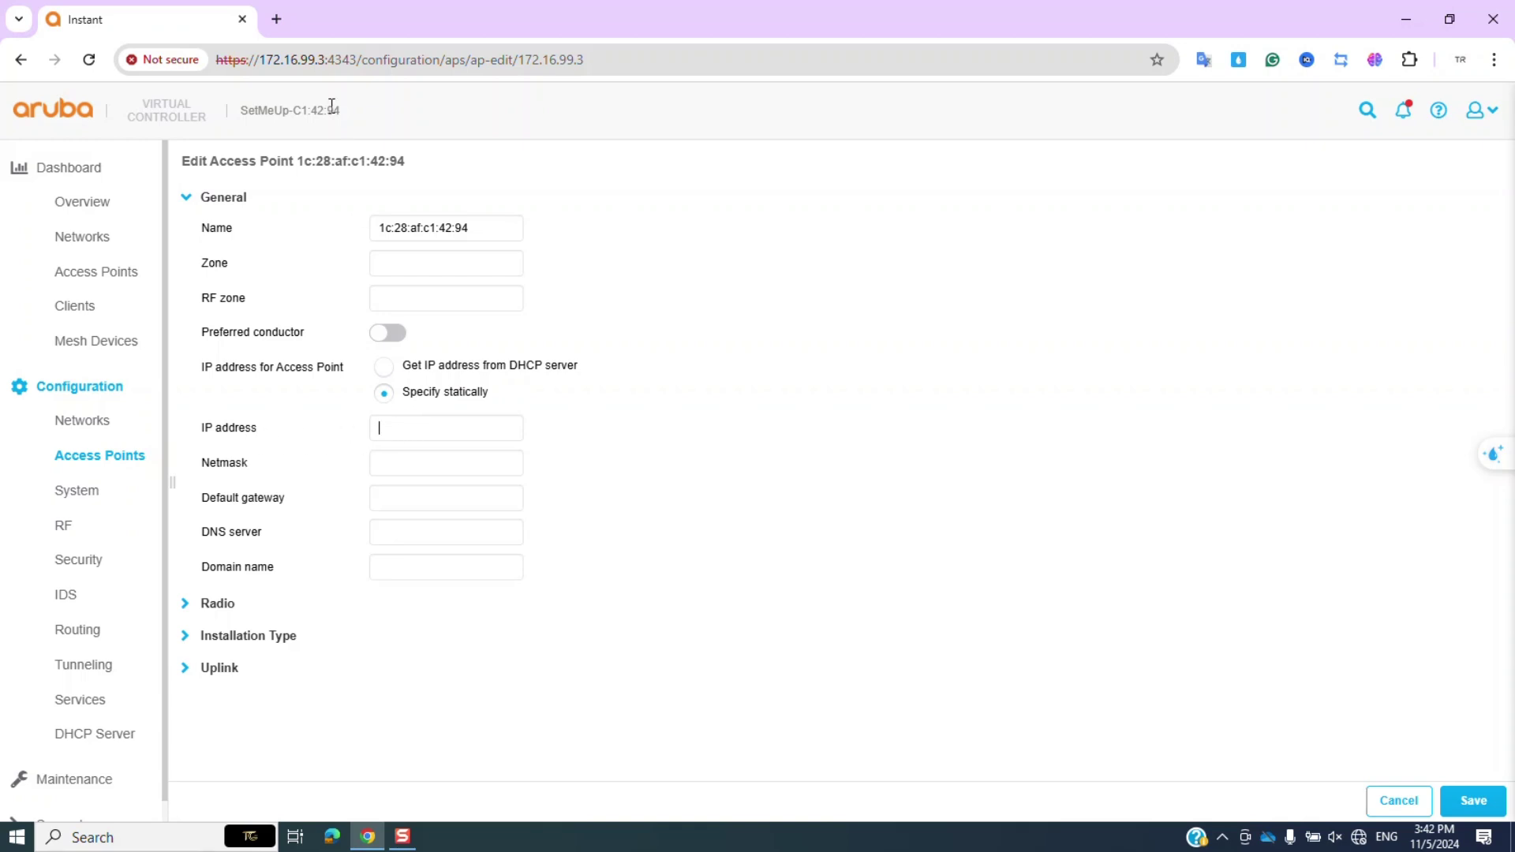
{"action": "type", "text": "172.16.99.3"}
{"action": "left_click", "coordinate": [431, 464]}
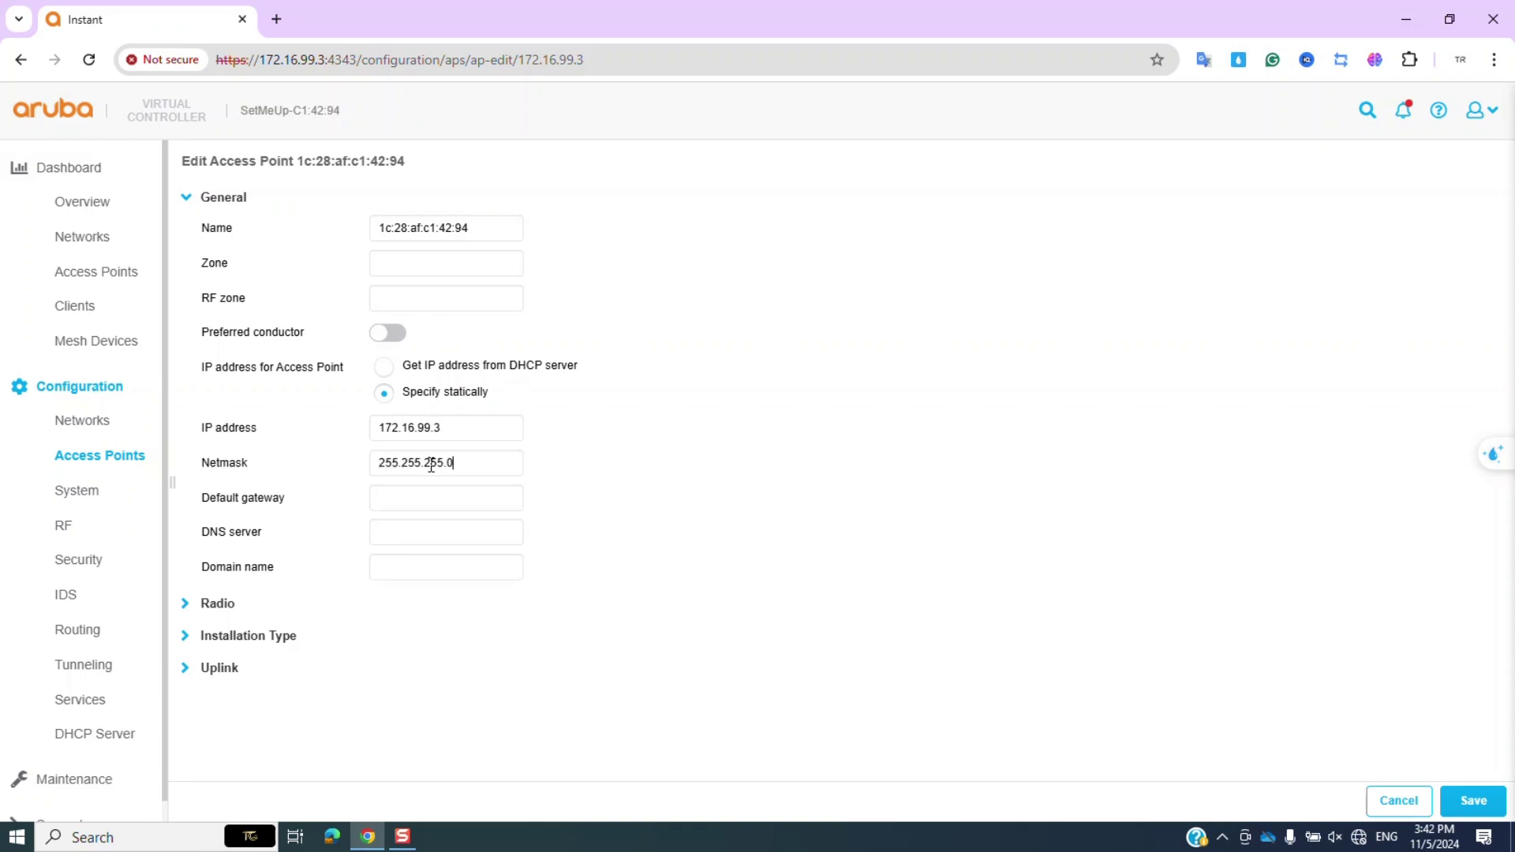
{"action": "left_click_drag", "start_coordinate": [454, 429], "coordinate": [365, 432]}
{"action": "key", "text": "ctrl+c"}
{"action": "left_click", "coordinate": [433, 504]}
{"action": "key", "text": "ctrl+v"}
Save the static IP settings, dismiss the reboot notice and return to the overview.
{"action": "left_click", "coordinate": [1469, 801]}
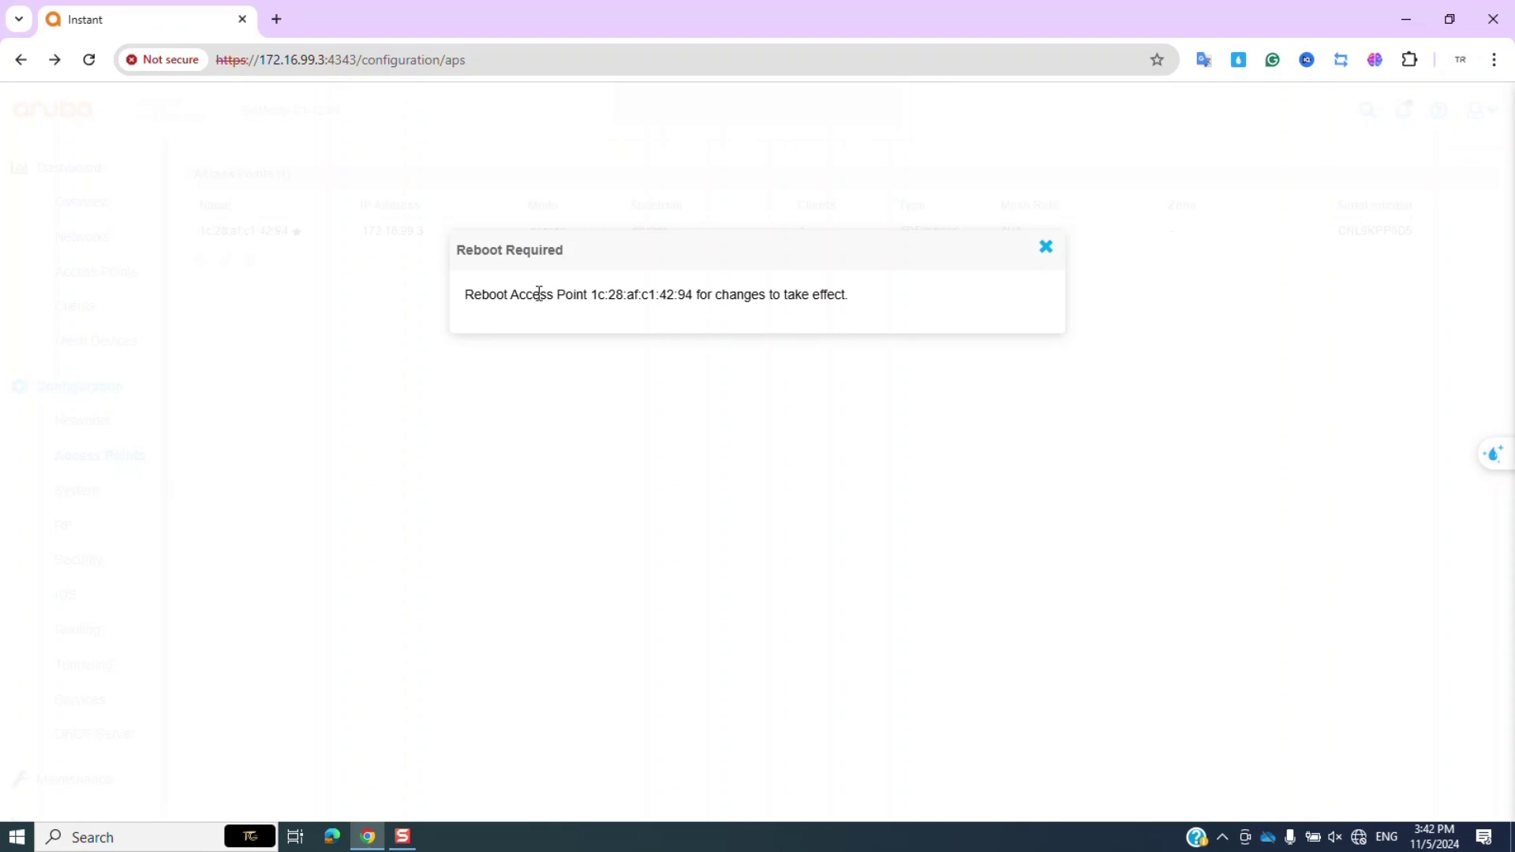
{"action": "left_click_drag", "start_coordinate": [541, 294], "coordinate": [847, 294]}
{"action": "left_click", "coordinate": [855, 291]}
{"action": "left_click", "coordinate": [1047, 249]}
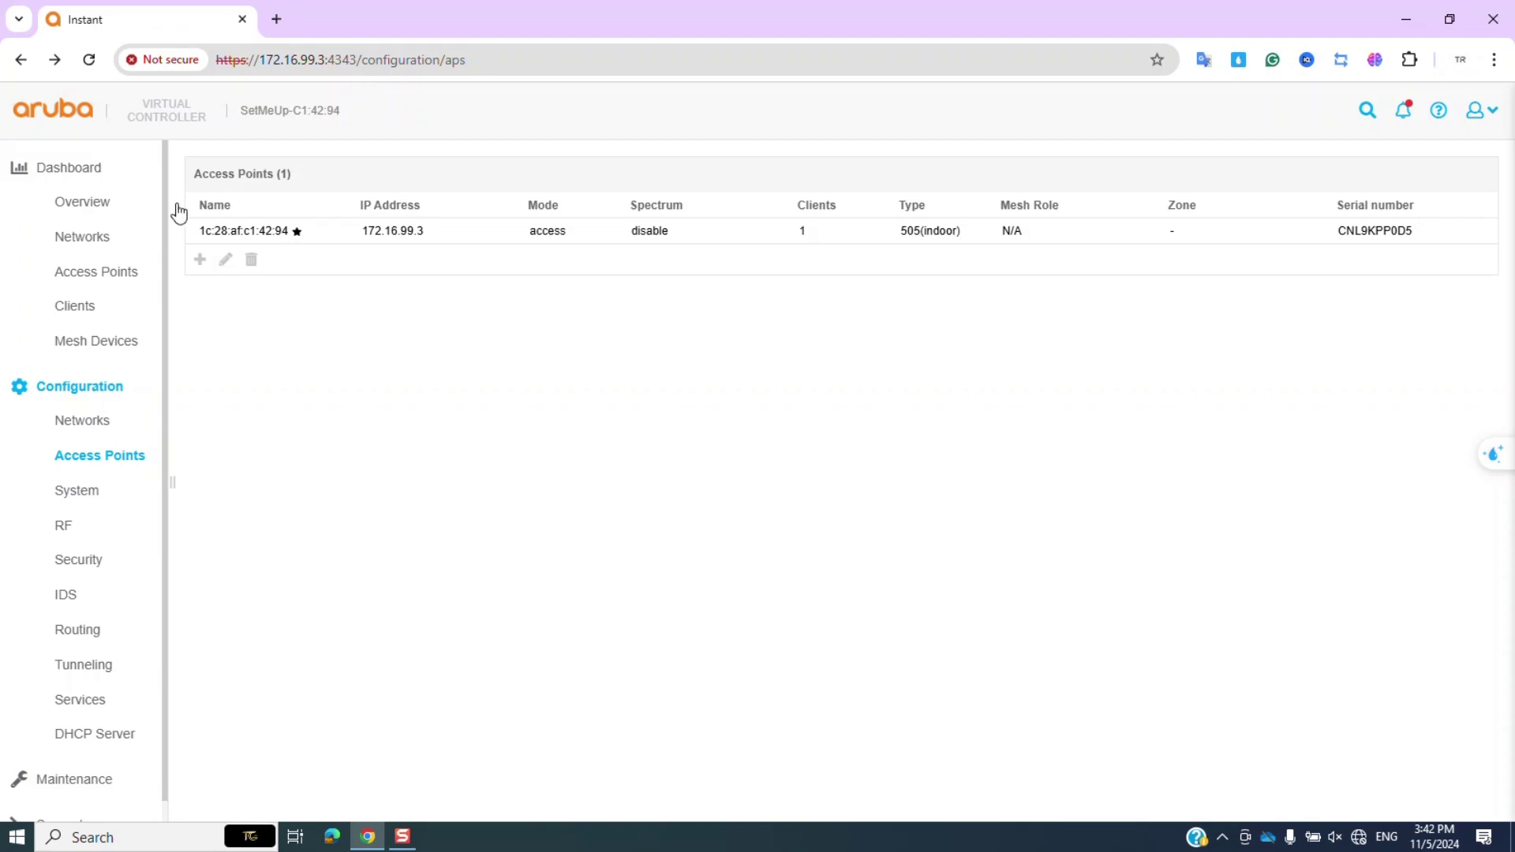
{"action": "left_click", "coordinate": [106, 208]}
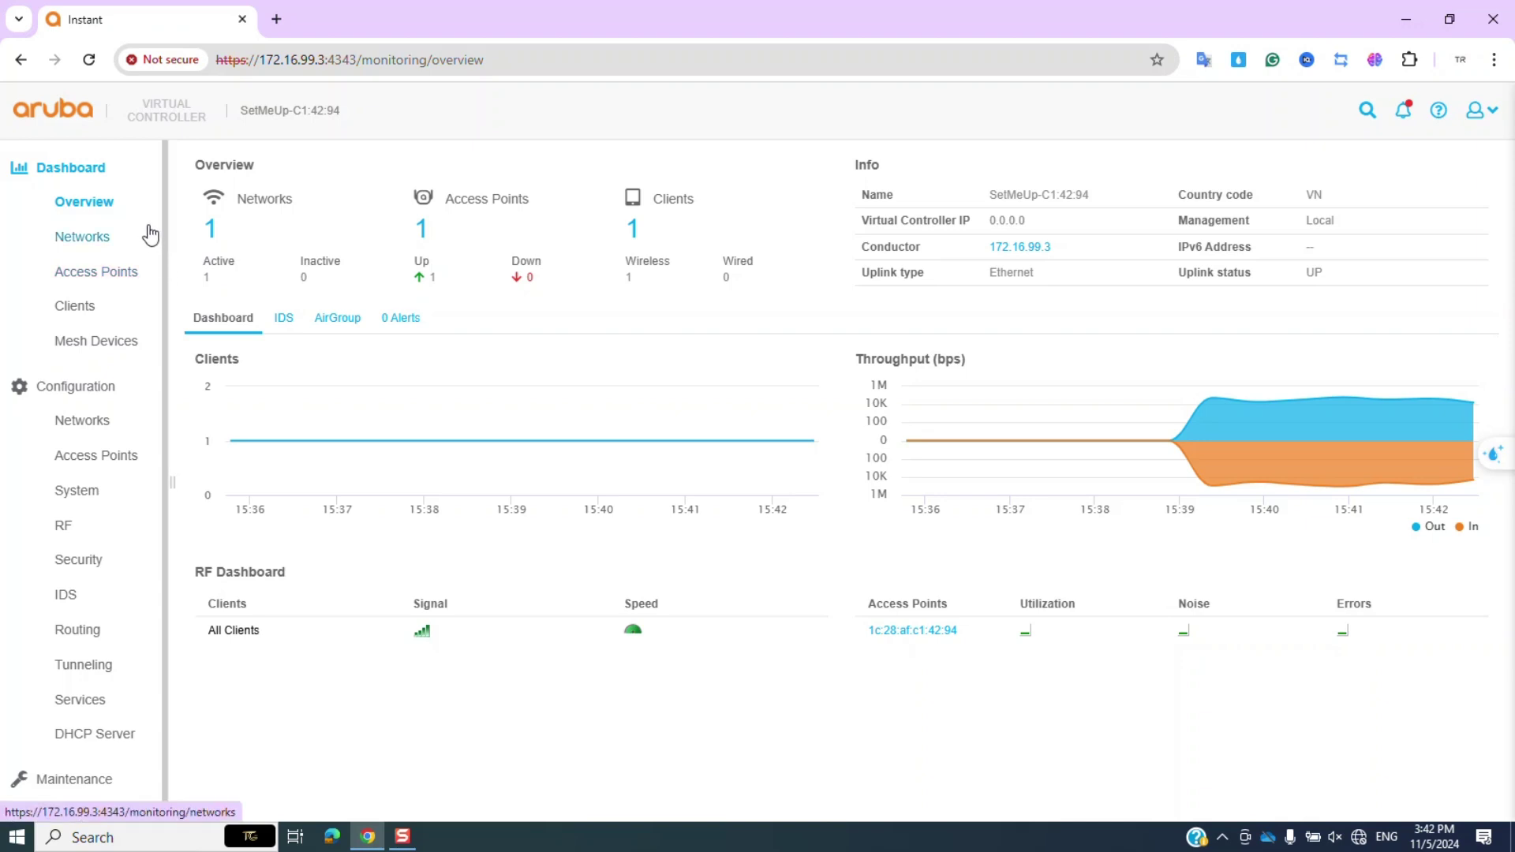
Start a new Wireless network with Employee primary usage and pass the VLAN step.
{"action": "left_click", "coordinate": [100, 421]}
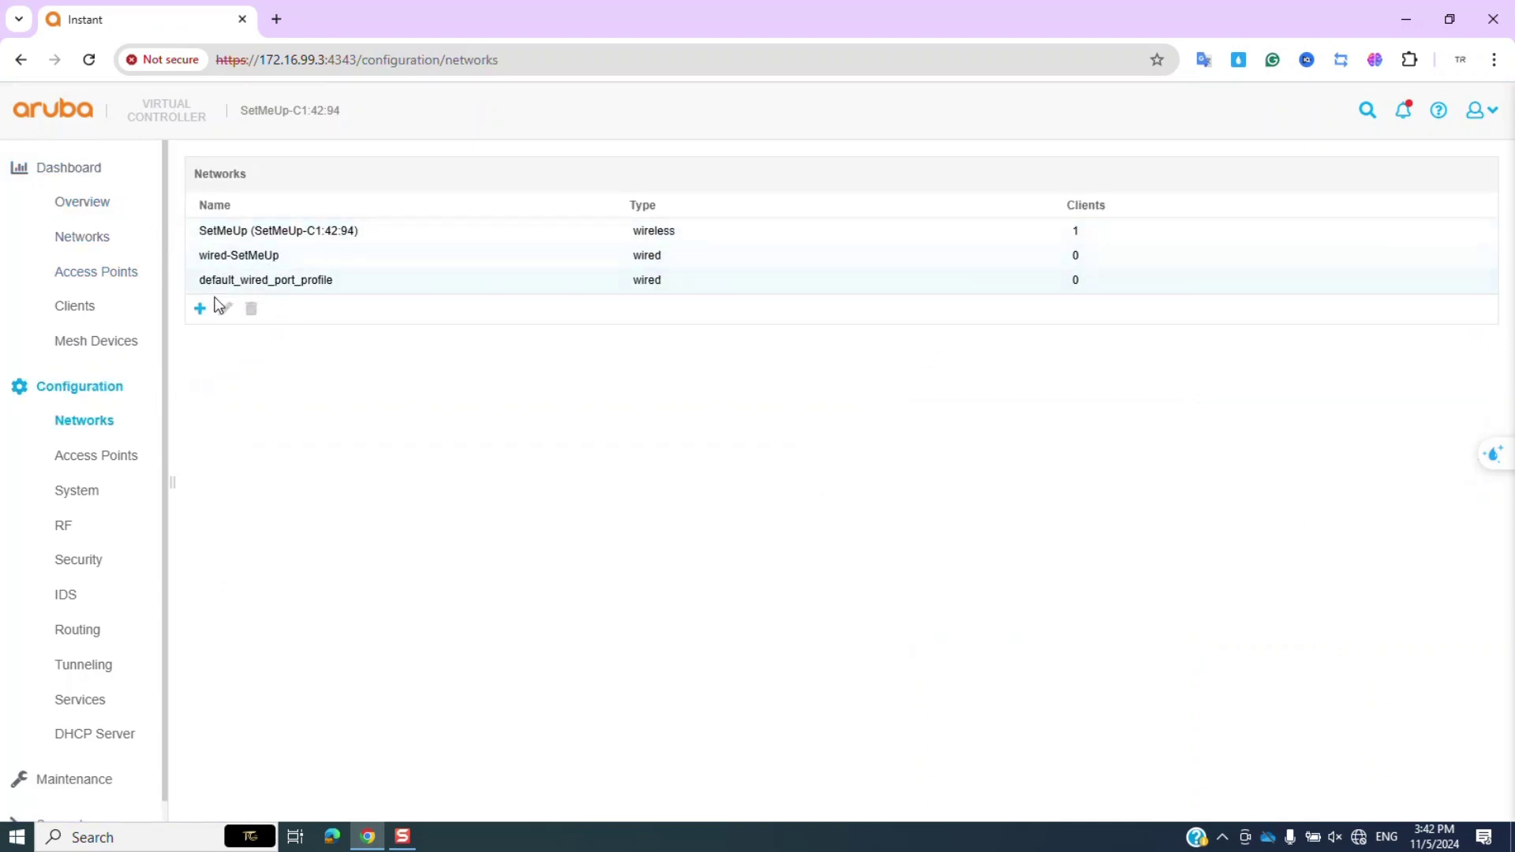
{"action": "left_click", "coordinate": [270, 231]}
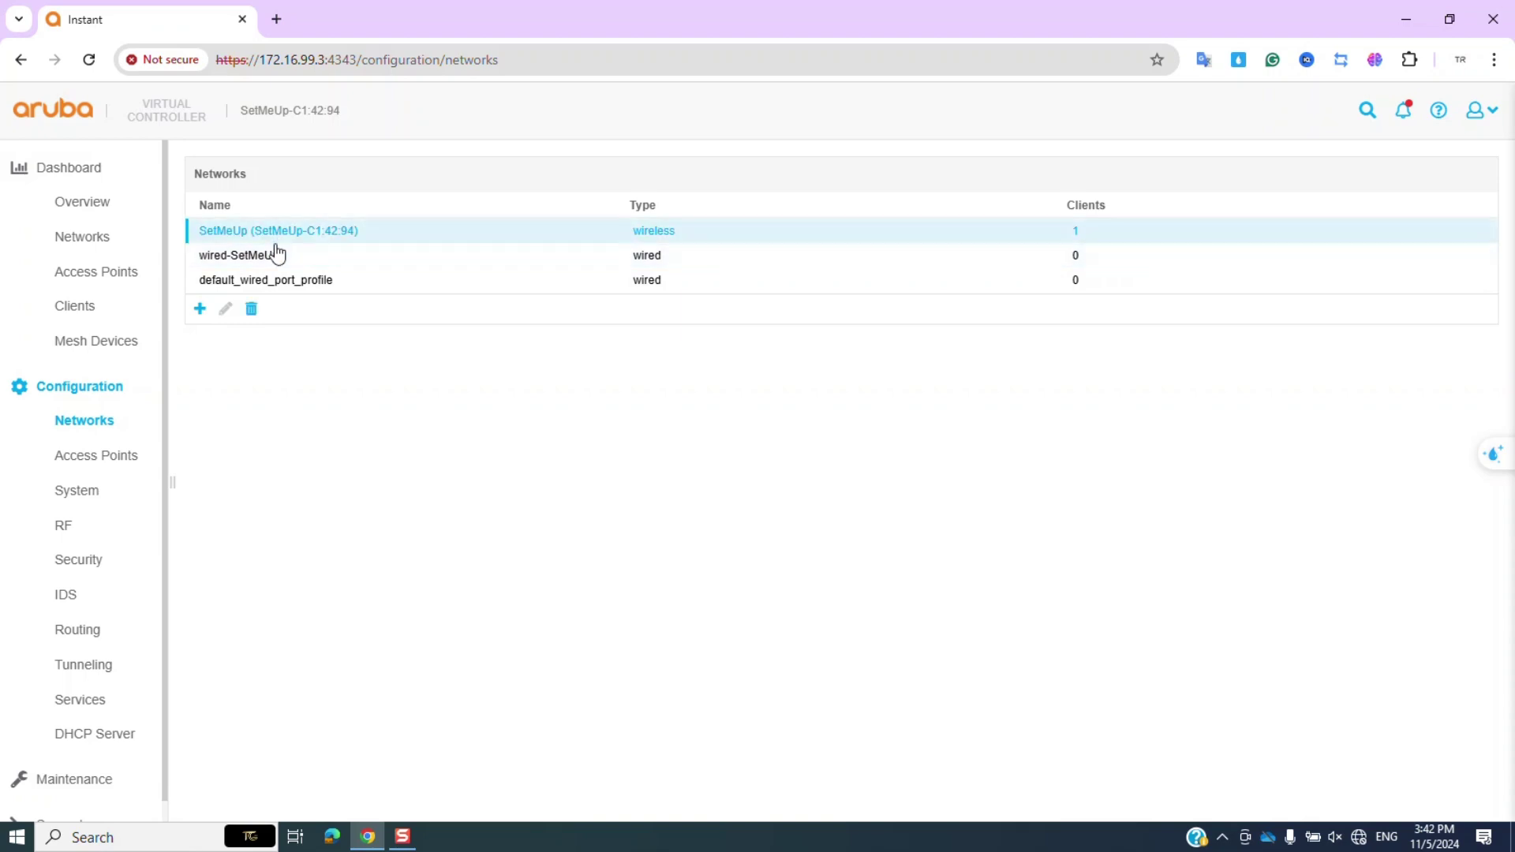
{"action": "left_click", "coordinate": [201, 311]}
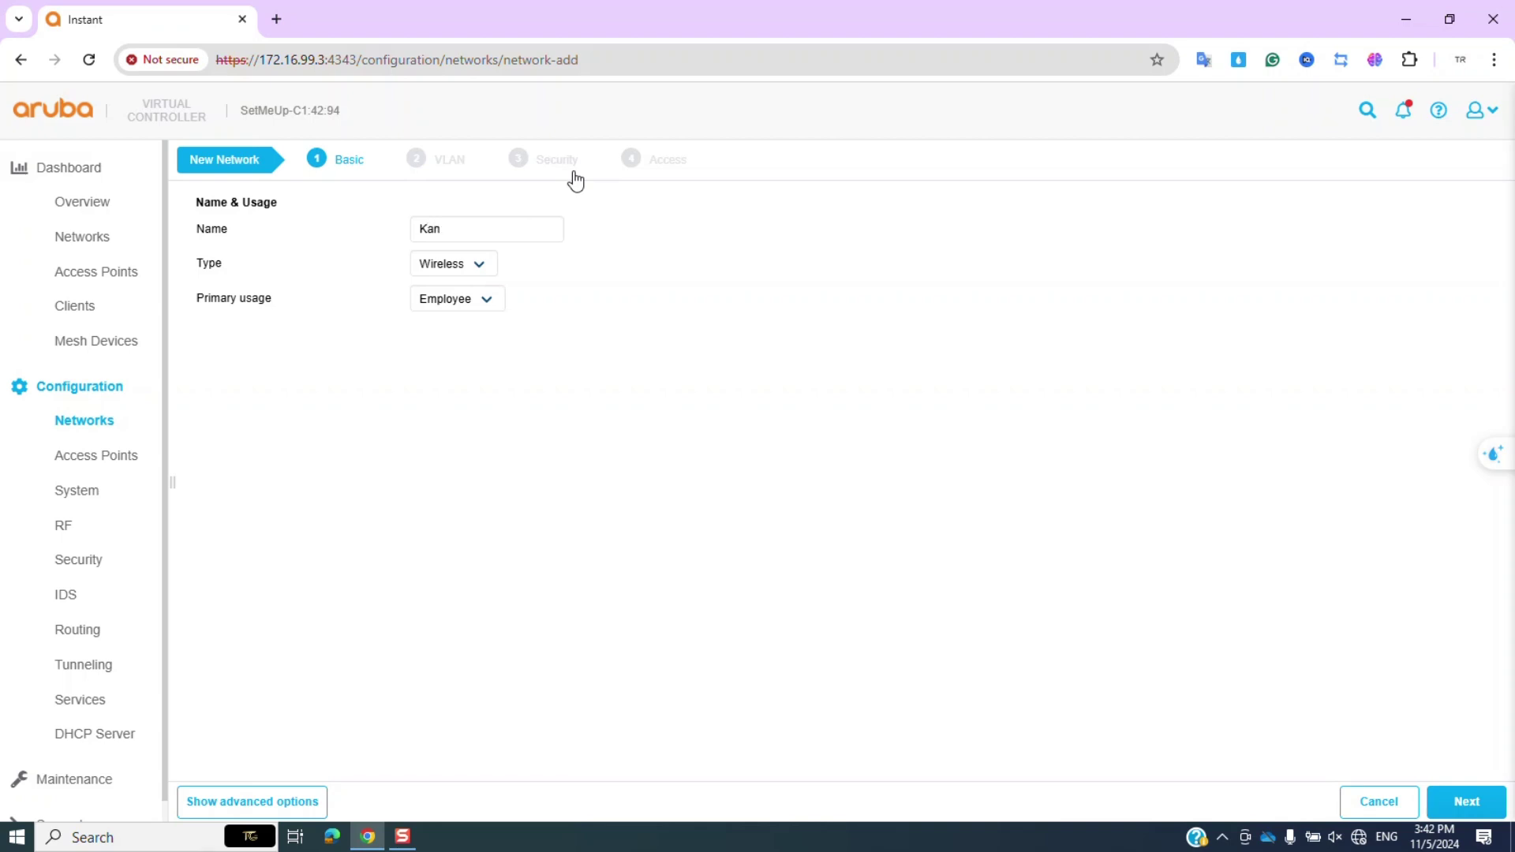
{"action": "left_click", "coordinate": [456, 265]}
{"action": "left_click", "coordinate": [456, 284]}
{"action": "left_click", "coordinate": [456, 300]}
{"action": "left_click", "coordinate": [460, 326]}
{"action": "left_click", "coordinate": [1465, 800]}
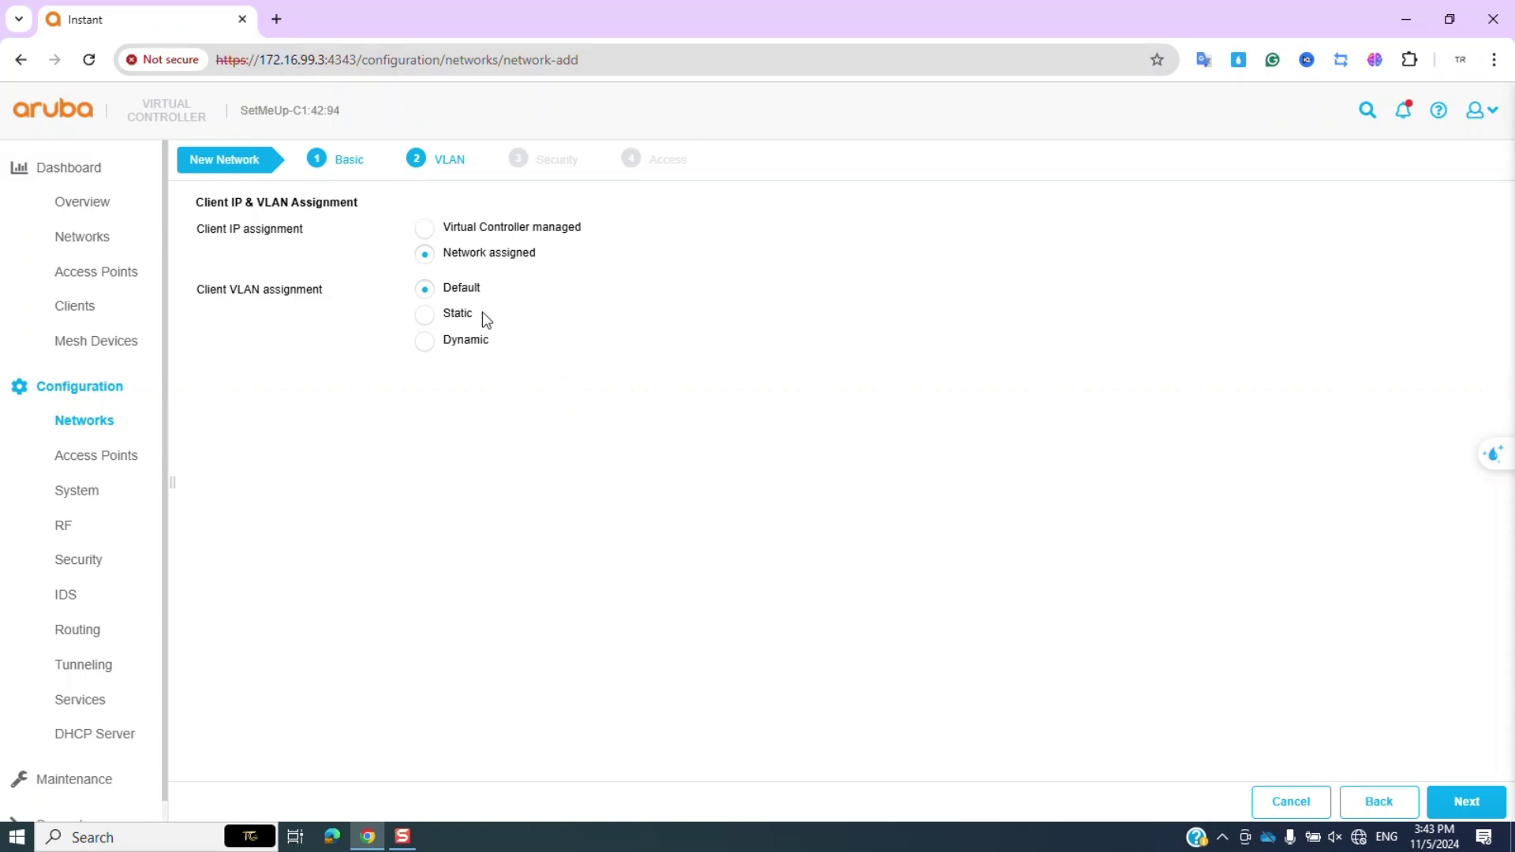
{"action": "left_click", "coordinate": [1465, 801]}
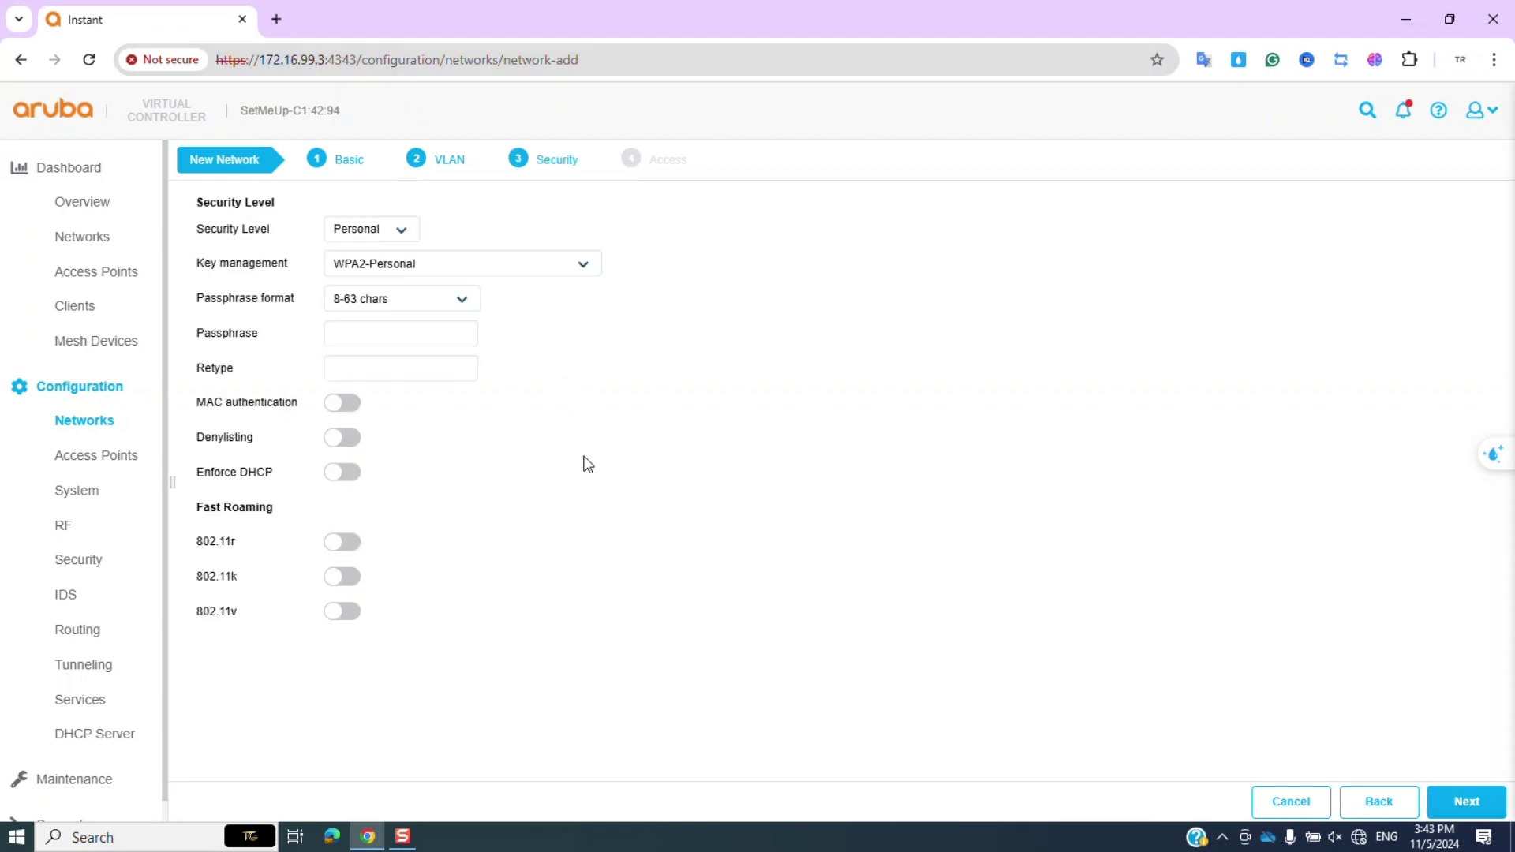
Set the Kan passphrase, enable 802.11k, 802.11v and 802.11r, keep Unrestricted access, finish.
{"action": "left_click", "coordinate": [399, 332]}
{"action": "left_click", "coordinate": [341, 576]}
{"action": "left_click", "coordinate": [343, 612]}
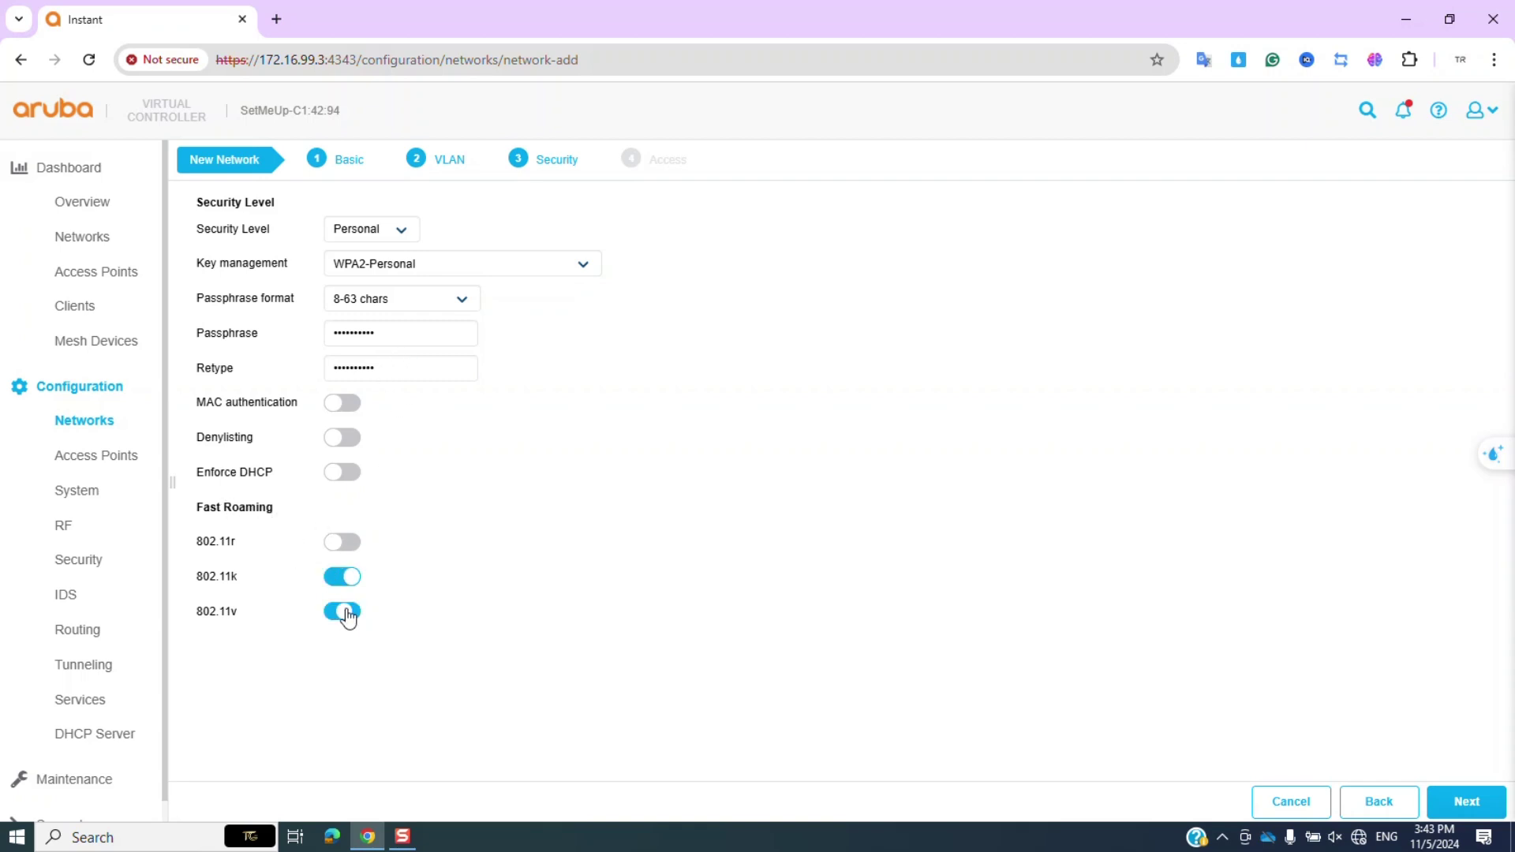
{"action": "left_click", "coordinate": [343, 543]}
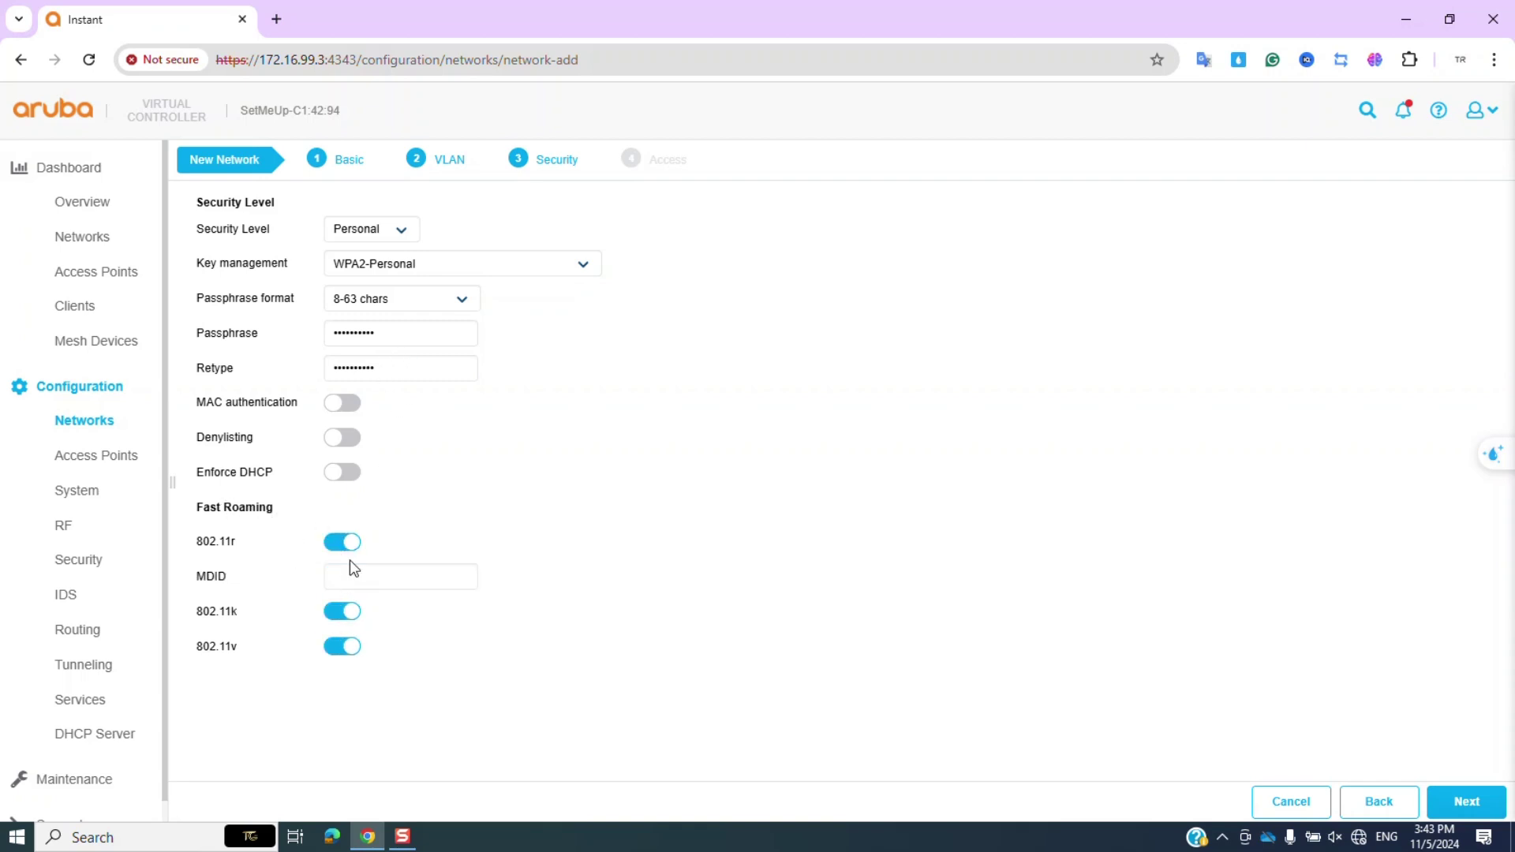
{"action": "left_click", "coordinate": [1458, 798]}
{"action": "left_click", "coordinate": [441, 230]}
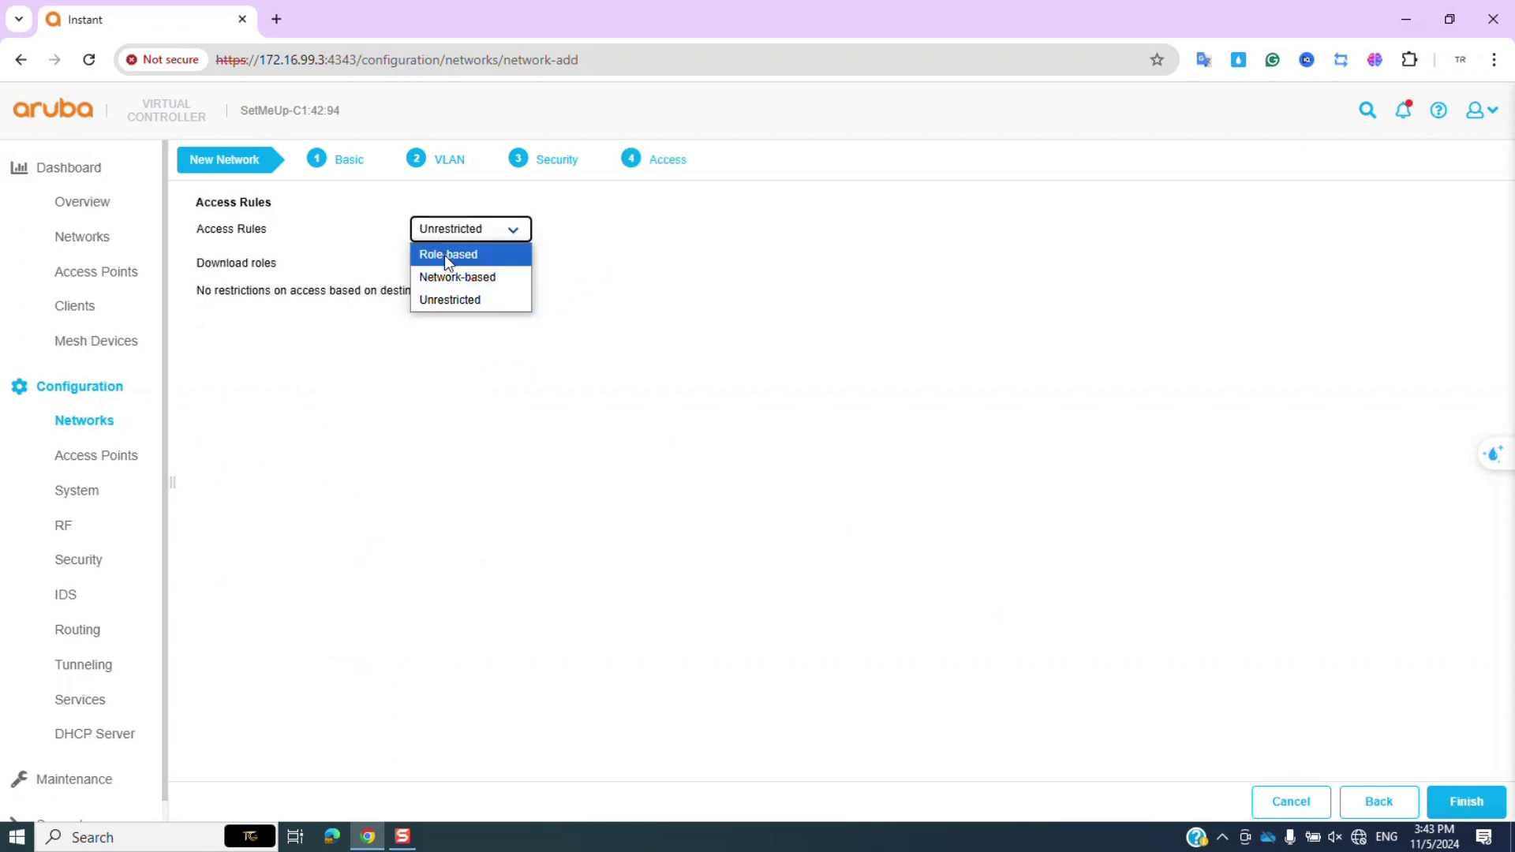
{"action": "left_click", "coordinate": [457, 299]}
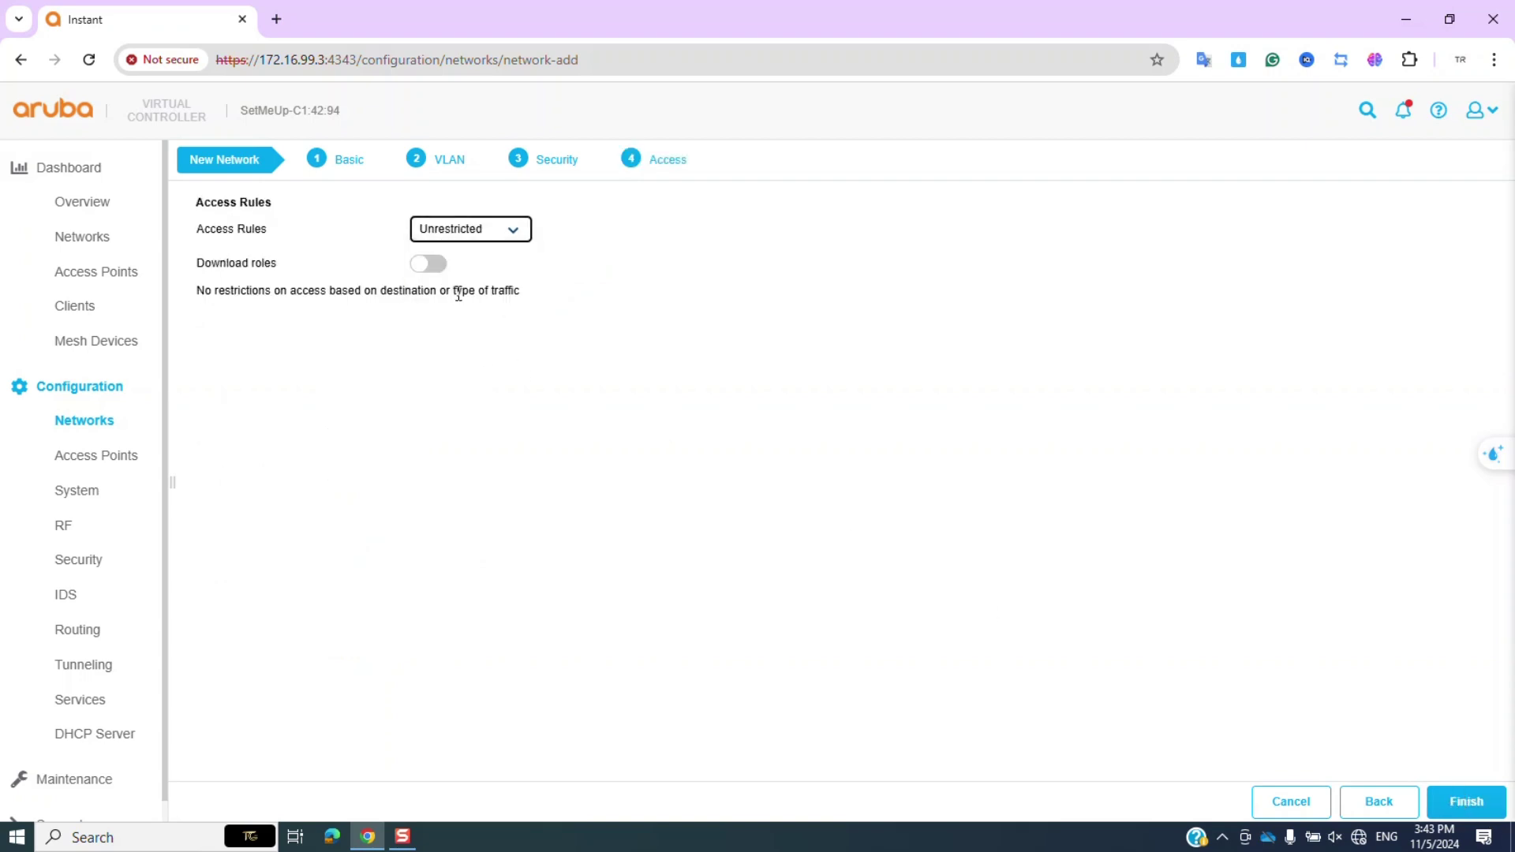
{"action": "left_click", "coordinate": [1469, 800]}
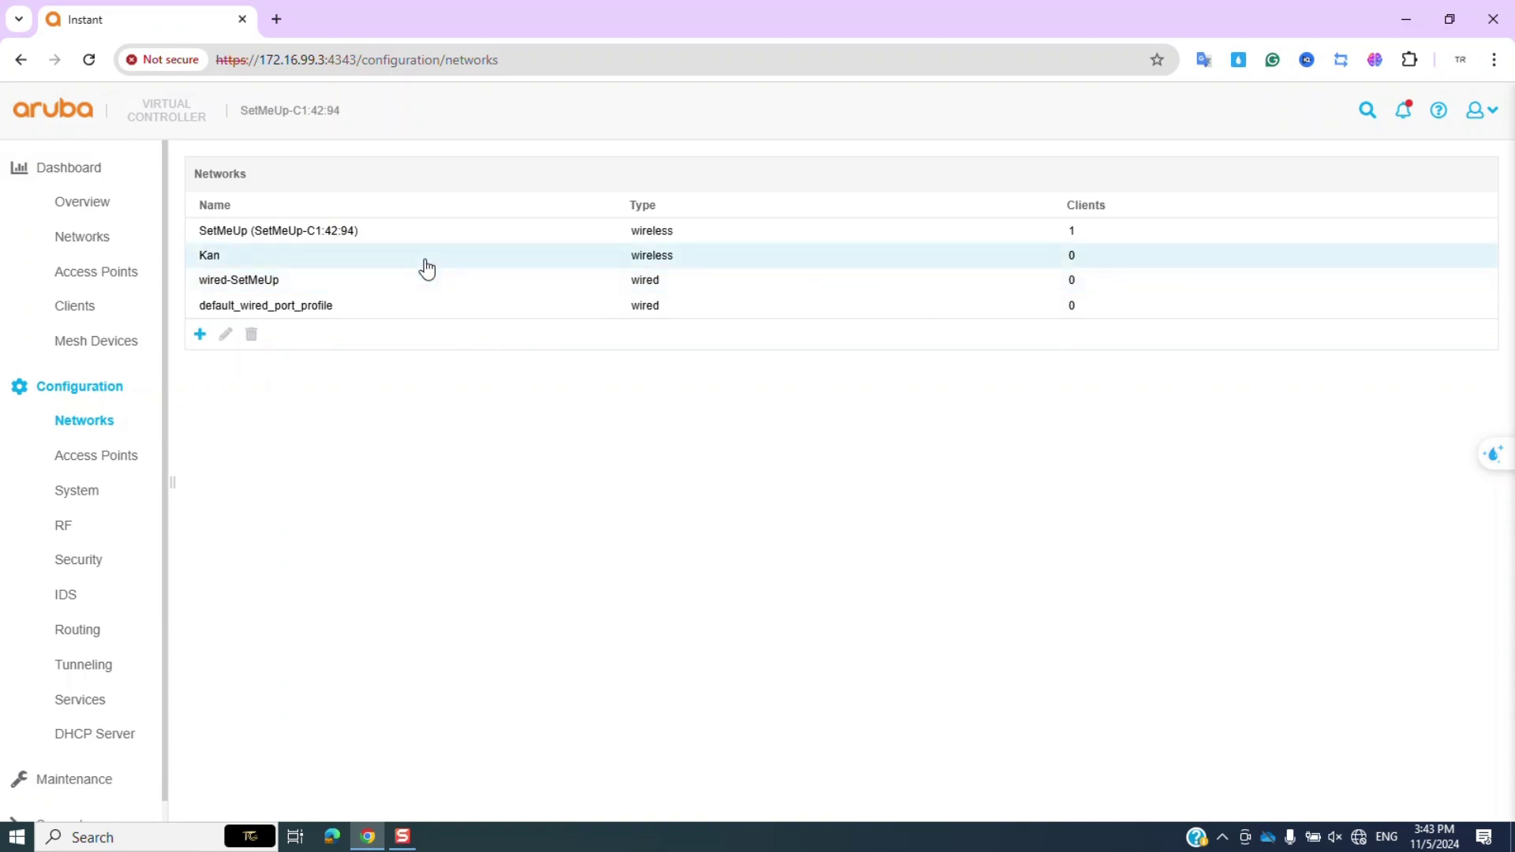
Join the Kan Wi-Fi network with its security key and allow discoverability.
{"action": "left_click", "coordinate": [422, 262]}
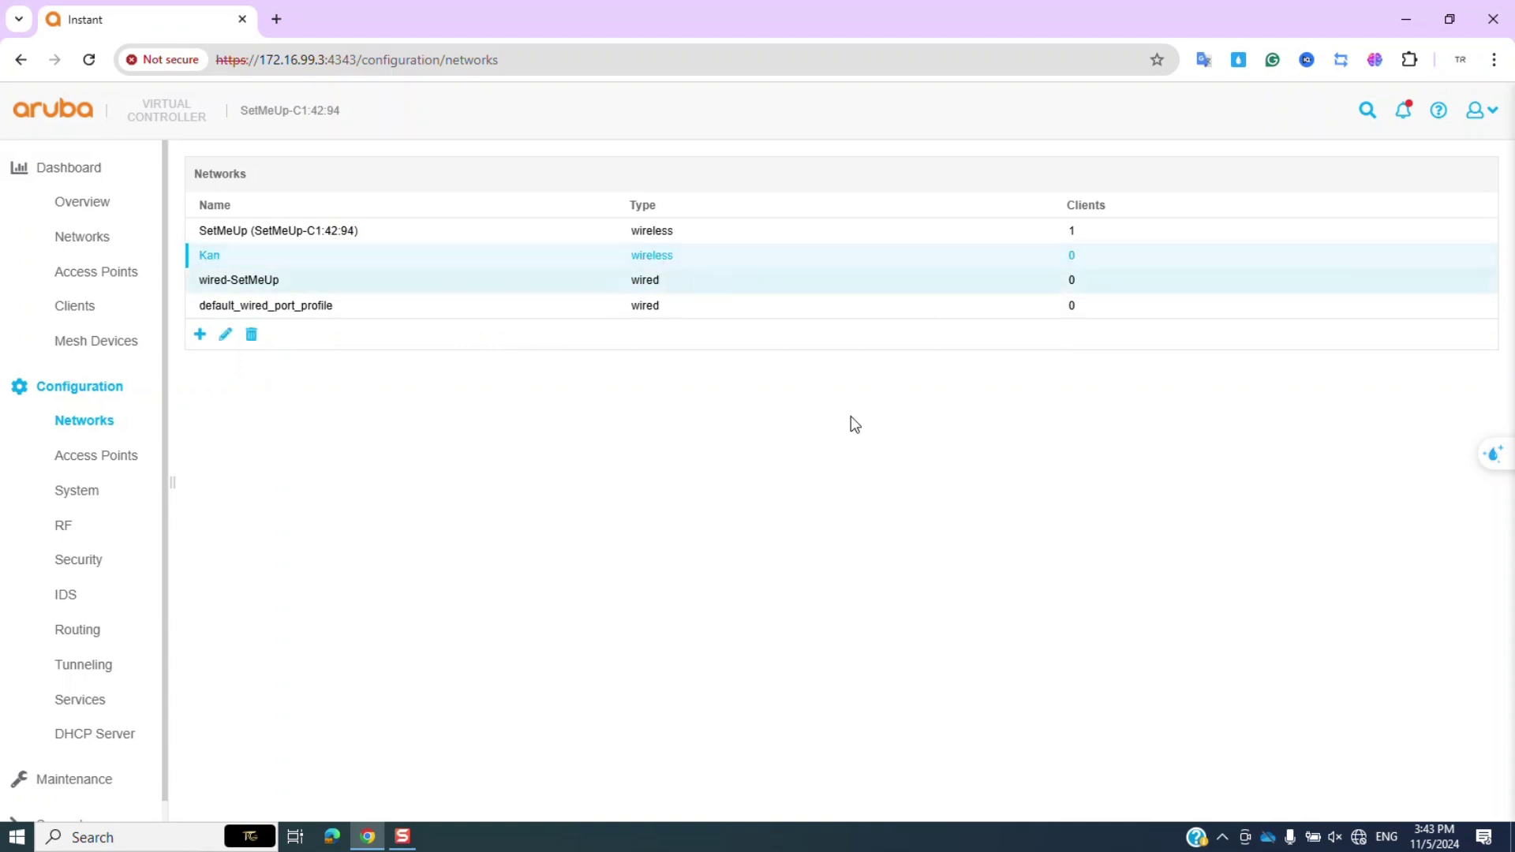
{"action": "left_click", "coordinate": [1358, 836]}
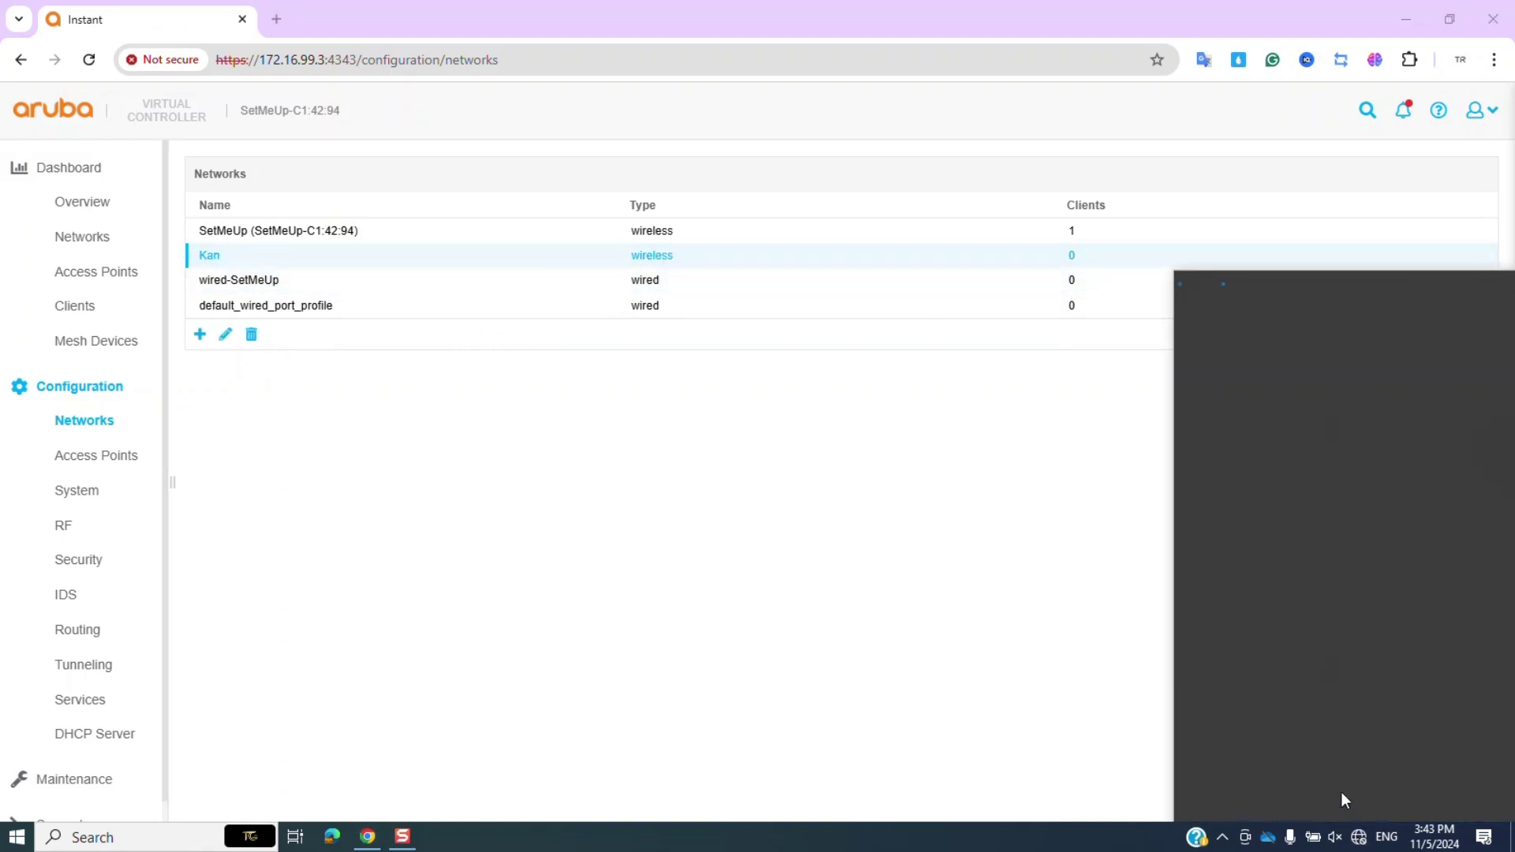
{"action": "scroll", "coordinate": [1342, 521], "scroll_direction": "down", "scroll_amount": 6}
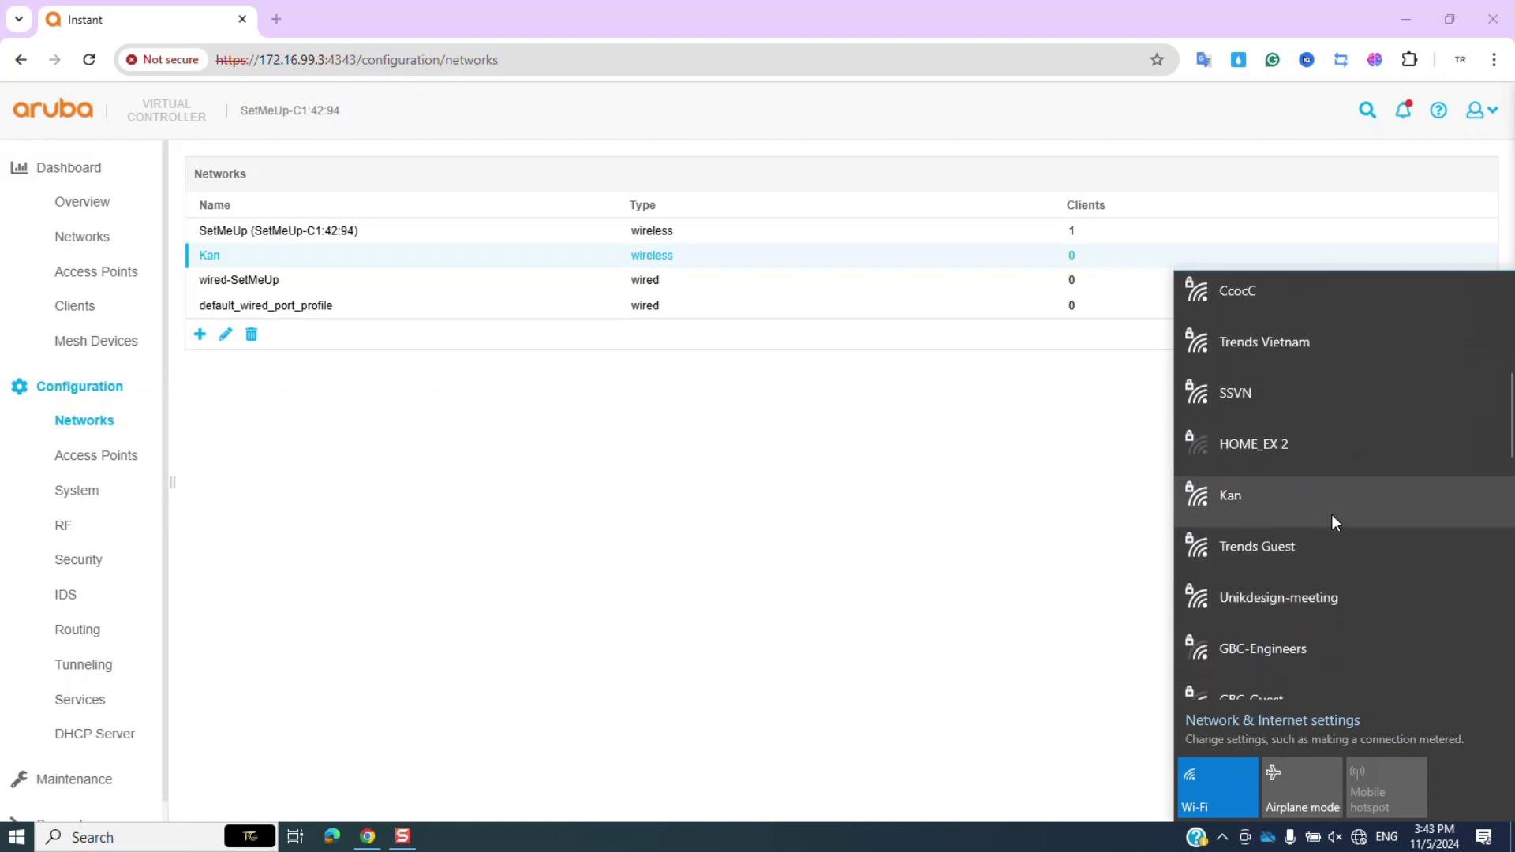
{"action": "left_click", "coordinate": [1230, 500]}
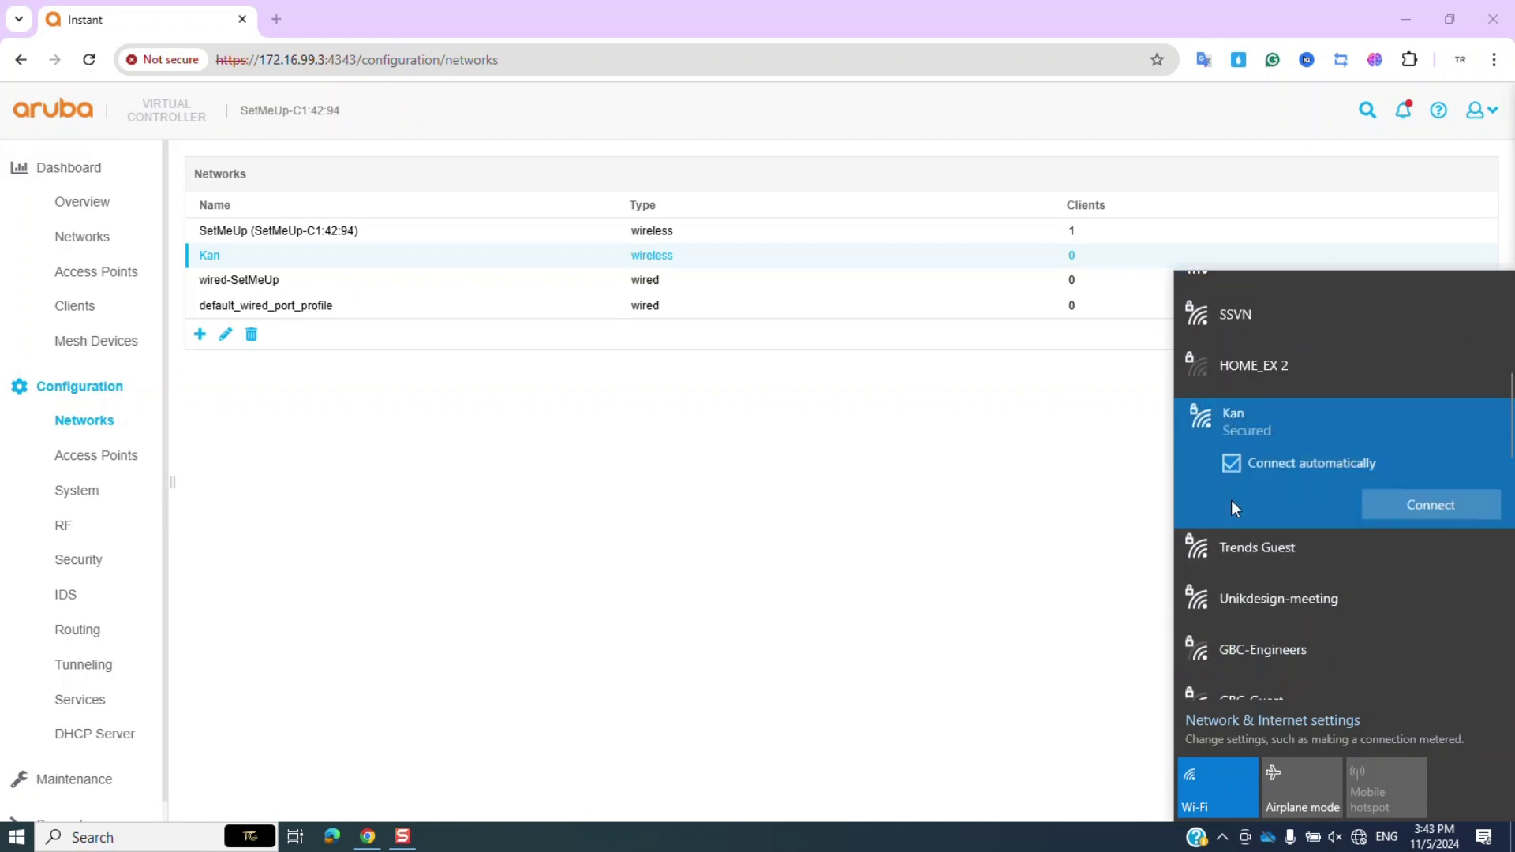
{"action": "left_click", "coordinate": [1425, 501]}
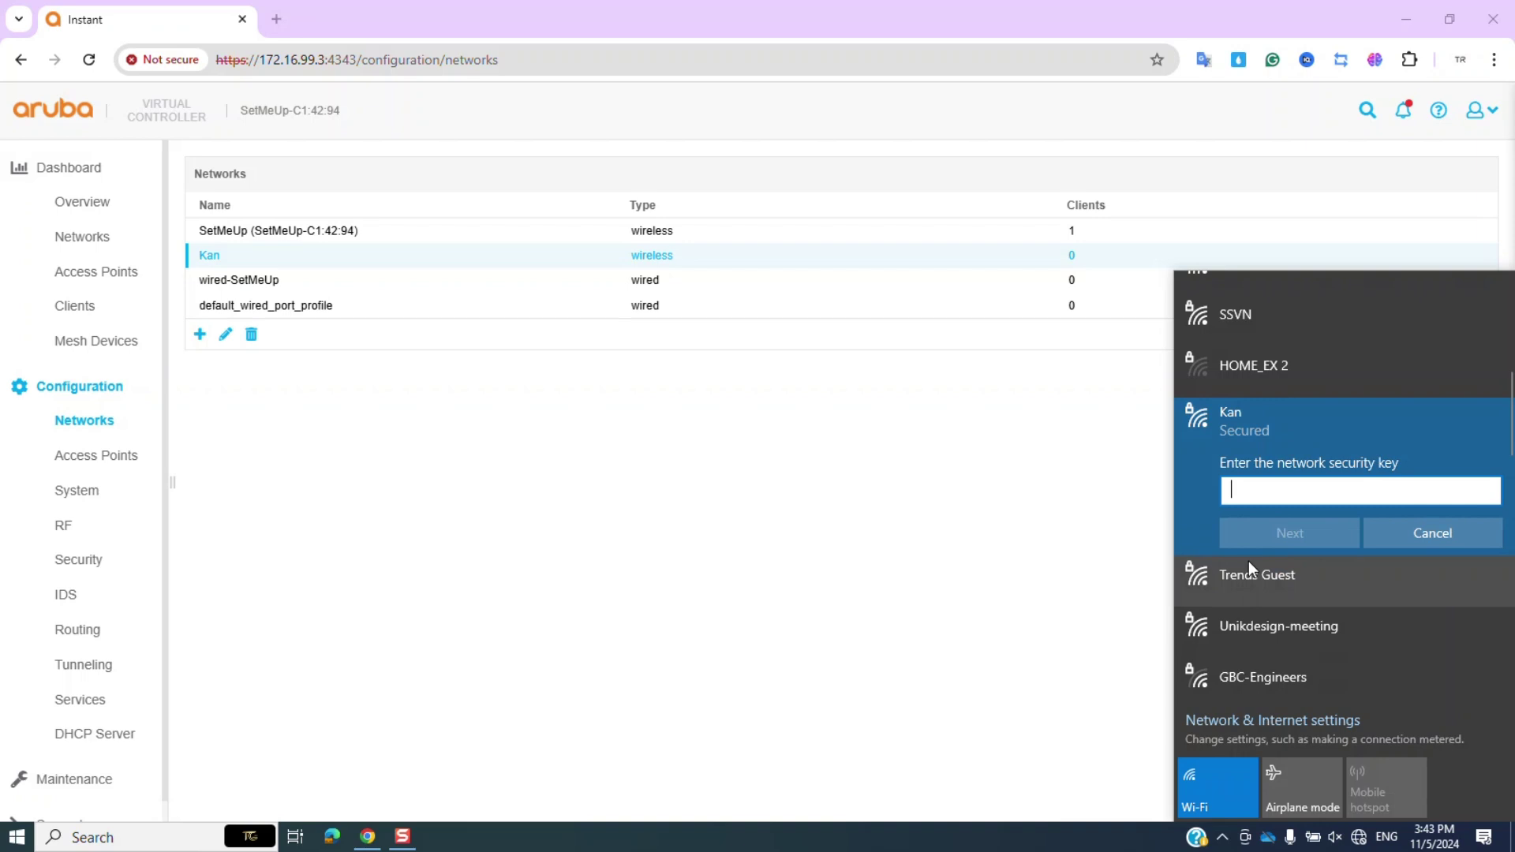
{"action": "type", "text": "•••••••••"}
{"action": "key", "text": "Return"}
{"action": "left_click", "coordinate": [1276, 584]}
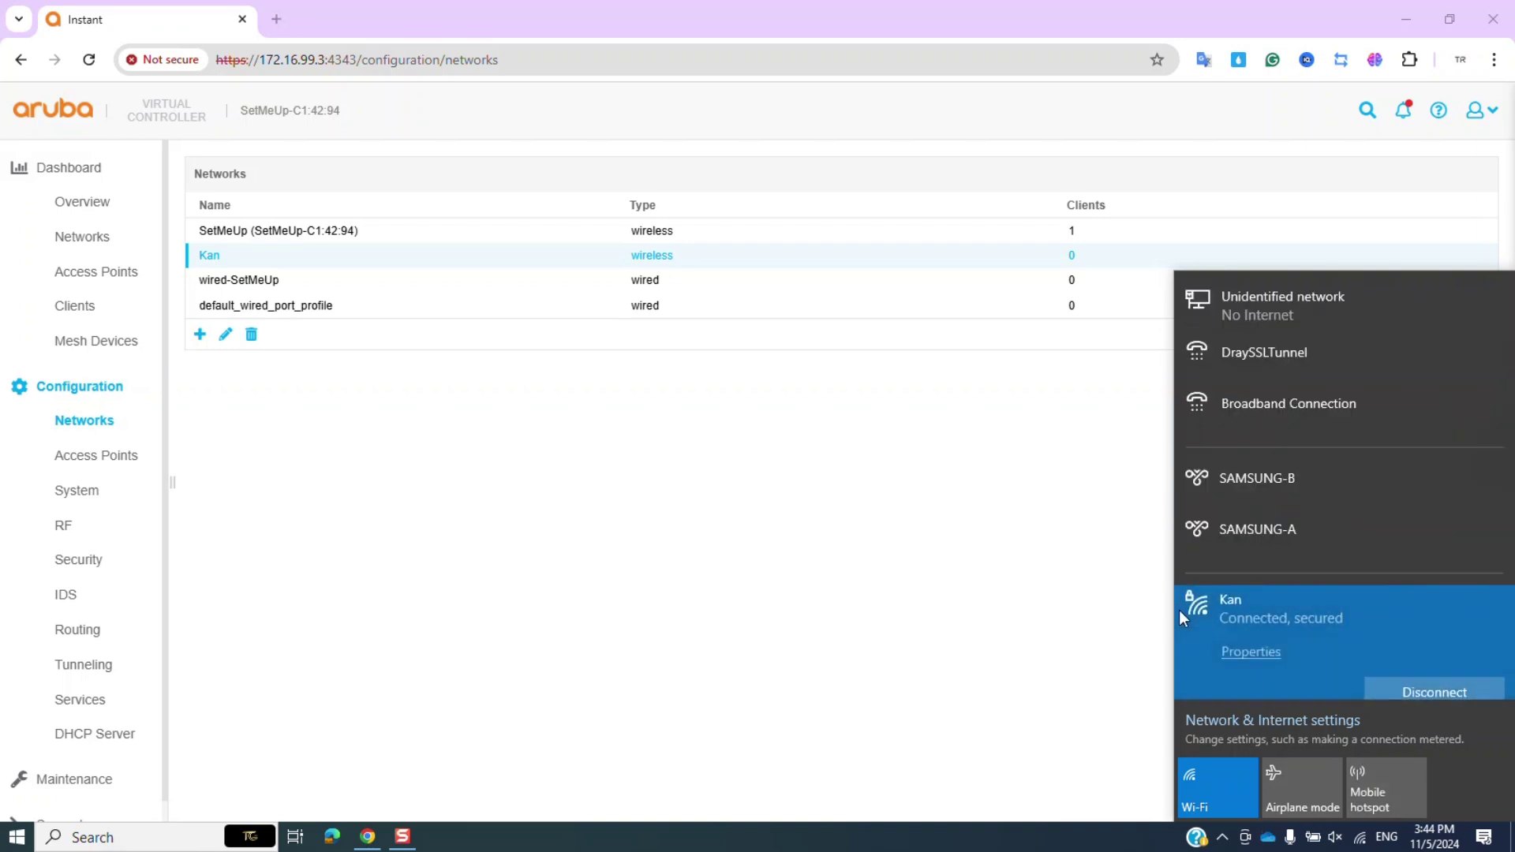
{"action": "left_click", "coordinate": [589, 844]}
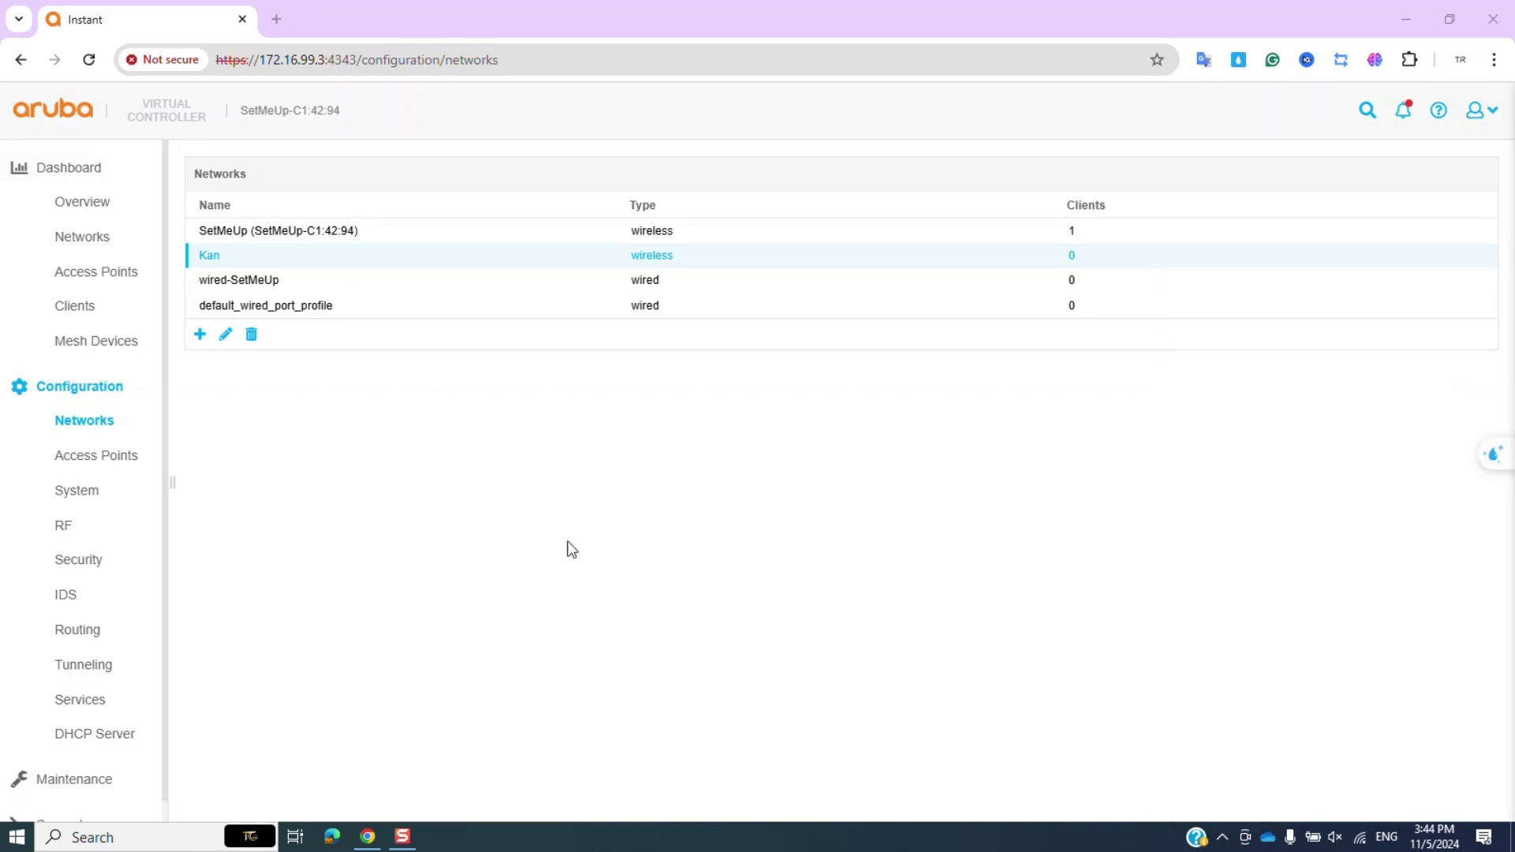
{"action": "left_click", "coordinate": [276, 19]}
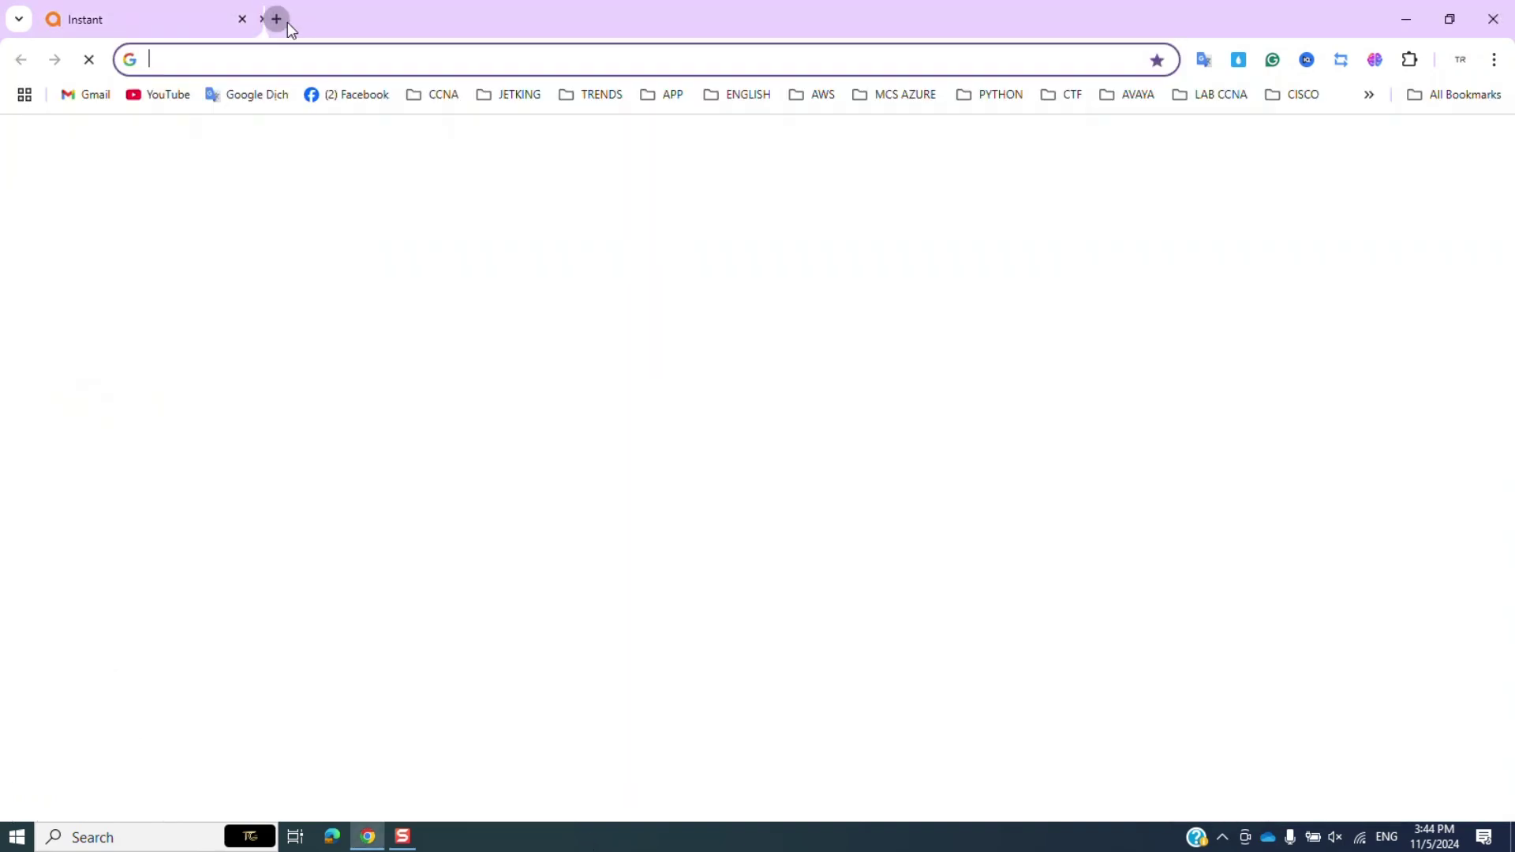
{"action": "left_click", "coordinate": [170, 96]}
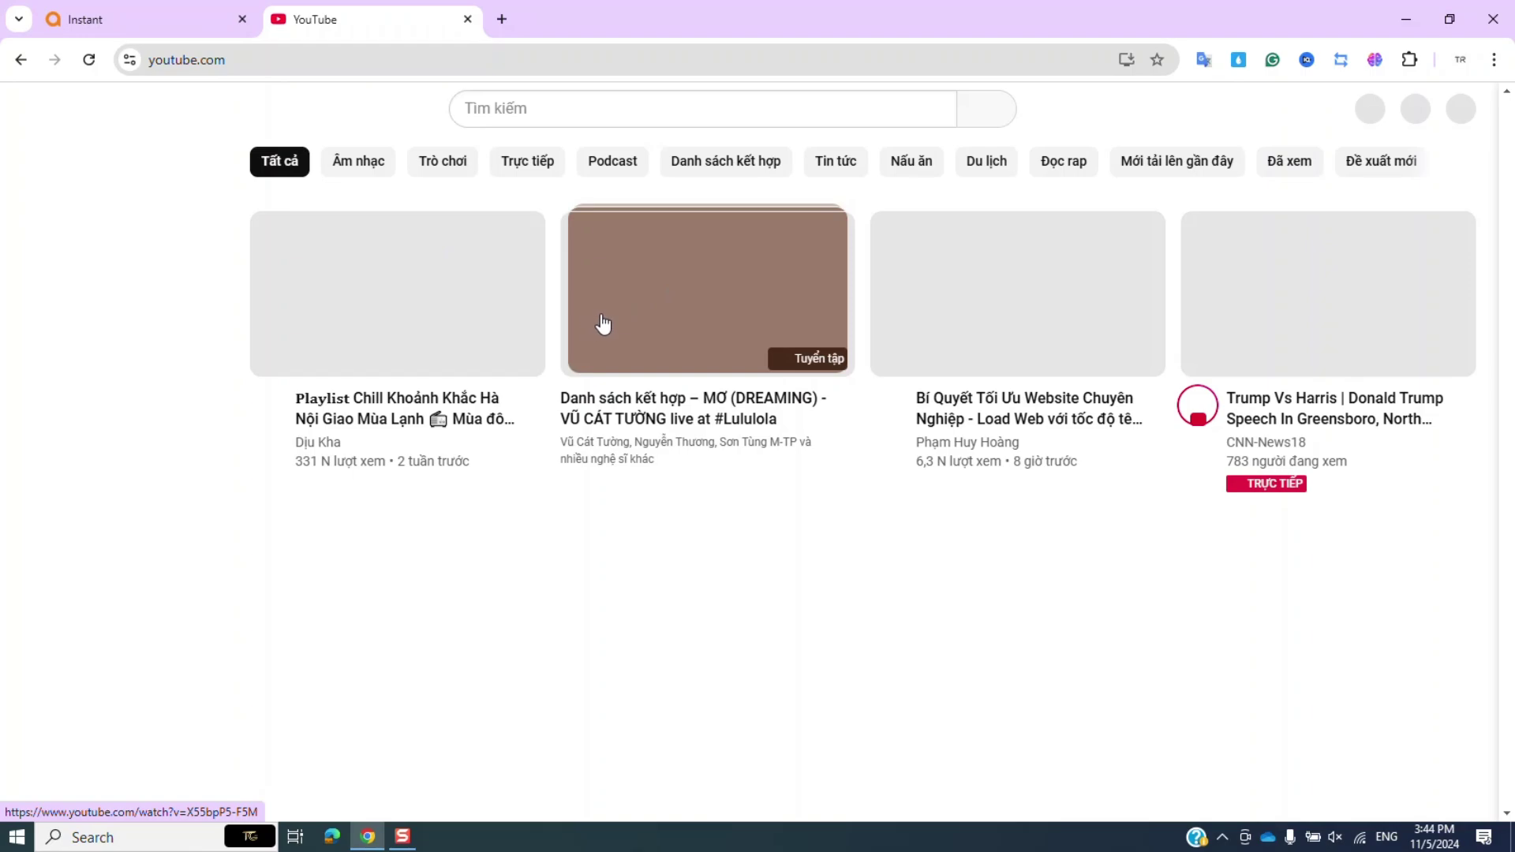
{"action": "scroll", "coordinate": [604, 323], "scroll_direction": "down", "scroll_amount": 9}
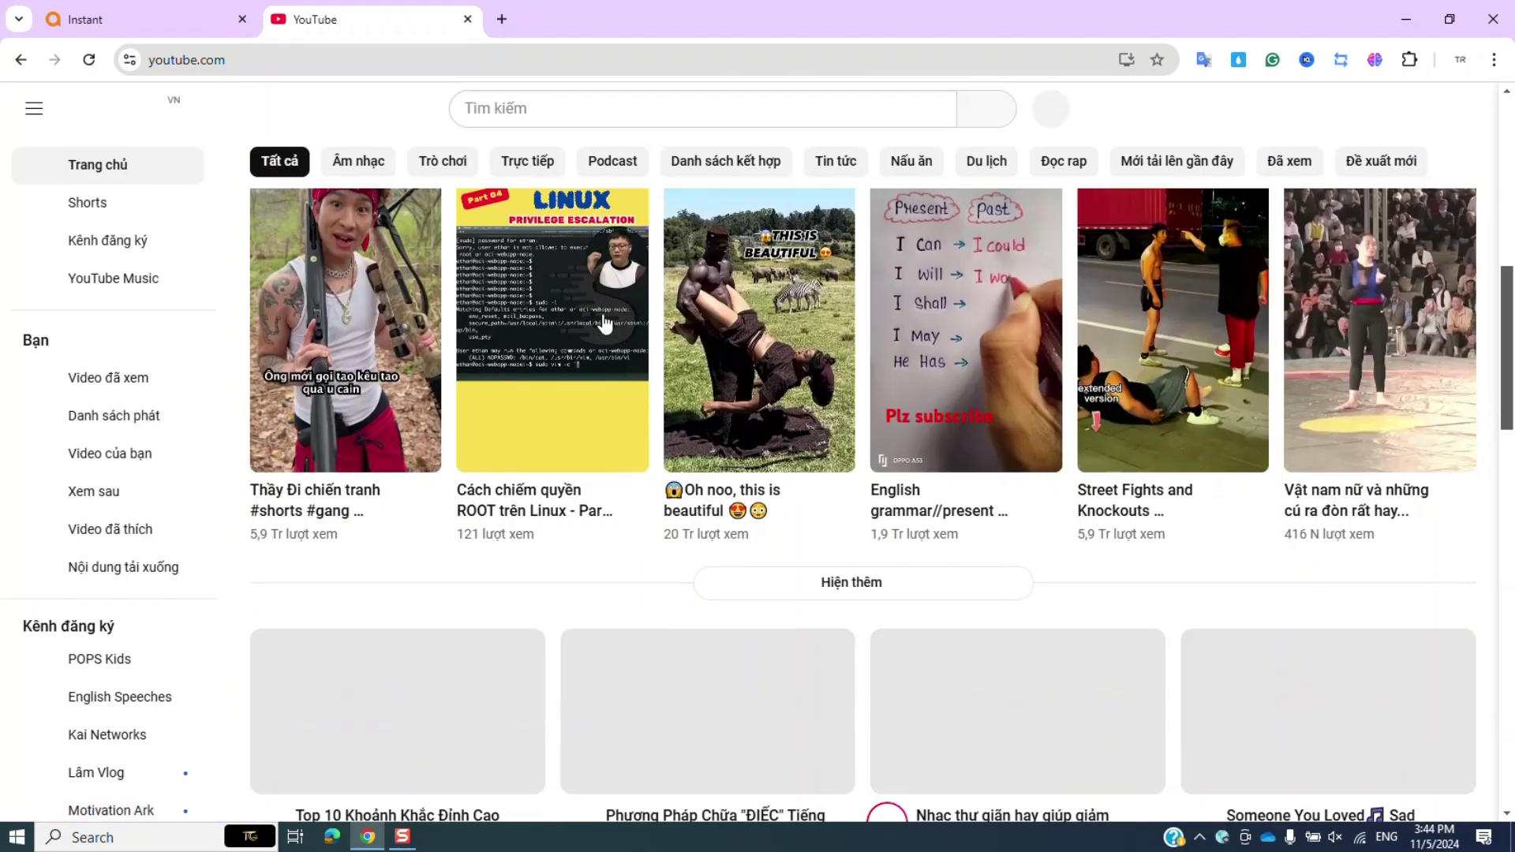
{"action": "scroll", "coordinate": [604, 324], "scroll_direction": "up", "scroll_amount": 9}
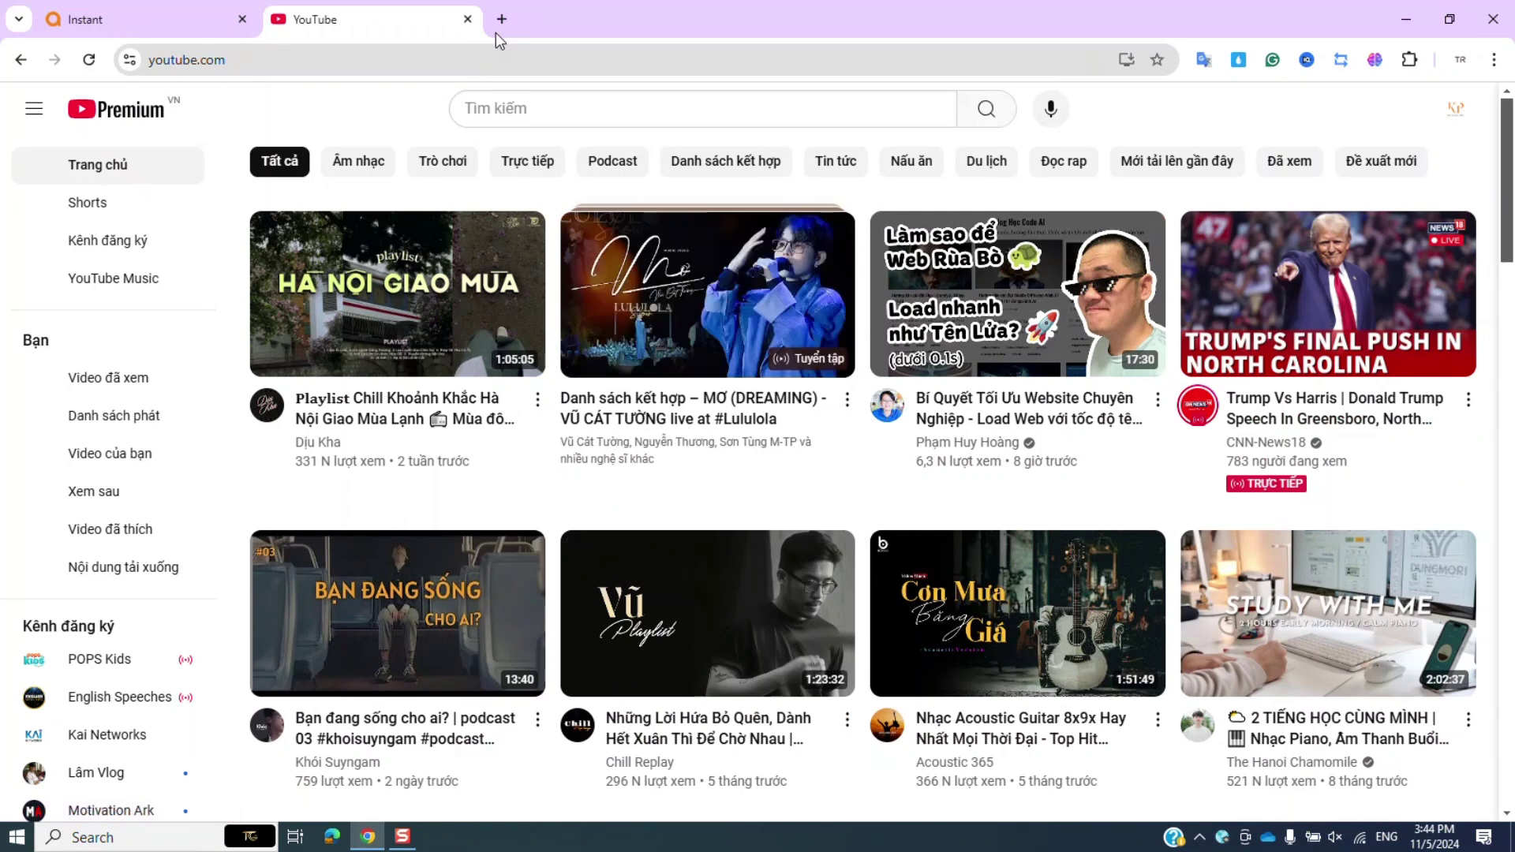
{"action": "left_click", "coordinate": [467, 18]}
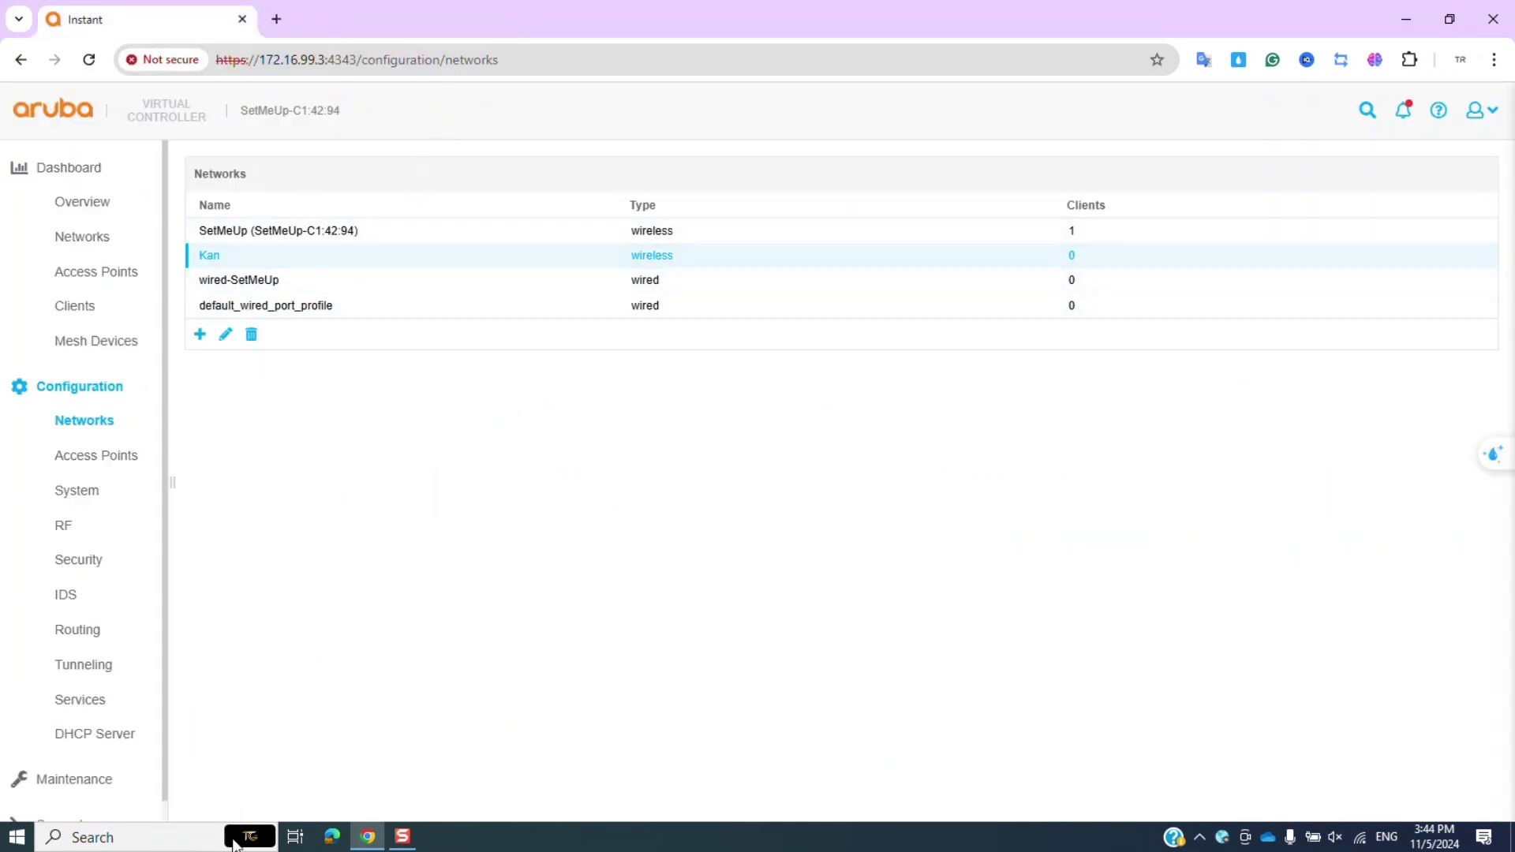
{"action": "left_click", "coordinate": [211, 845]}
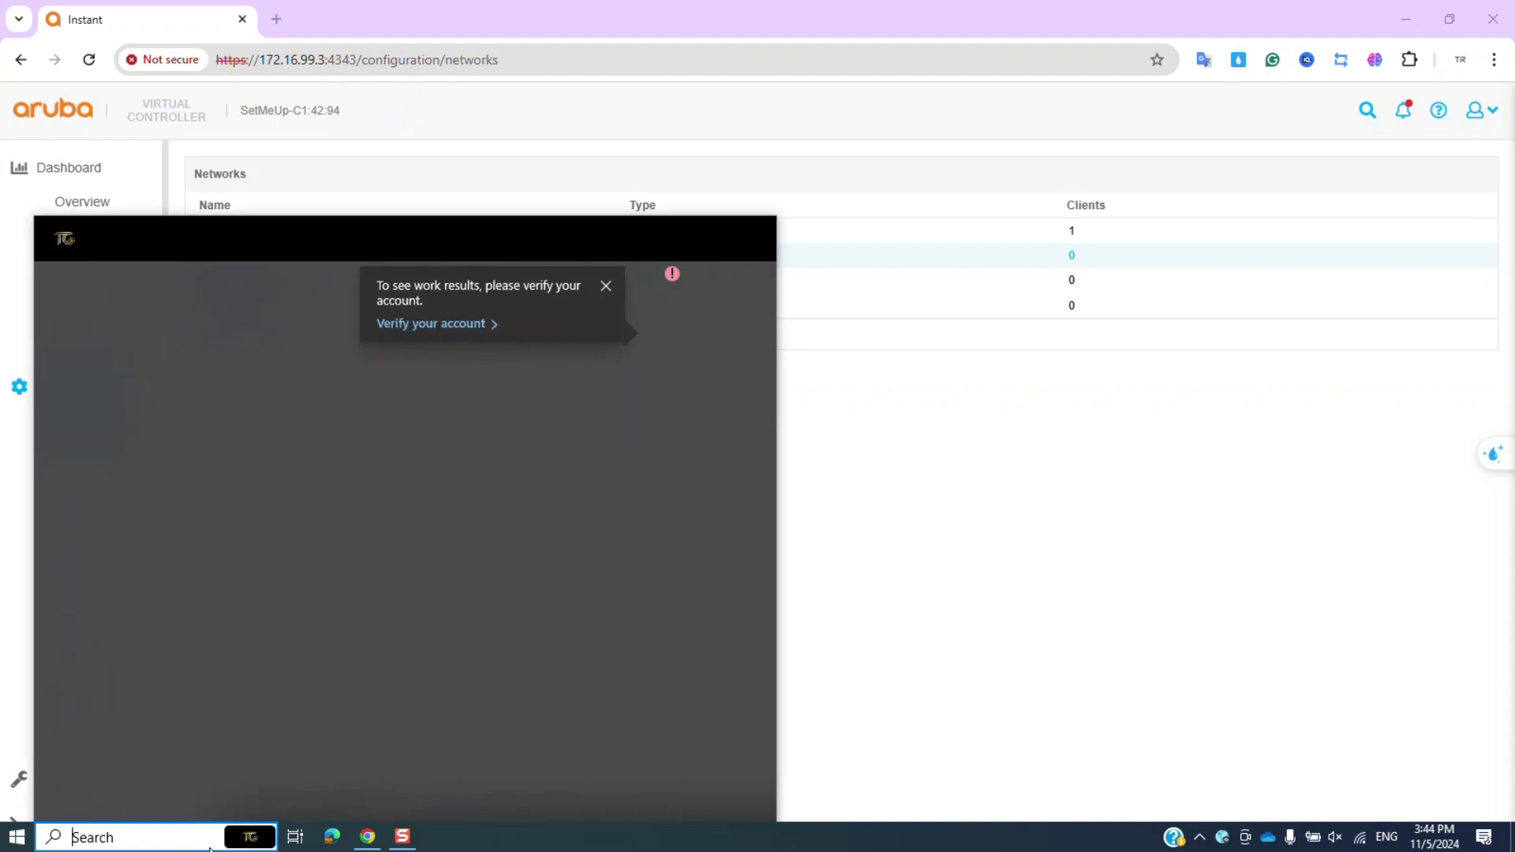
{"action": "type", "text": "run"}
{"action": "key", "text": "Return"}
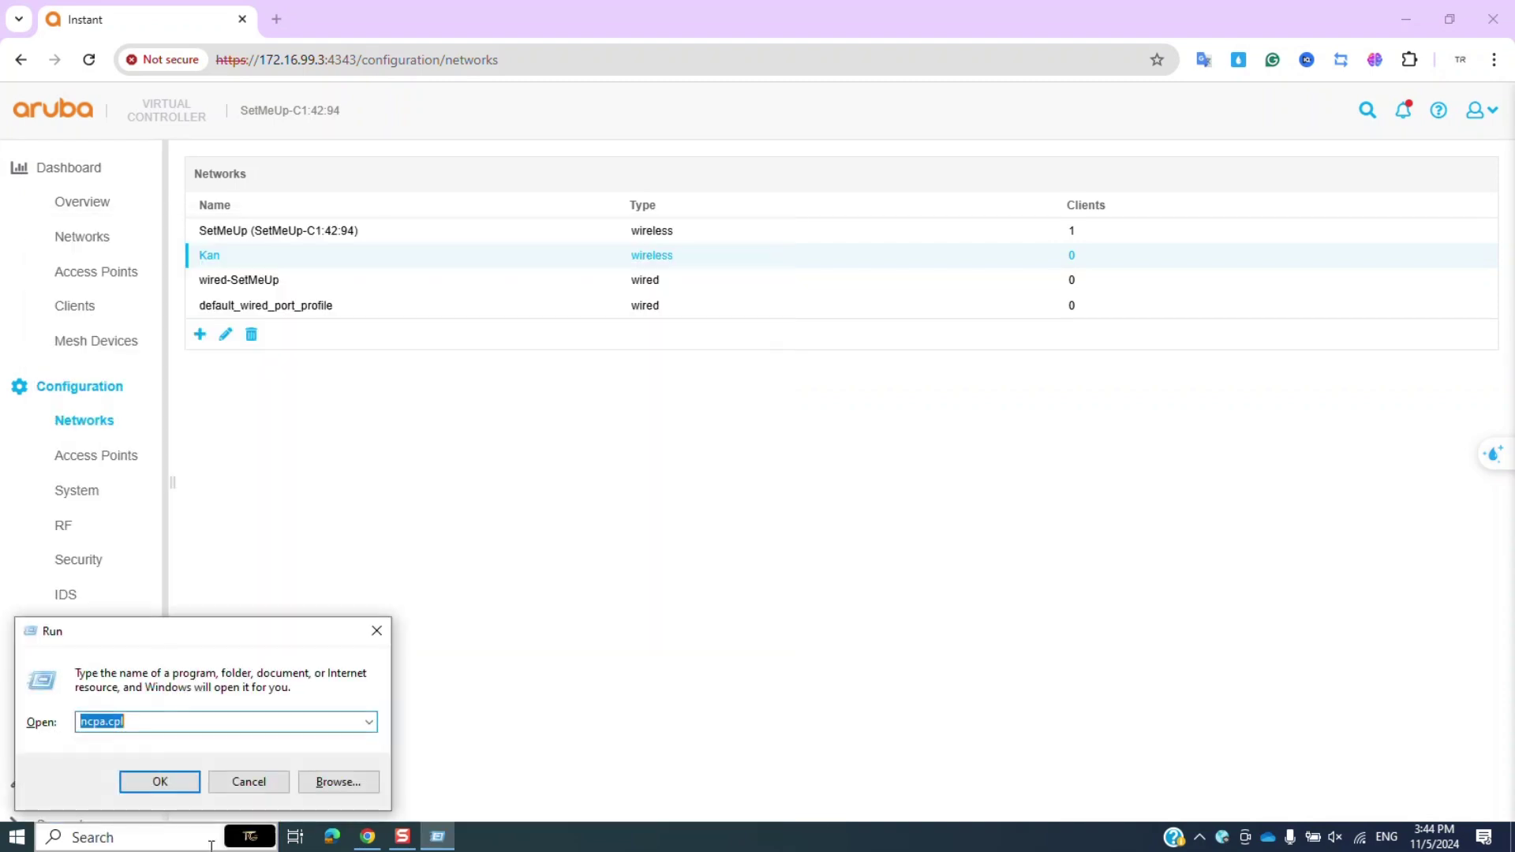
{"action": "key", "text": "Return"}
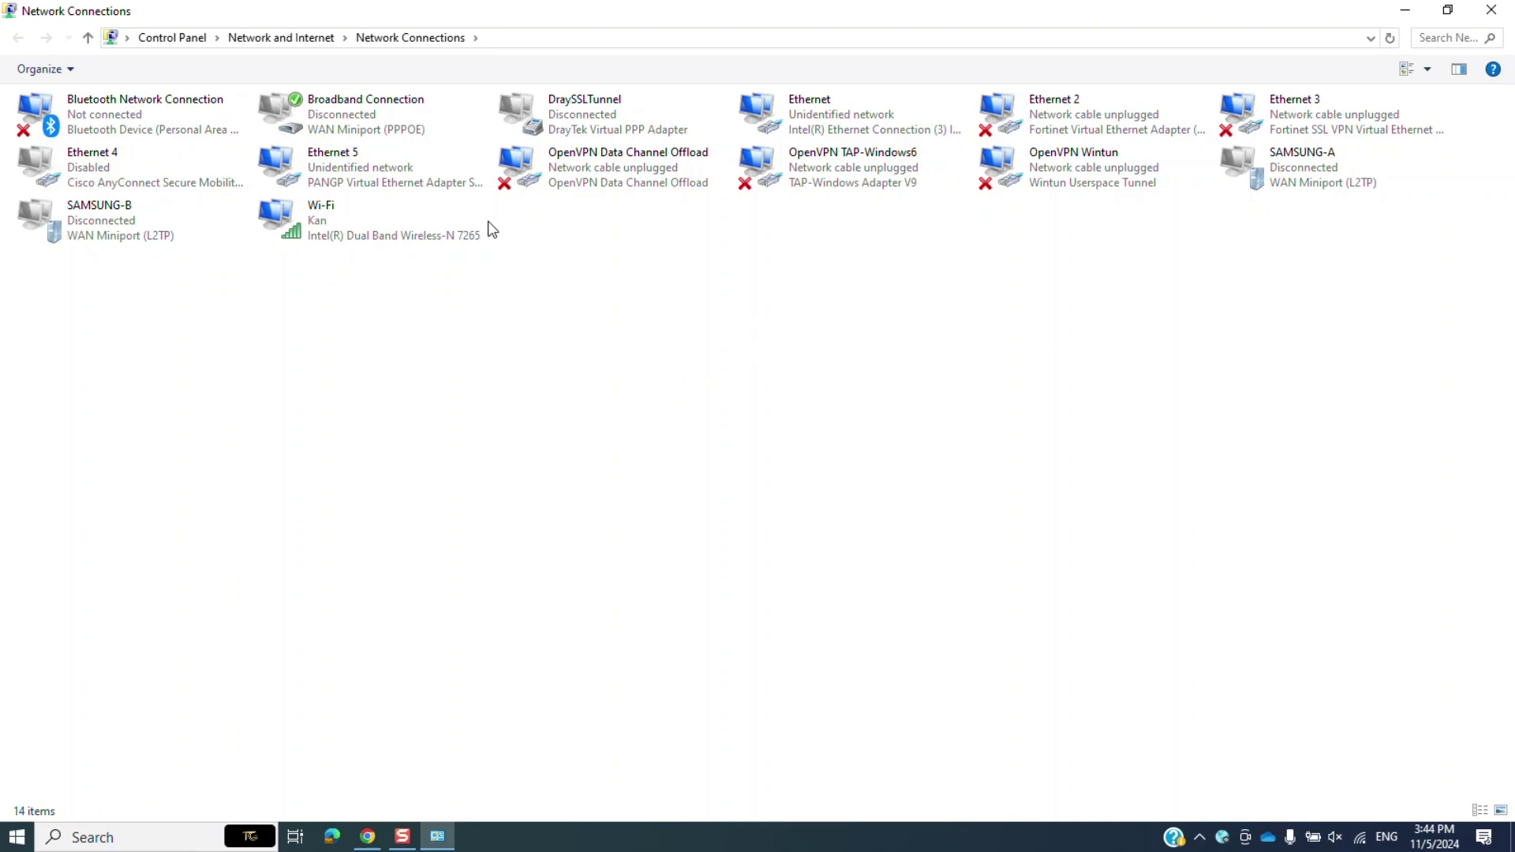
{"action": "left_click", "coordinate": [407, 231]}
{"action": "right_click", "coordinate": [407, 232]}
{"action": "left_click", "coordinate": [456, 288]}
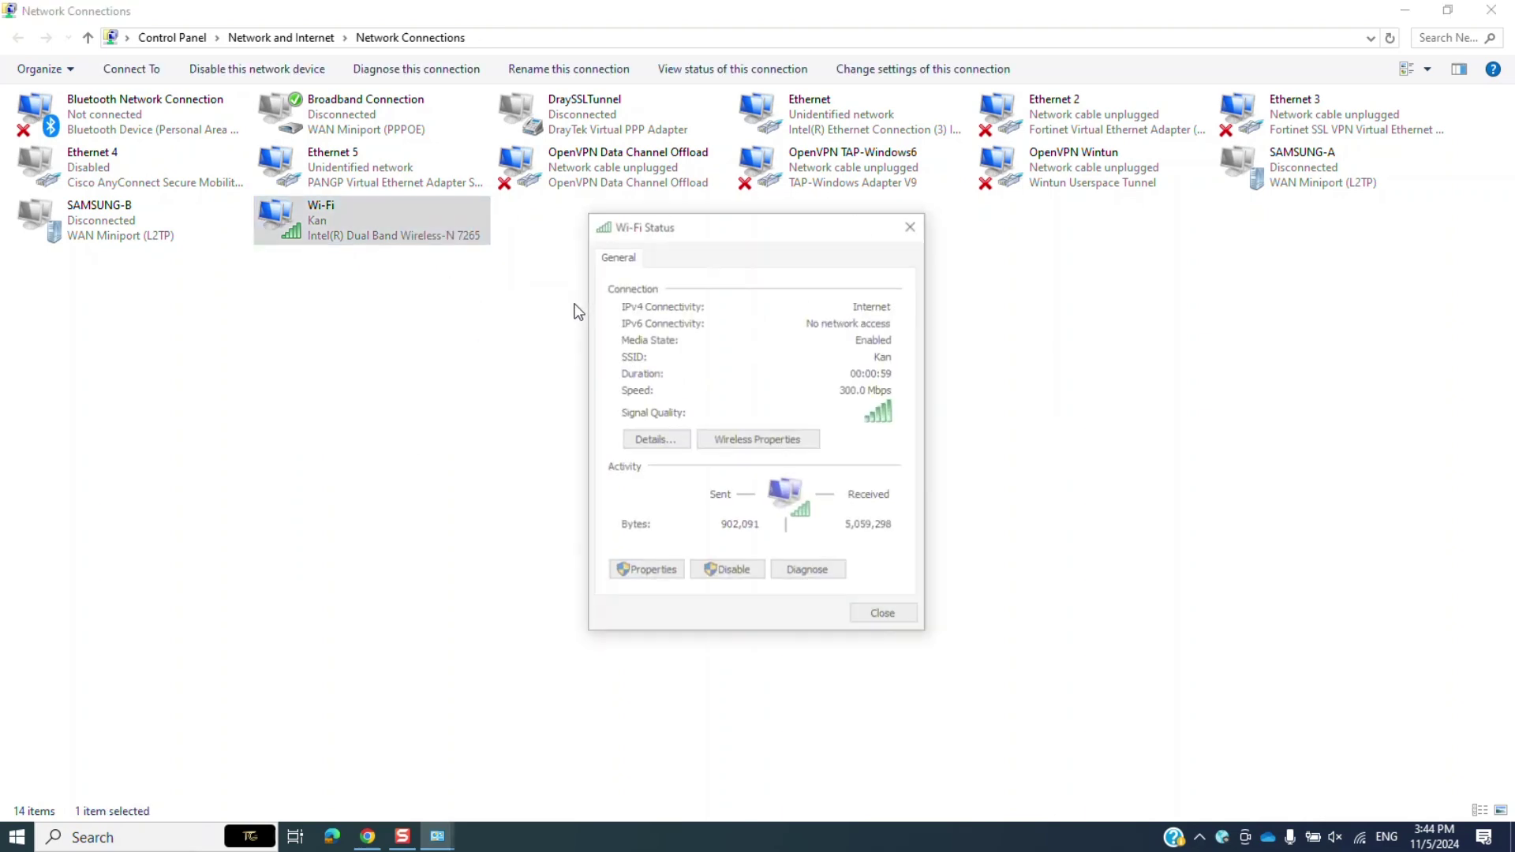
{"action": "left_click", "coordinate": [656, 439]}
{"action": "left_click", "coordinate": [778, 393]}
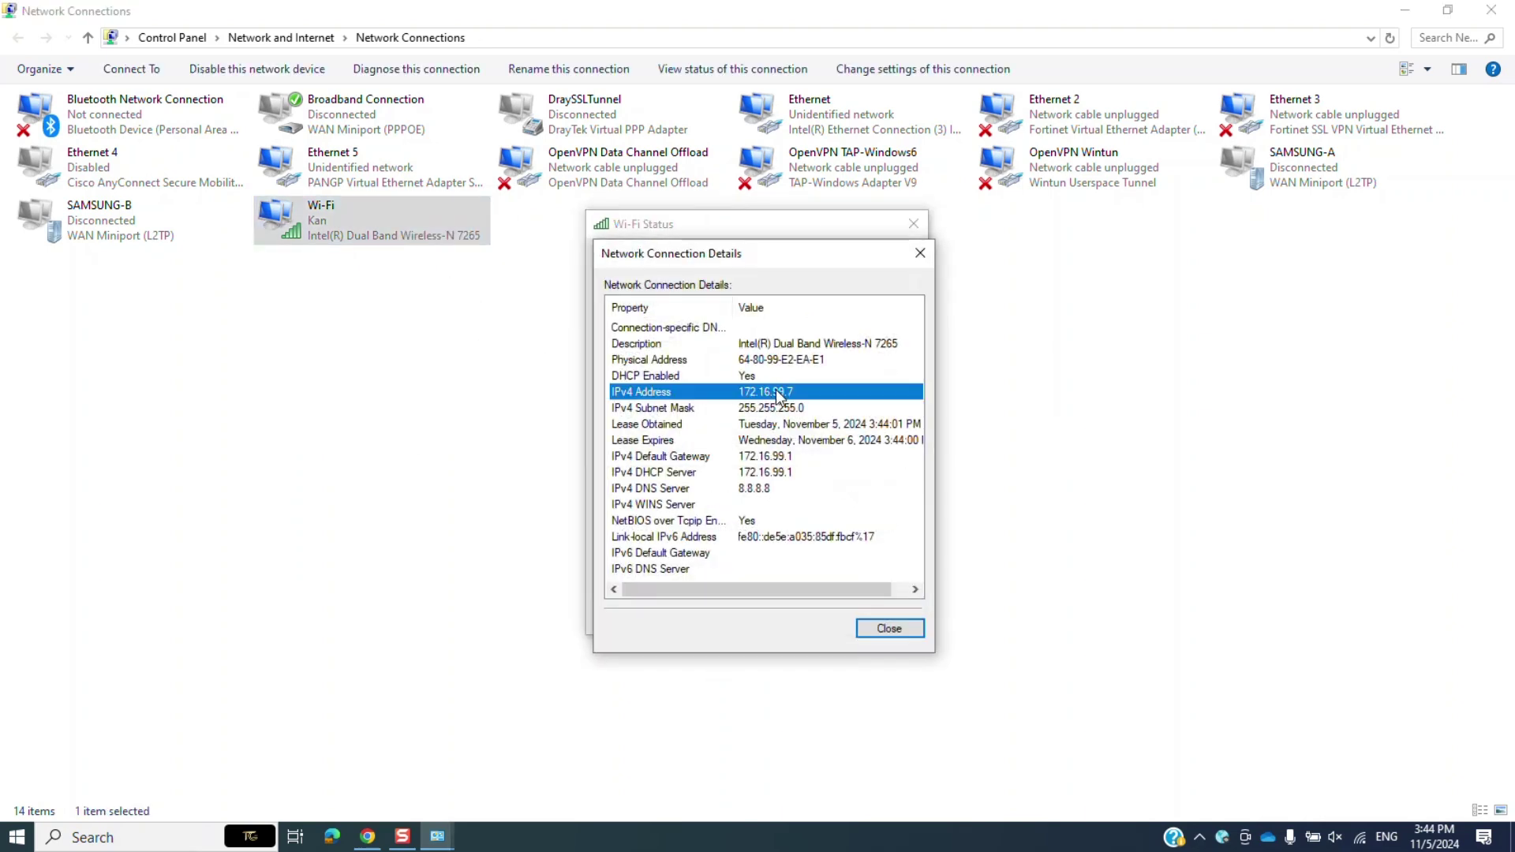
{"action": "left_click", "coordinate": [795, 458]}
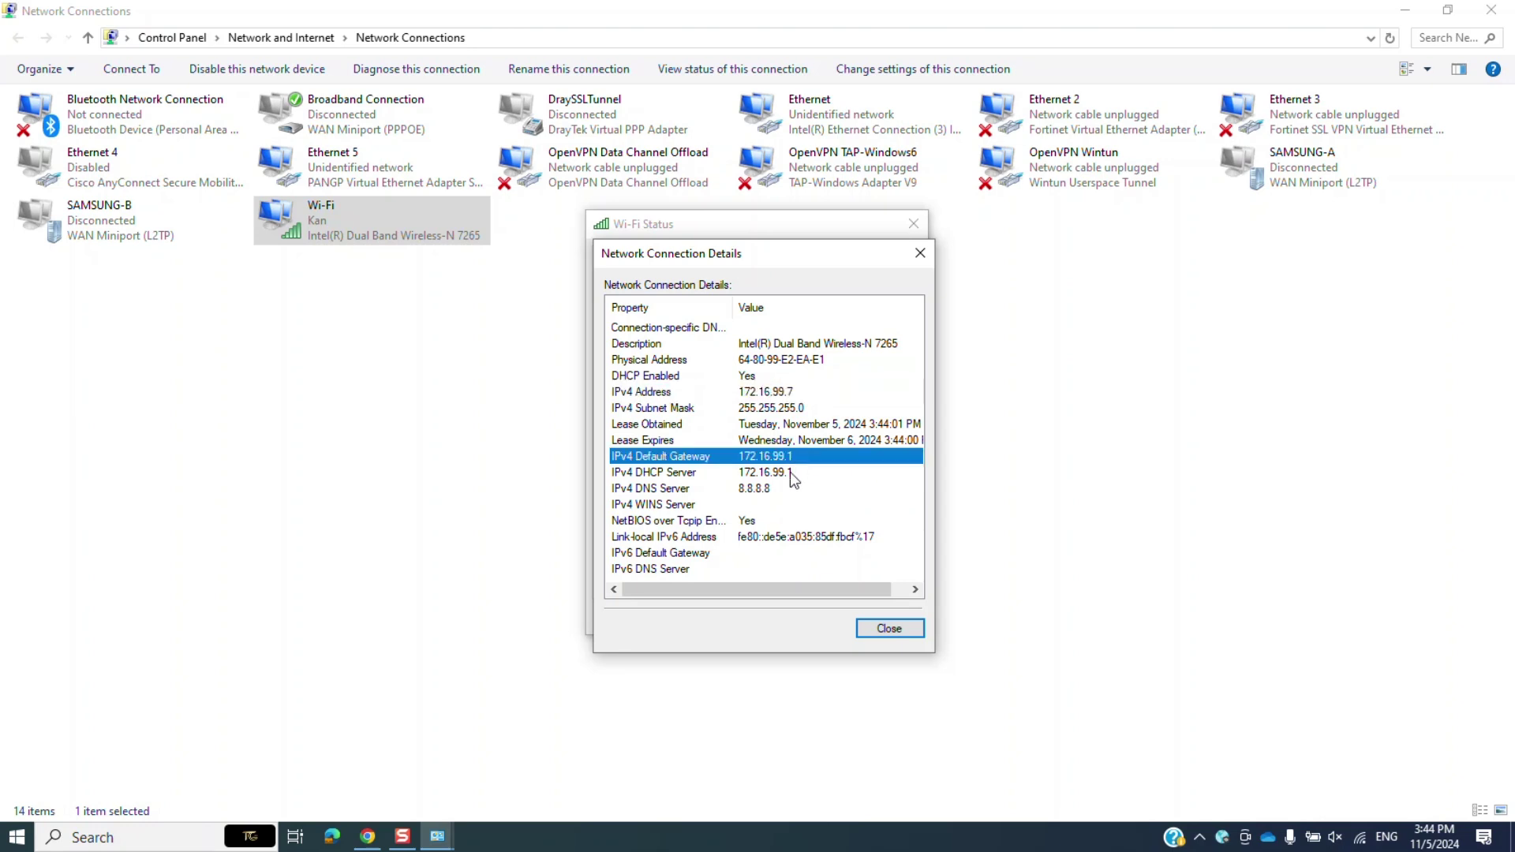
{"action": "left_click", "coordinate": [788, 472]}
{"action": "left_click", "coordinate": [784, 489]}
{"action": "left_click", "coordinate": [917, 252]}
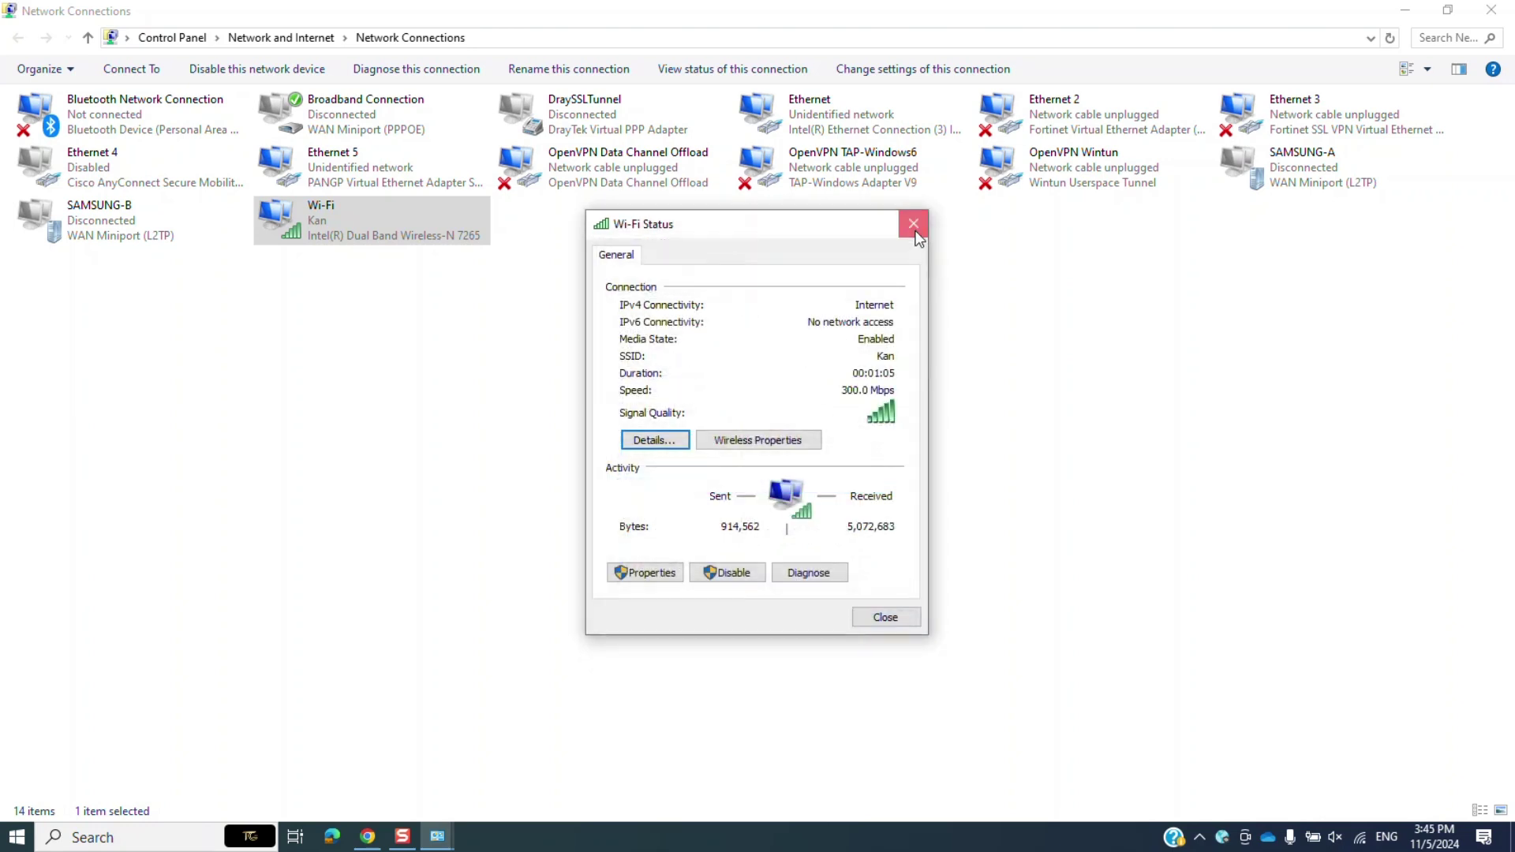
{"action": "left_click", "coordinate": [913, 224]}
{"action": "left_click", "coordinate": [1405, 10]}
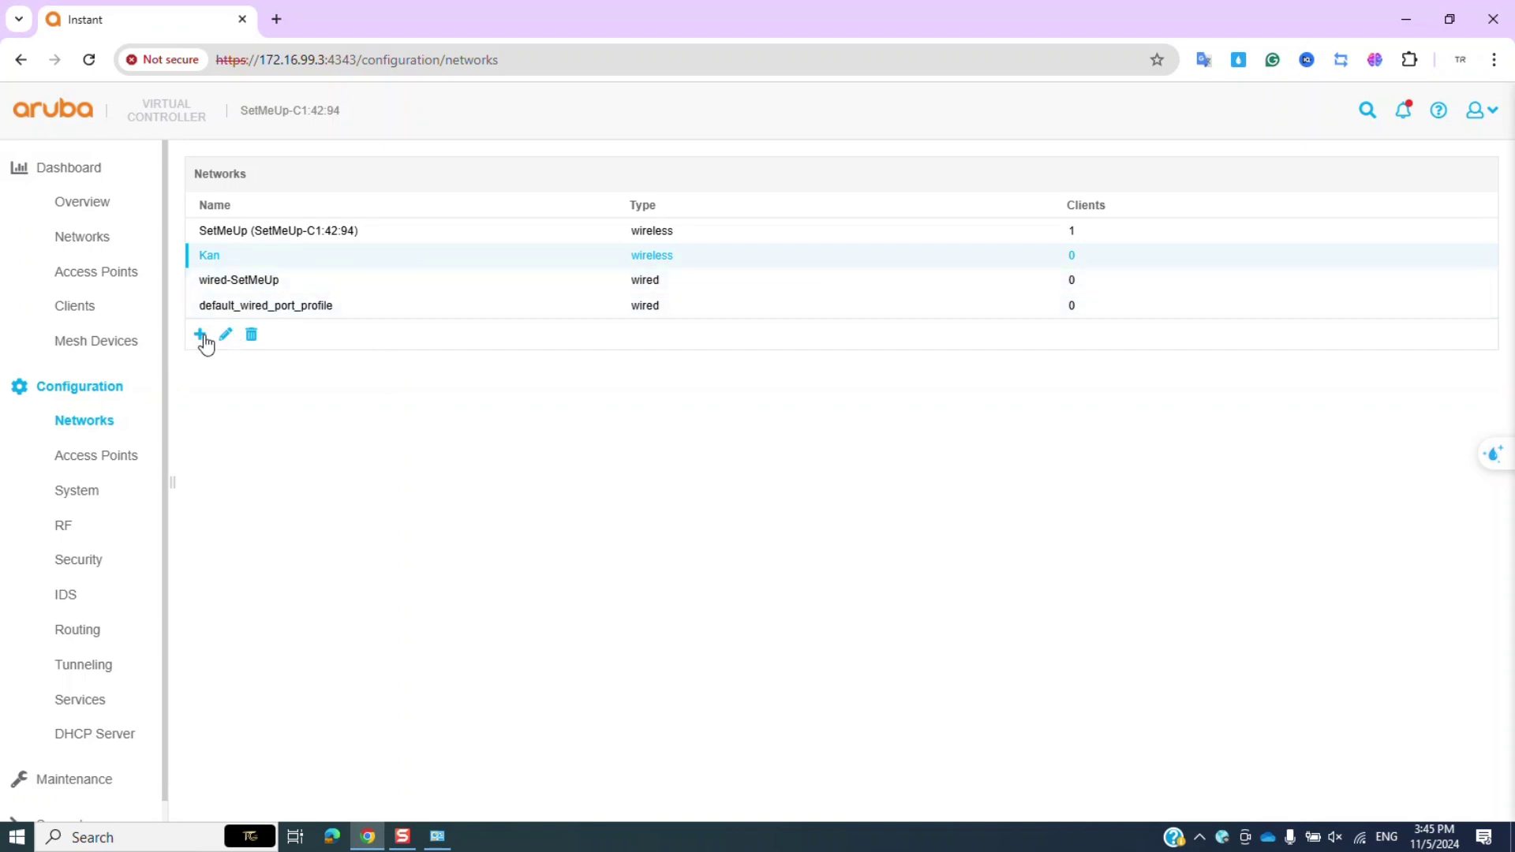
Launch PuTTY and log in to switch 172.16.99.4 as admin with the password.
{"action": "left_click", "coordinate": [189, 835]}
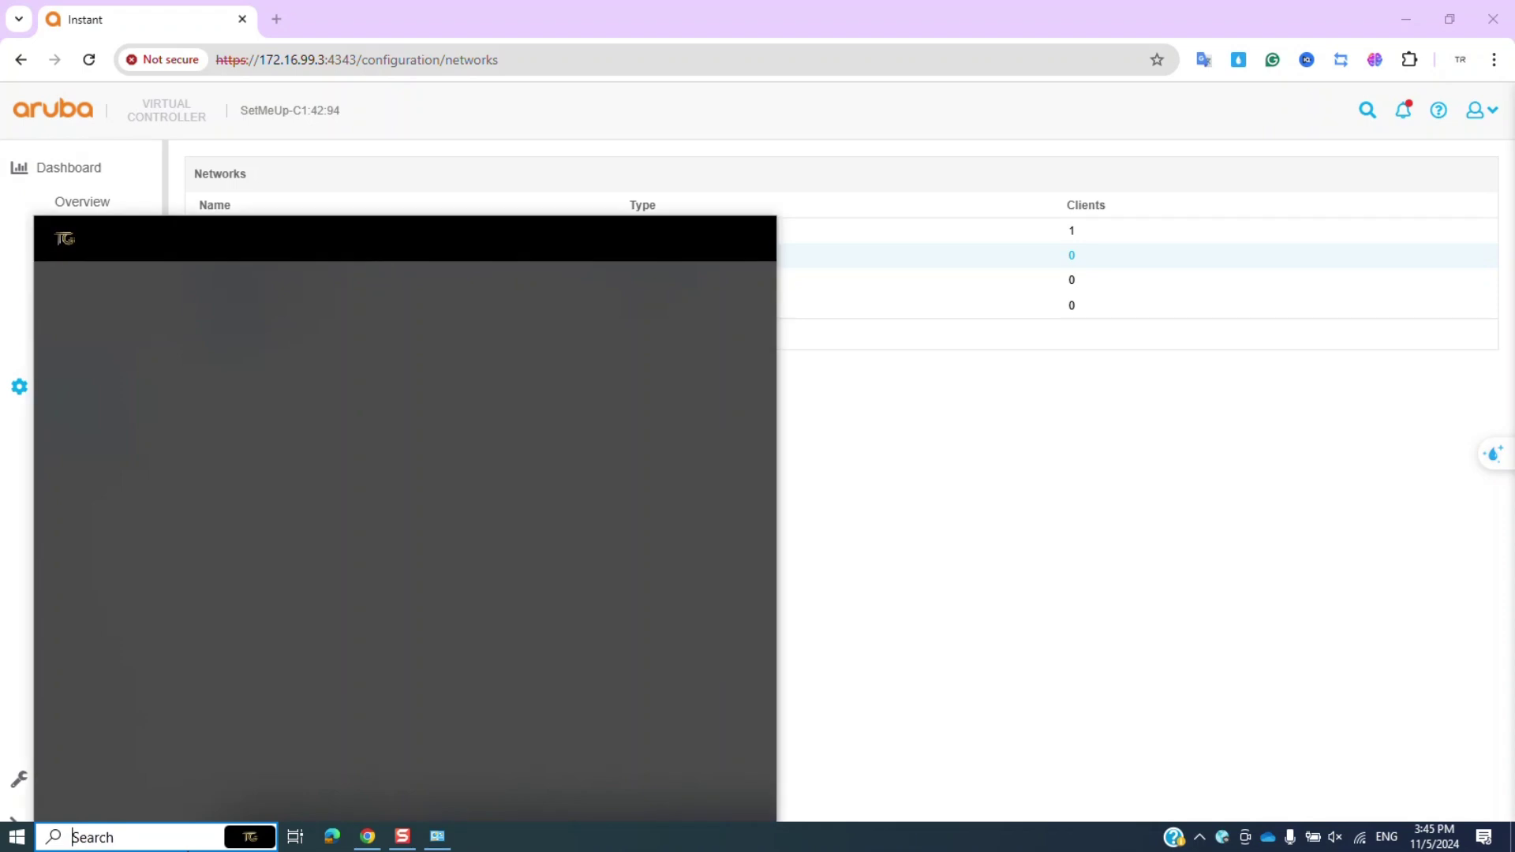
{"action": "type", "text": "pu"}
{"action": "key", "text": "Return"}
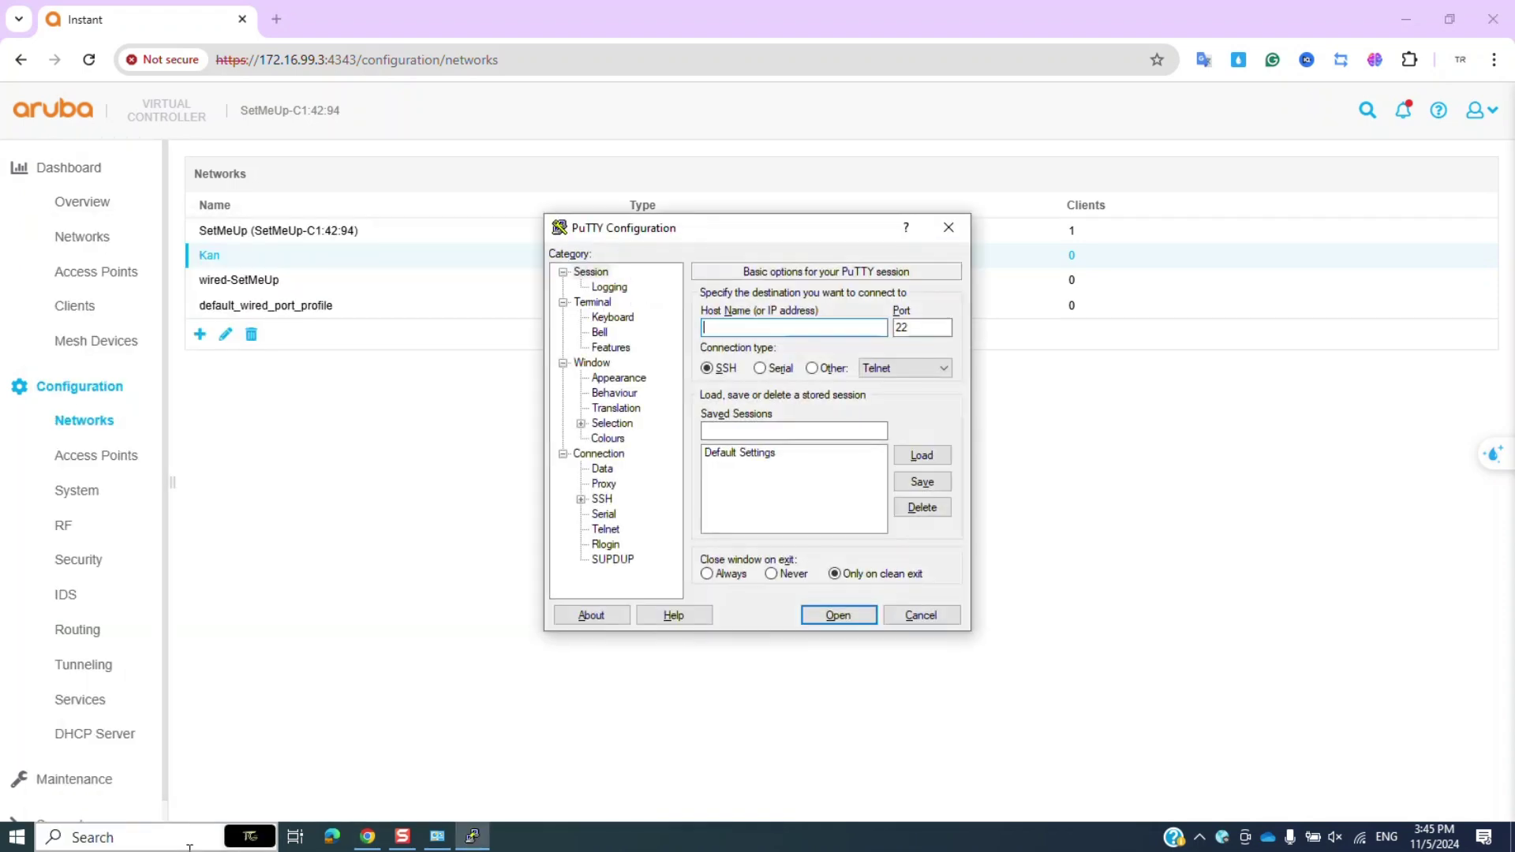
{"action": "type", "text": "172.16.99.4"}
{"action": "key", "text": "Return"}
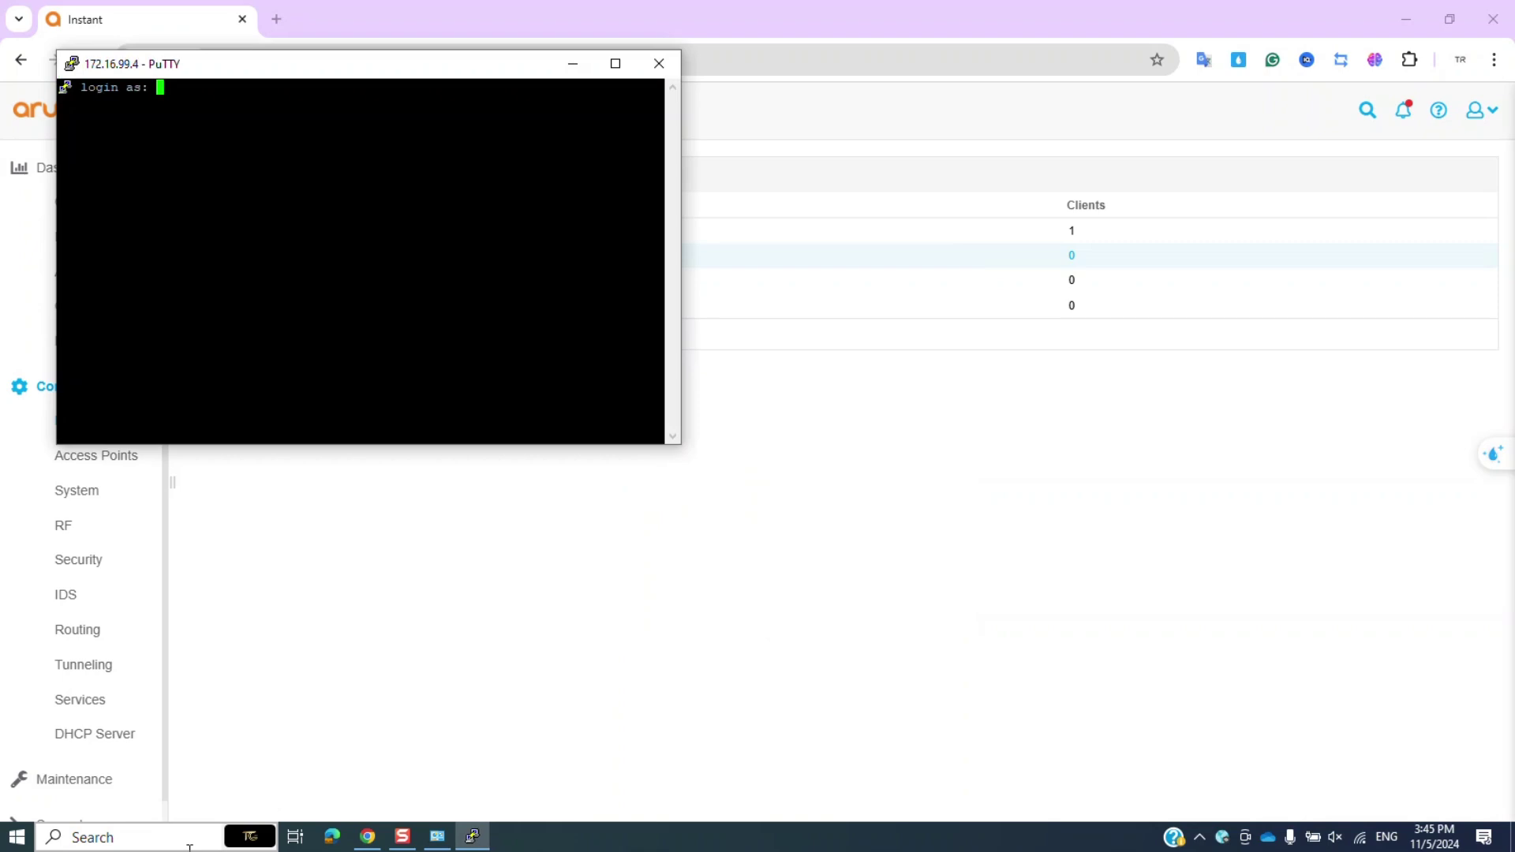
{"action": "type", "text": "admin"}
{"action": "key", "text": "Return"}
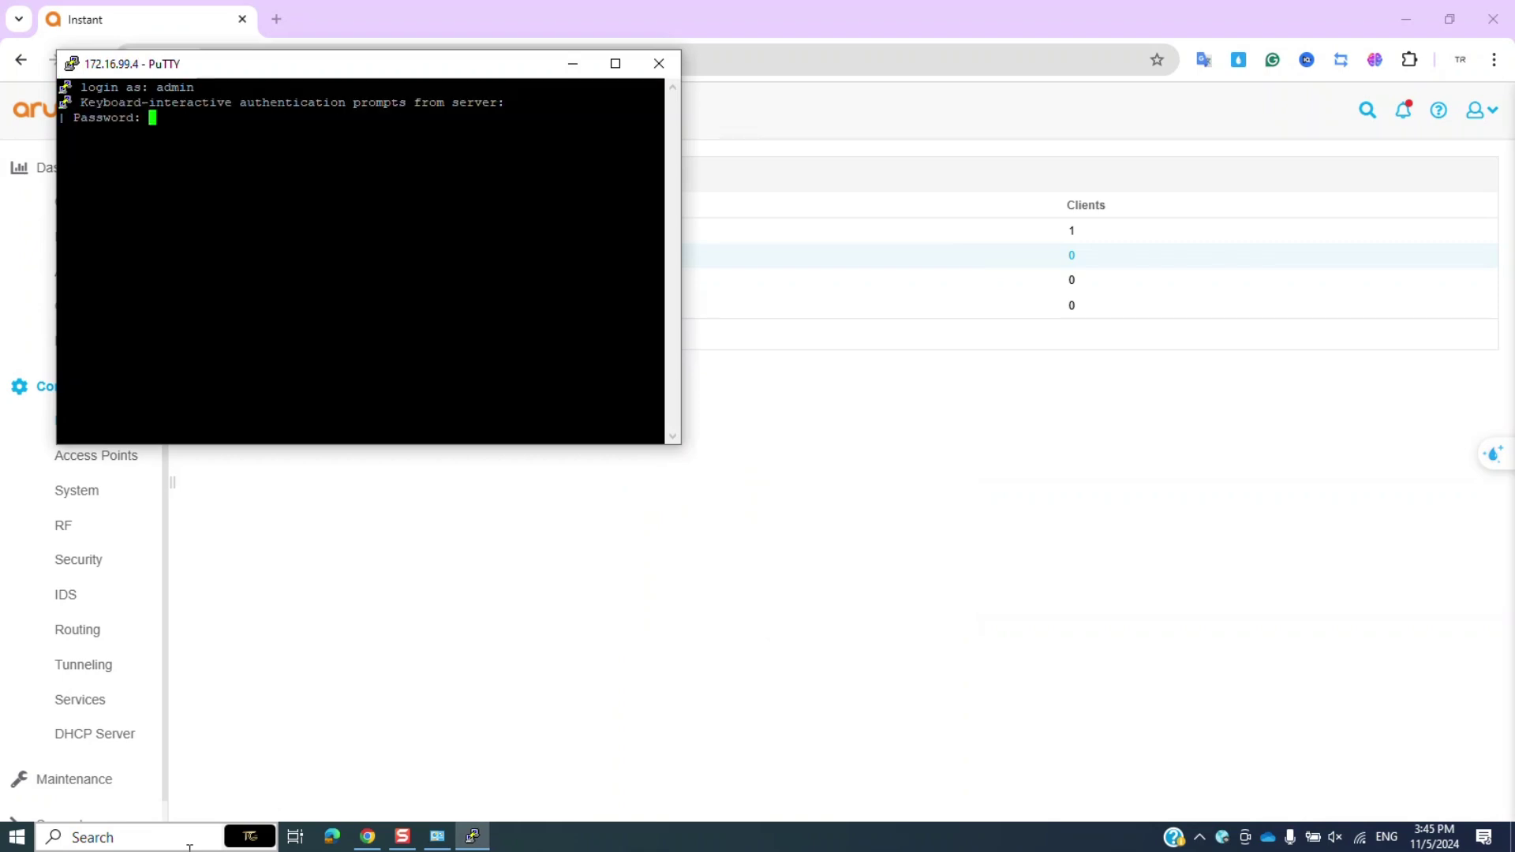
{"action": "key", "text": "Return"}
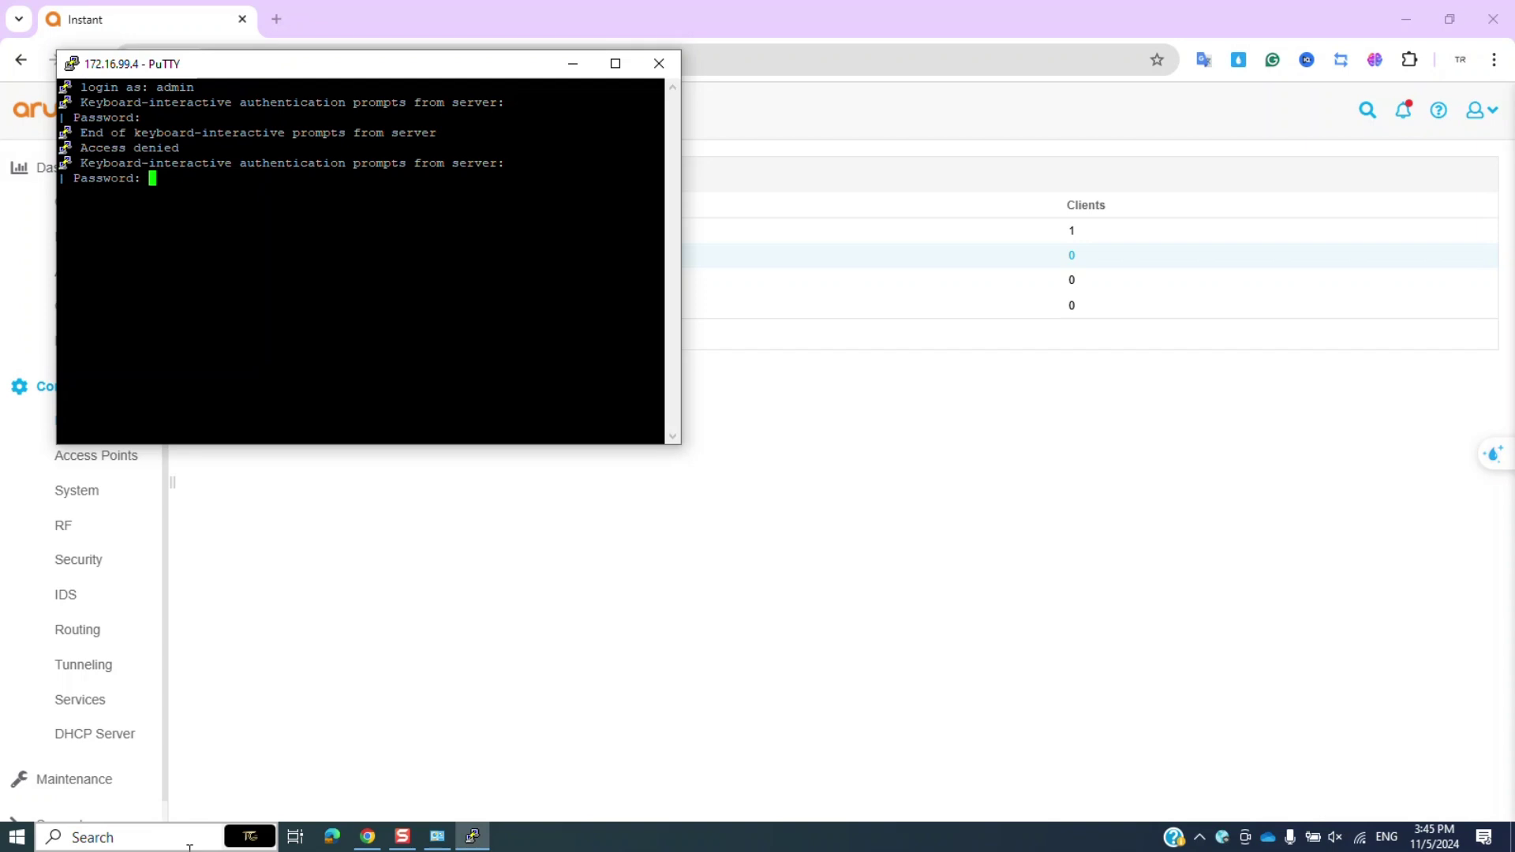
{"action": "key", "text": "Return"}
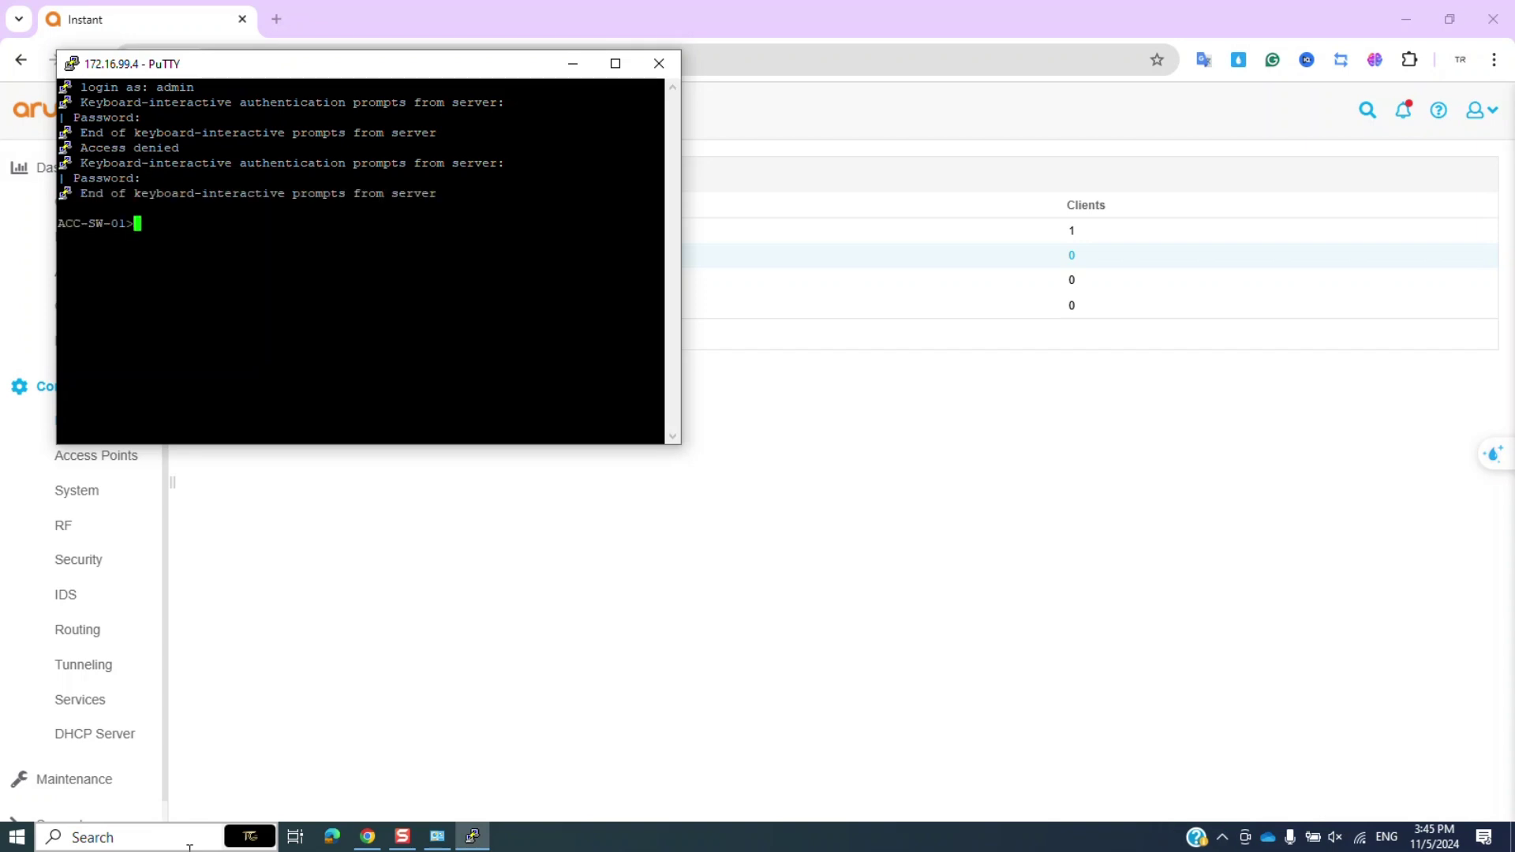
Enter privileged mode with en and show the running config of port Gi1/0/14.
{"action": "left_click", "coordinate": [615, 63]}
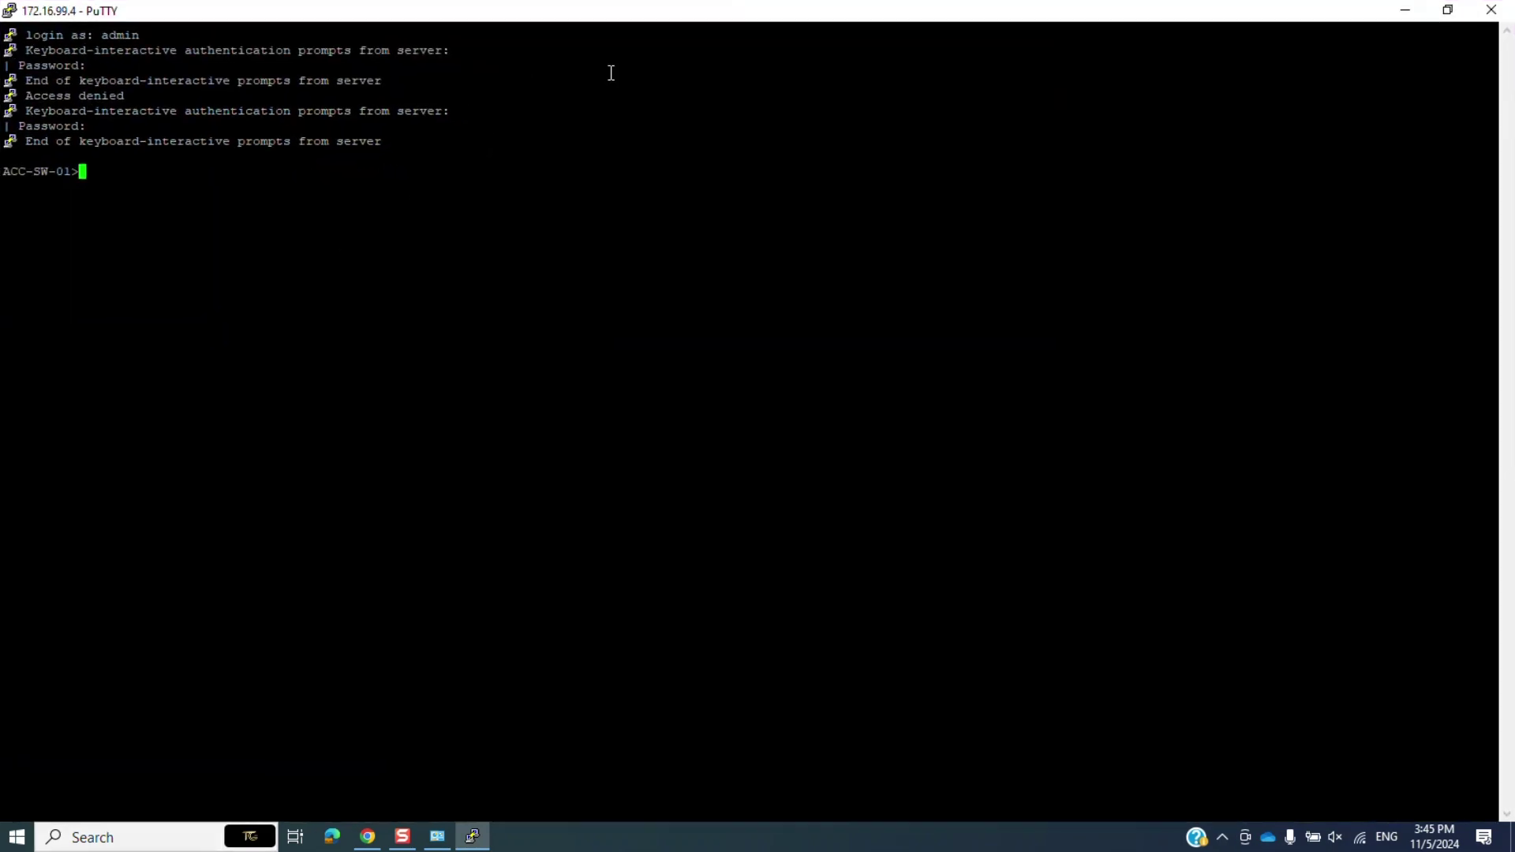
{"action": "type", "text": "en"}
{"action": "key", "text": "Return"}
{"action": "key", "text": "Return"}
{"action": "key", "text": "Return"}
{"action": "key", "text": "Return"}
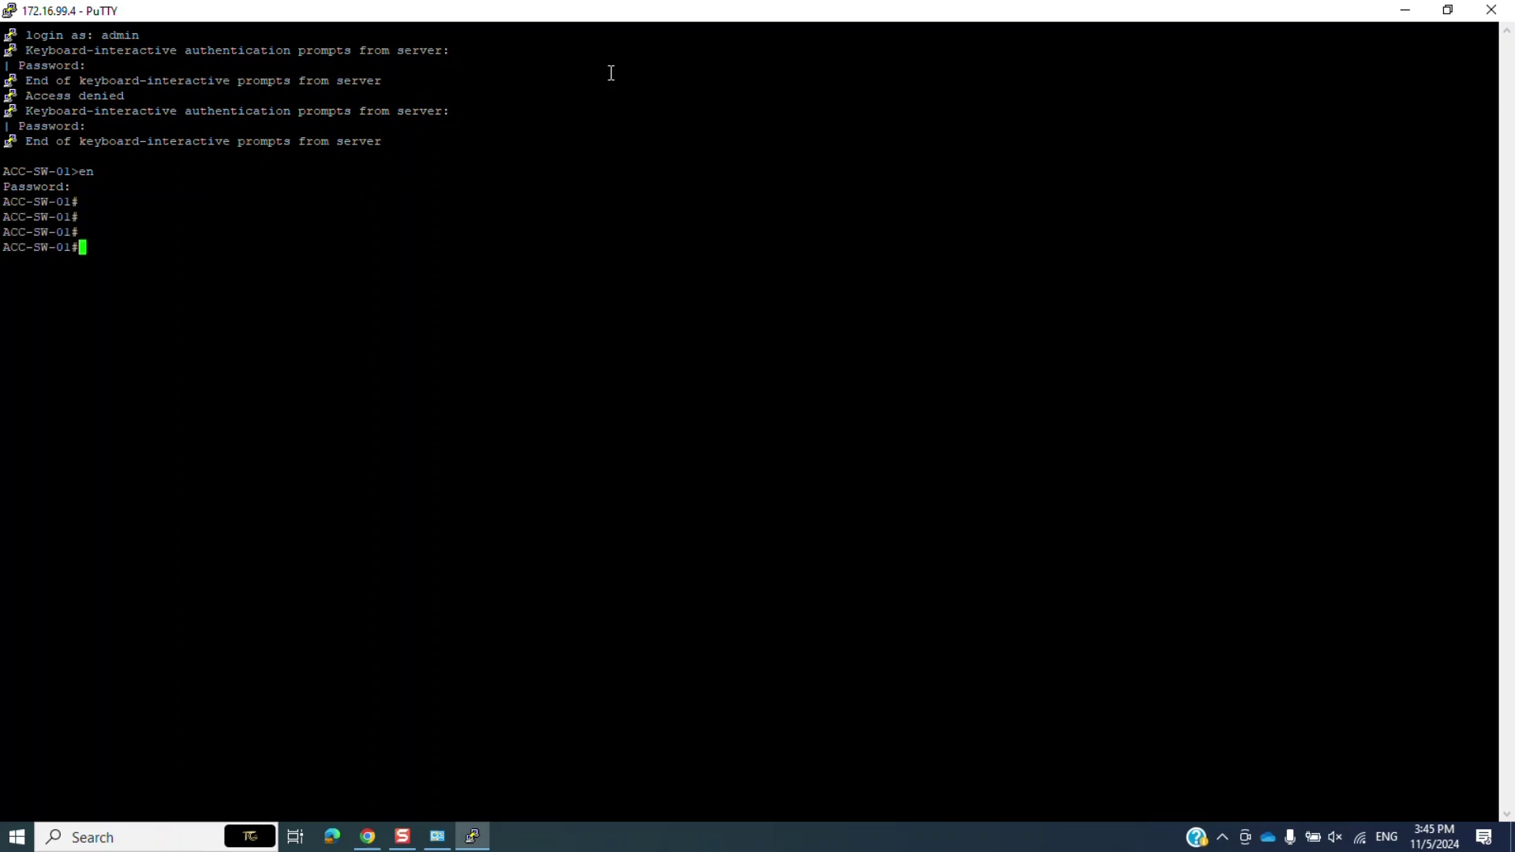
{"action": "type", "text": "show run int gi 1/0/14"}
{"action": "key", "text": "Return"}
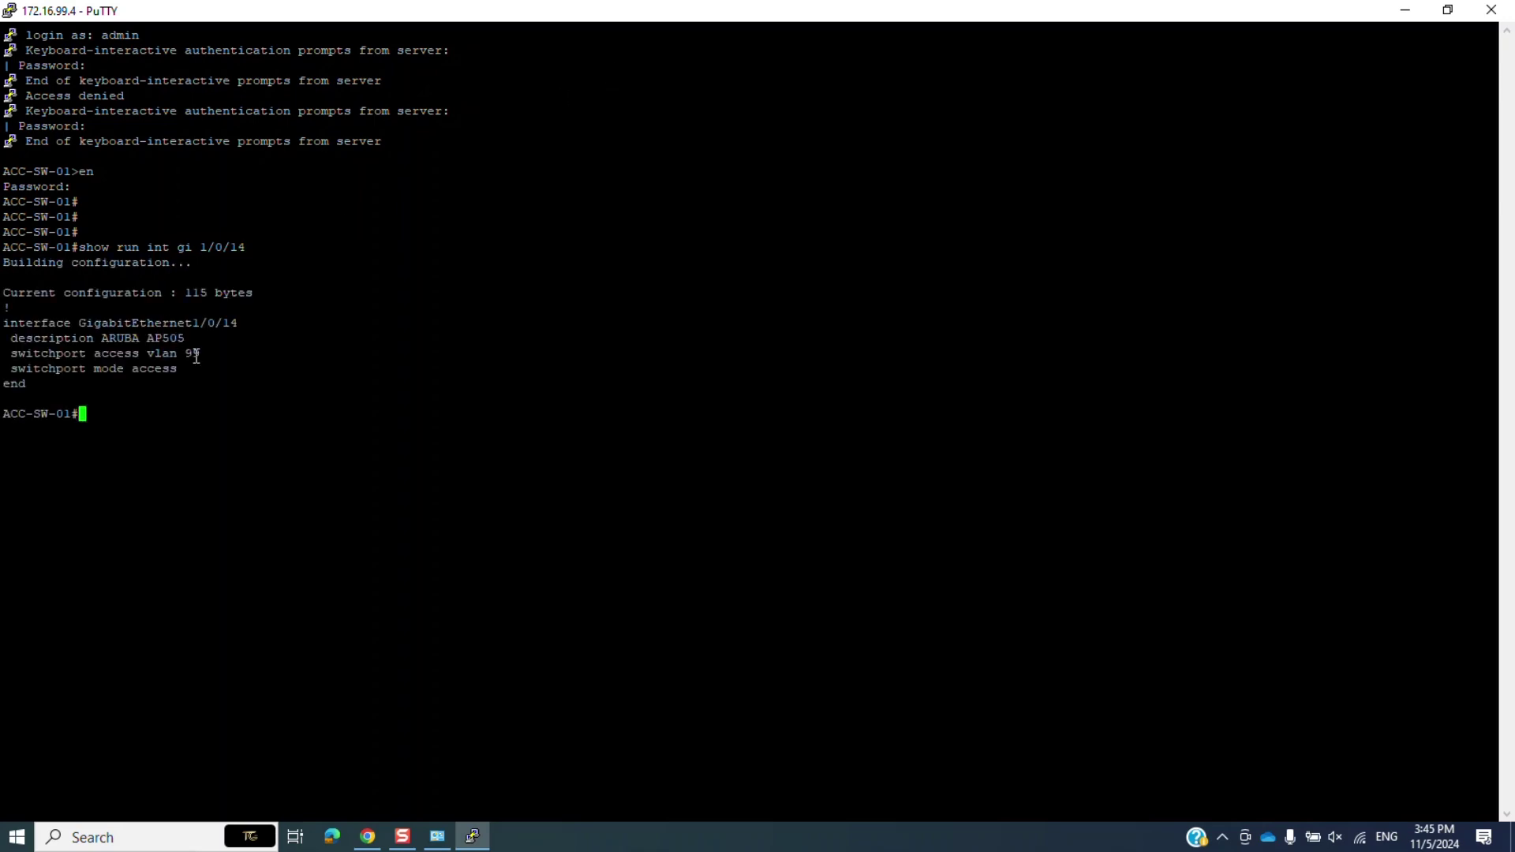
{"action": "mouse_move", "coordinate": [185, 368]}
{"action": "left_mouse_down"}
{"action": "mouse_move", "coordinate": [6, 338]}
{"action": "mouse_move", "coordinate": [205, 365]}
{"action": "left_mouse_up"}
{"action": "left_click", "coordinate": [194, 400]}
Enter configuration for interface Gi1/0/14 and set it to switchport mode trunk.
{"action": "type", "text": "conf t"}
{"action": "key", "text": "Return"}
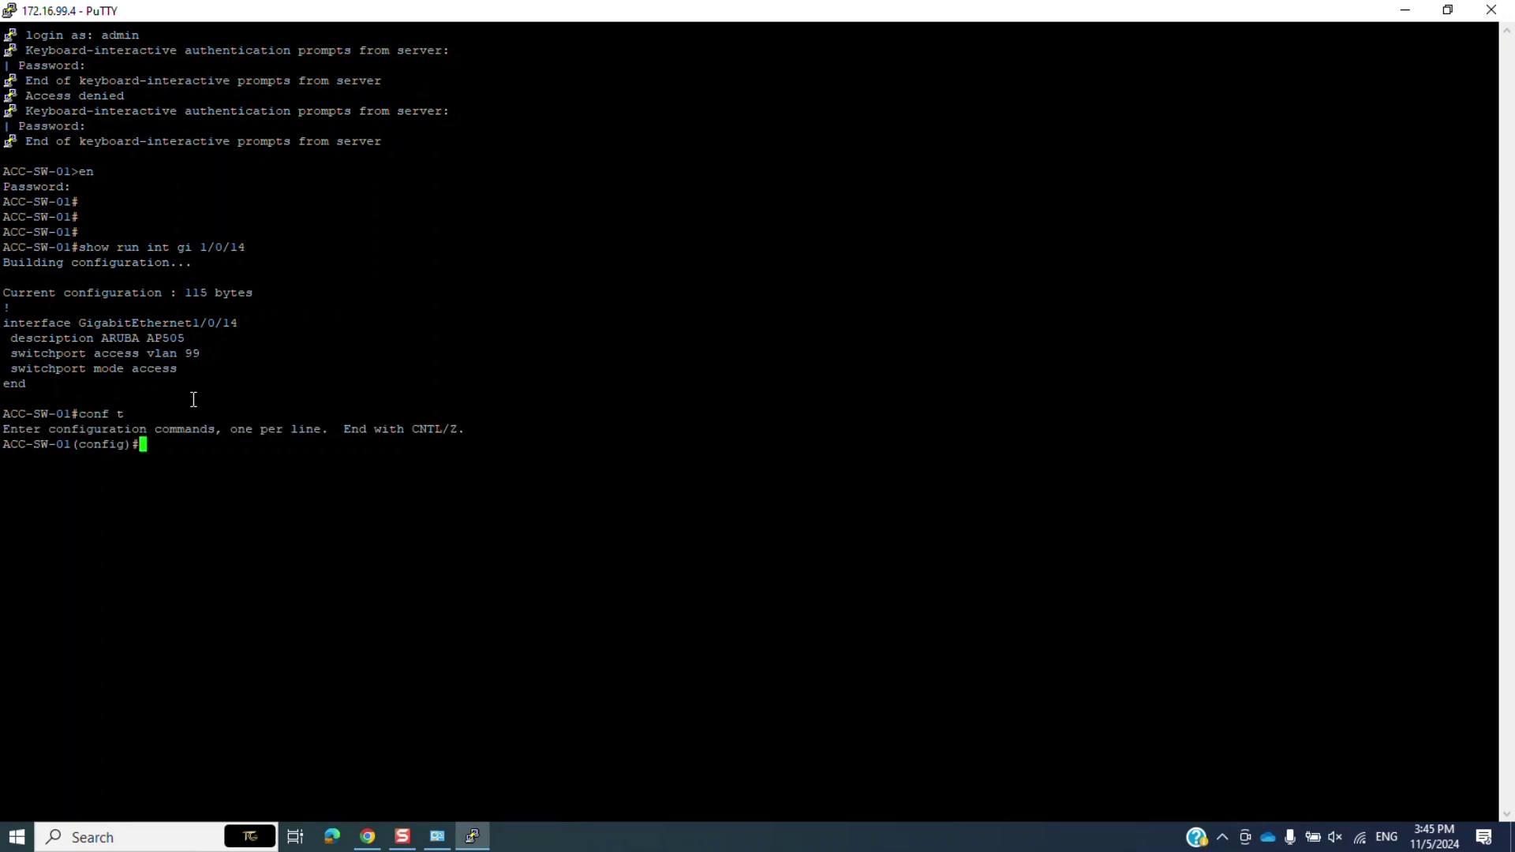
{"action": "type", "text": "int gi 1/0/14"}
{"action": "key", "text": "Return"}
{"action": "type", "text": "sw mode trunk"}
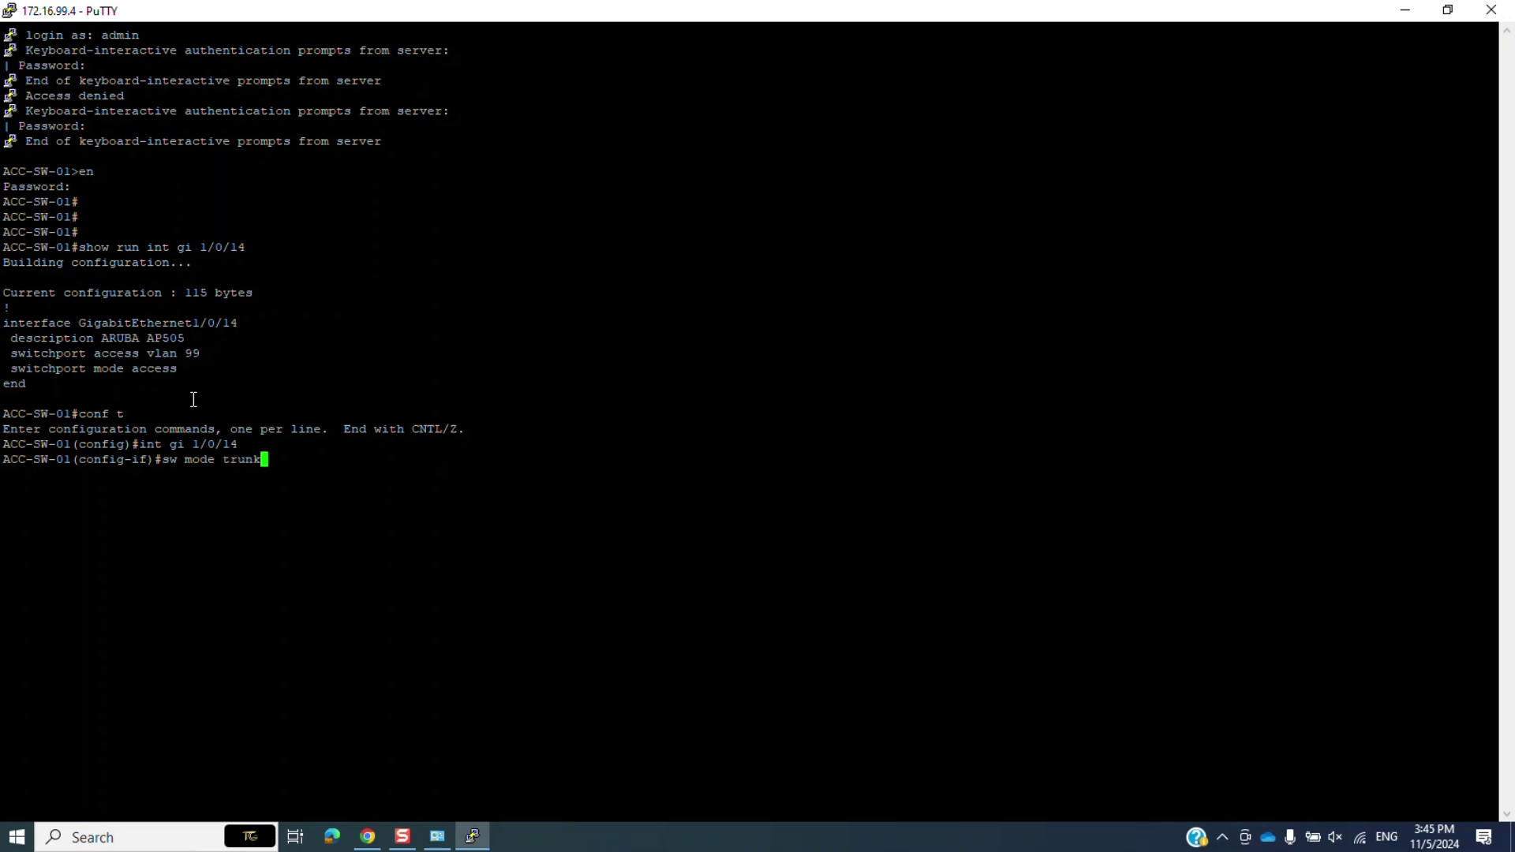
{"action": "key", "text": "Return"}
Set native VLAN 99, allow VLANs 10,20,30,99 on the trunk, and exit configuration.
{"action": "type", "text": "sw tr"}
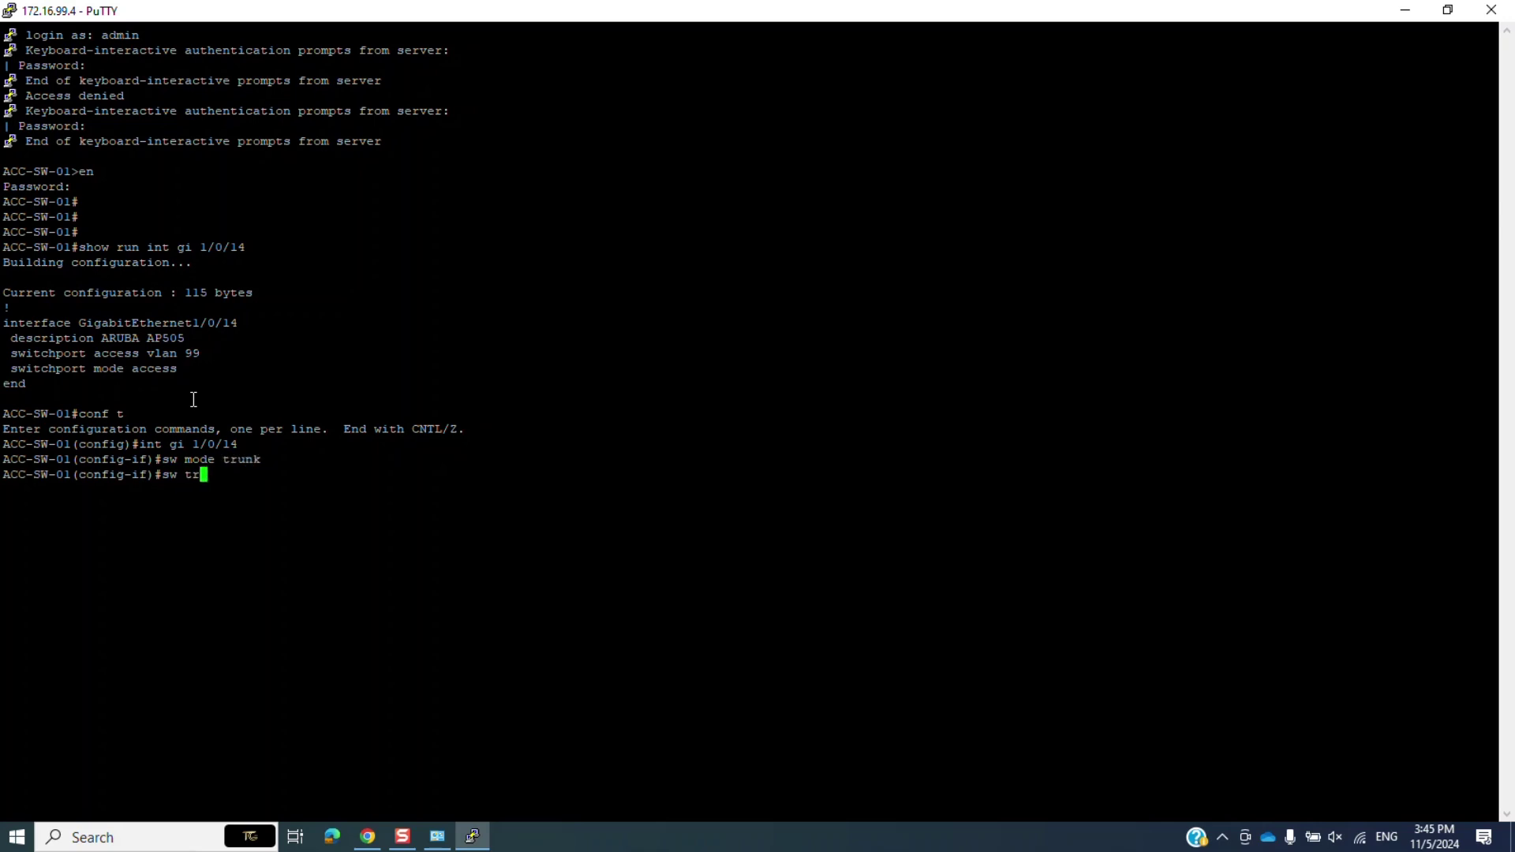
{"action": "type", "text": "unk na vla"}
{"action": "type", "text": "n 99"}
{"action": "key", "text": "Return"}
{"action": "type", "text": "sw tru"}
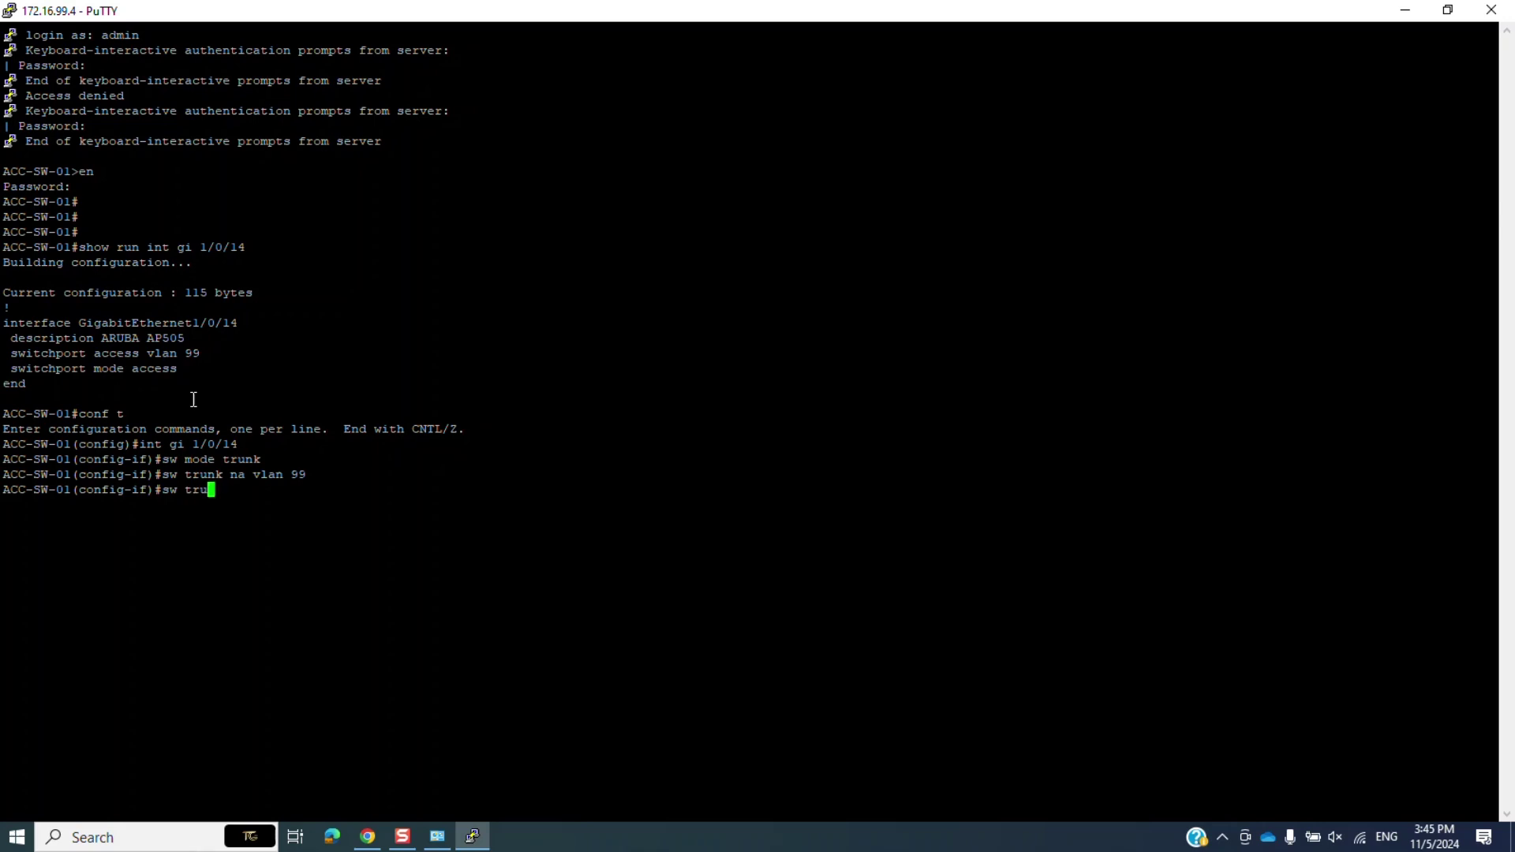
{"action": "type", "text": "nk all vlan 10,20,30,99"}
{"action": "key", "text": "Return"}
{"action": "type", "text": "end"}
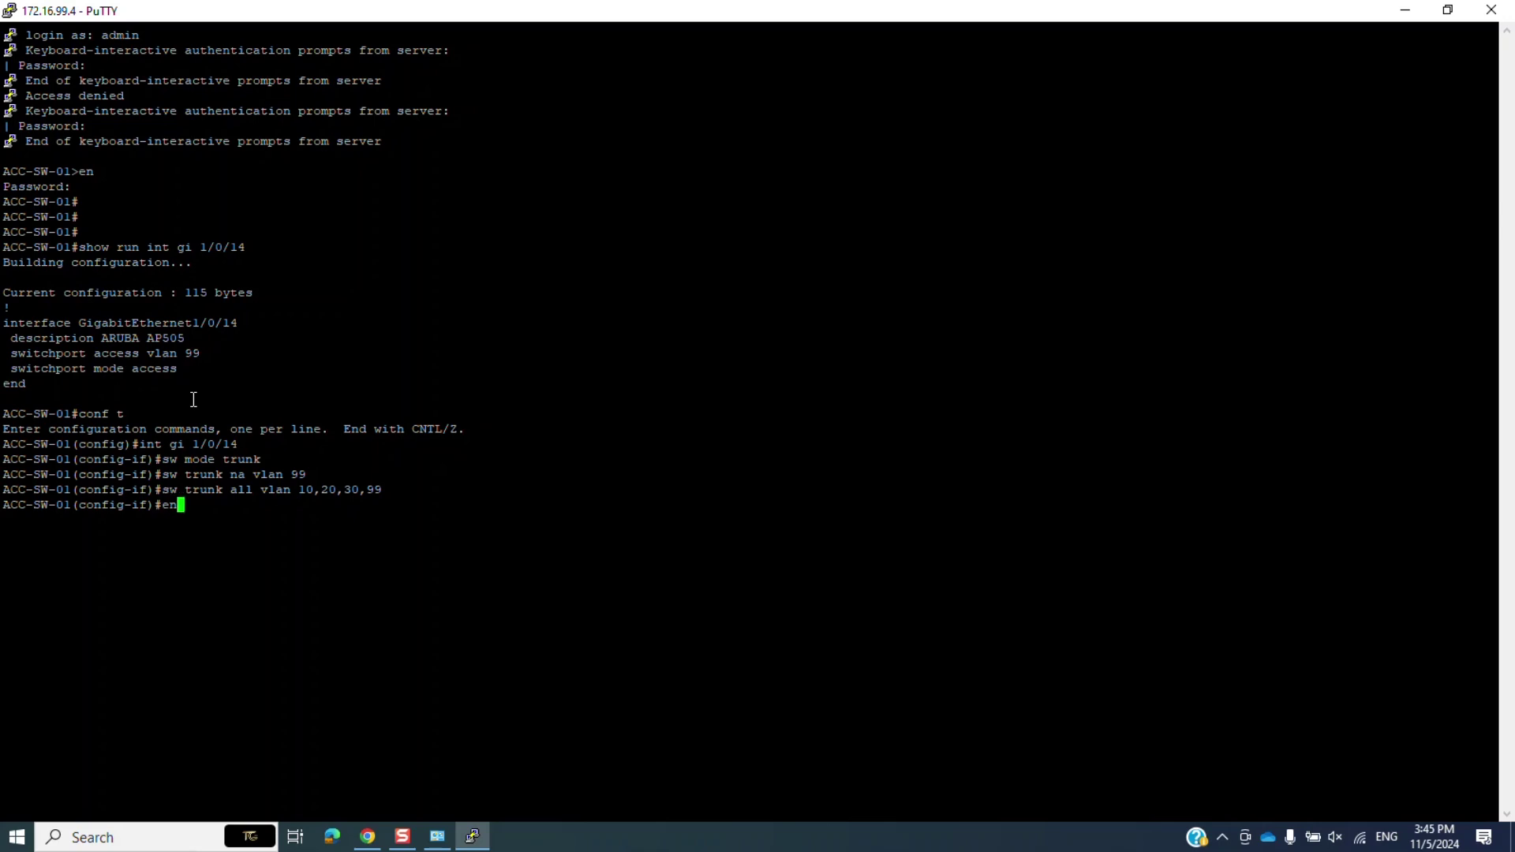
{"action": "key", "text": "Return"}
{"action": "type", "text": "show run i"}
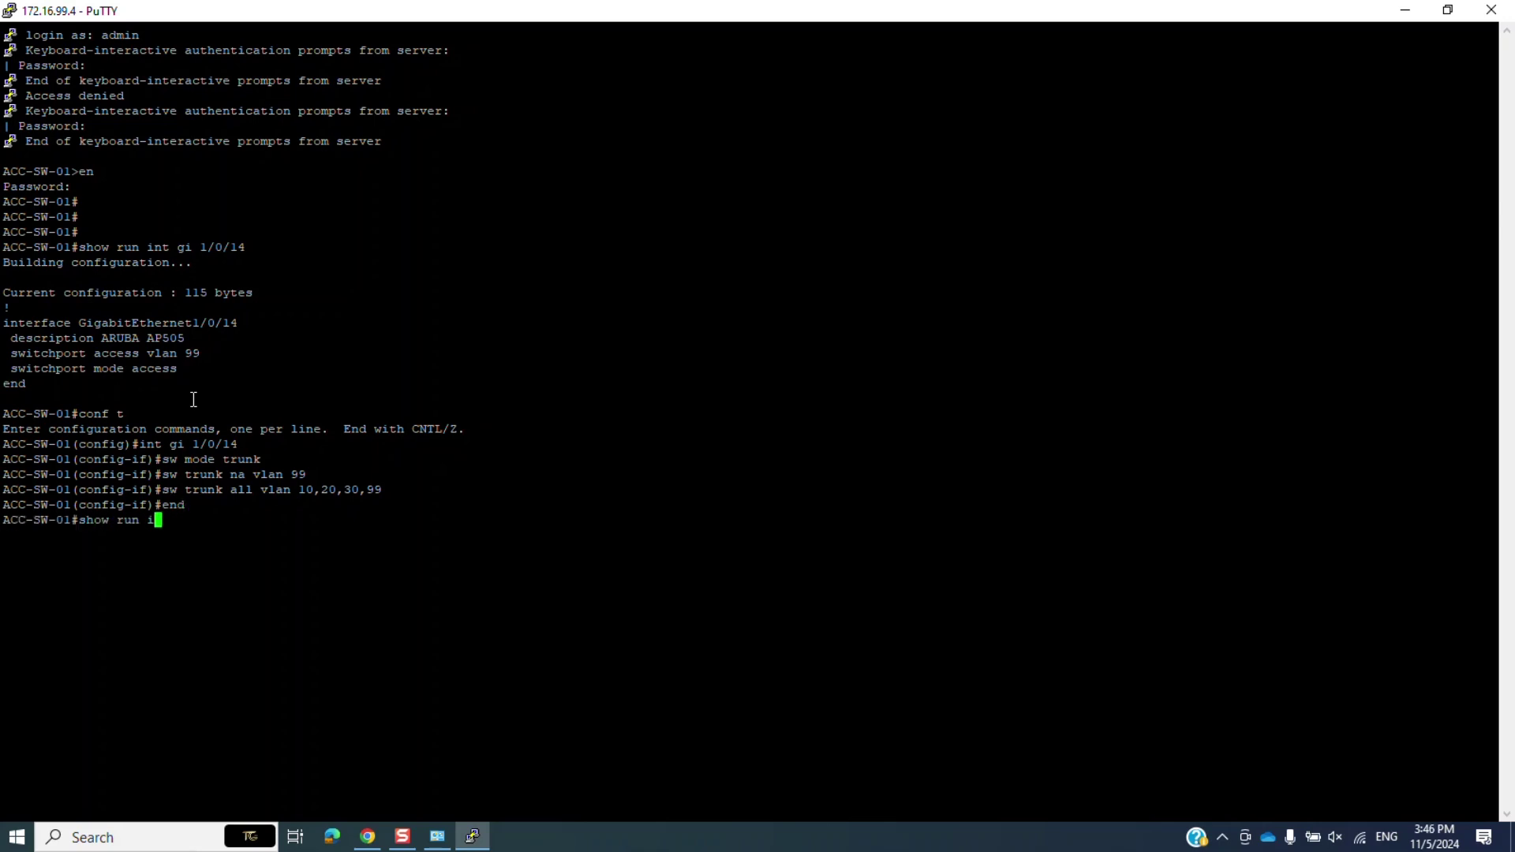
{"action": "type", "text": "nt gi 1/0/14"}
Display Gi1/0/14's trunk configuration, spotting the leftover access VLAN 99 line.
{"action": "key", "text": "Return"}
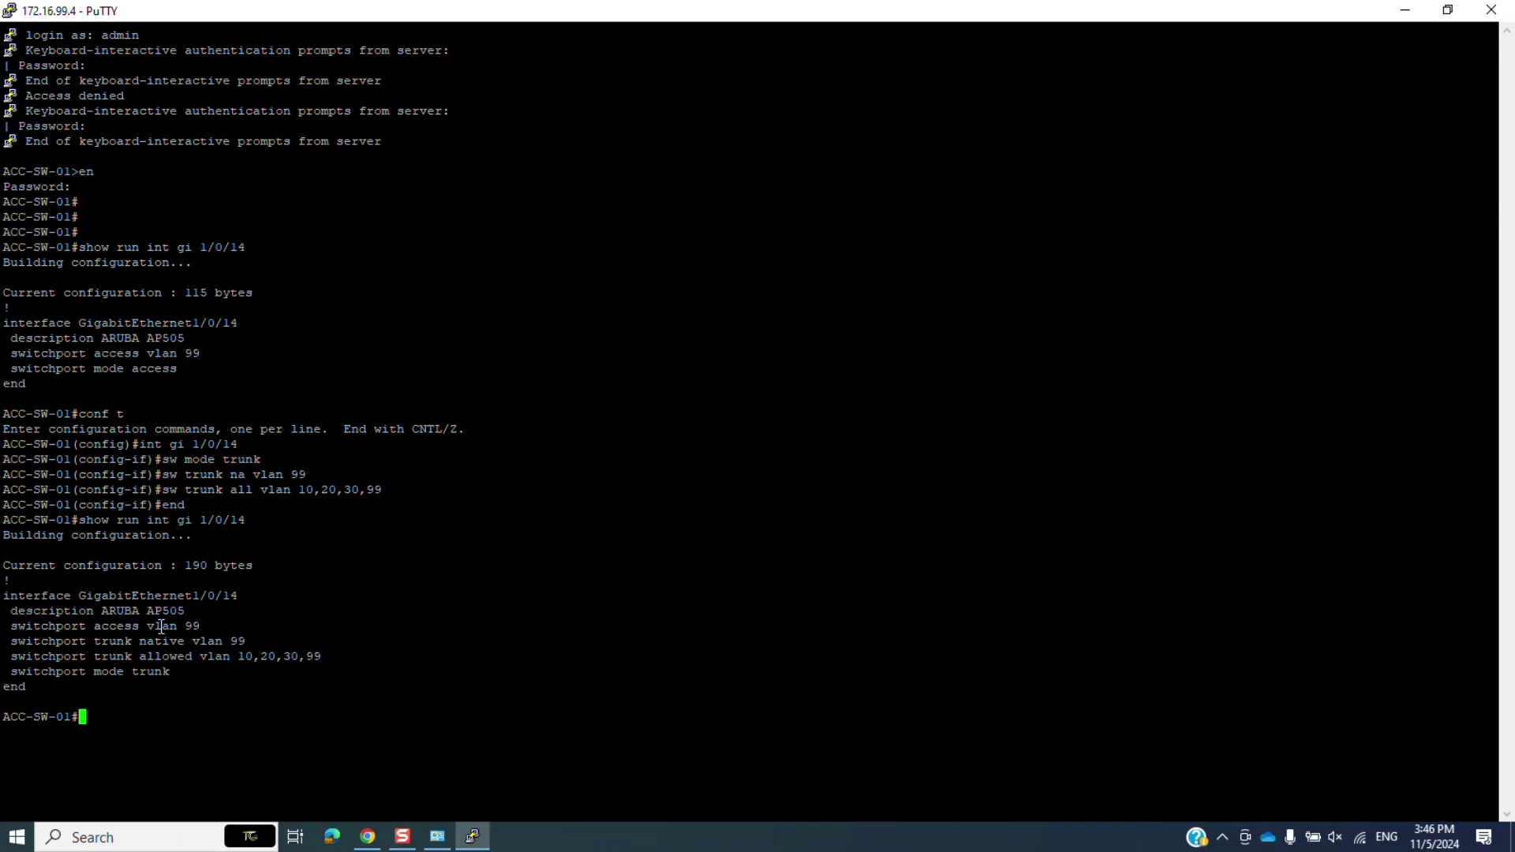
{"action": "left_click_drag", "start_coordinate": [198, 622], "coordinate": [18, 634]}
{"action": "key", "text": "ctrl+c"}
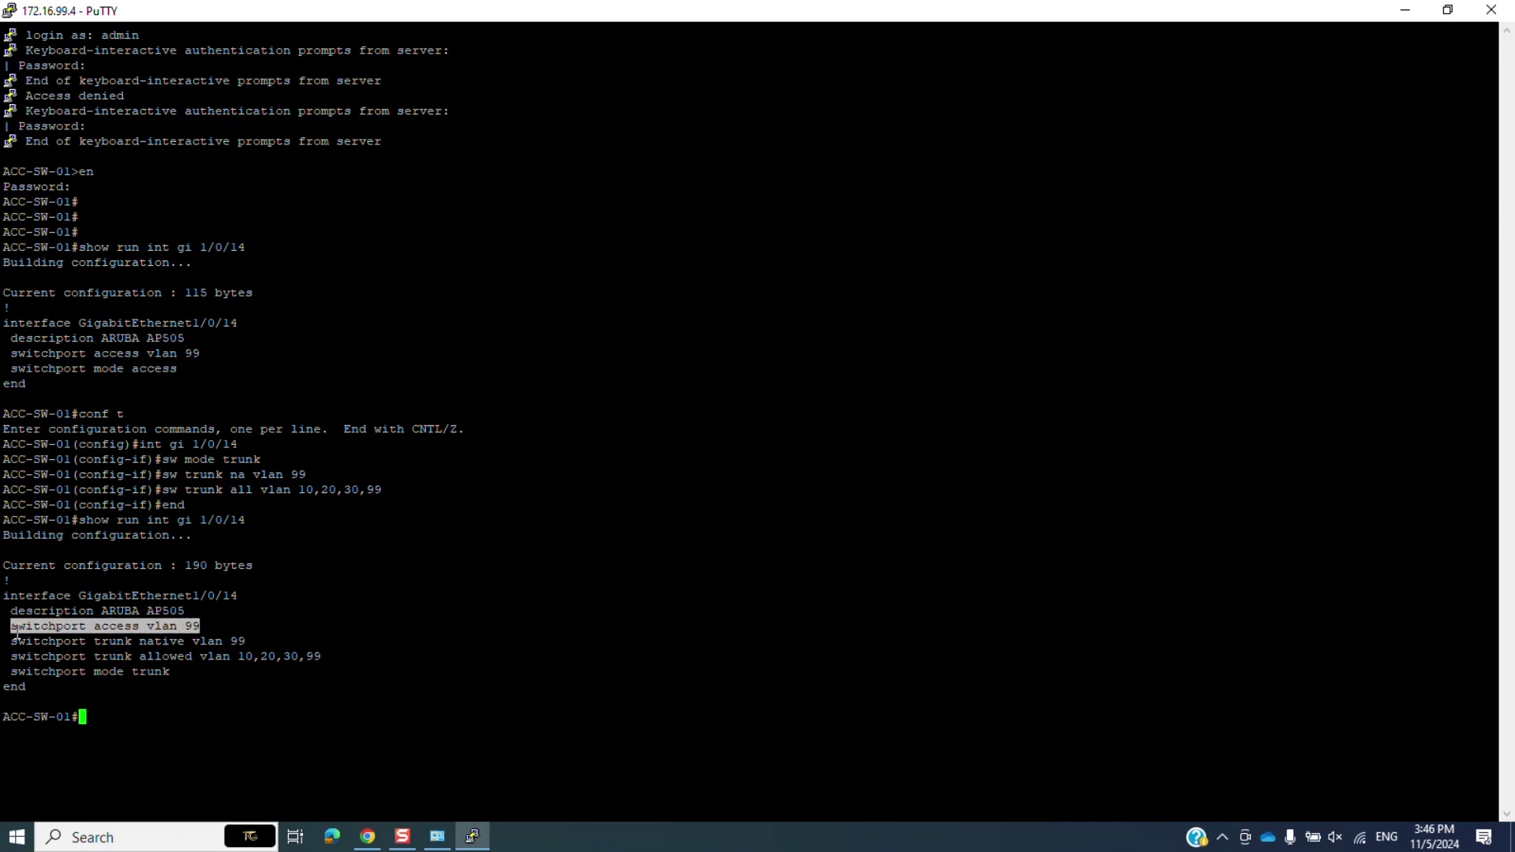
{"action": "left_click", "coordinate": [115, 667]}
Remove 'switchport access vlan 99' from Gi1/0/14 and exit configuration mode.
{"action": "type", "text": "conf t"}
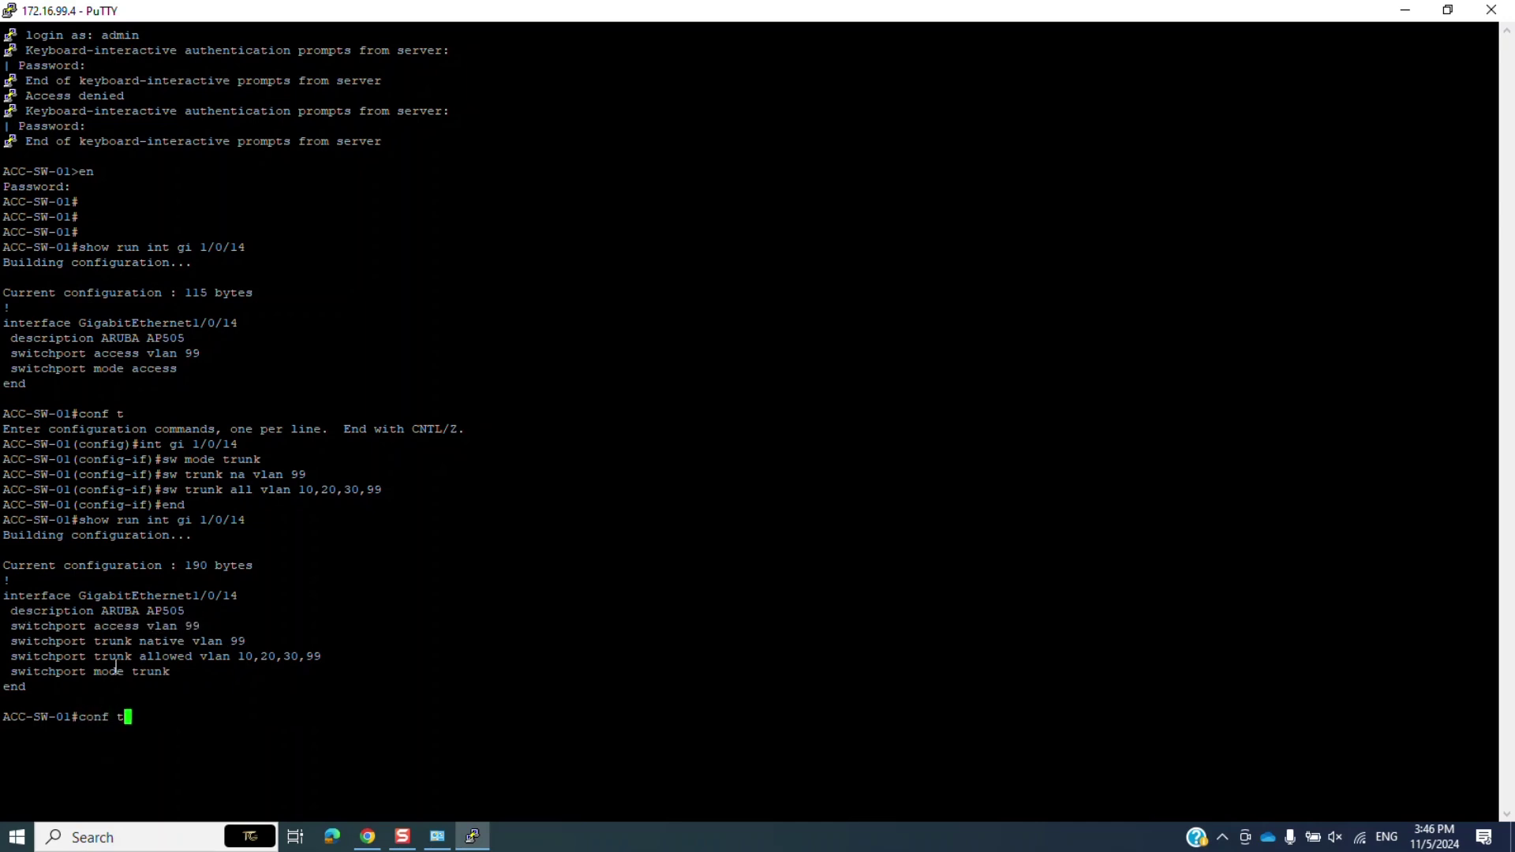
{"action": "key", "text": "Return"}
{"action": "type", "text": "ig)#int gi "}
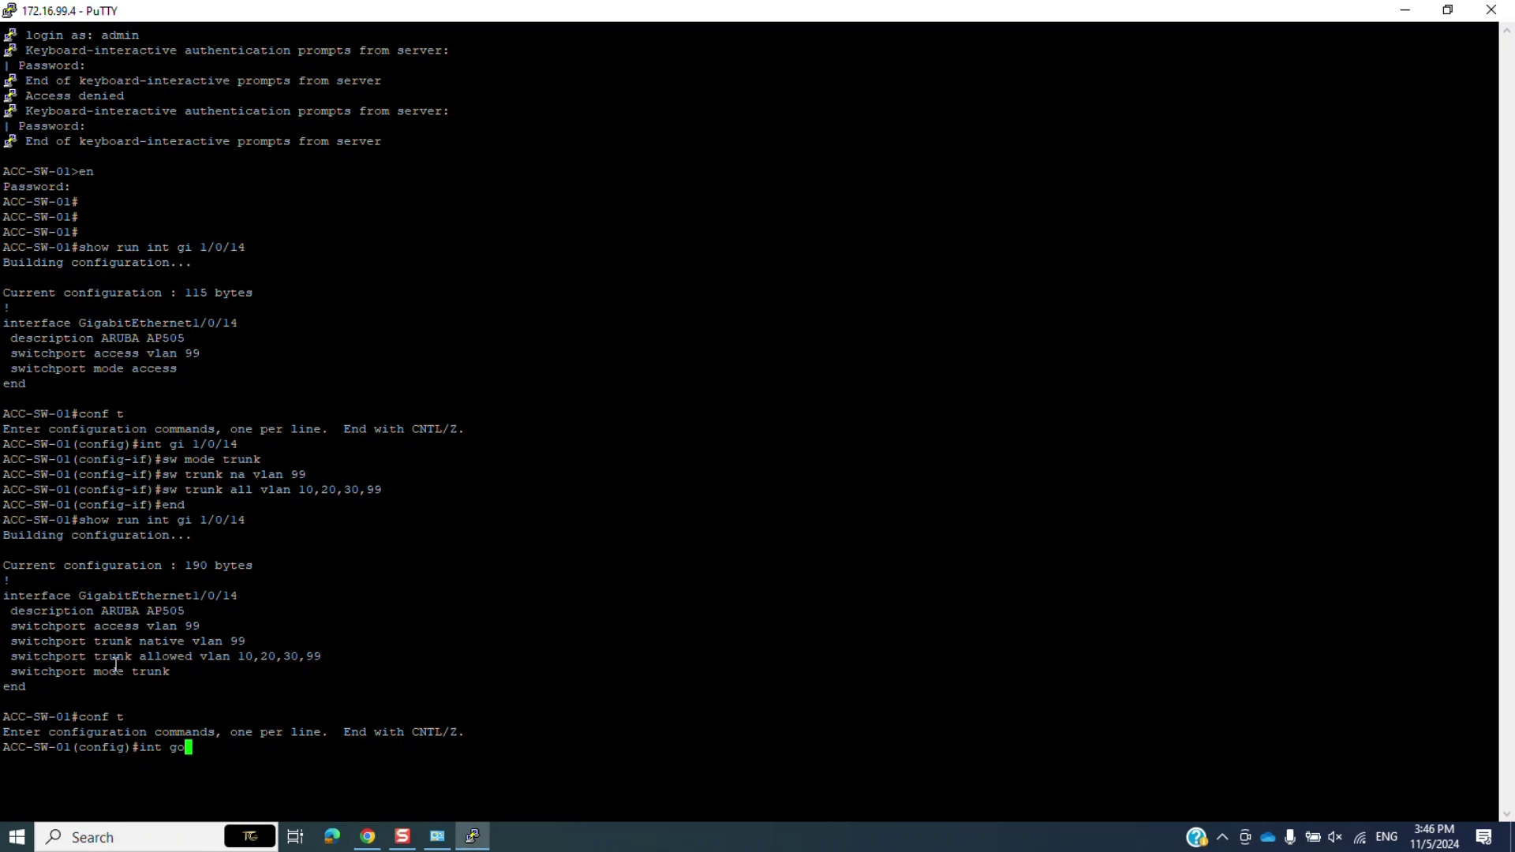
{"action": "type", "text": "1/0/14"}
{"action": "key", "text": "Return"}
{"action": "type", "text": "no"}
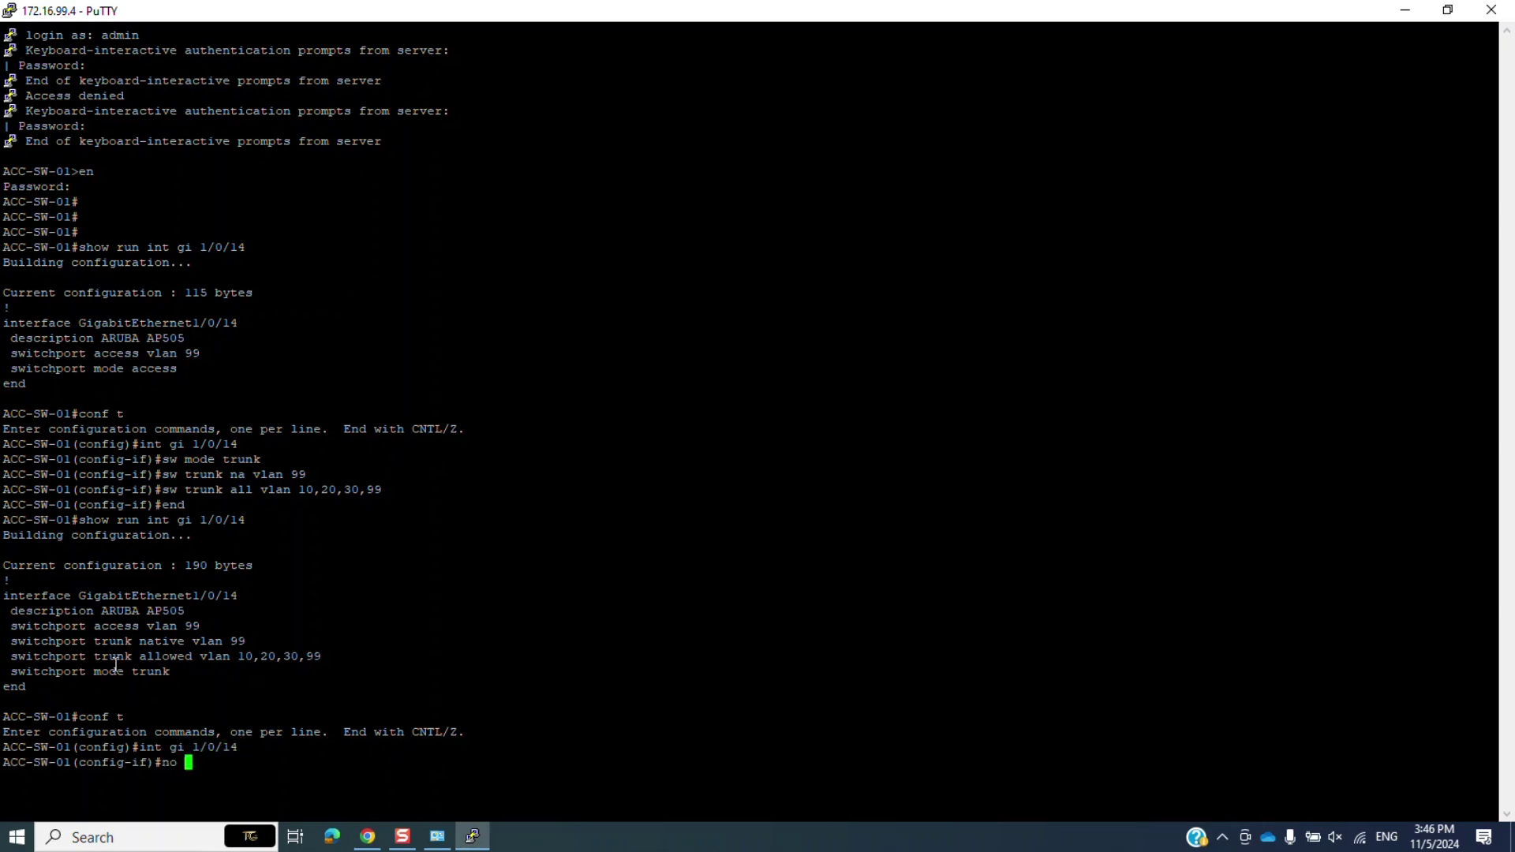
{"action": "left_click_drag", "start_coordinate": [11, 626], "coordinate": [200, 625]}
{"action": "right_click", "coordinate": [200, 625]}
{"action": "key", "text": "Return"}
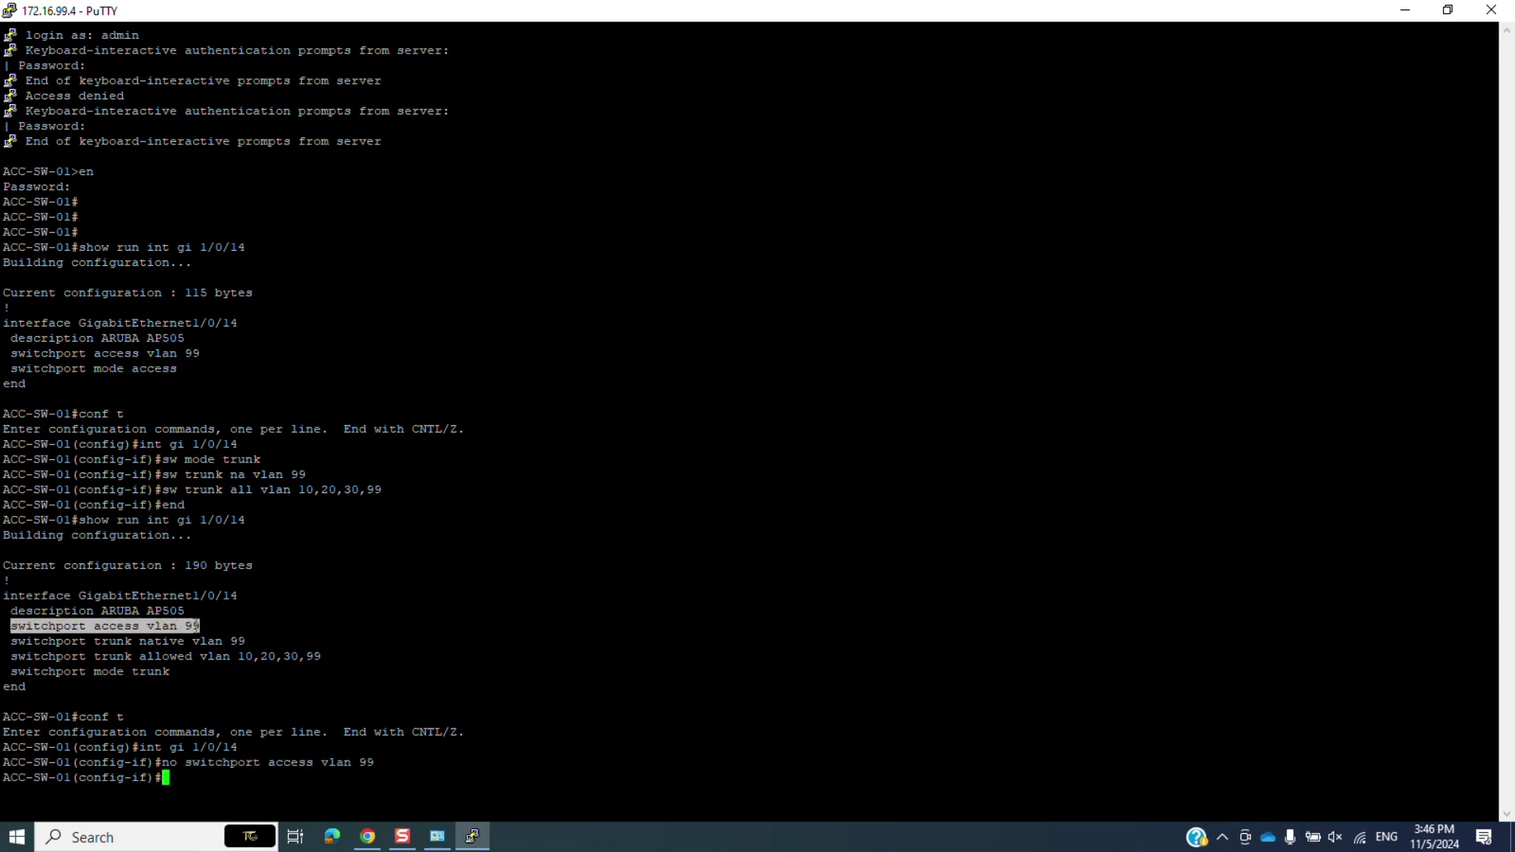
{"action": "type", "text": "end"}
{"action": "key", "text": "Return"}
Verify Gi1/0/14's final config shows allowed VLANs 10,20,30,99.
{"action": "type", "text": "show ru"}
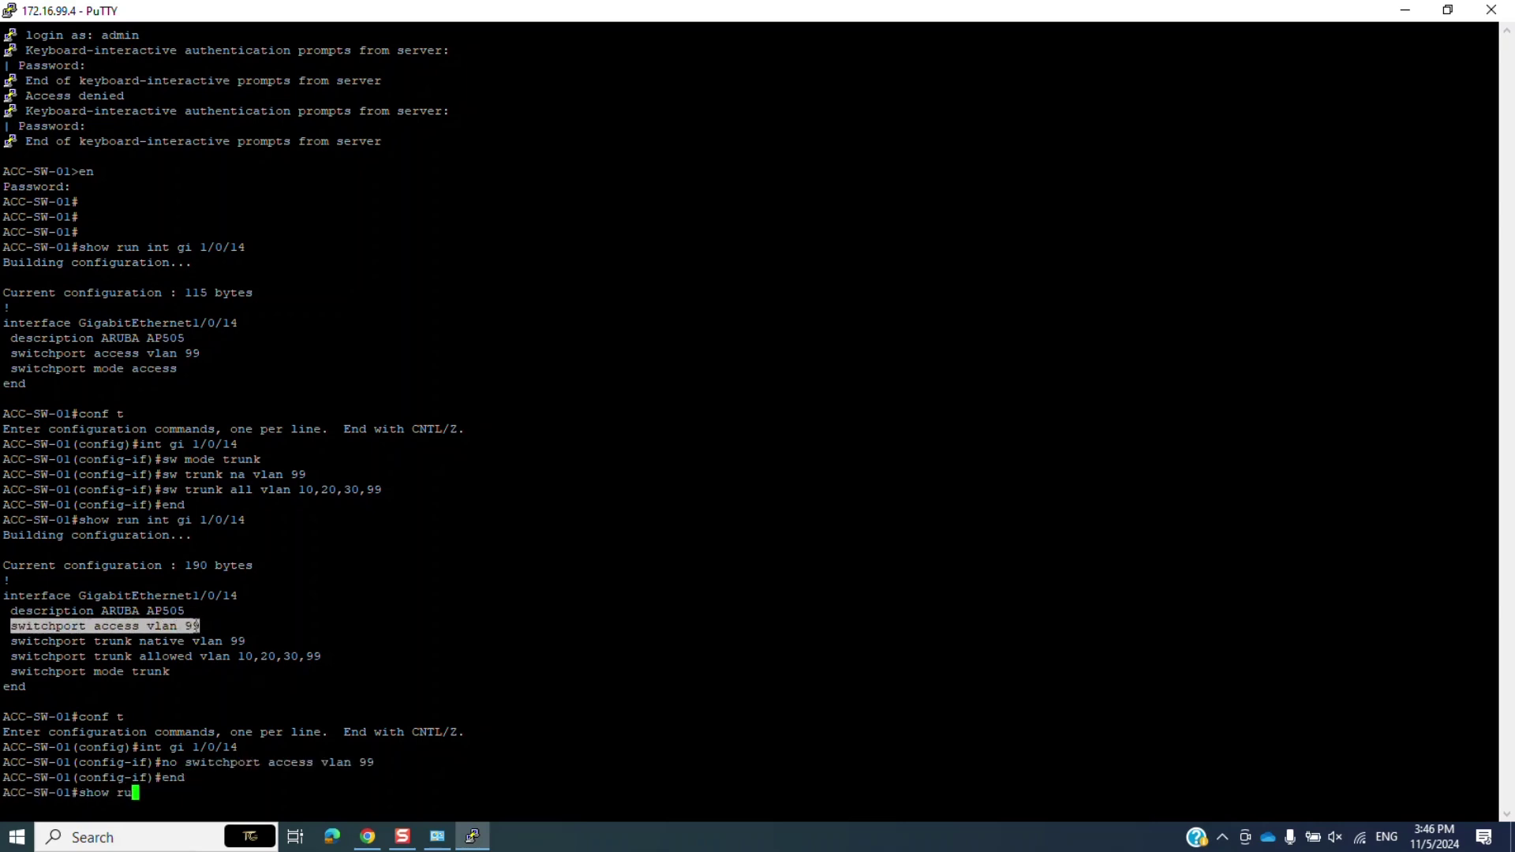
{"action": "type", "text": "n int gi 1/0/14"}
{"action": "key", "text": "Return"}
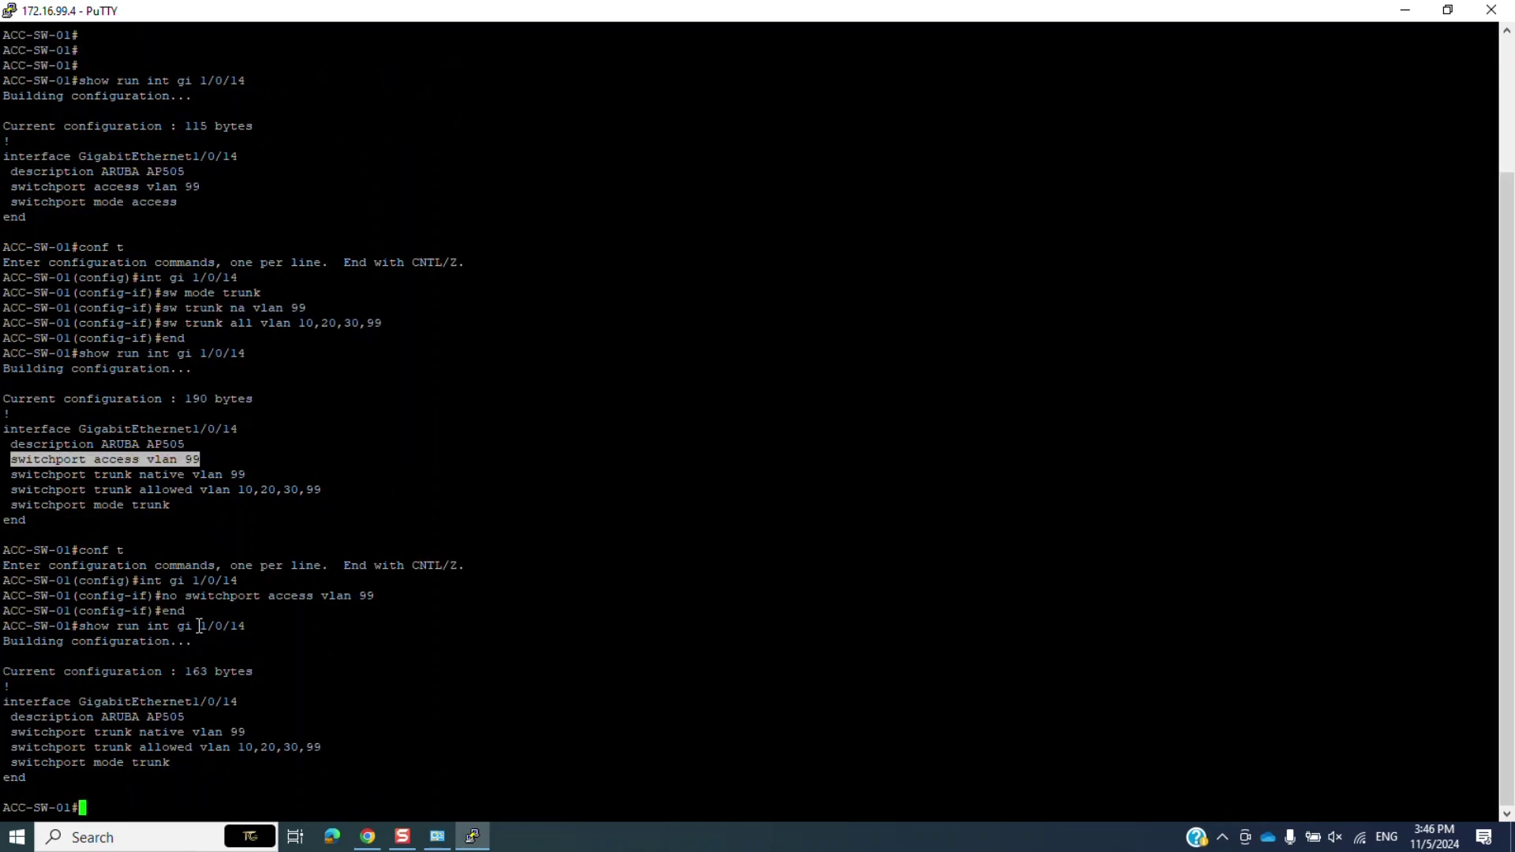
{"action": "left_click_drag", "start_coordinate": [86, 813], "coordinate": [3, 698]}
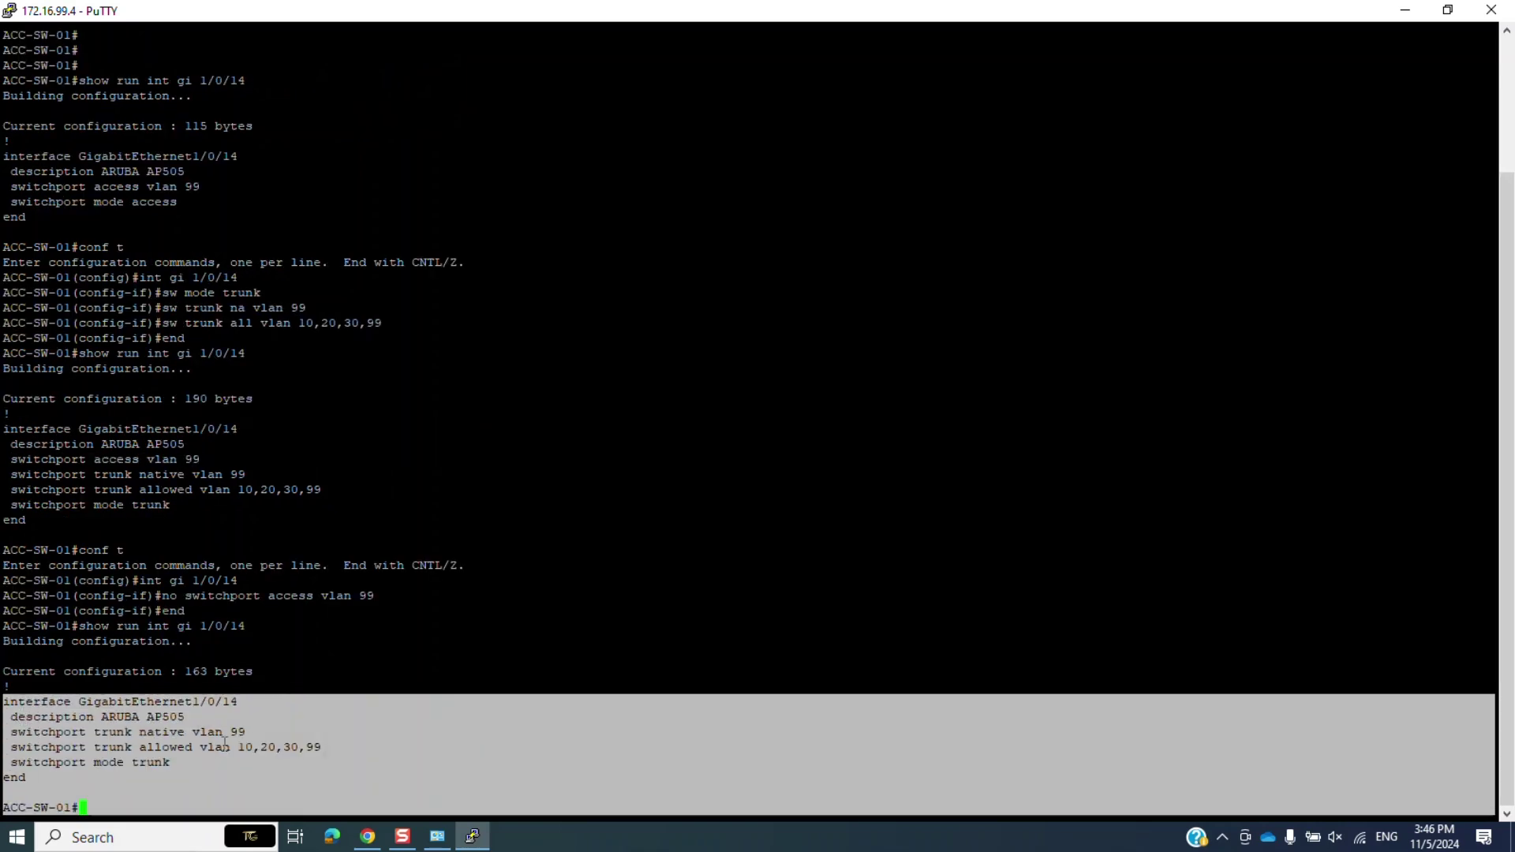
{"action": "left_click_drag", "start_coordinate": [240, 747], "coordinate": [387, 746]}
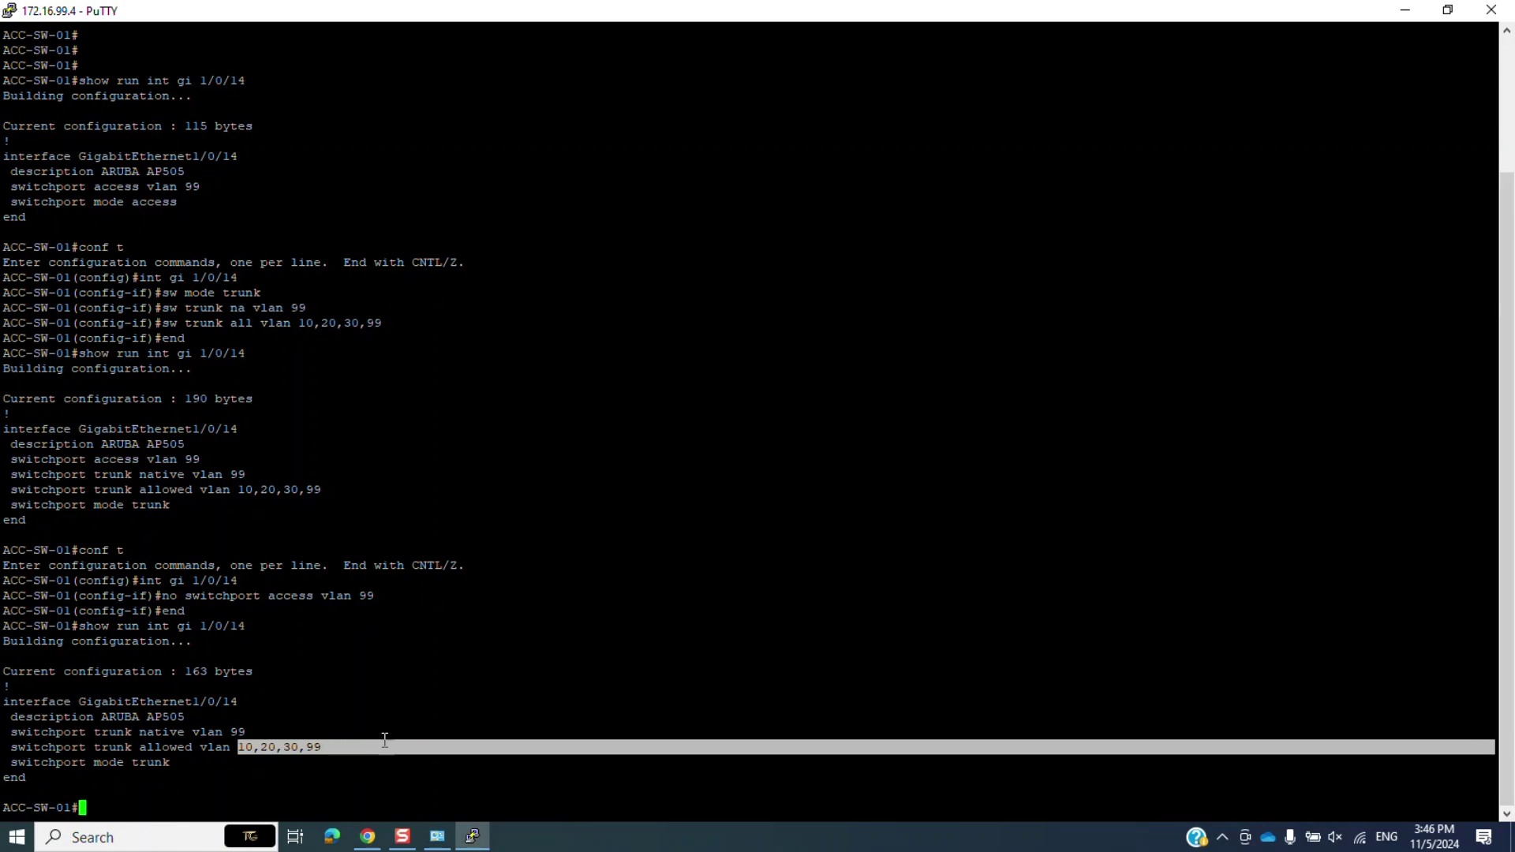
{"action": "left_click", "coordinate": [399, 716]}
Start a new Wireless network named Vlan 20 with Employee primary usage.
{"action": "left_click", "coordinate": [1405, 11]}
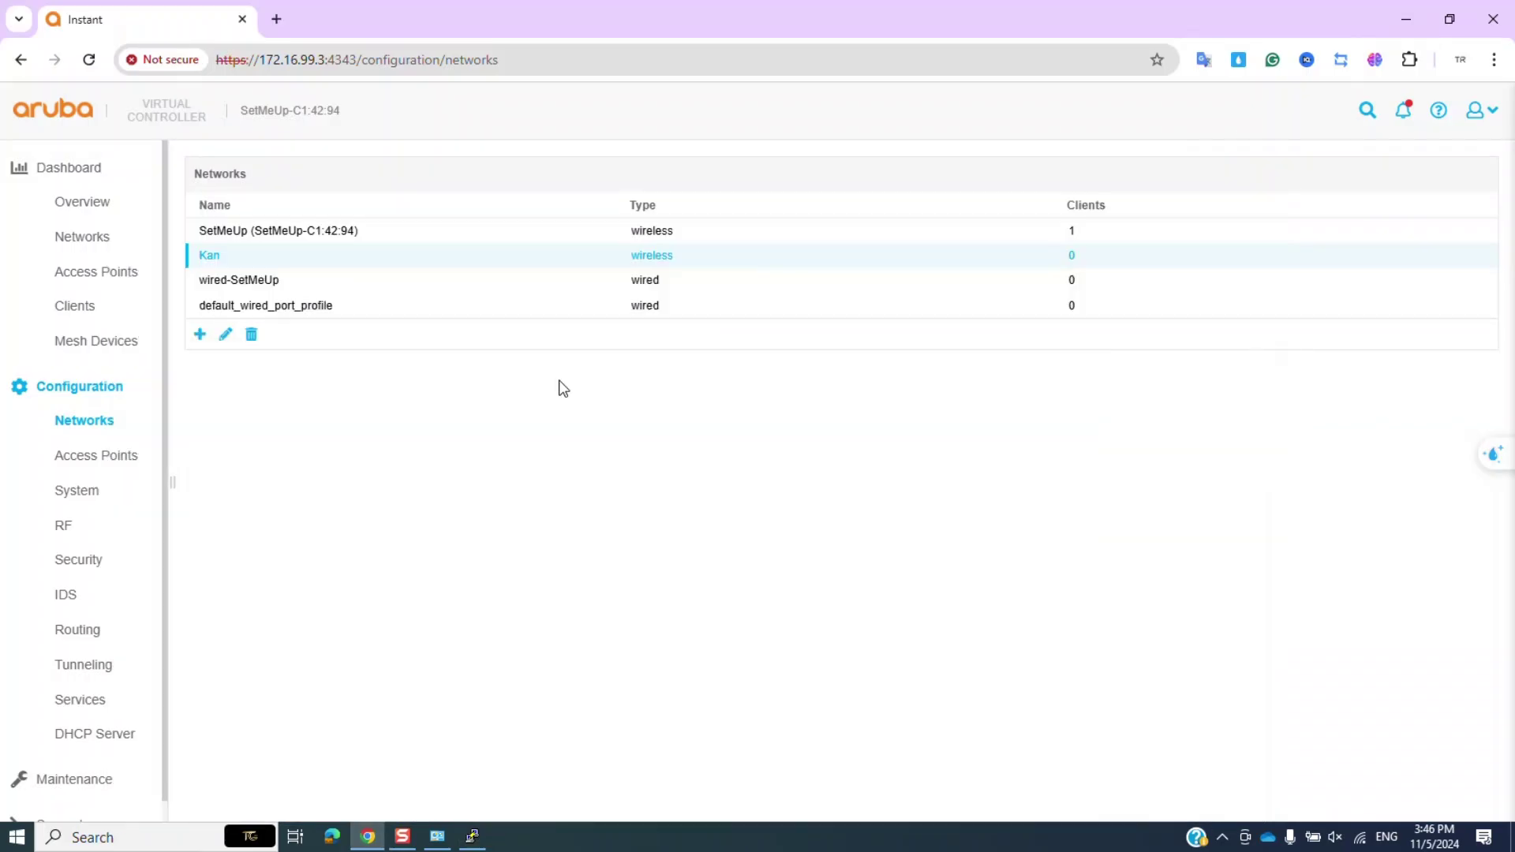
{"action": "left_click", "coordinate": [201, 336]}
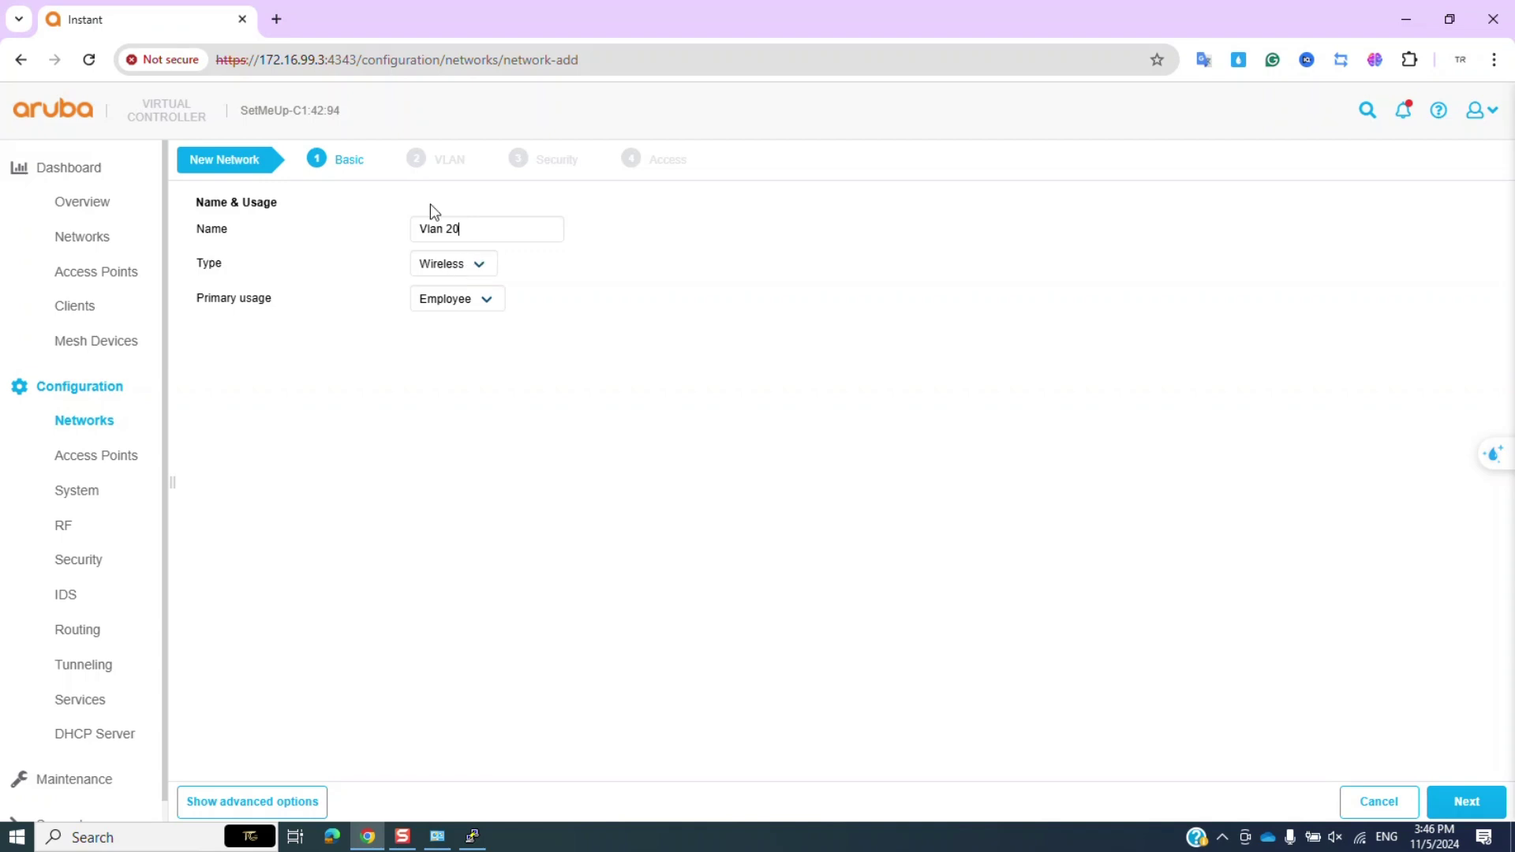
{"action": "left_click", "coordinate": [468, 271]}
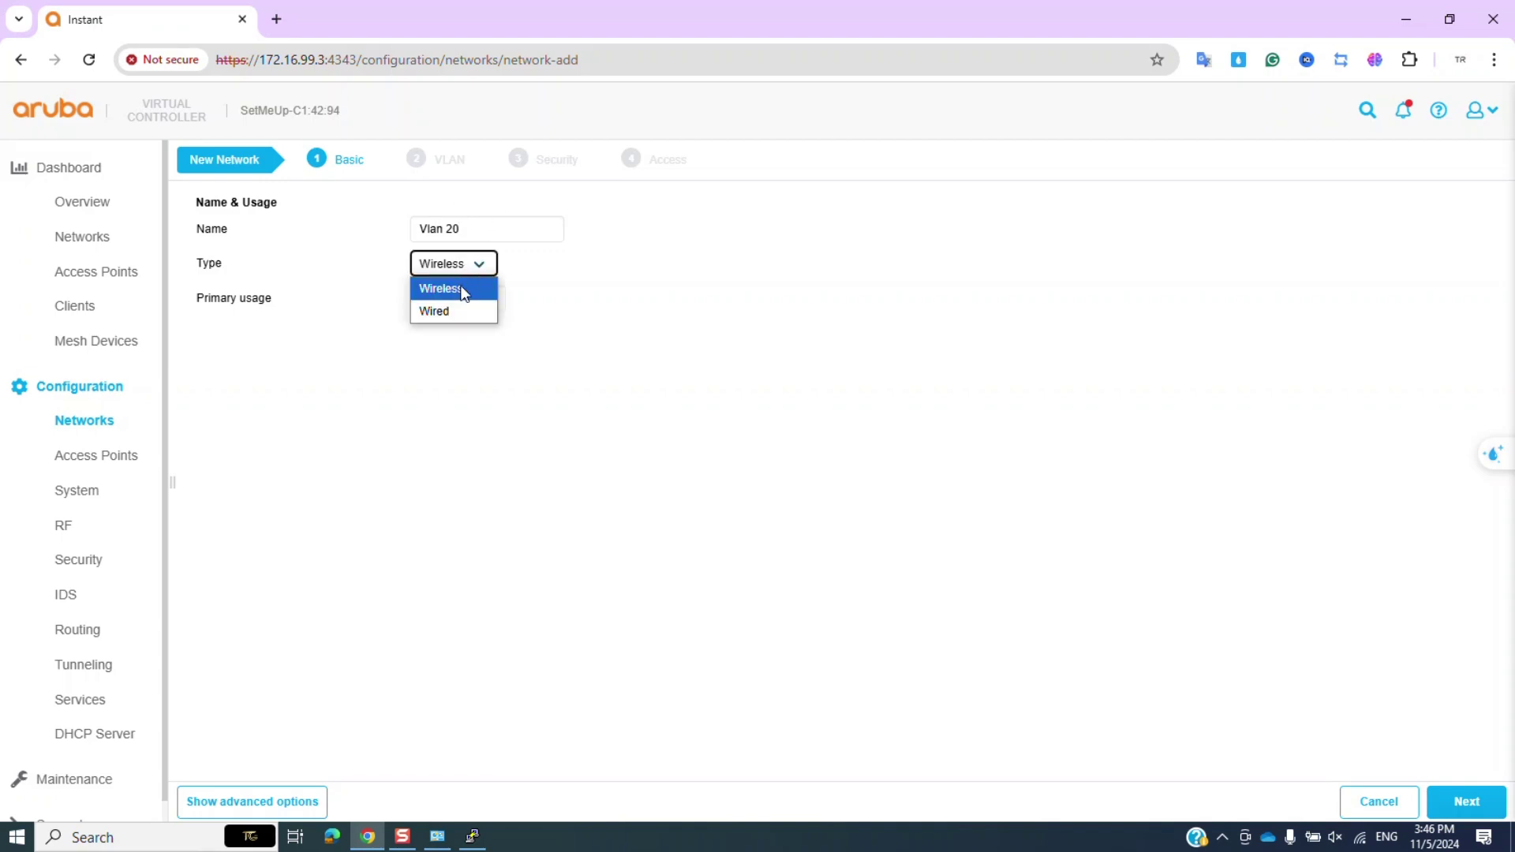
{"action": "left_click", "coordinate": [464, 290]}
{"action": "left_click", "coordinate": [467, 301]}
{"action": "left_click", "coordinate": [464, 322]}
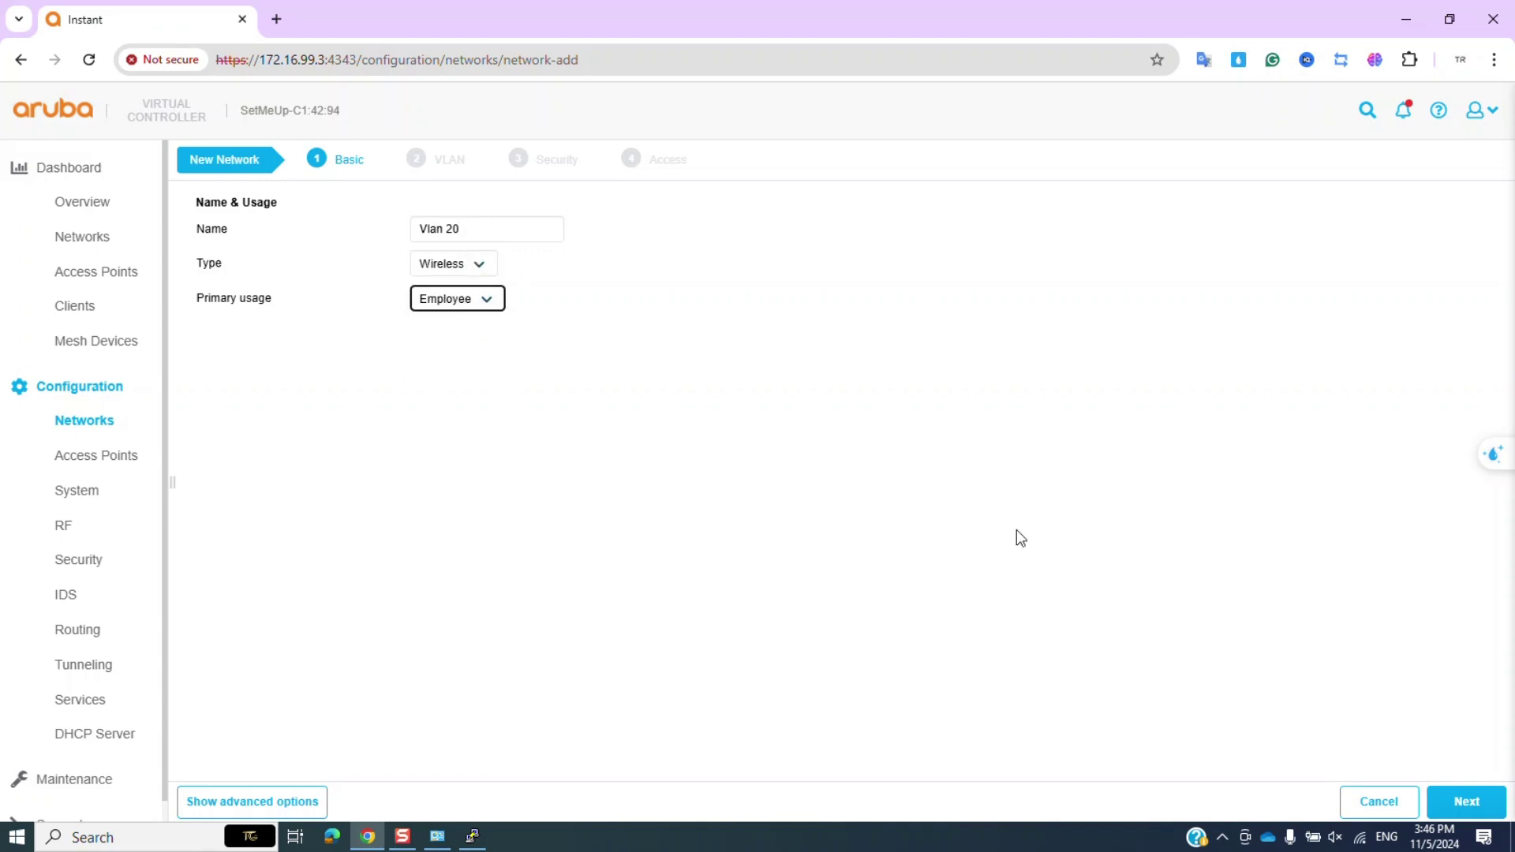
{"action": "left_click", "coordinate": [1466, 801]}
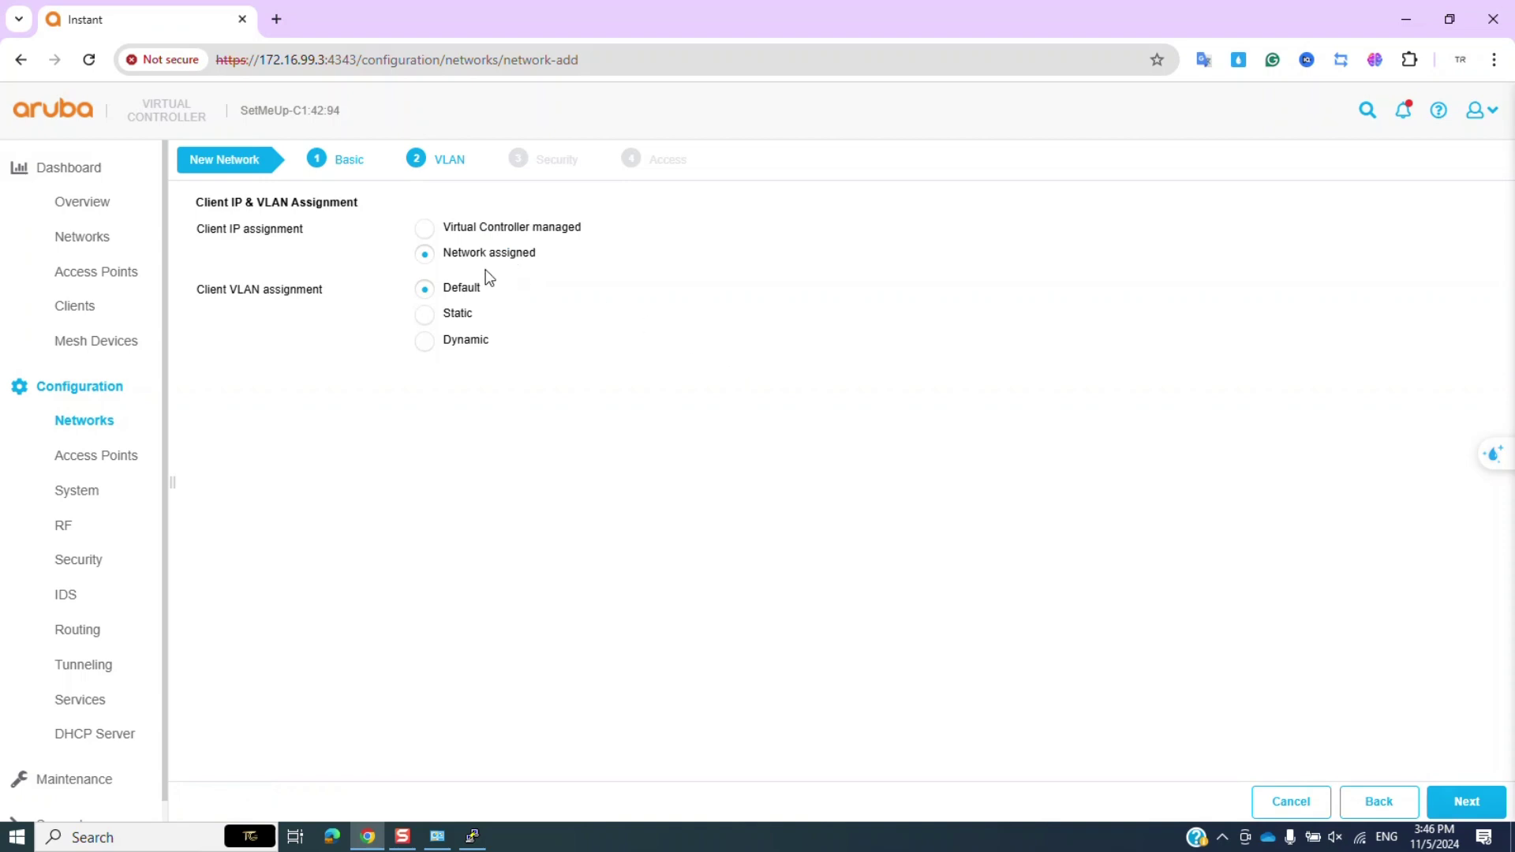
Assign clients static VLAN 20.
{"action": "left_click", "coordinate": [456, 313]}
{"action": "left_click", "coordinate": [438, 377]}
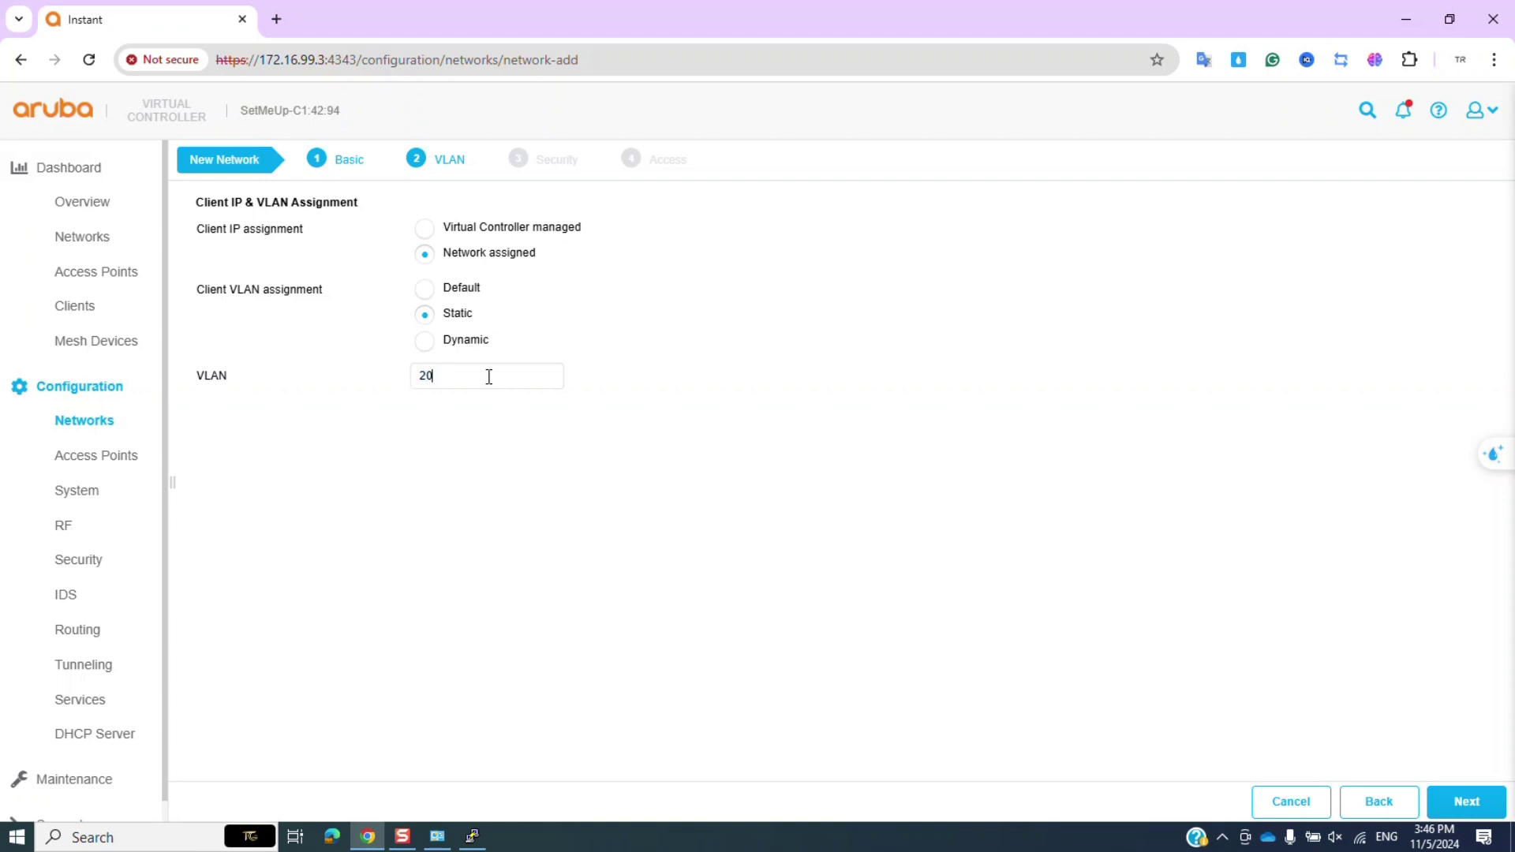
{"action": "left_click", "coordinate": [1443, 810]}
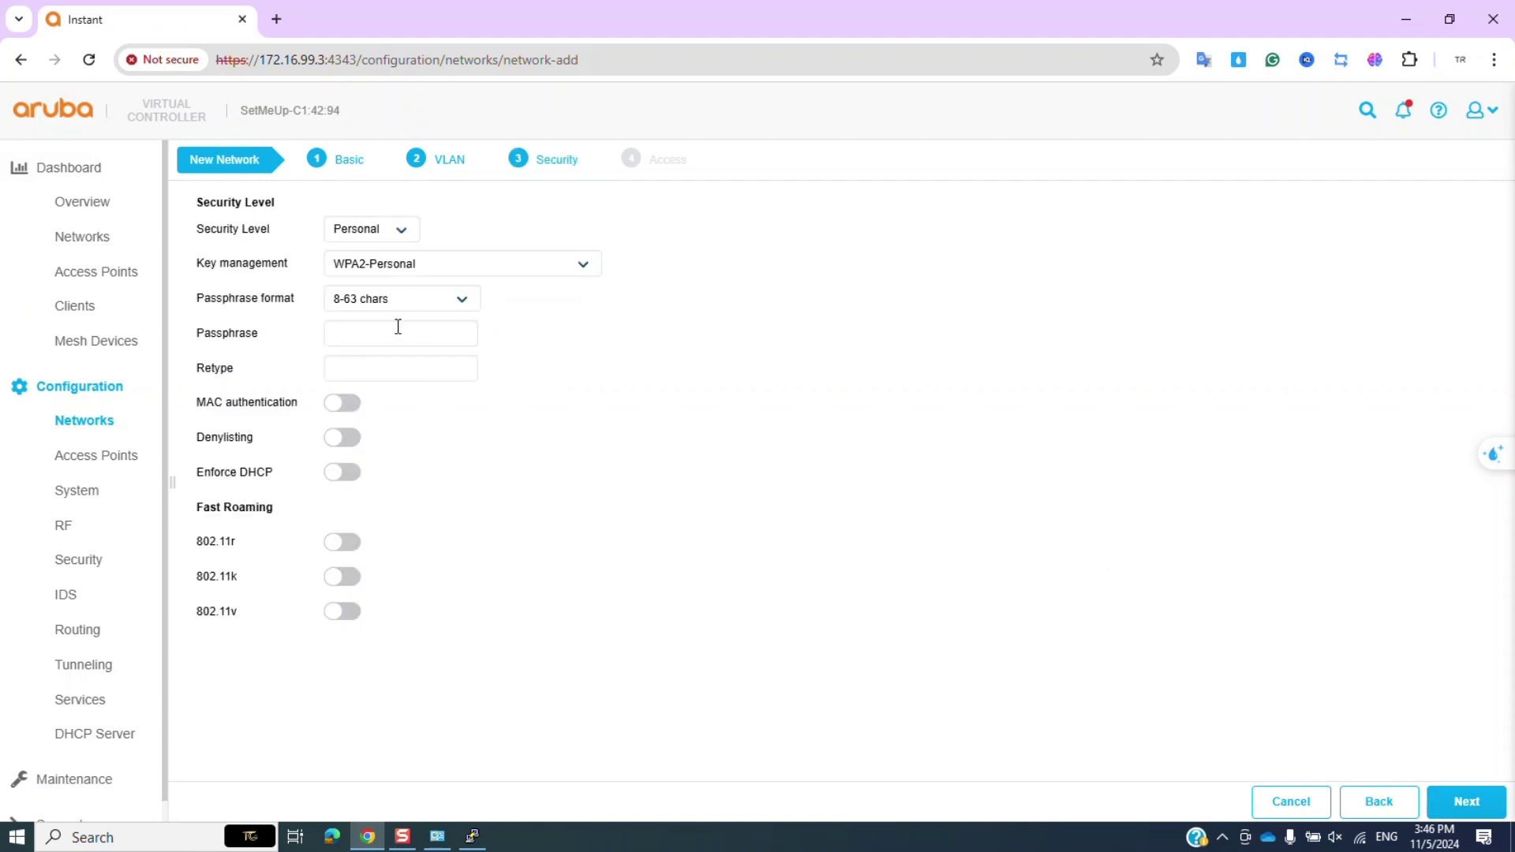
Keep Personal security level with WPA2-Personal key management.
{"action": "left_click", "coordinate": [395, 233]}
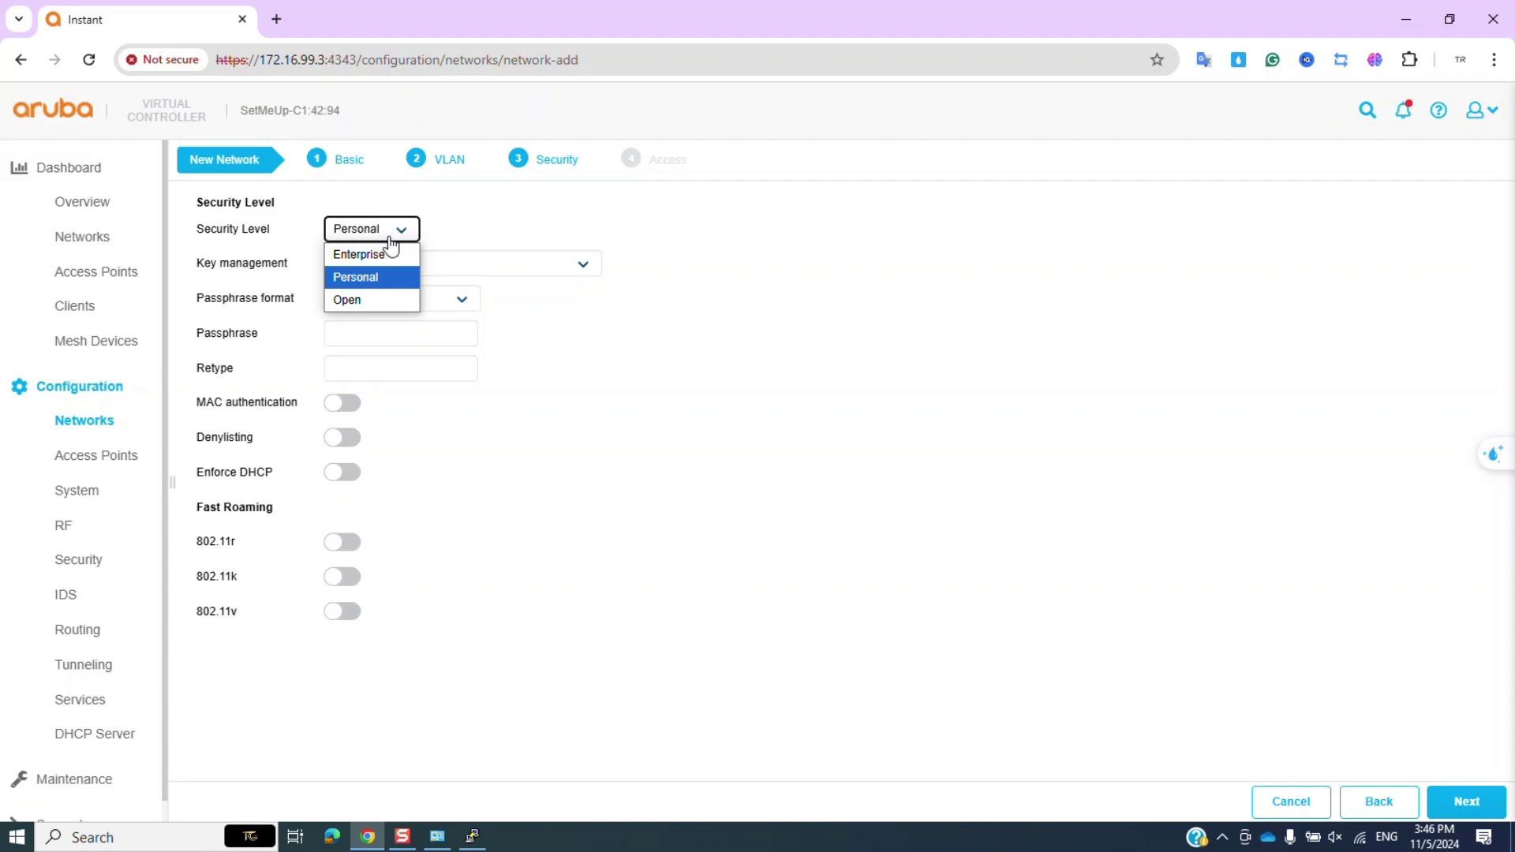
{"action": "left_click", "coordinate": [382, 277]}
{"action": "left_click", "coordinate": [426, 265]}
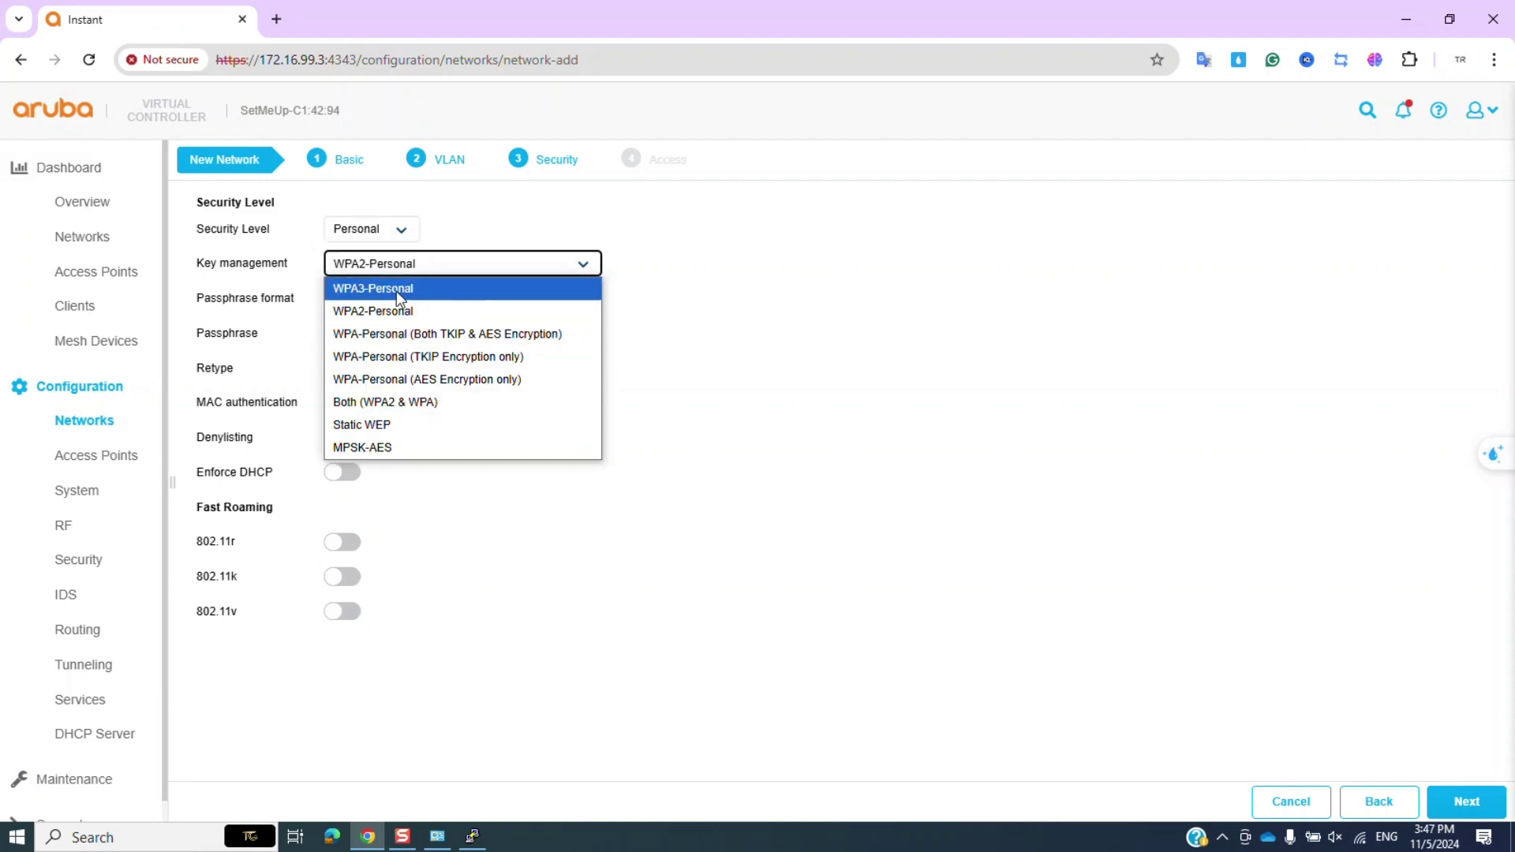
{"action": "left_click", "coordinate": [379, 229]}
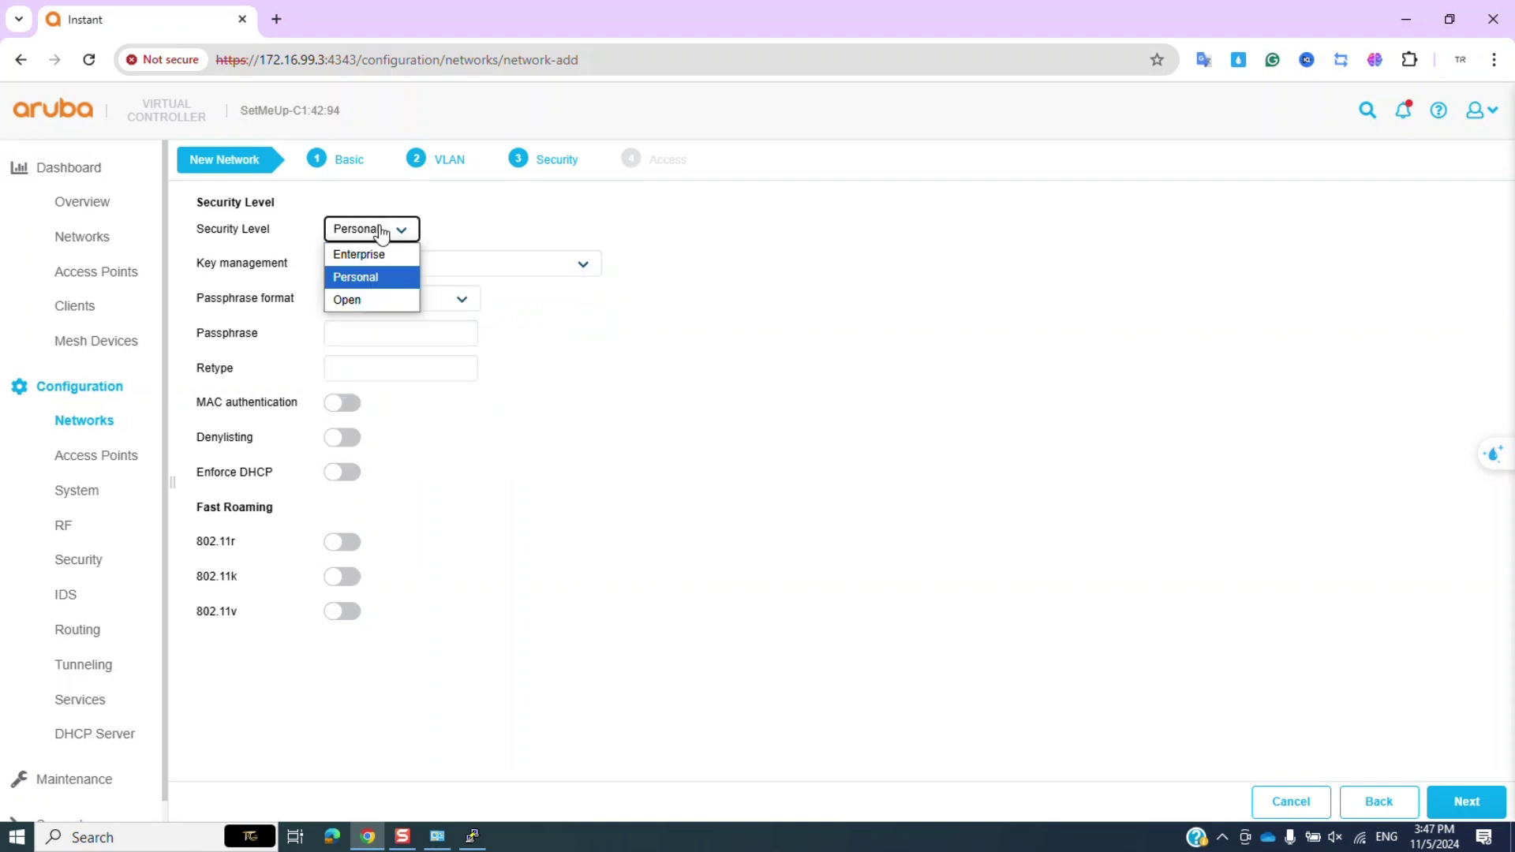
{"action": "left_click", "coordinate": [373, 282]}
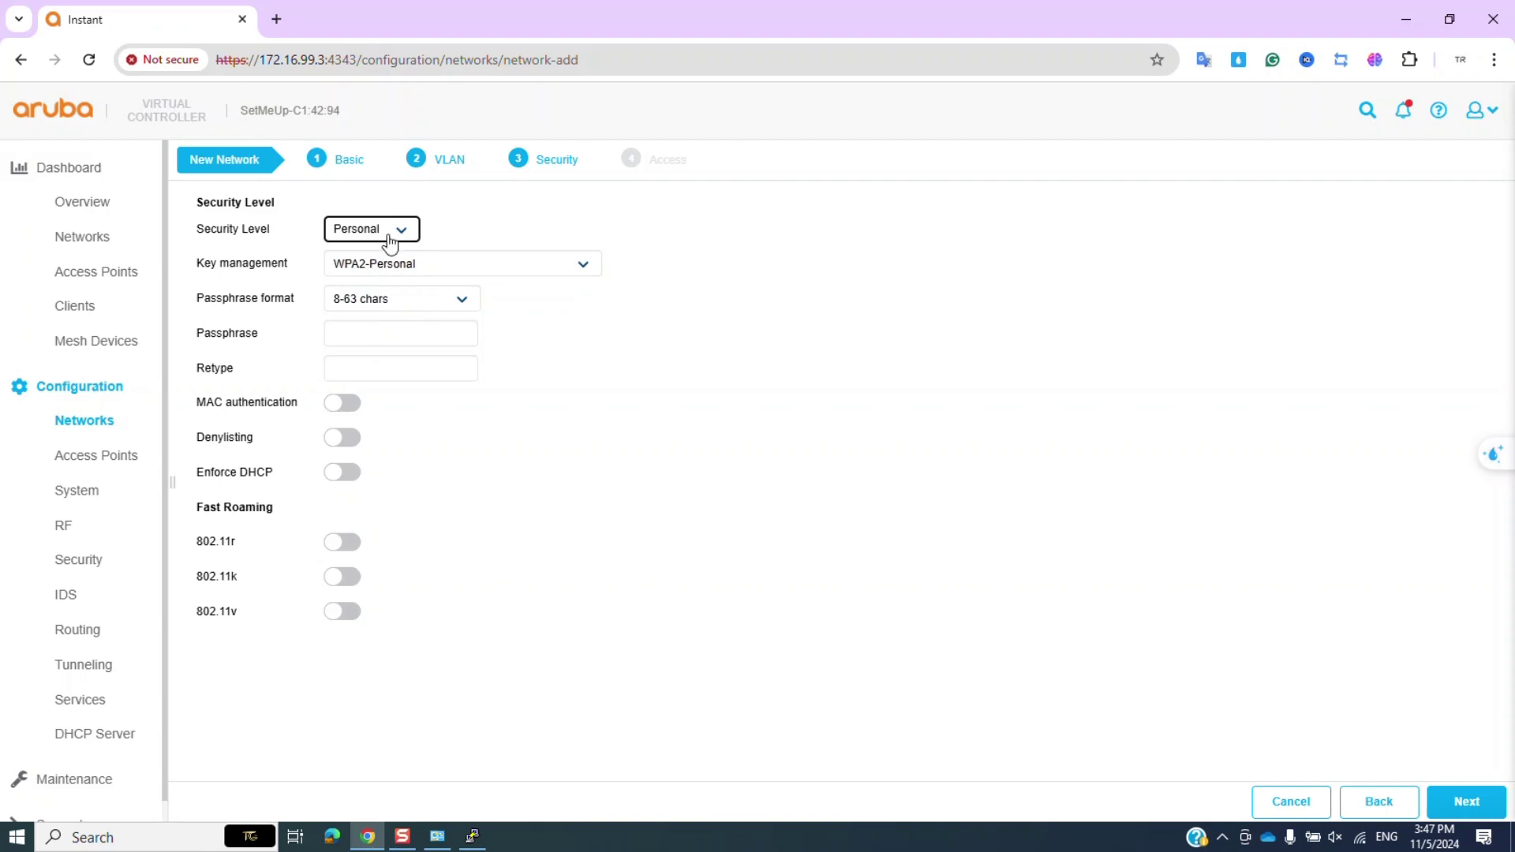
{"action": "left_click", "coordinate": [409, 272]}
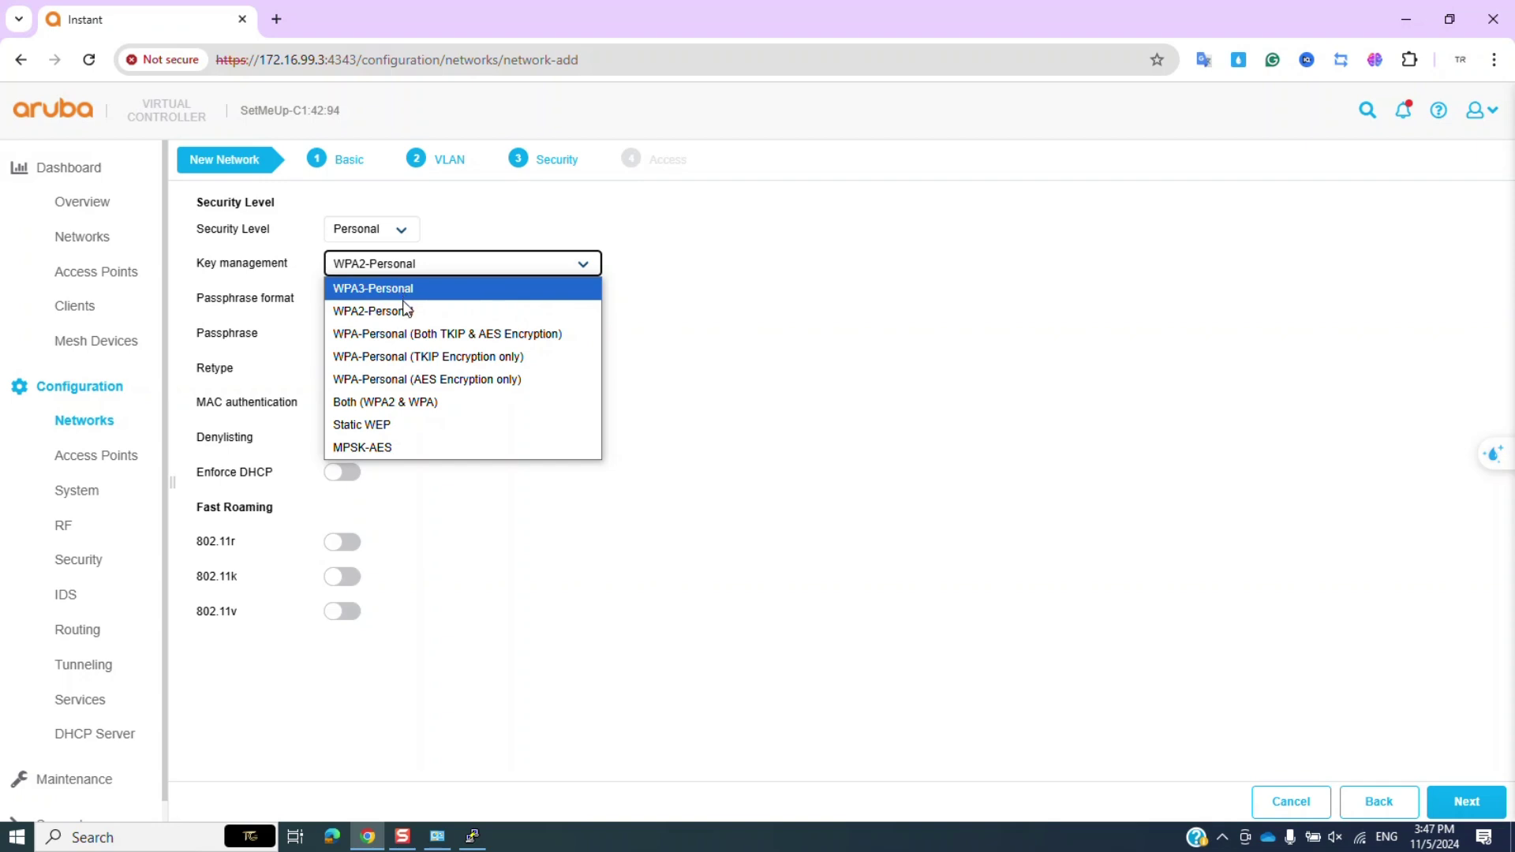
{"action": "left_click", "coordinate": [403, 310]}
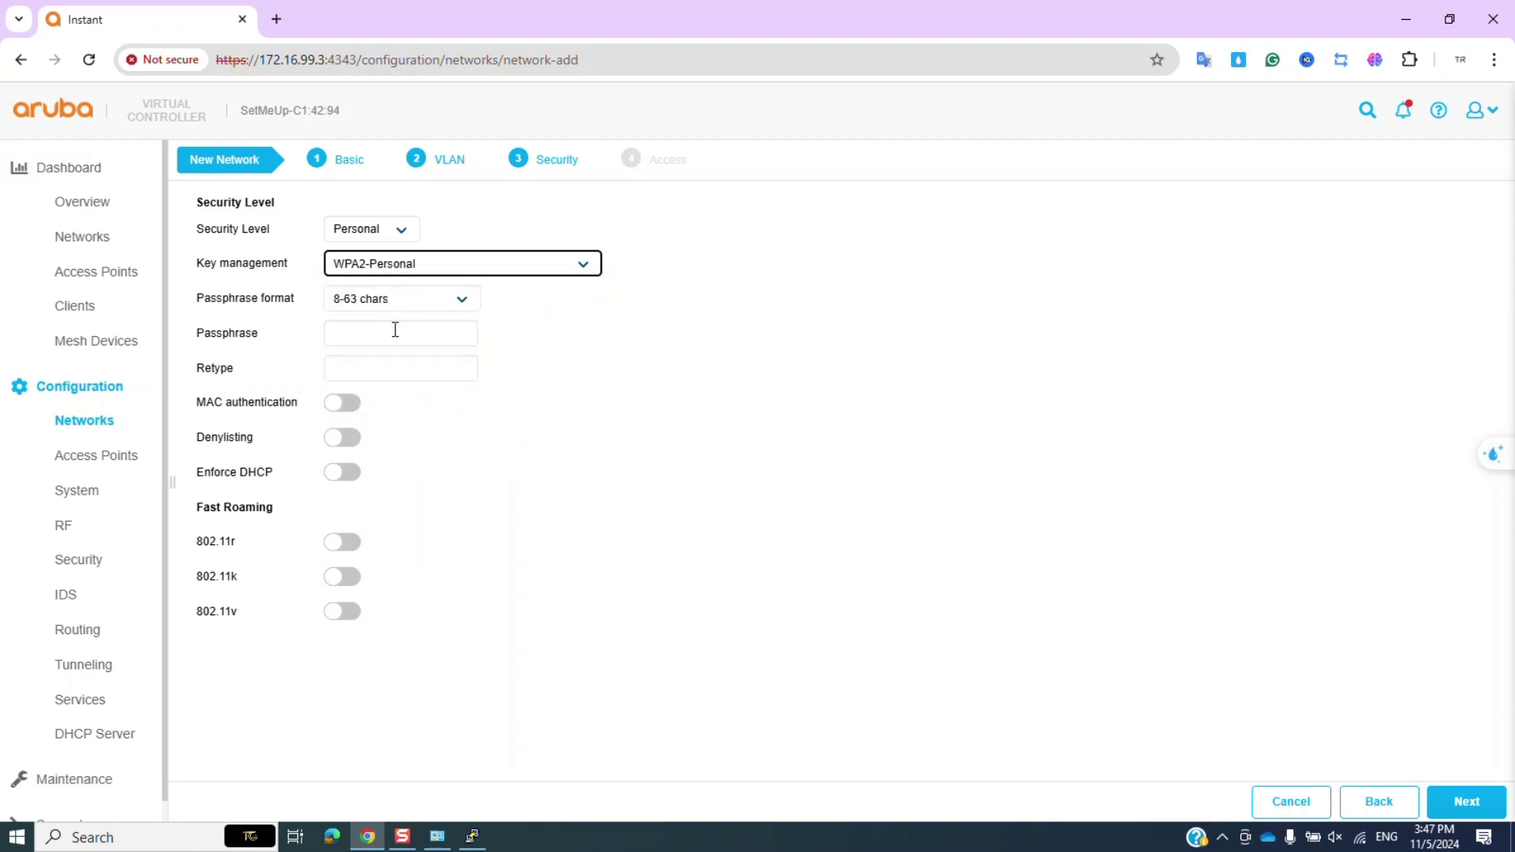
Enter the network passphrase and finish creating the Vlan 20 network.
{"action": "left_click", "coordinate": [396, 333]}
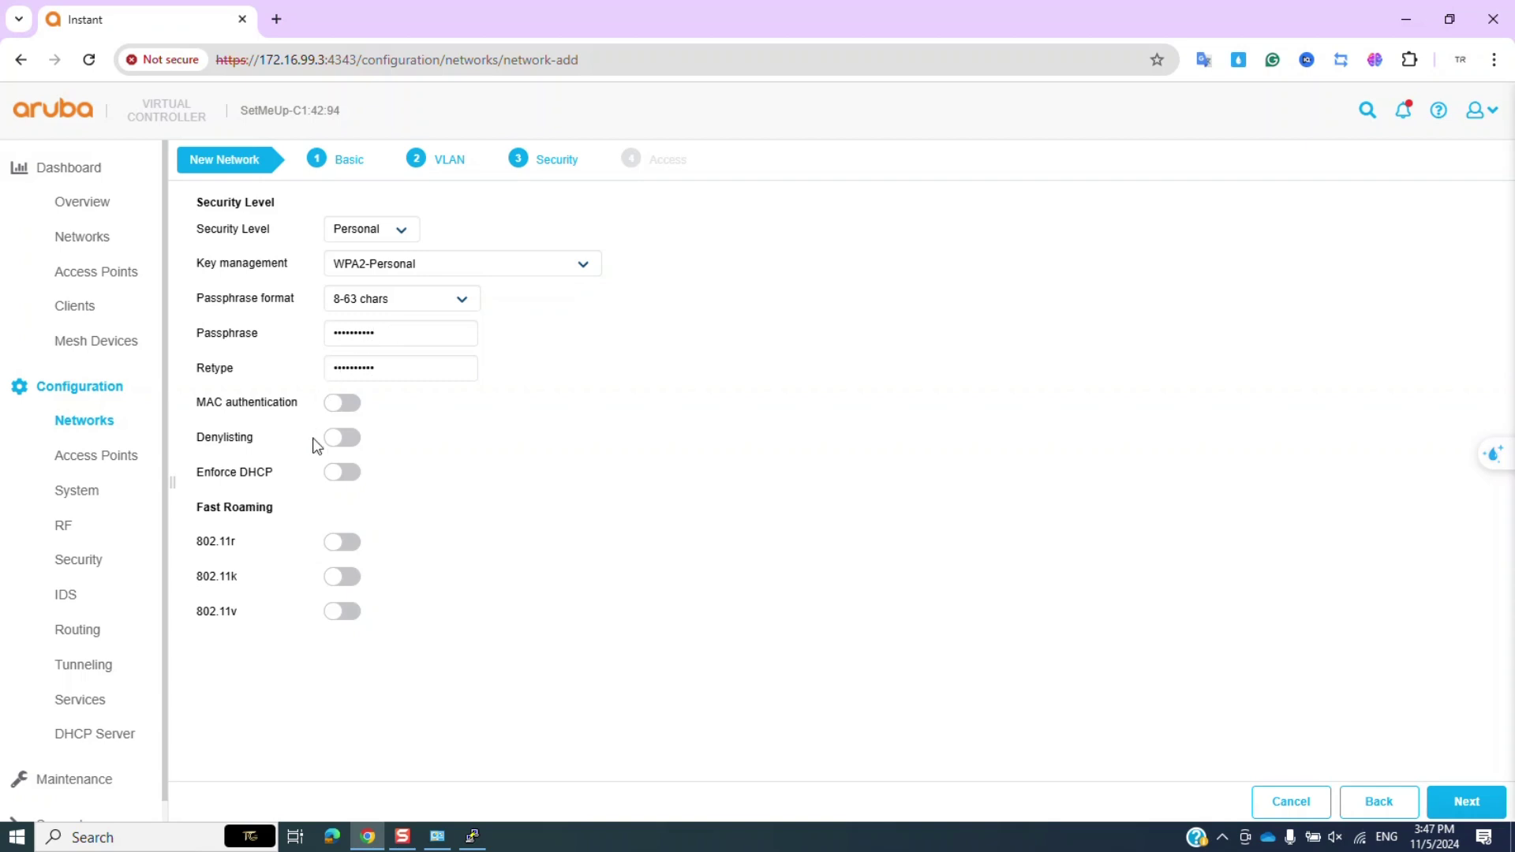
{"action": "left_click", "coordinate": [1454, 800]}
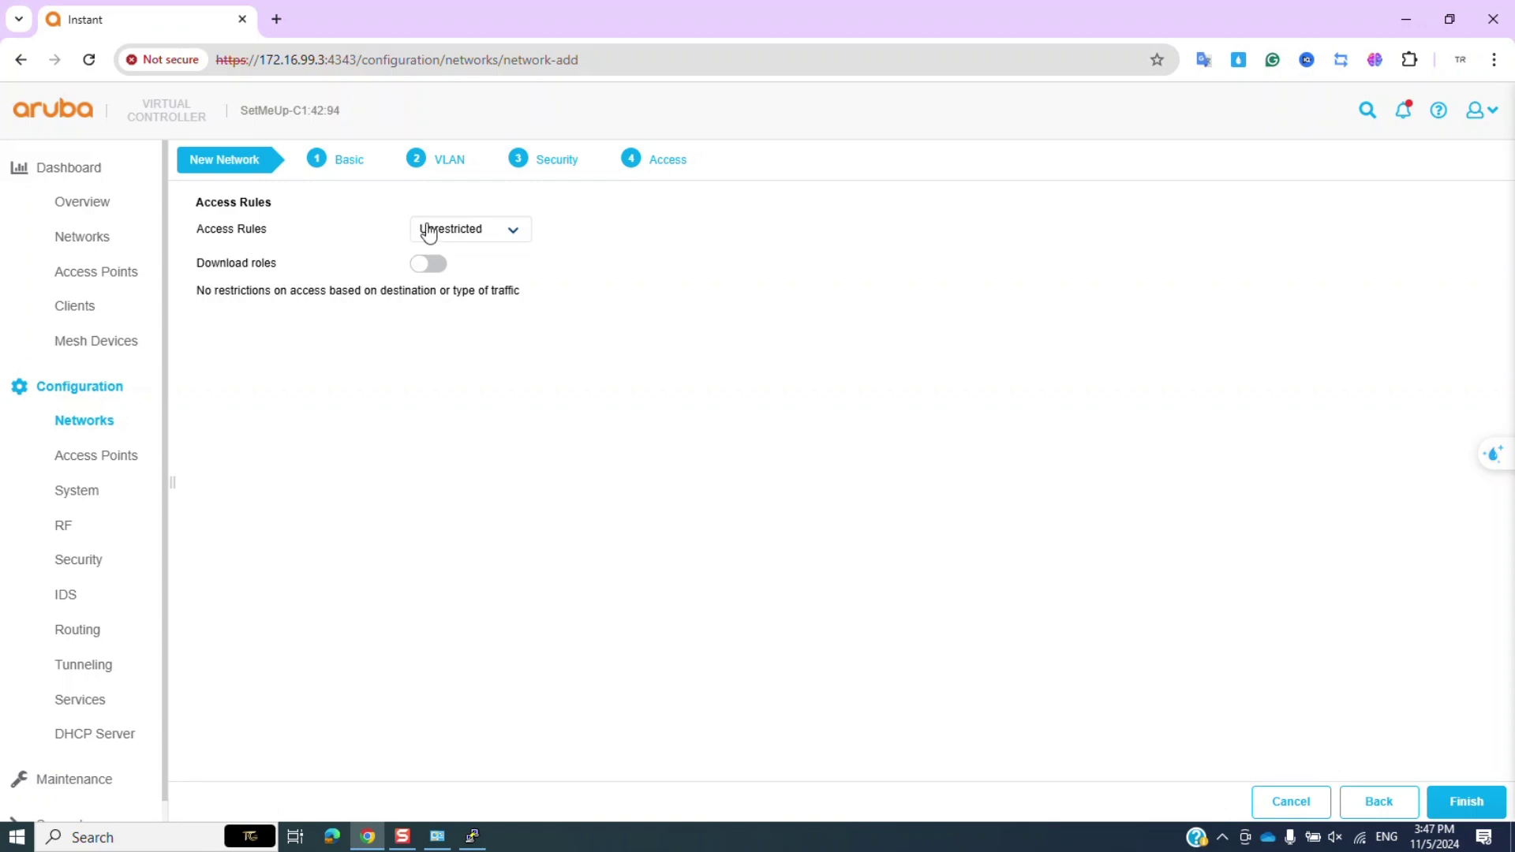
{"action": "left_click", "coordinate": [1461, 801]}
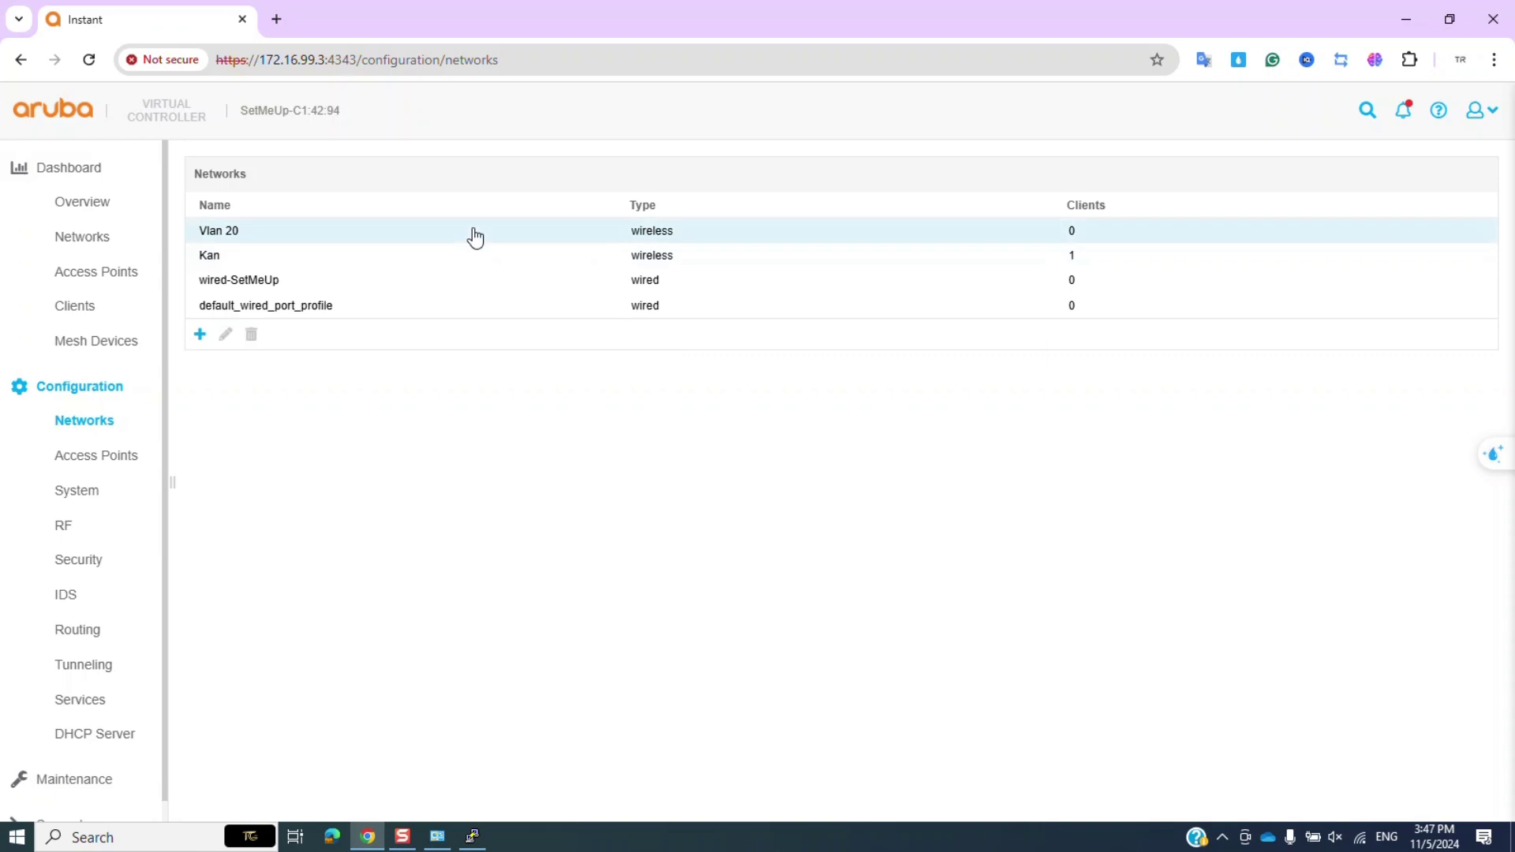
Start a new Wireless network named Vlan 30 with Employee primary usage.
{"action": "left_click", "coordinate": [477, 236]}
{"action": "left_click", "coordinate": [199, 334]}
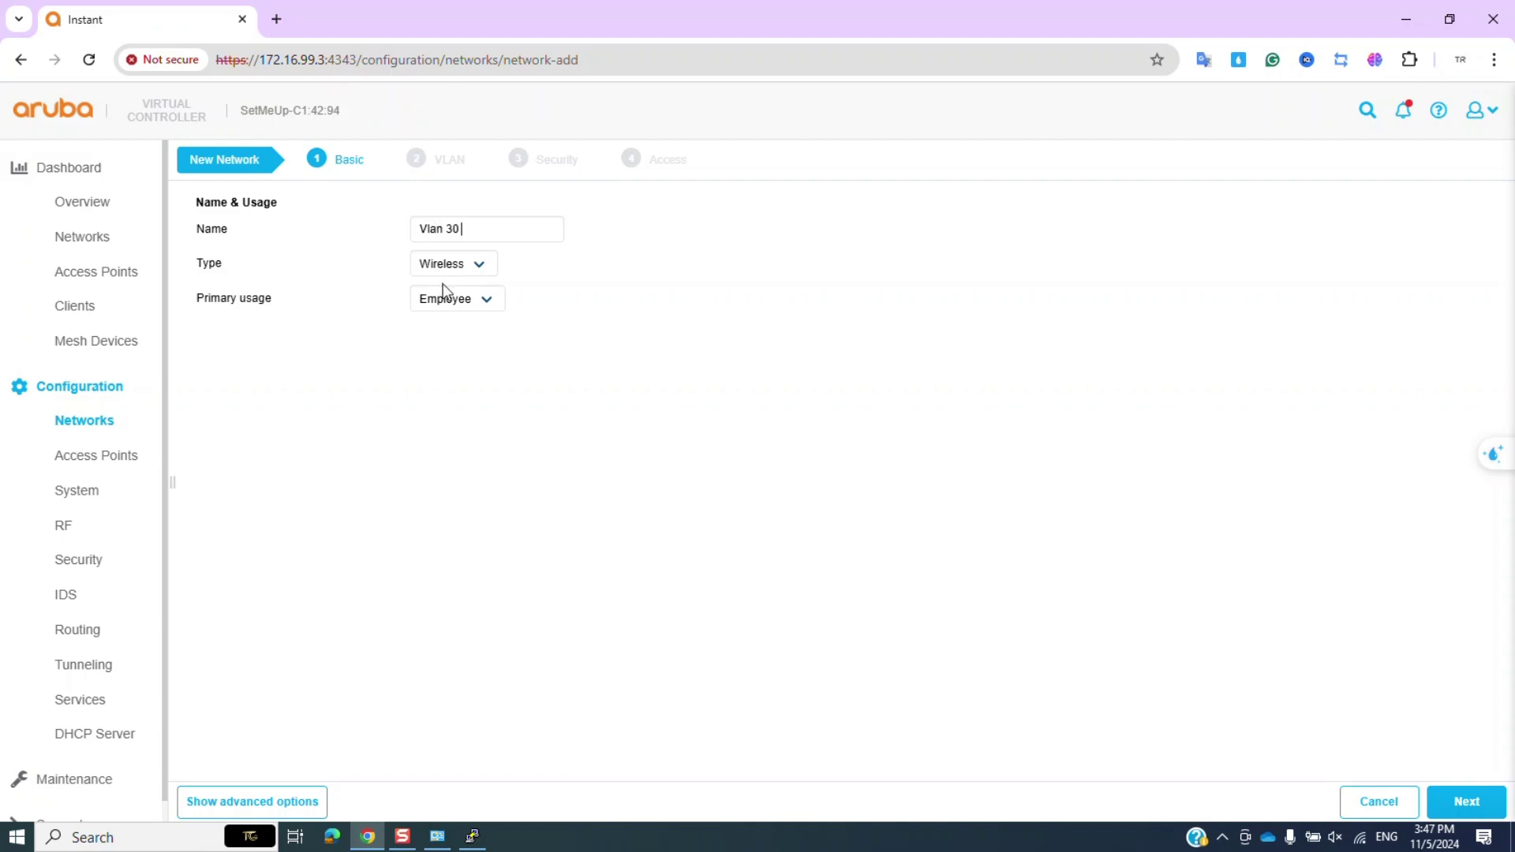
{"action": "left_click", "coordinate": [454, 264]}
{"action": "left_click", "coordinate": [456, 289]}
{"action": "left_click", "coordinate": [460, 300]}
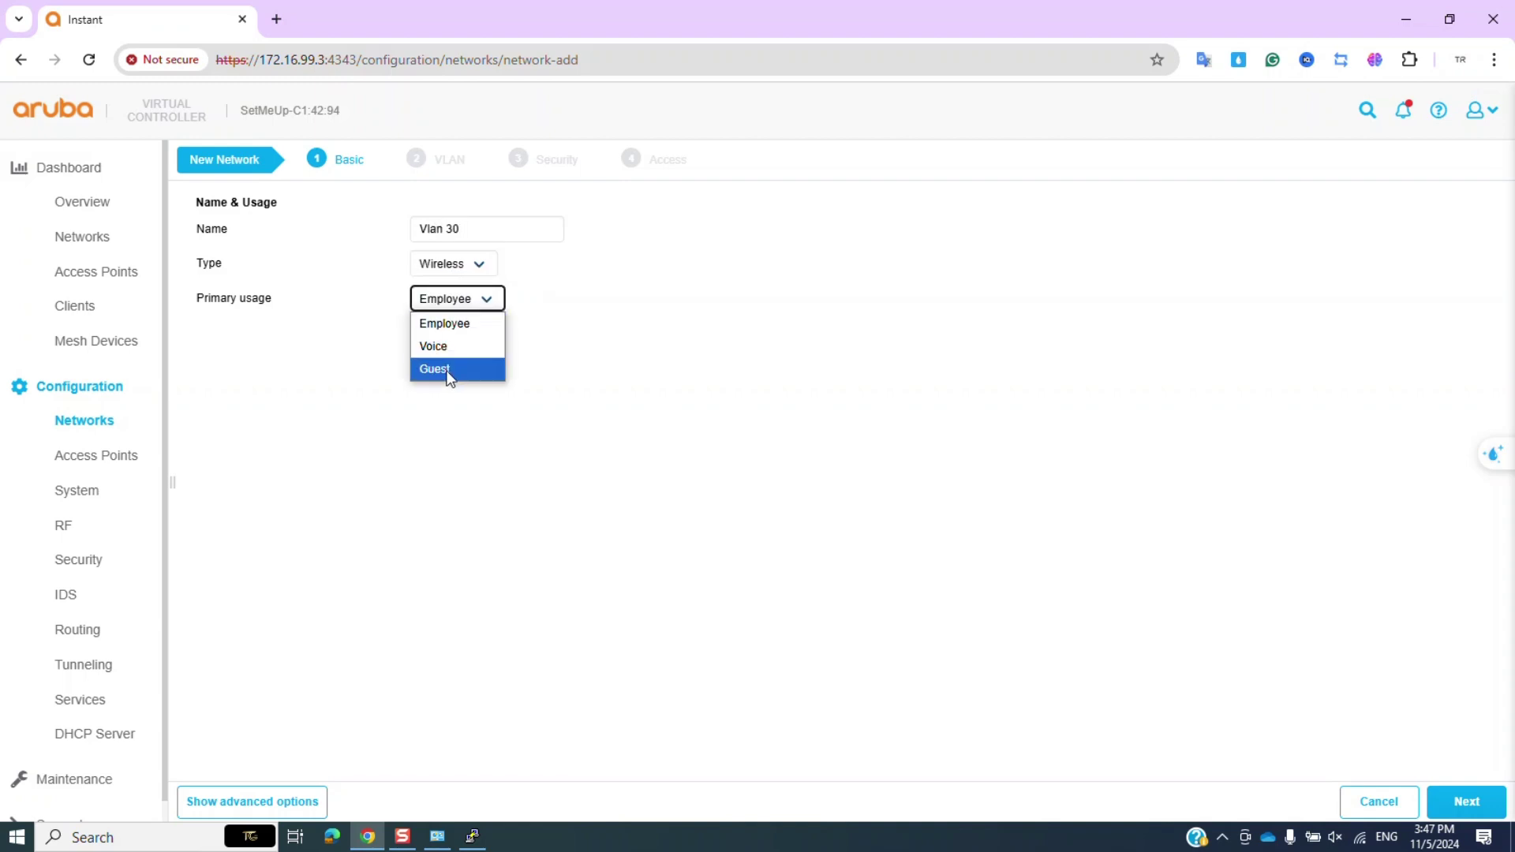
{"action": "left_click", "coordinate": [447, 373]}
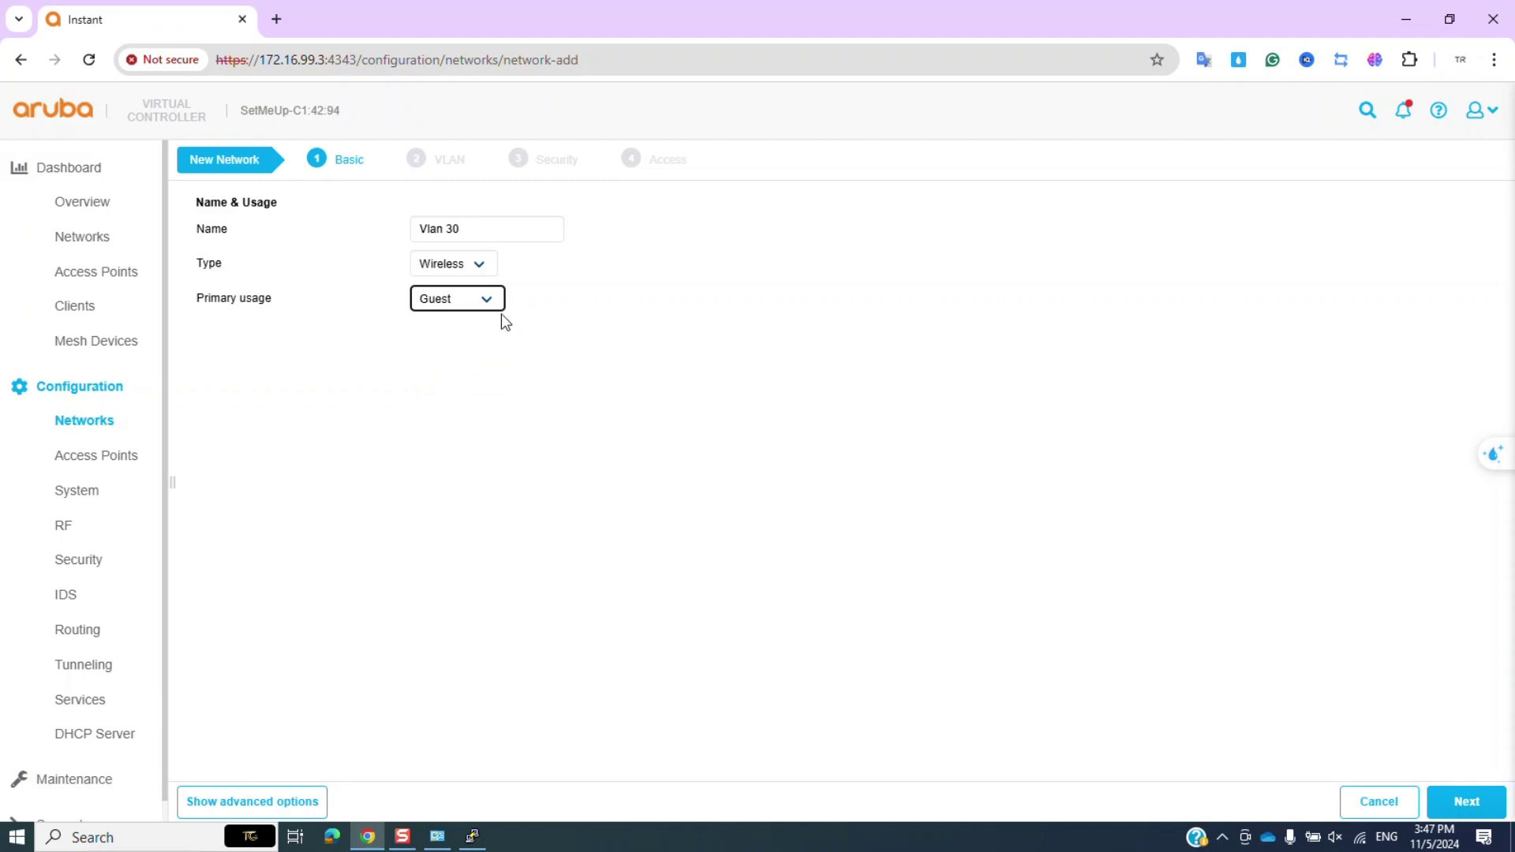
{"action": "left_click", "coordinate": [473, 302]}
{"action": "left_click", "coordinate": [454, 324]}
{"action": "left_click", "coordinate": [461, 306]}
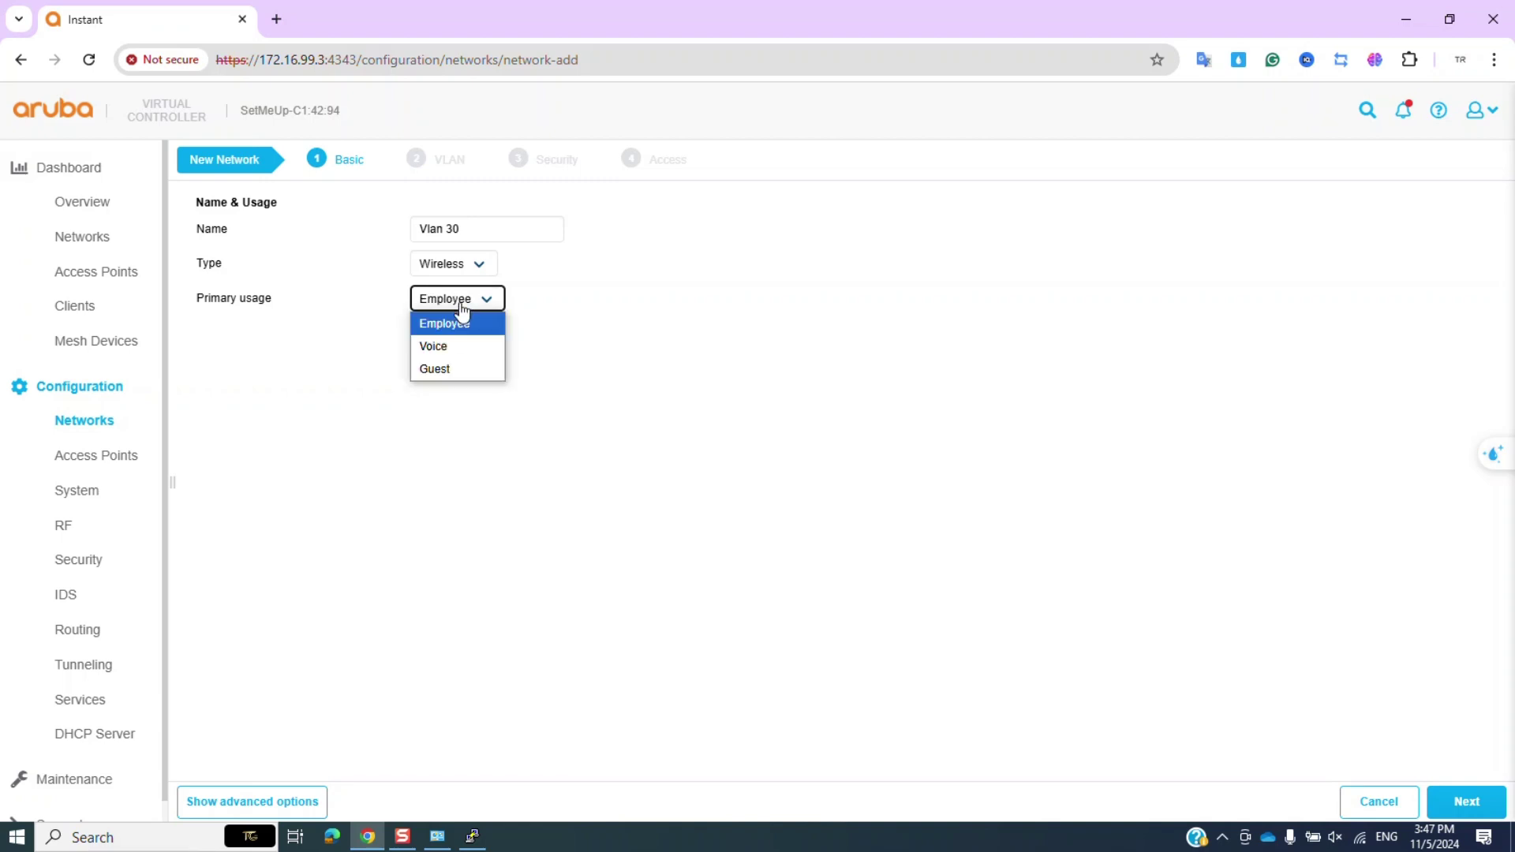
{"action": "left_click", "coordinate": [454, 325]}
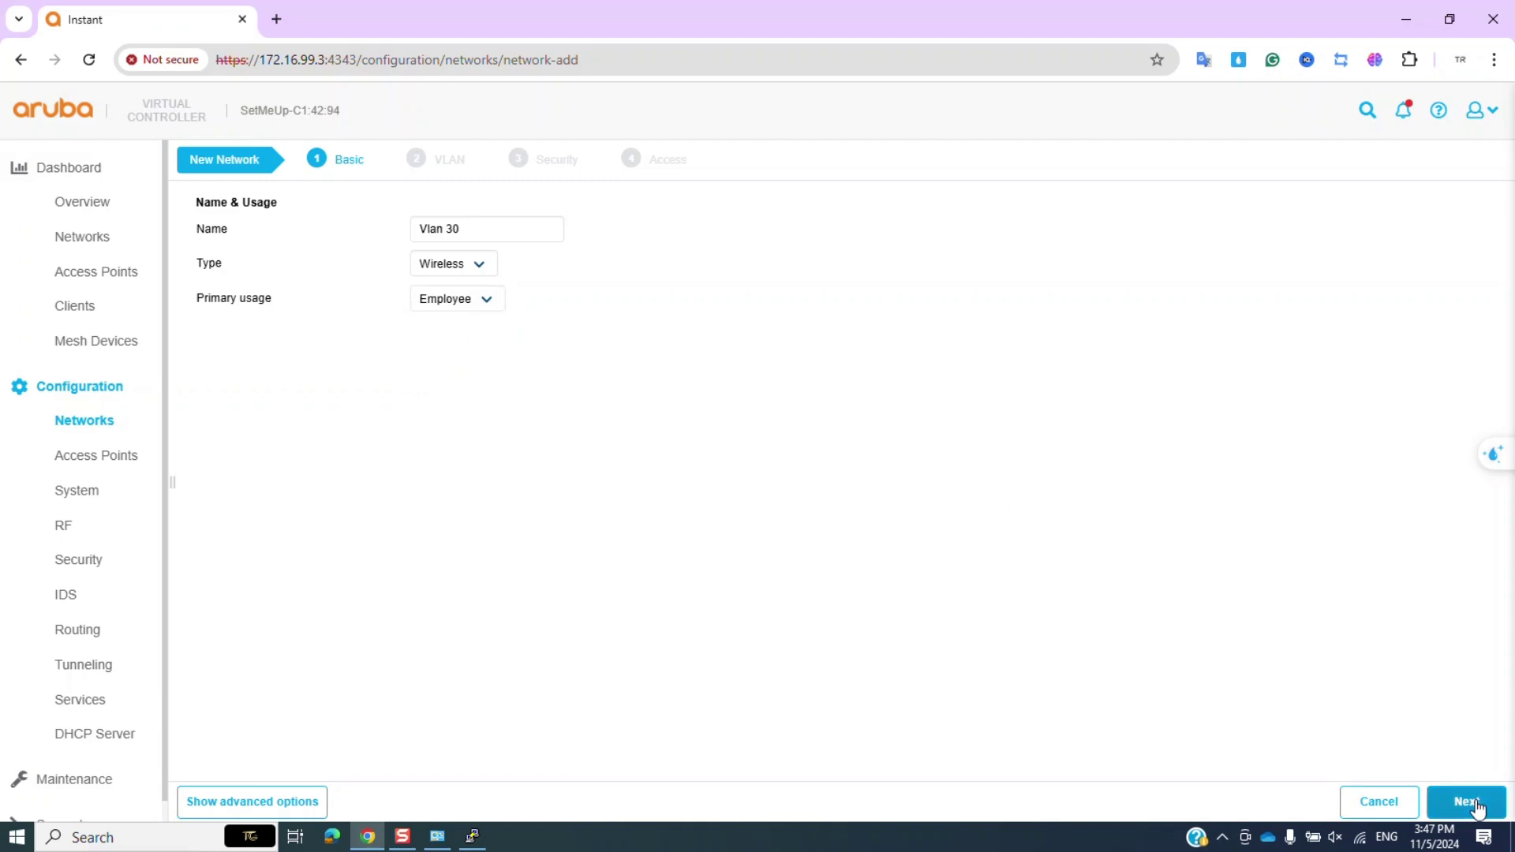
{"action": "left_click", "coordinate": [1465, 801]}
Assign static VLAN 30, set Open security, and finish the Vlan 30 network.
{"action": "left_click", "coordinate": [457, 316]}
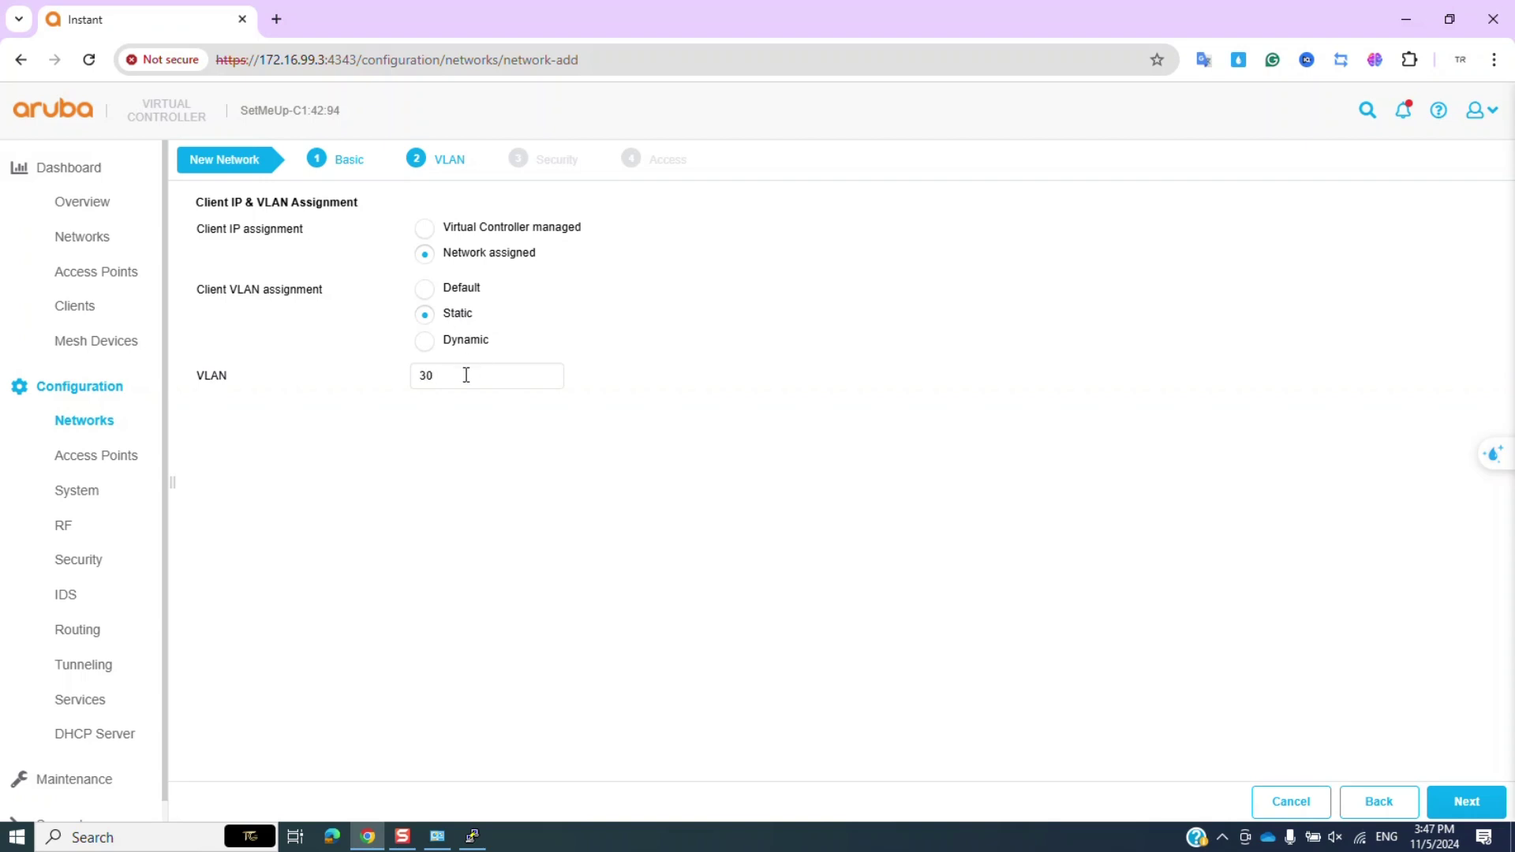
{"action": "left_click", "coordinate": [1456, 801]}
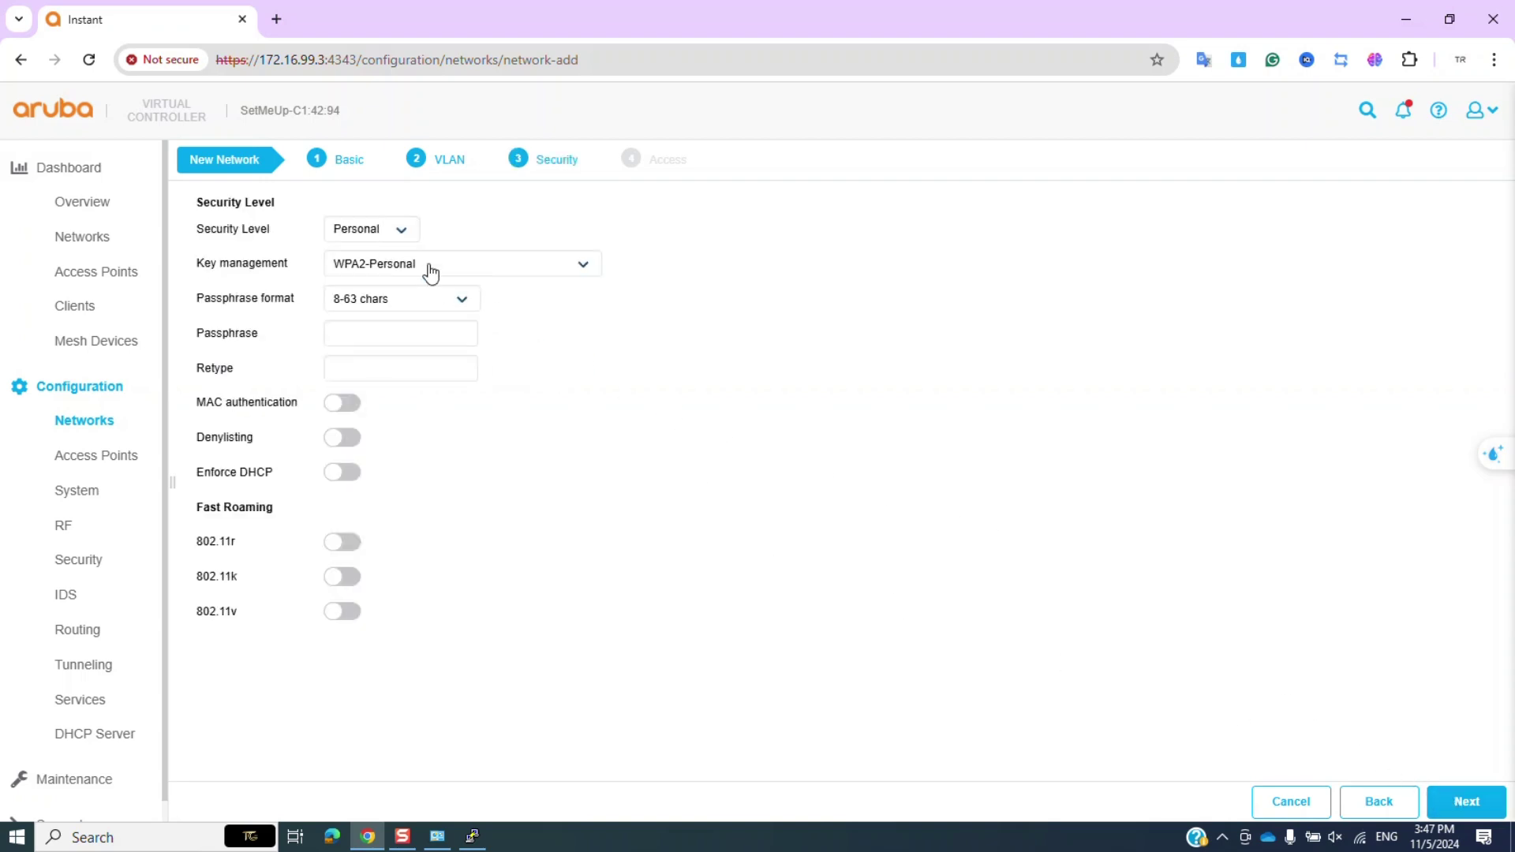
{"action": "left_click", "coordinate": [397, 231]}
{"action": "left_click", "coordinate": [365, 300]}
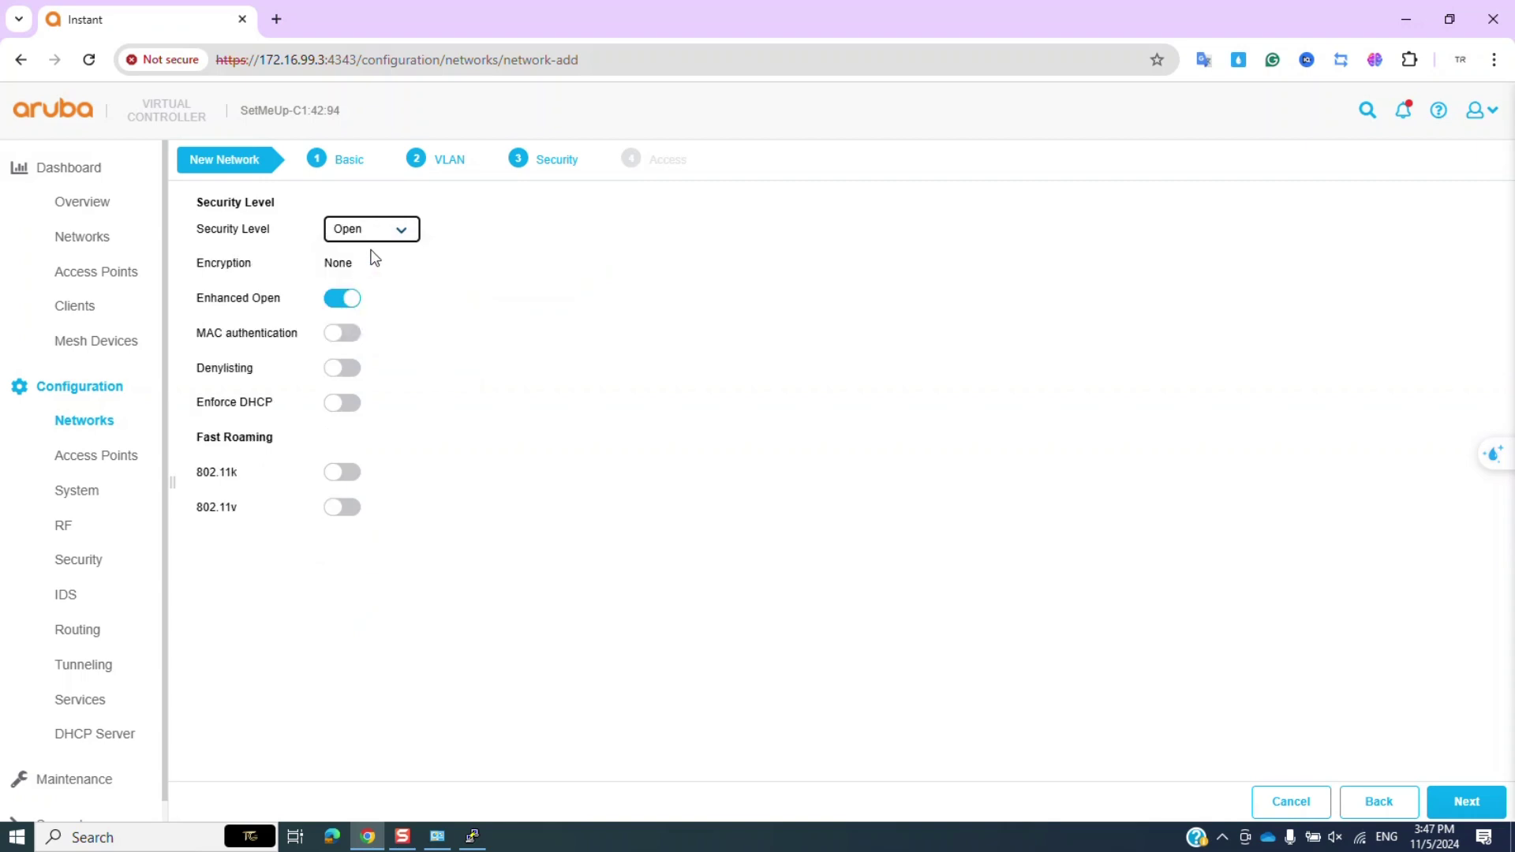
{"action": "left_click", "coordinate": [1469, 800]}
{"action": "left_click", "coordinate": [1450, 799]}
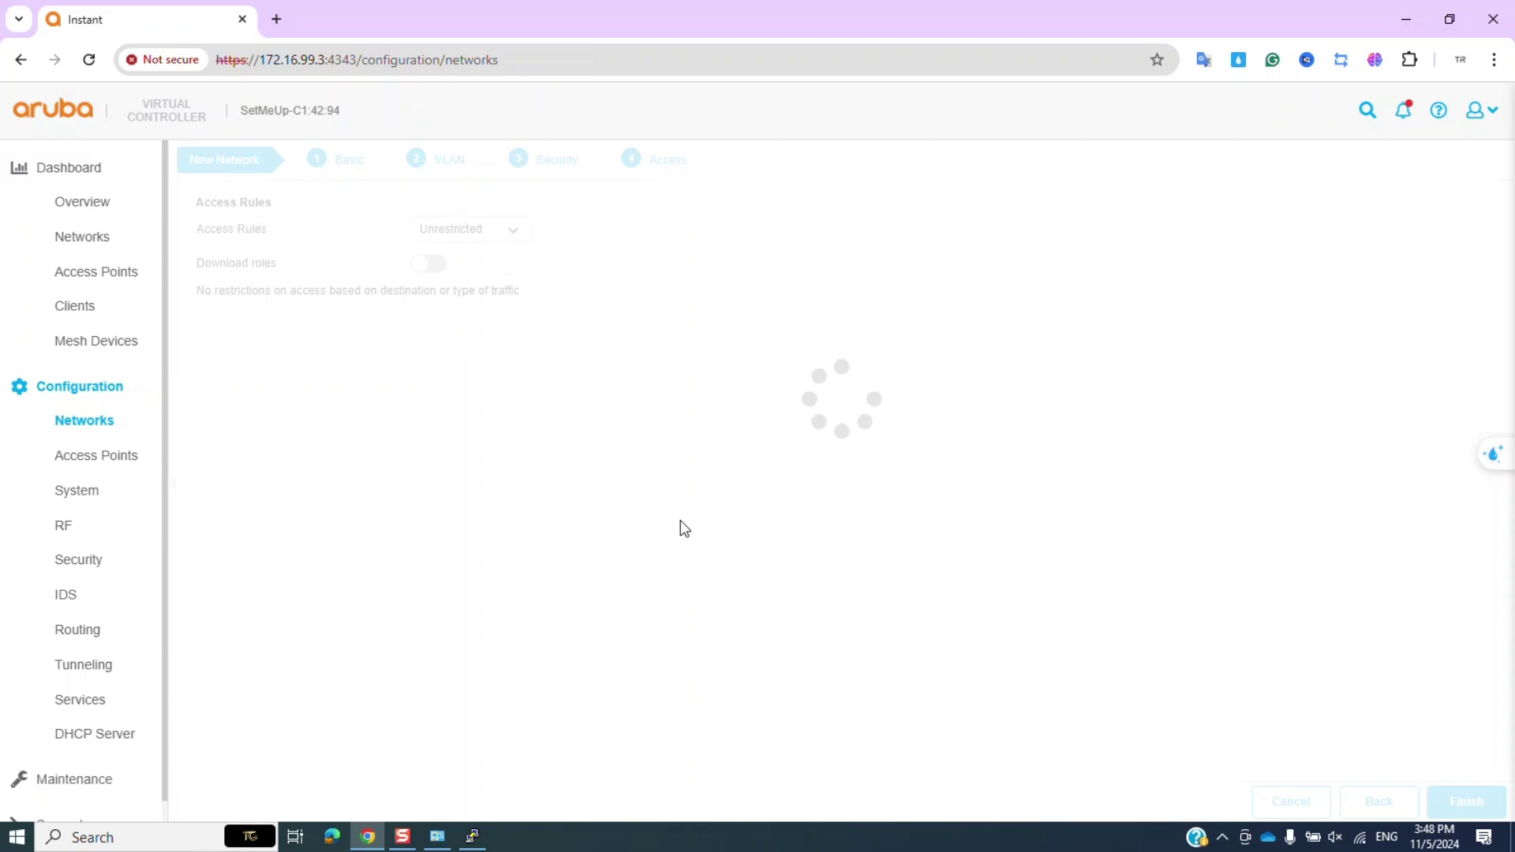
Review the Vlan 30, Kan and Vlan 20 entries in Aruba's networks list.
{"action": "left_click", "coordinate": [292, 287]}
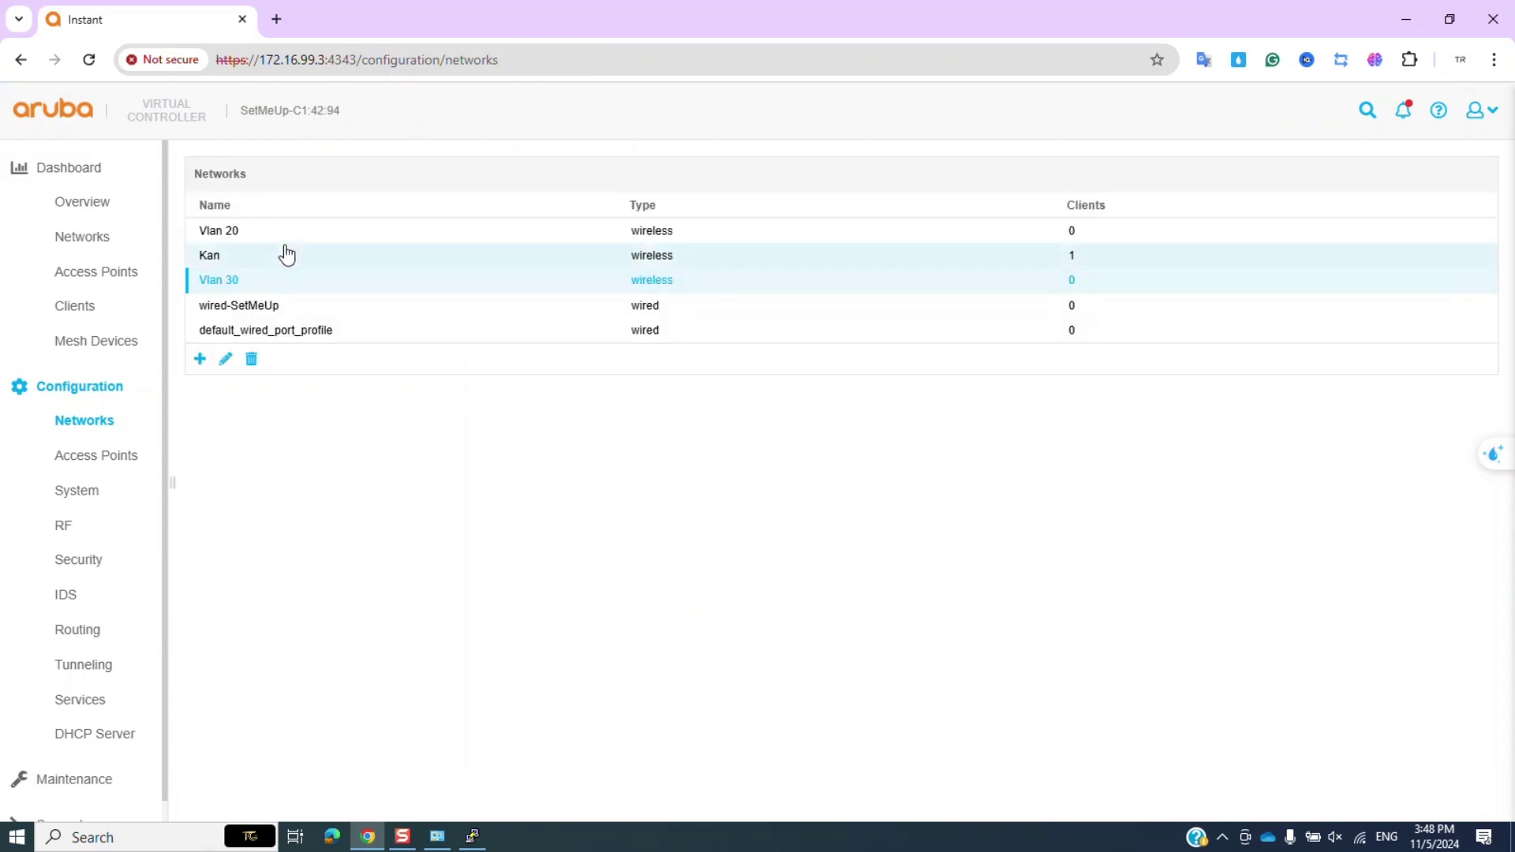
{"action": "left_click", "coordinate": [284, 236]}
{"action": "left_click", "coordinate": [283, 254]}
{"action": "left_click", "coordinate": [284, 237]}
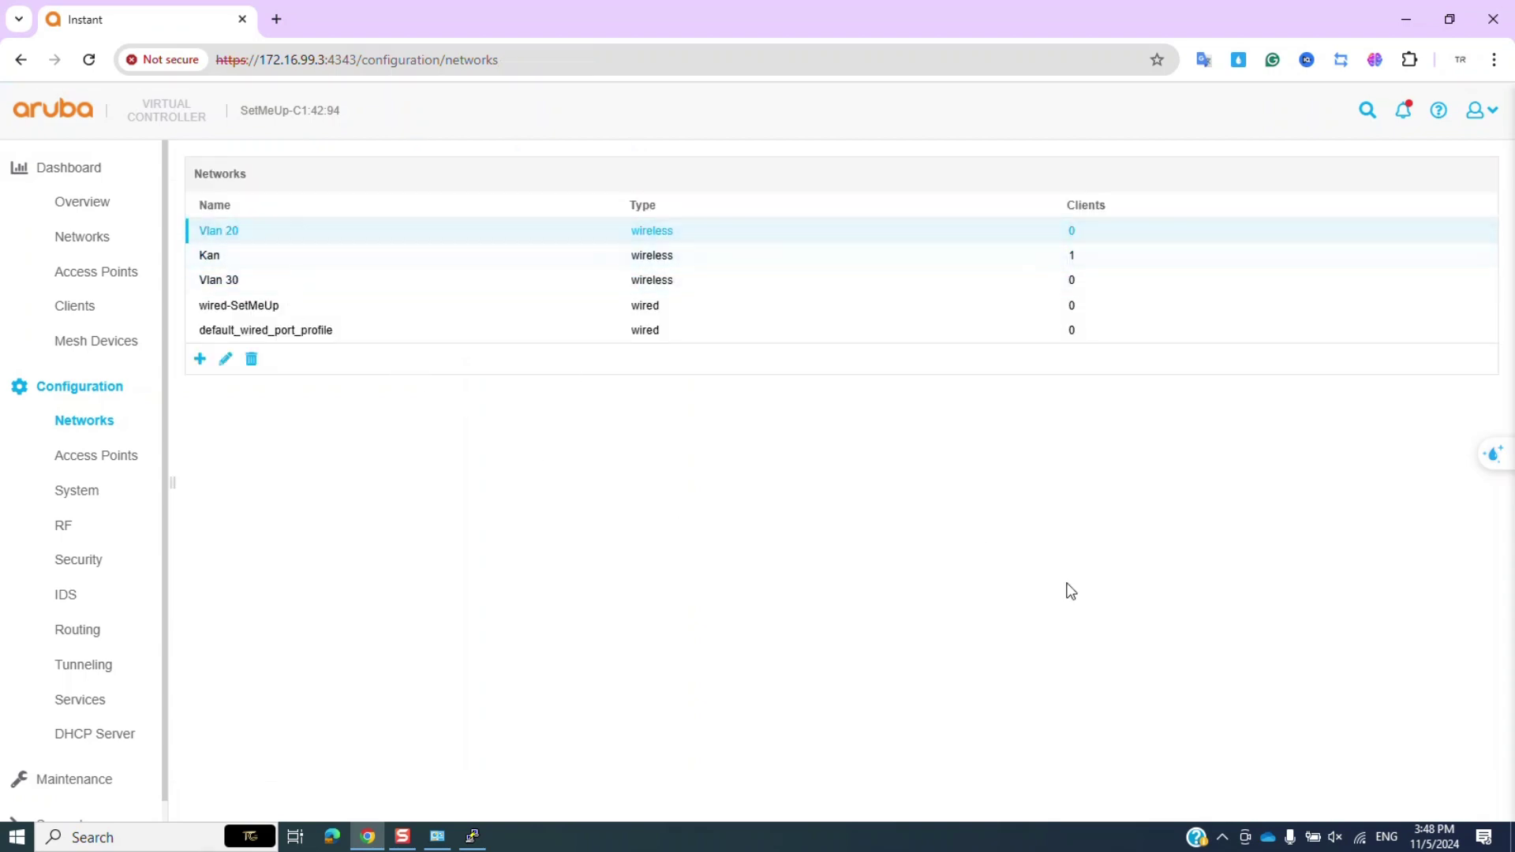
Connect the PC to Vlan 20 Wi-Fi with its security key and allow discovery.
{"action": "left_click", "coordinate": [1359, 837]}
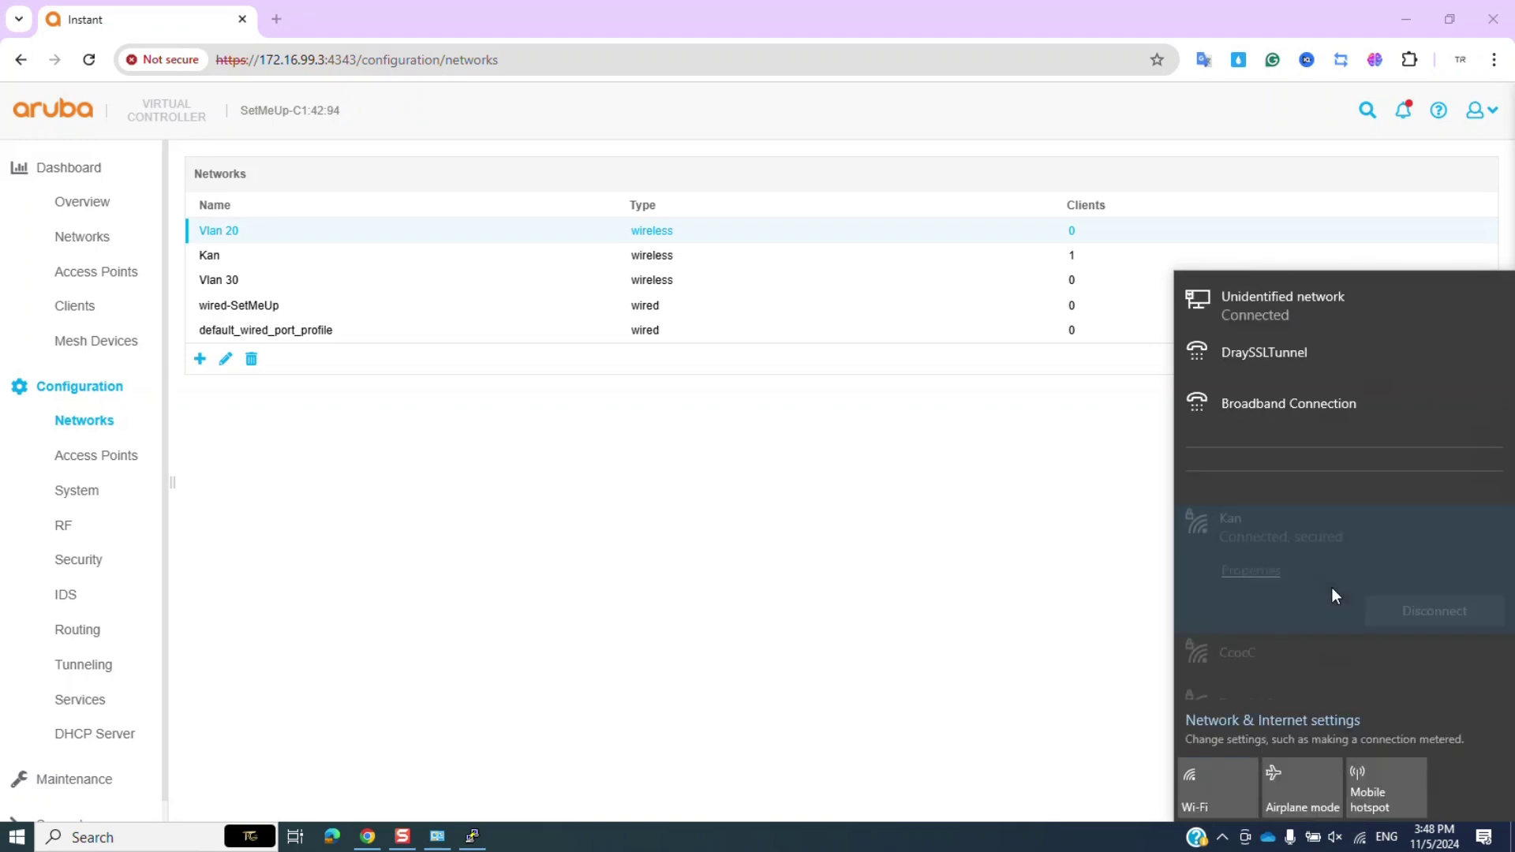
{"action": "scroll", "coordinate": [1324, 561], "scroll_direction": "down", "scroll_amount": 4}
{"action": "scroll", "coordinate": [1324, 566], "scroll_direction": "down", "scroll_amount": 5}
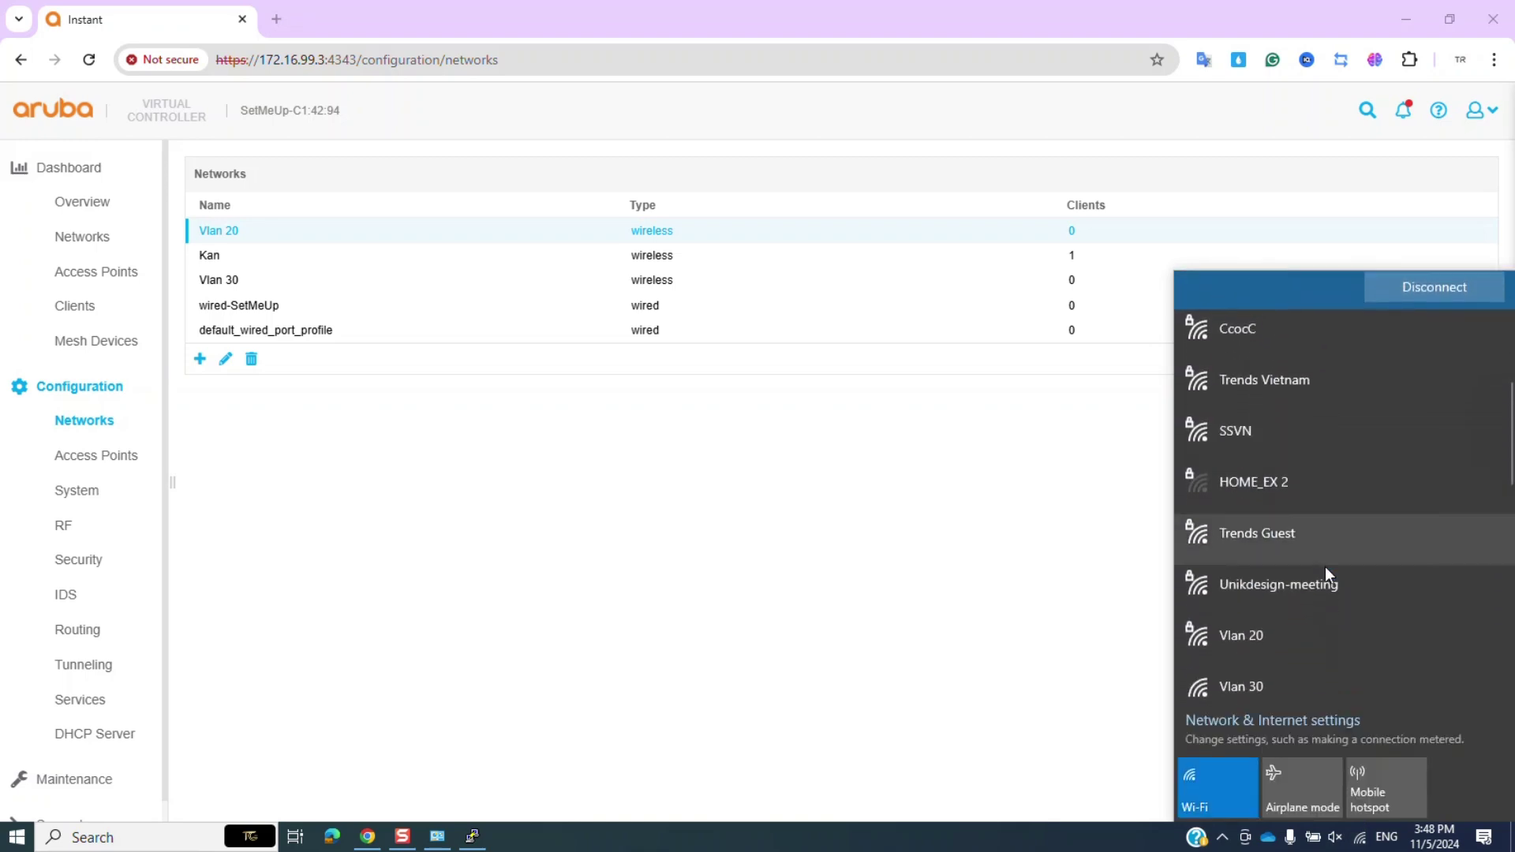
{"action": "left_click", "coordinate": [1290, 528]}
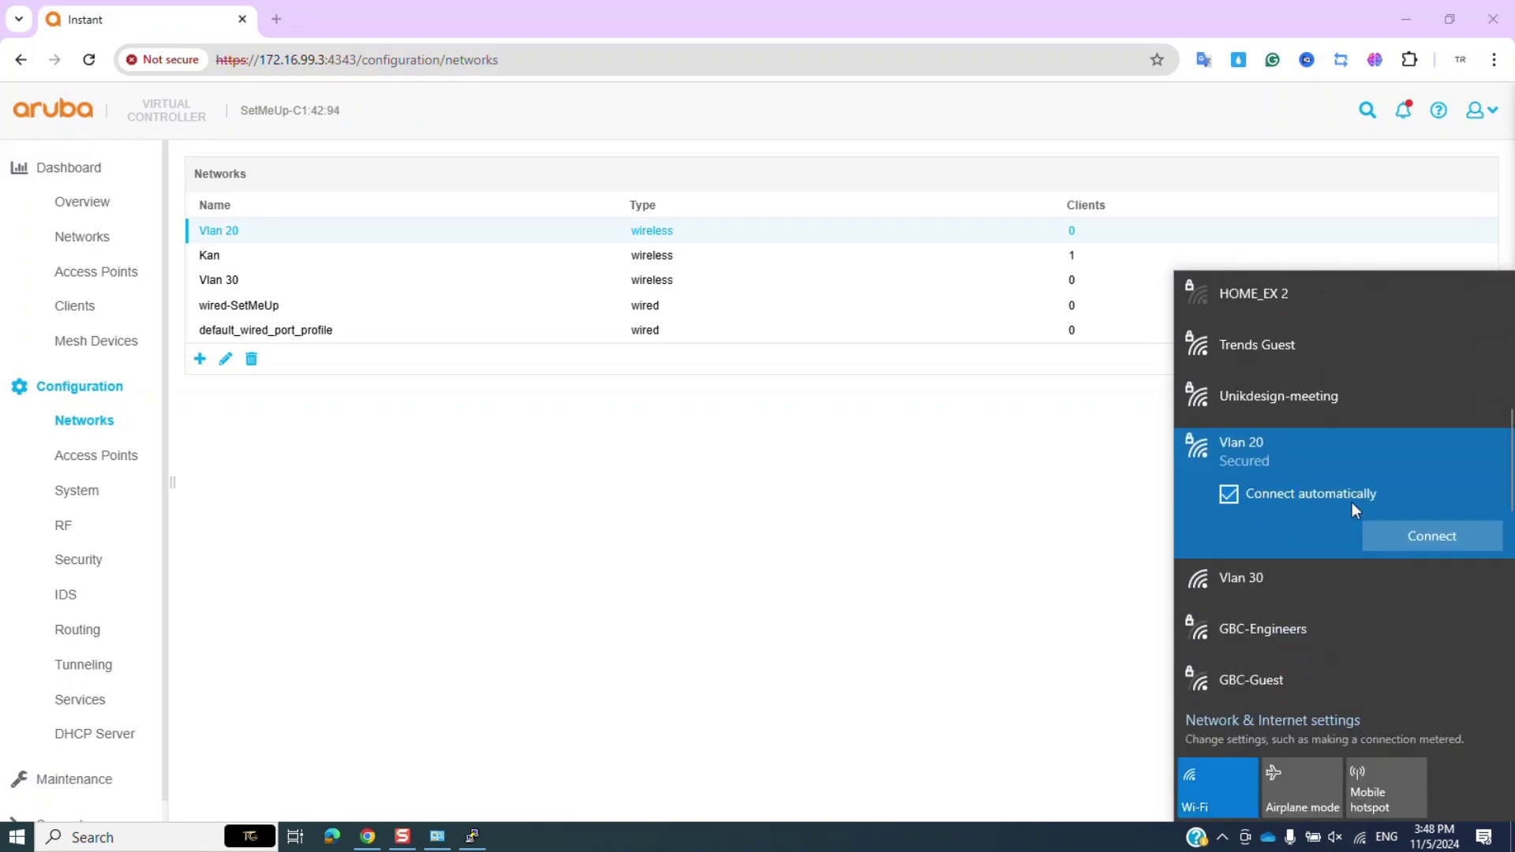
{"action": "left_click", "coordinate": [1424, 534]}
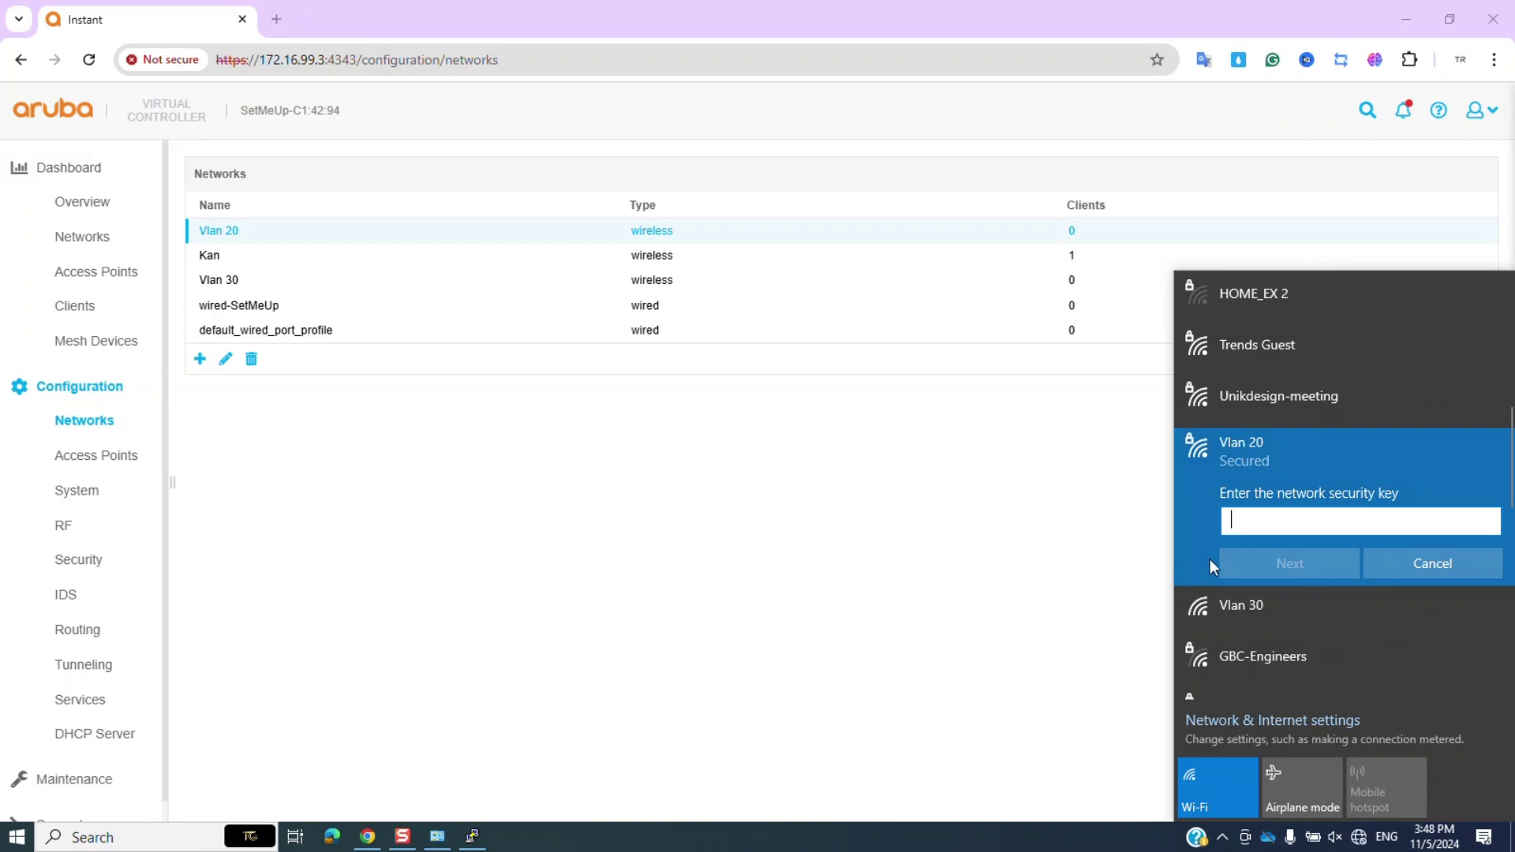
{"action": "type", "text": "•••••••••••"}
{"action": "key", "text": "Return"}
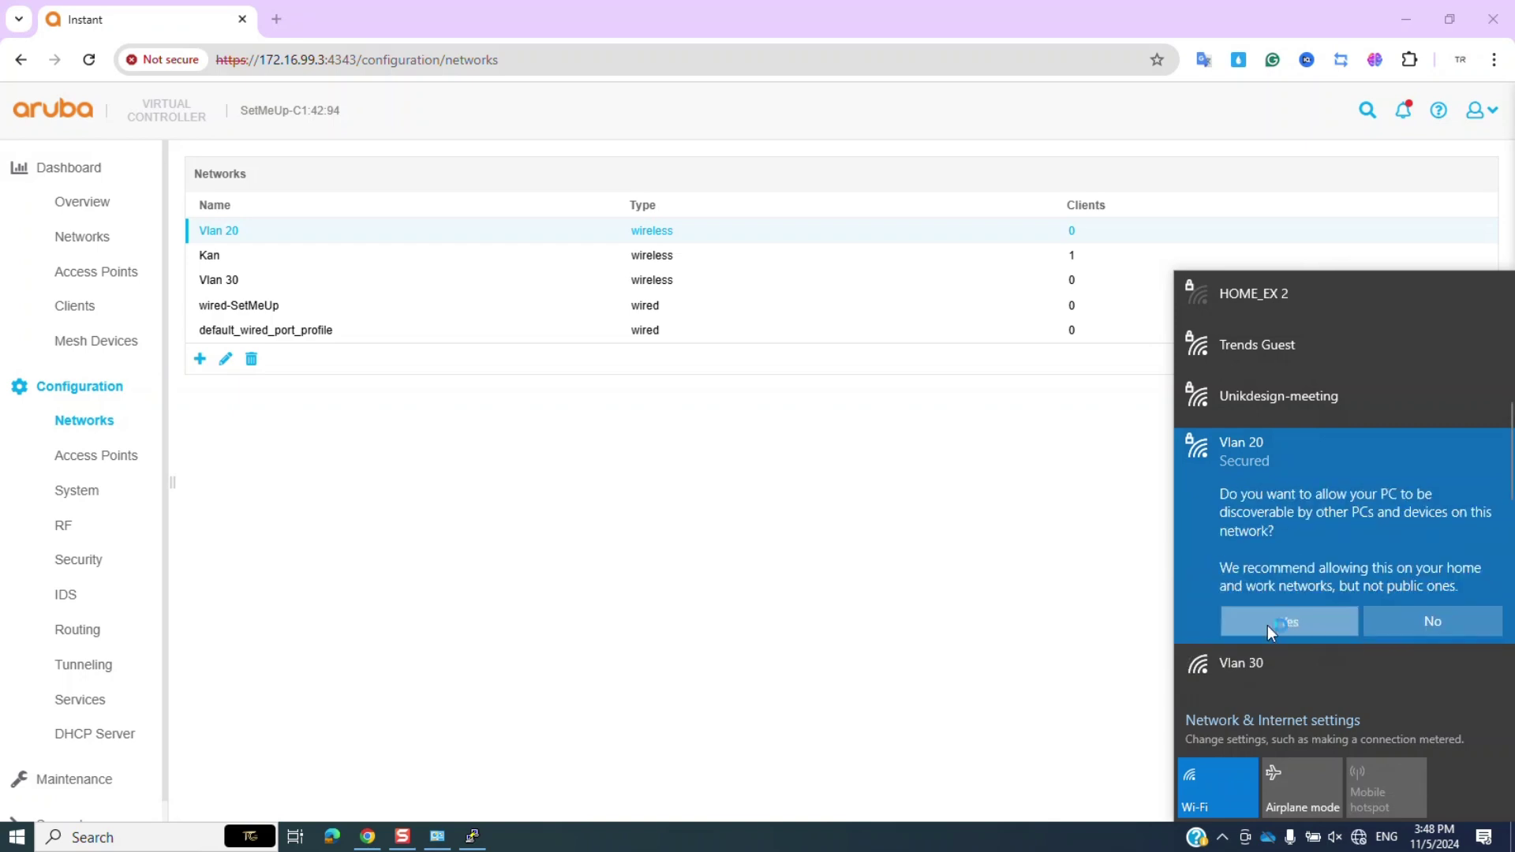
{"action": "left_click", "coordinate": [1267, 625]}
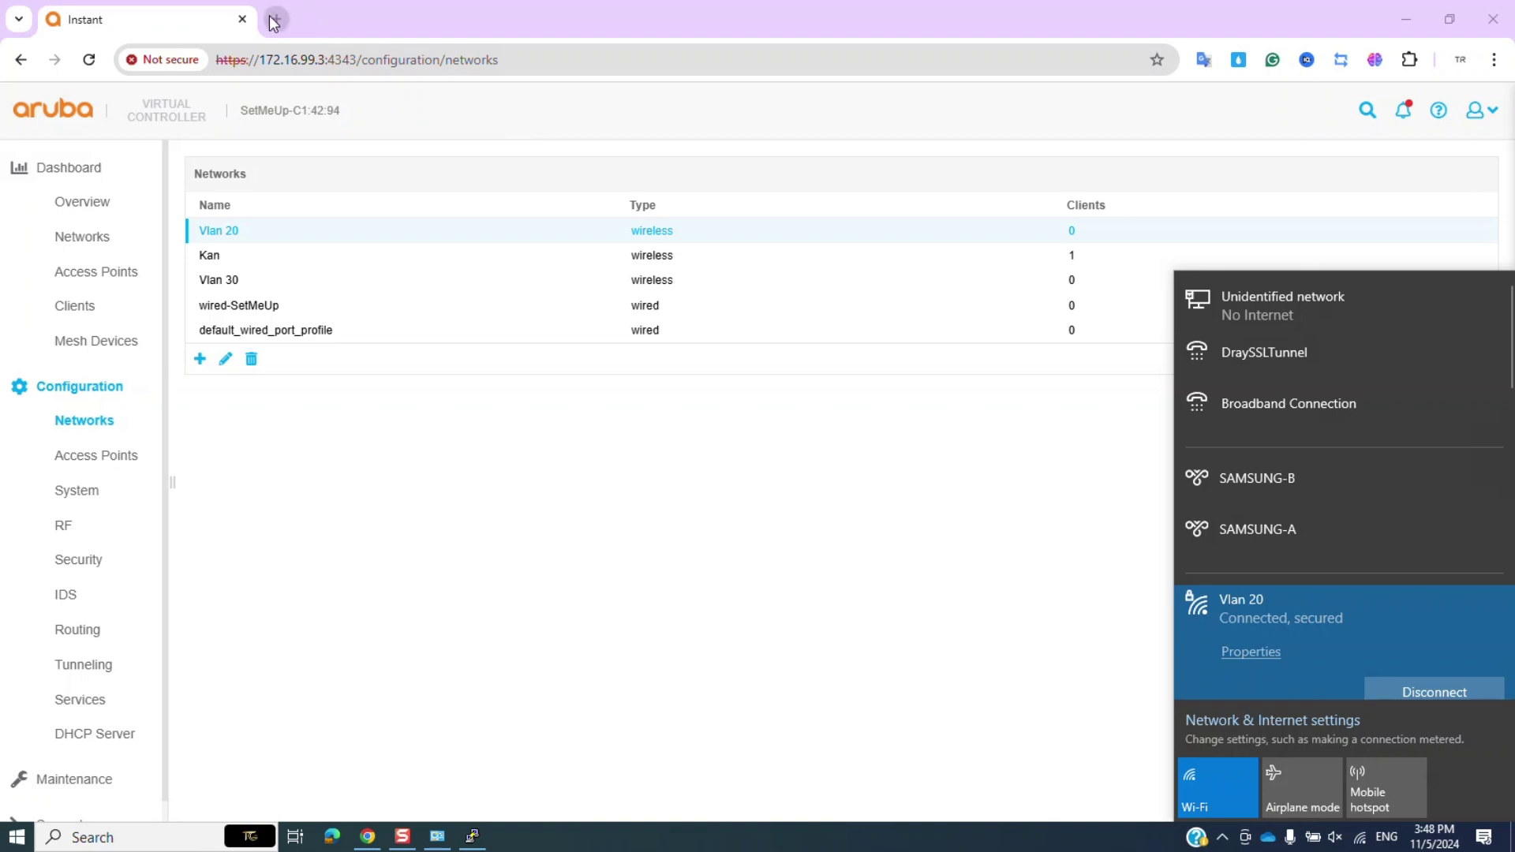
Open Command Prompt, ping 8.8.8.8, then close the console.
{"action": "left_click", "coordinate": [218, 846]}
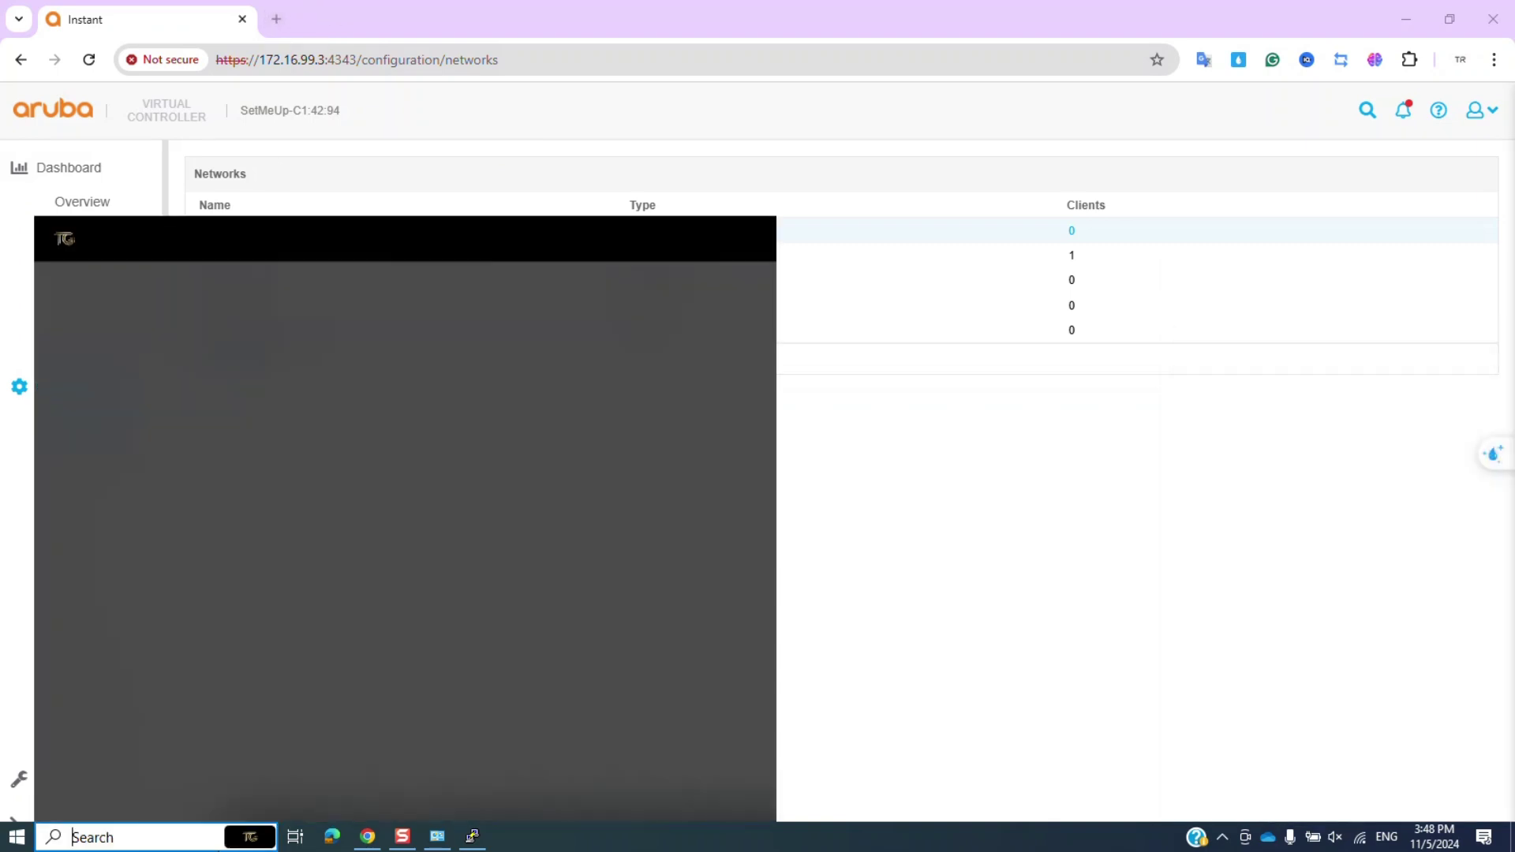
{"action": "type", "text": "cmd"}
{"action": "key", "text": "Return"}
{"action": "type", "text": "ping "}
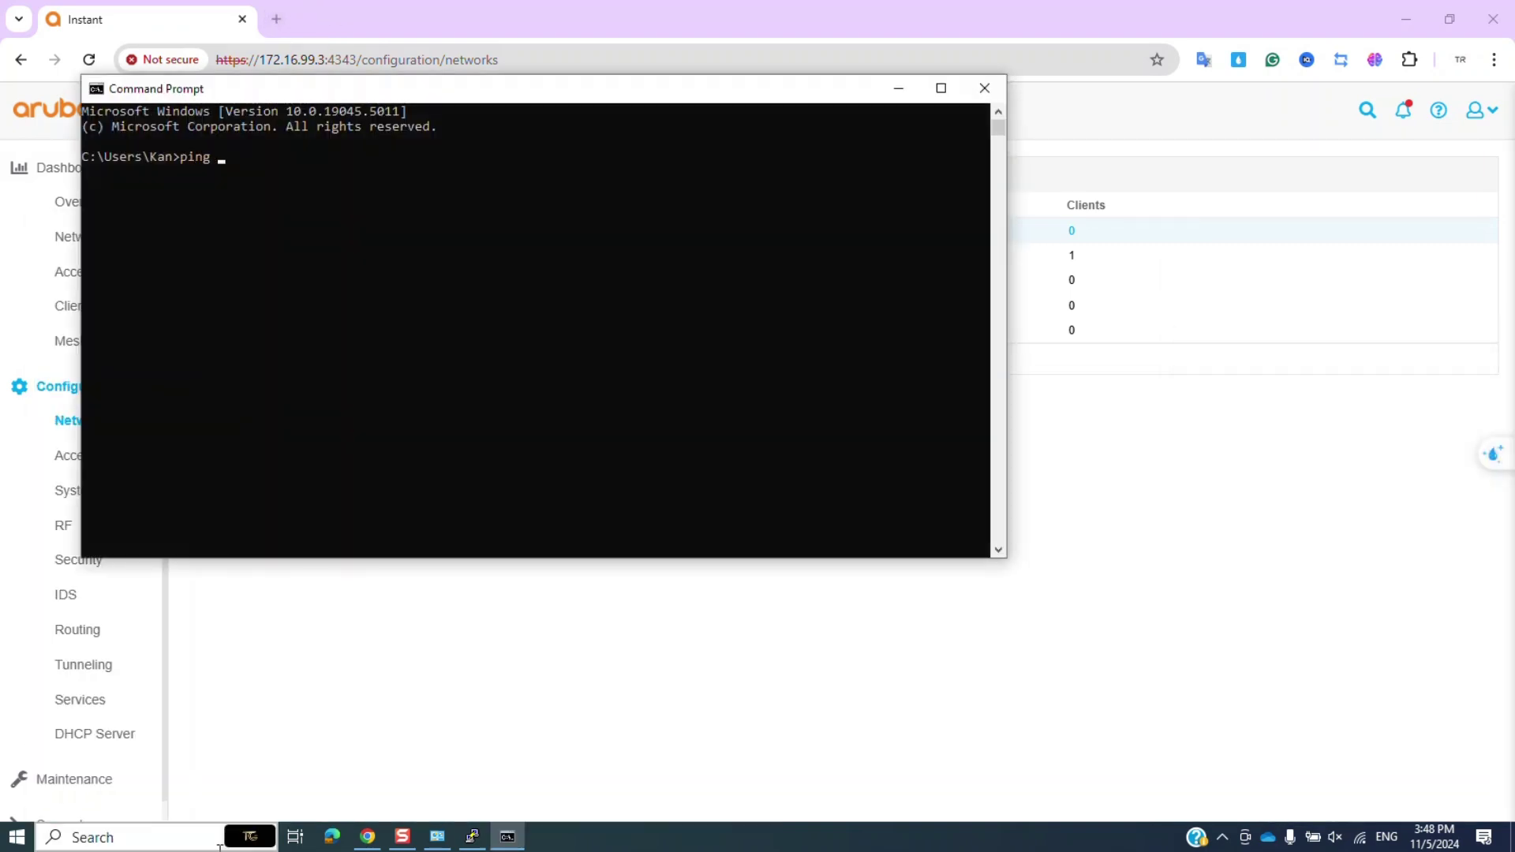
{"action": "type", "text": "8.8.8.8"}
{"action": "key", "text": "Return"}
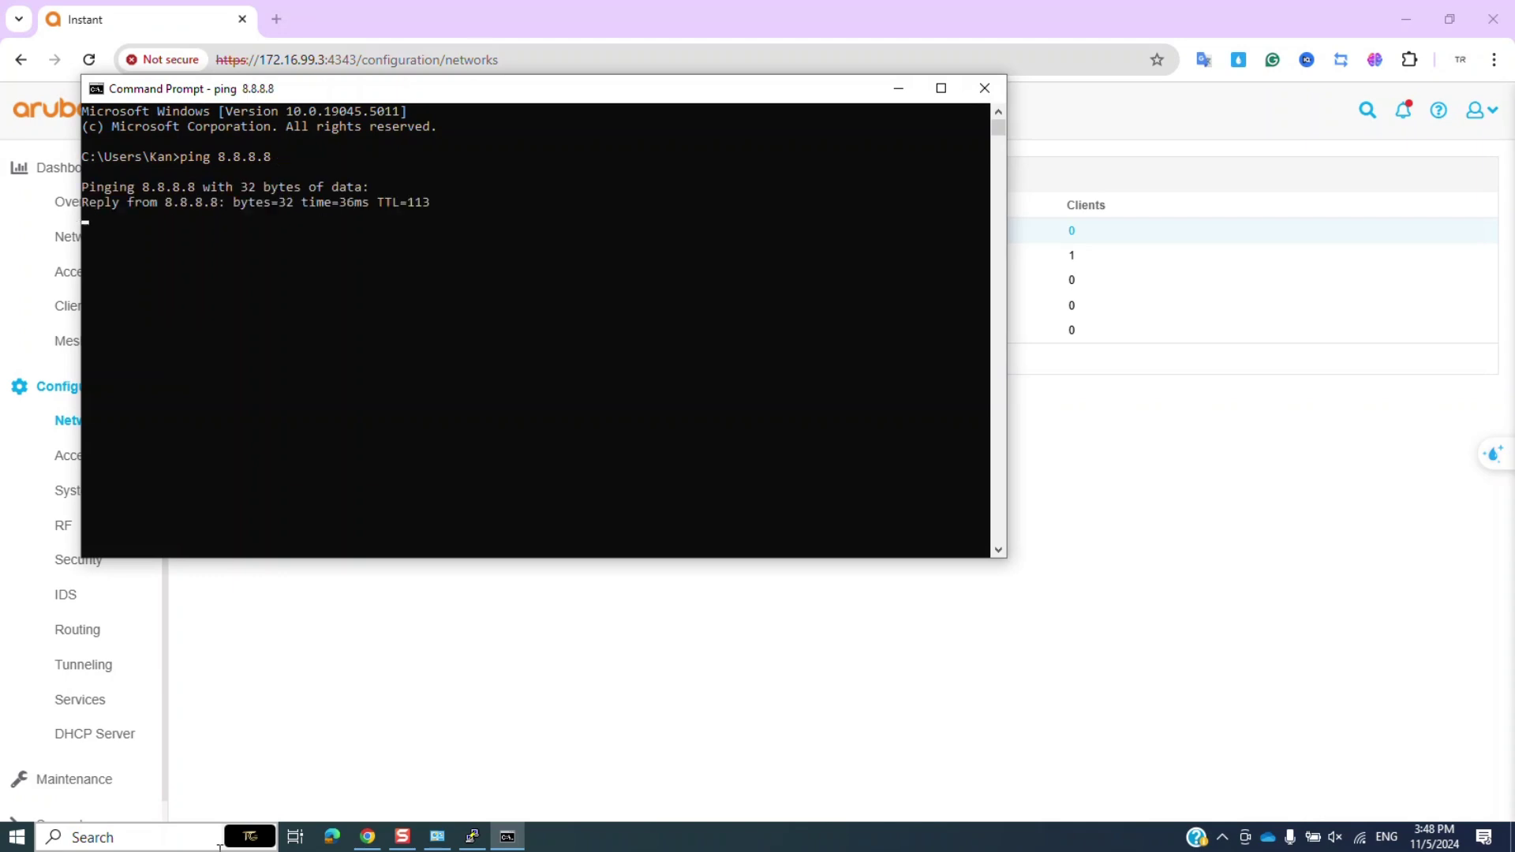
{"action": "left_click", "coordinate": [993, 86]}
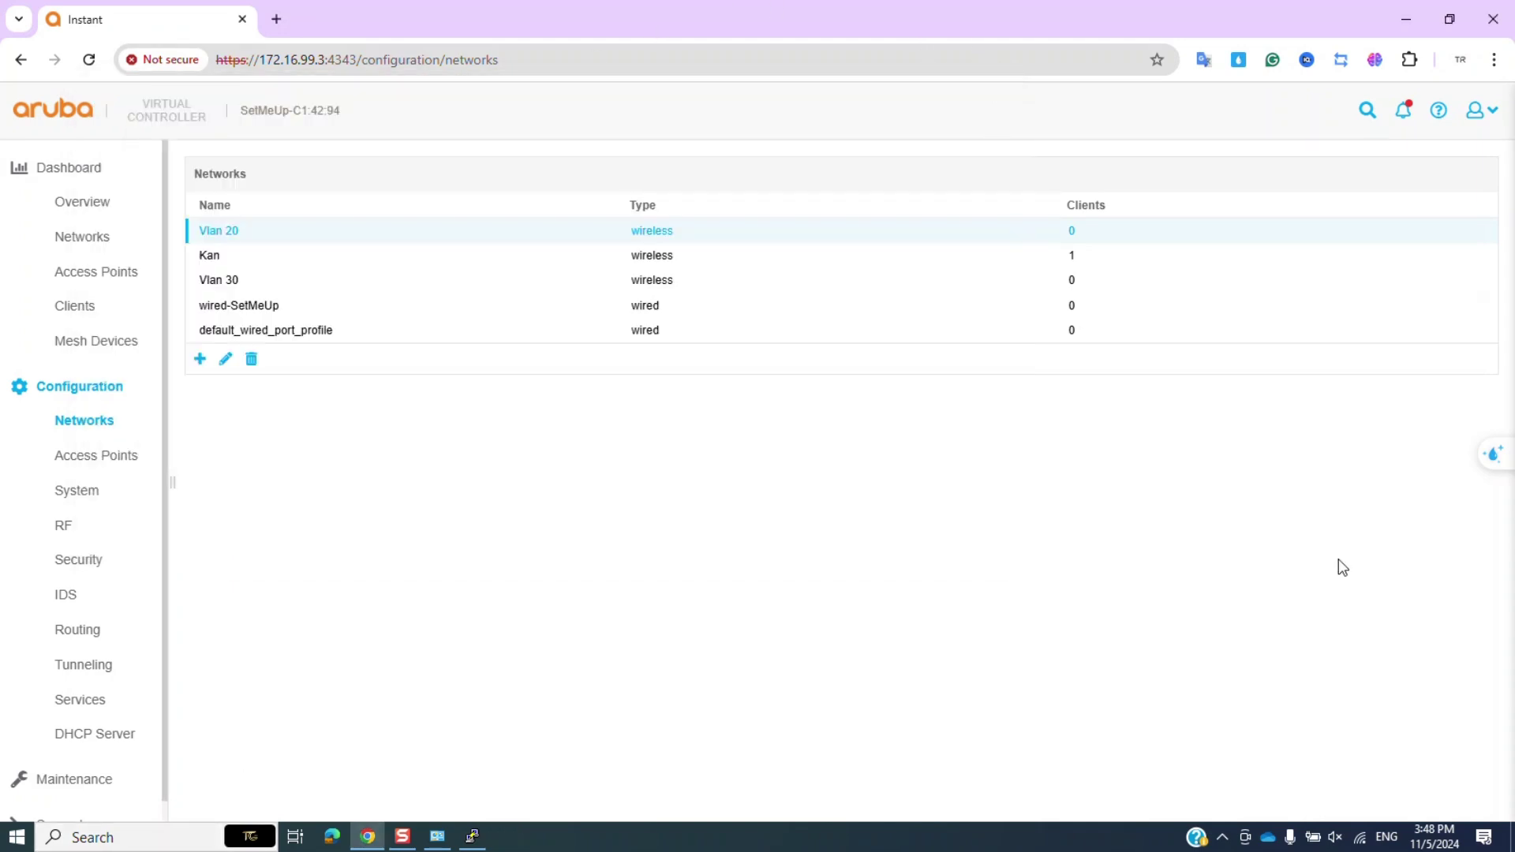
Check the wireless list and rerun ping 8.8.8.8 in a new Command Prompt.
{"action": "left_click", "coordinate": [1359, 837]}
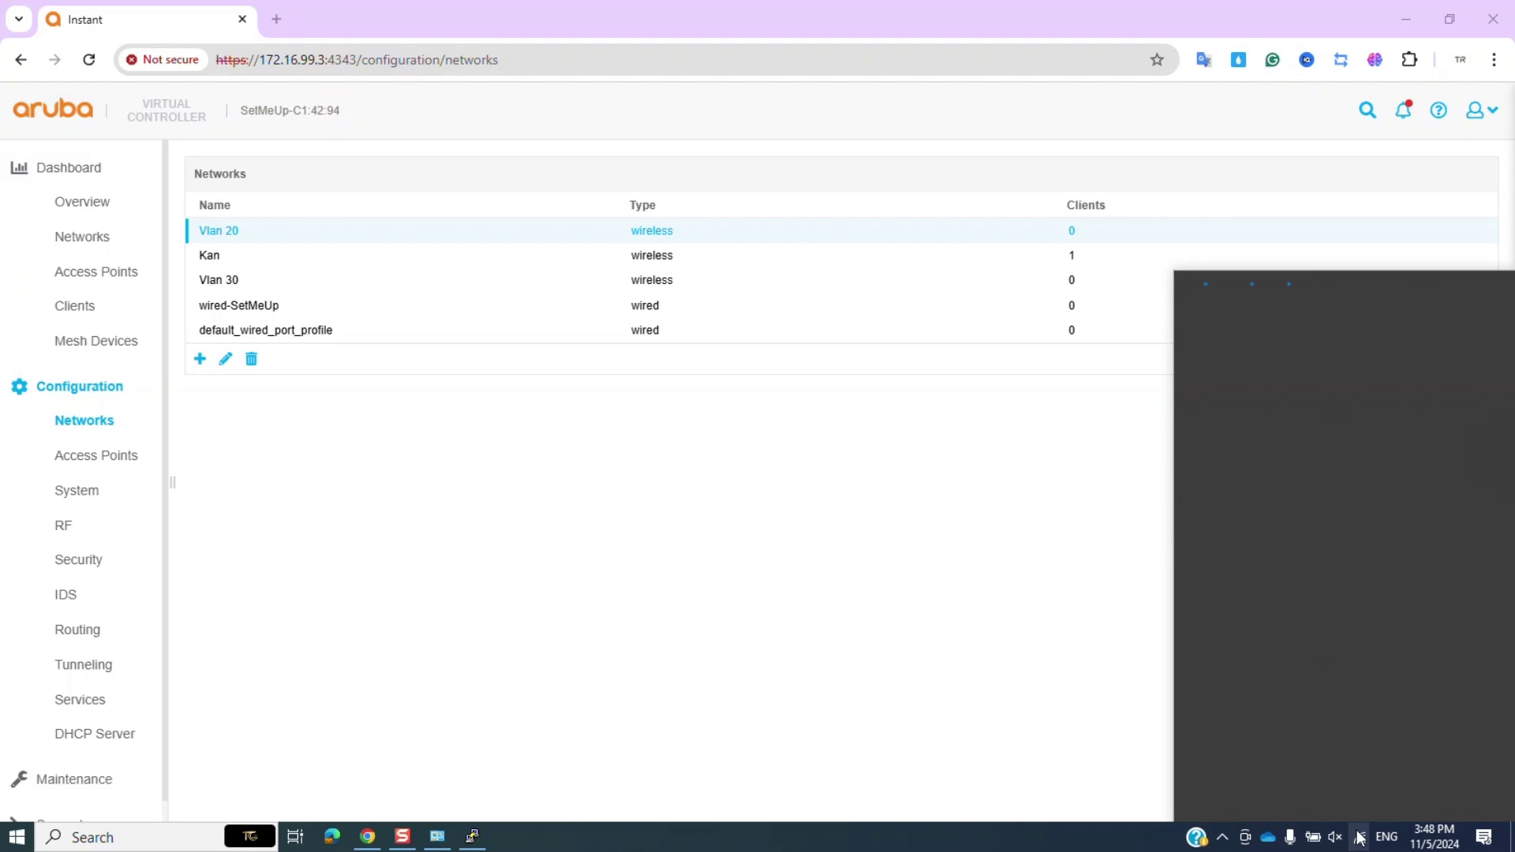
{"action": "left_click", "coordinate": [199, 838]}
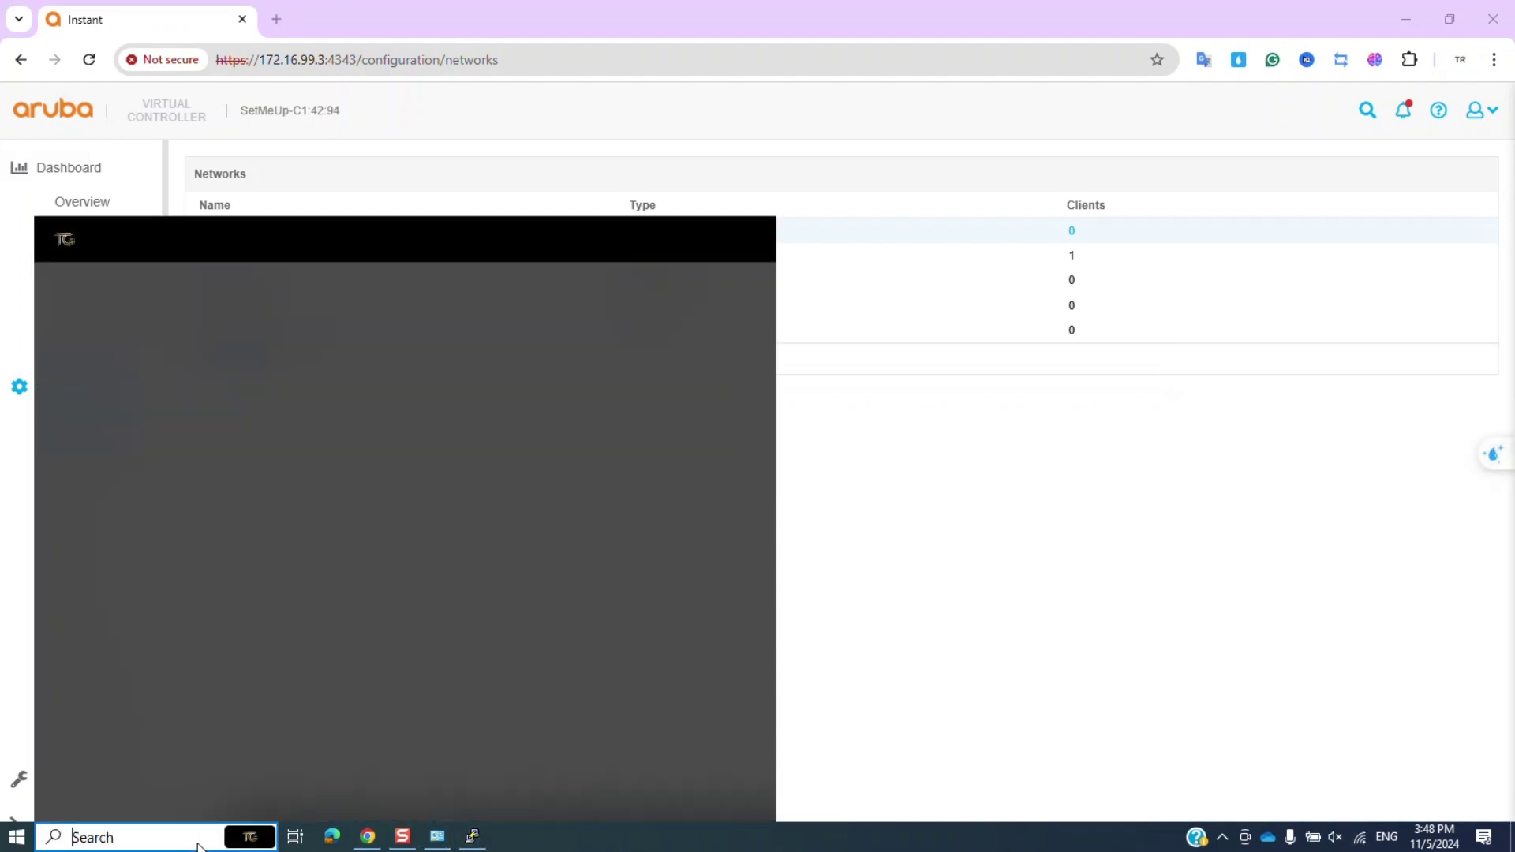
{"action": "type", "text": "cmd"}
{"action": "key", "text": "Return"}
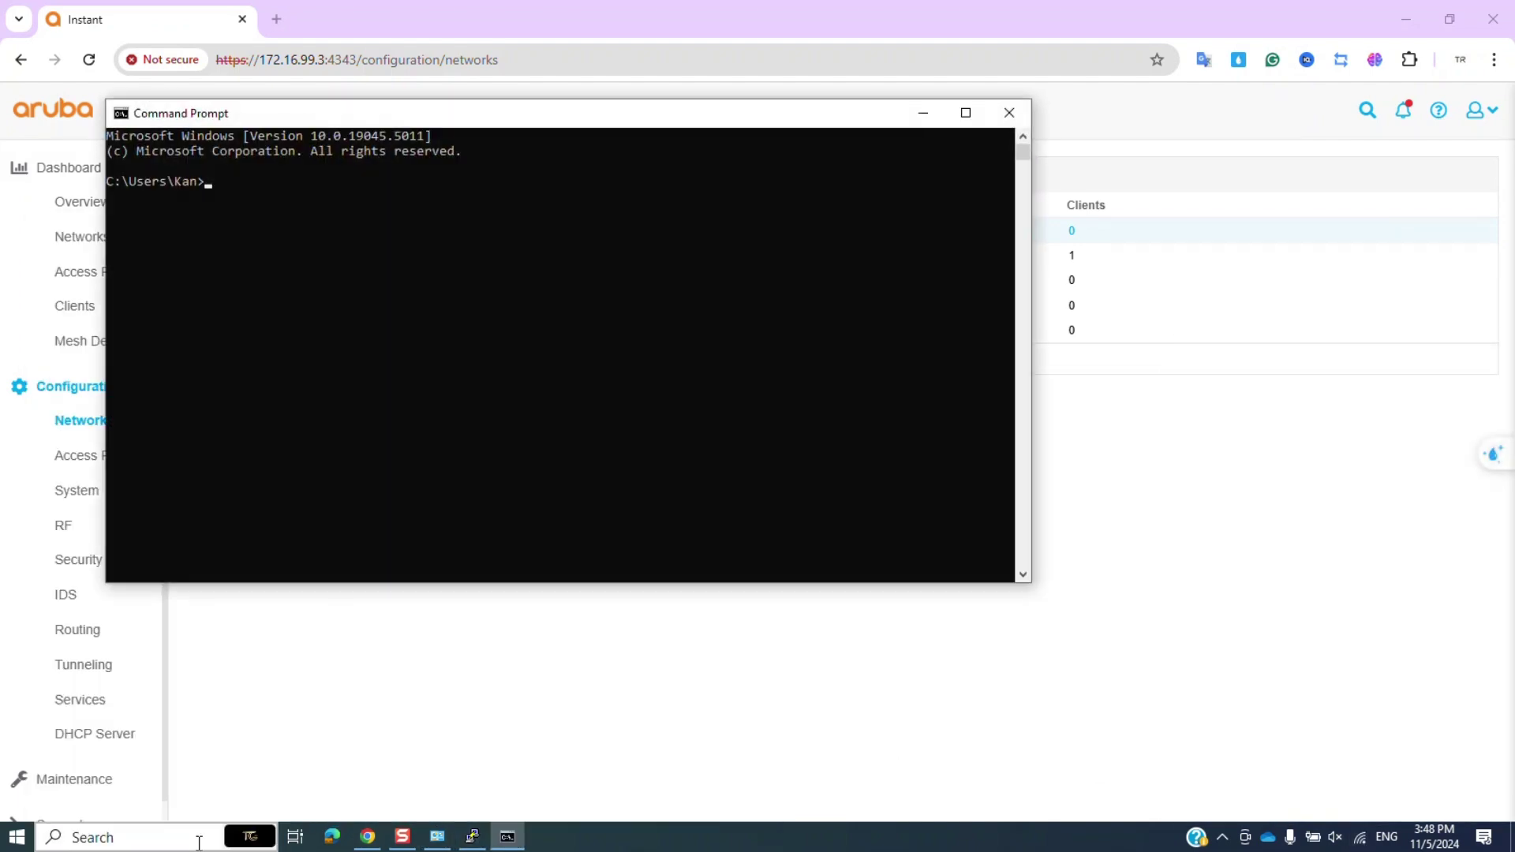
{"action": "type", "text": "ping 8.8.8.8"}
{"action": "key", "text": "Return"}
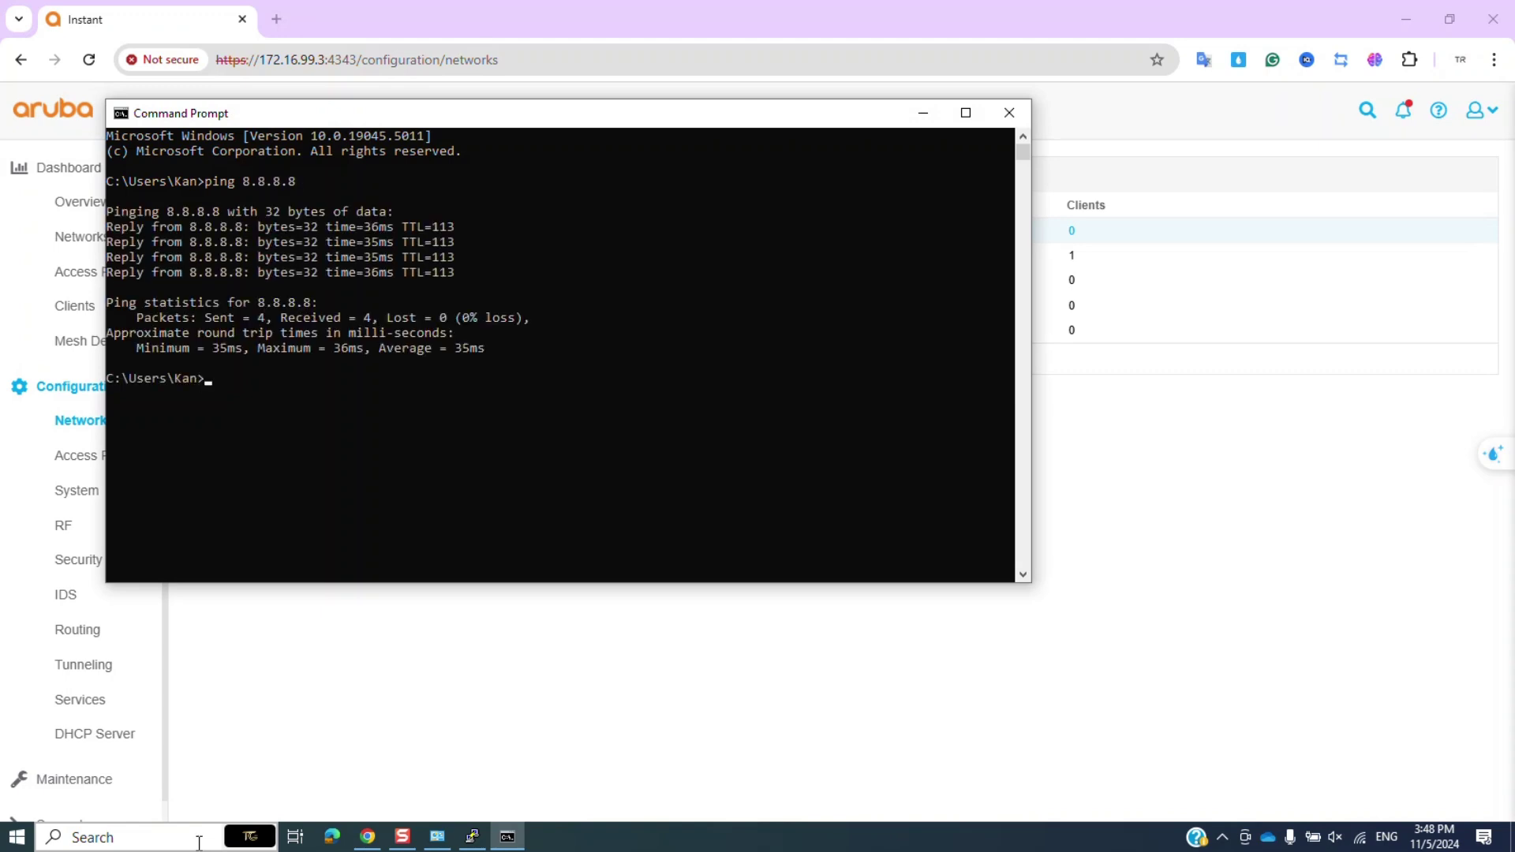
Run ipconfig and confirm the Wi-Fi IPv4 address 172.16.20.2.
{"action": "type", "text": "onfig"}
{"action": "key", "text": "Return"}
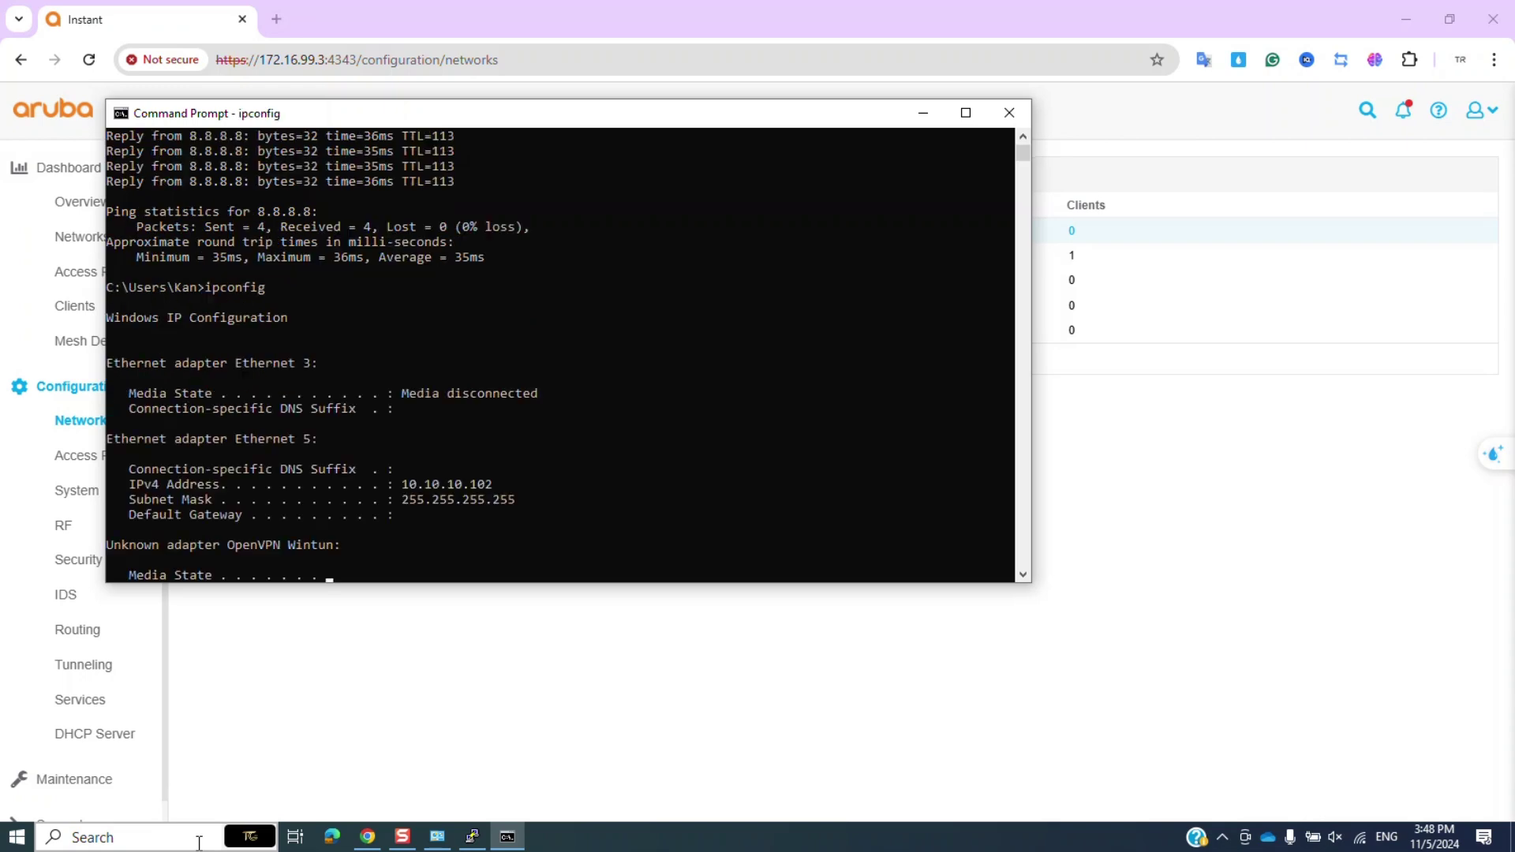
{"action": "left_click", "coordinate": [403, 440]}
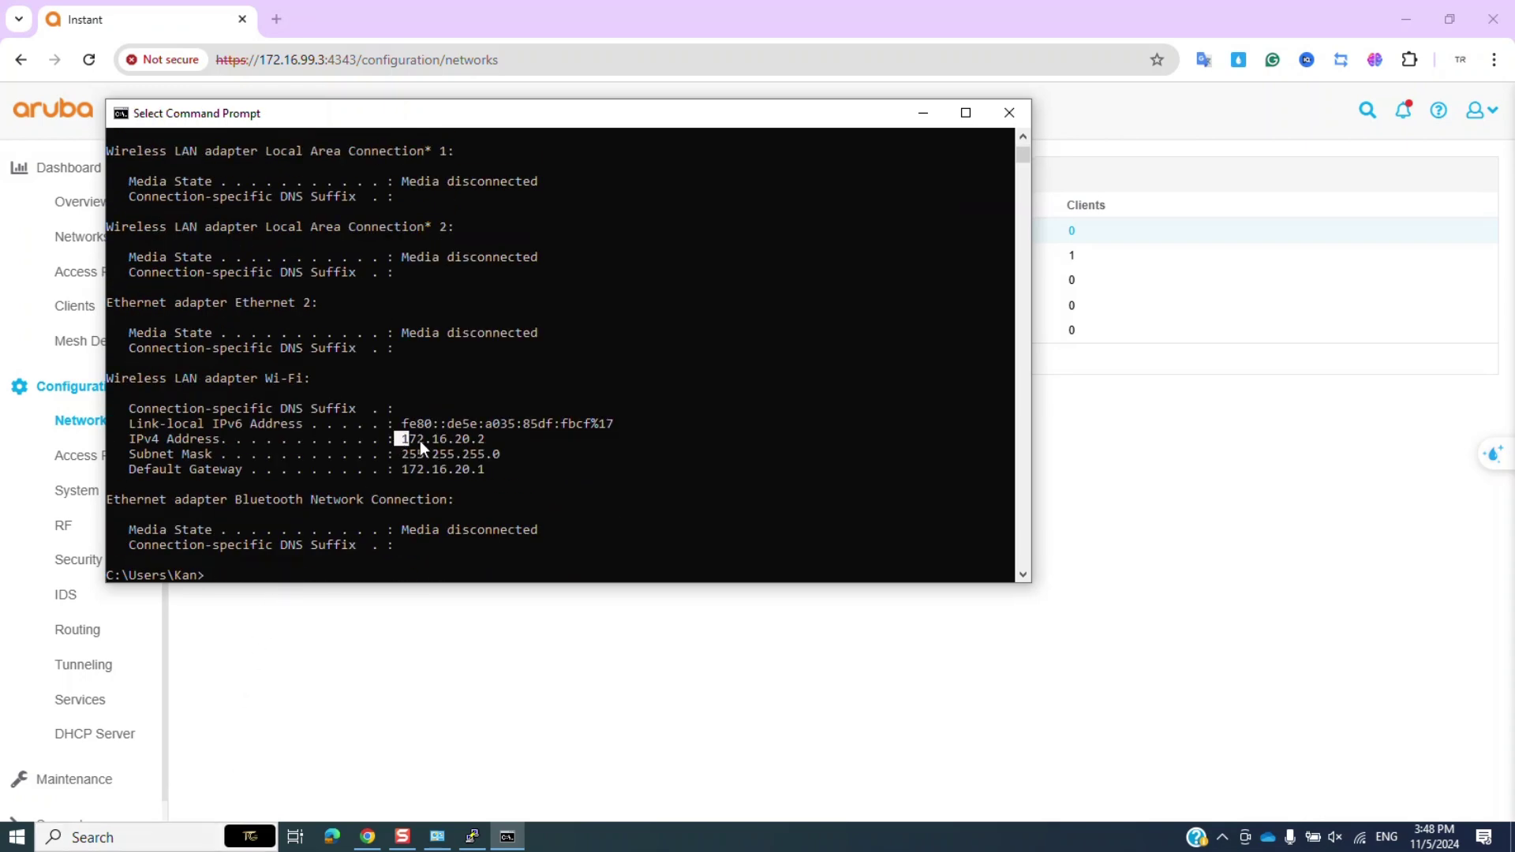
{"action": "left_click", "coordinate": [571, 467]}
{"action": "left_click", "coordinate": [1359, 837]}
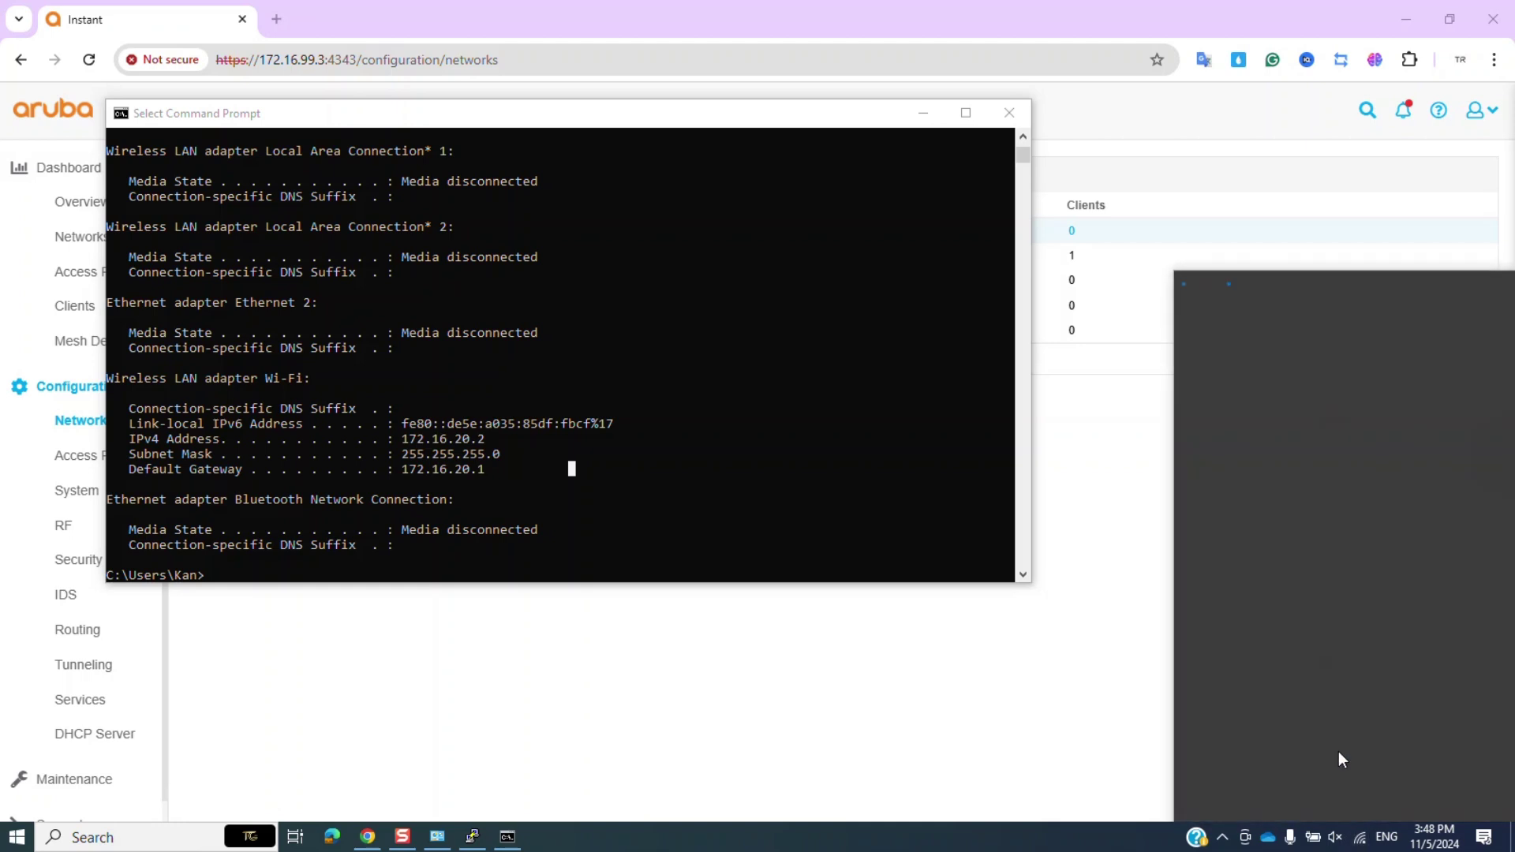
Connect the laptop's Wi-Fi to the open Vlan 30 network.
{"action": "scroll", "coordinate": [1327, 573], "scroll_direction": "down", "scroll_amount": 5}
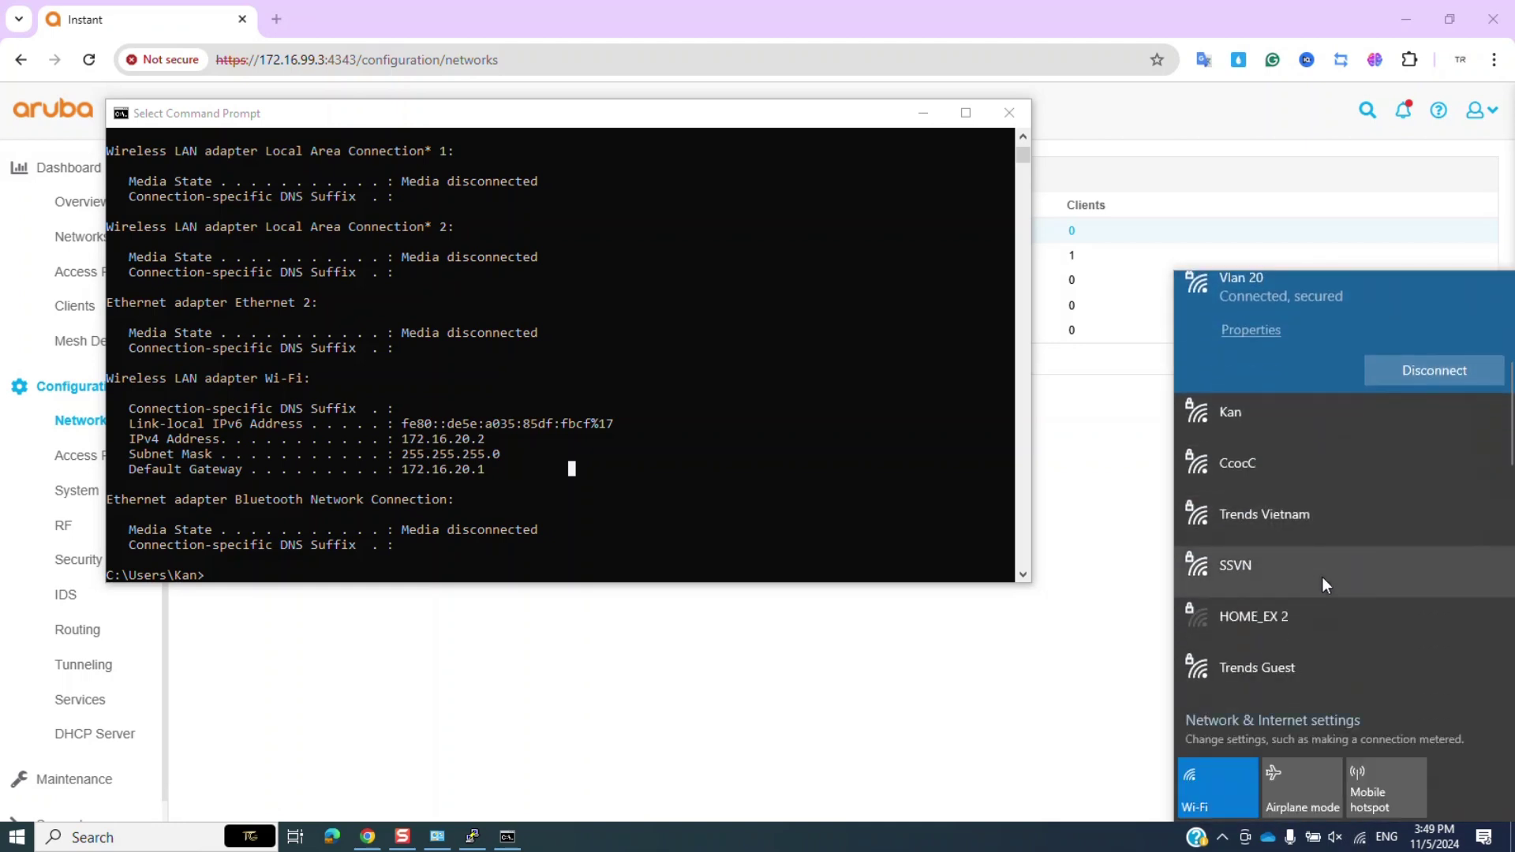
{"action": "scroll", "coordinate": [1323, 575], "scroll_direction": "down", "scroll_amount": 2}
{"action": "left_click", "coordinate": [1323, 578]}
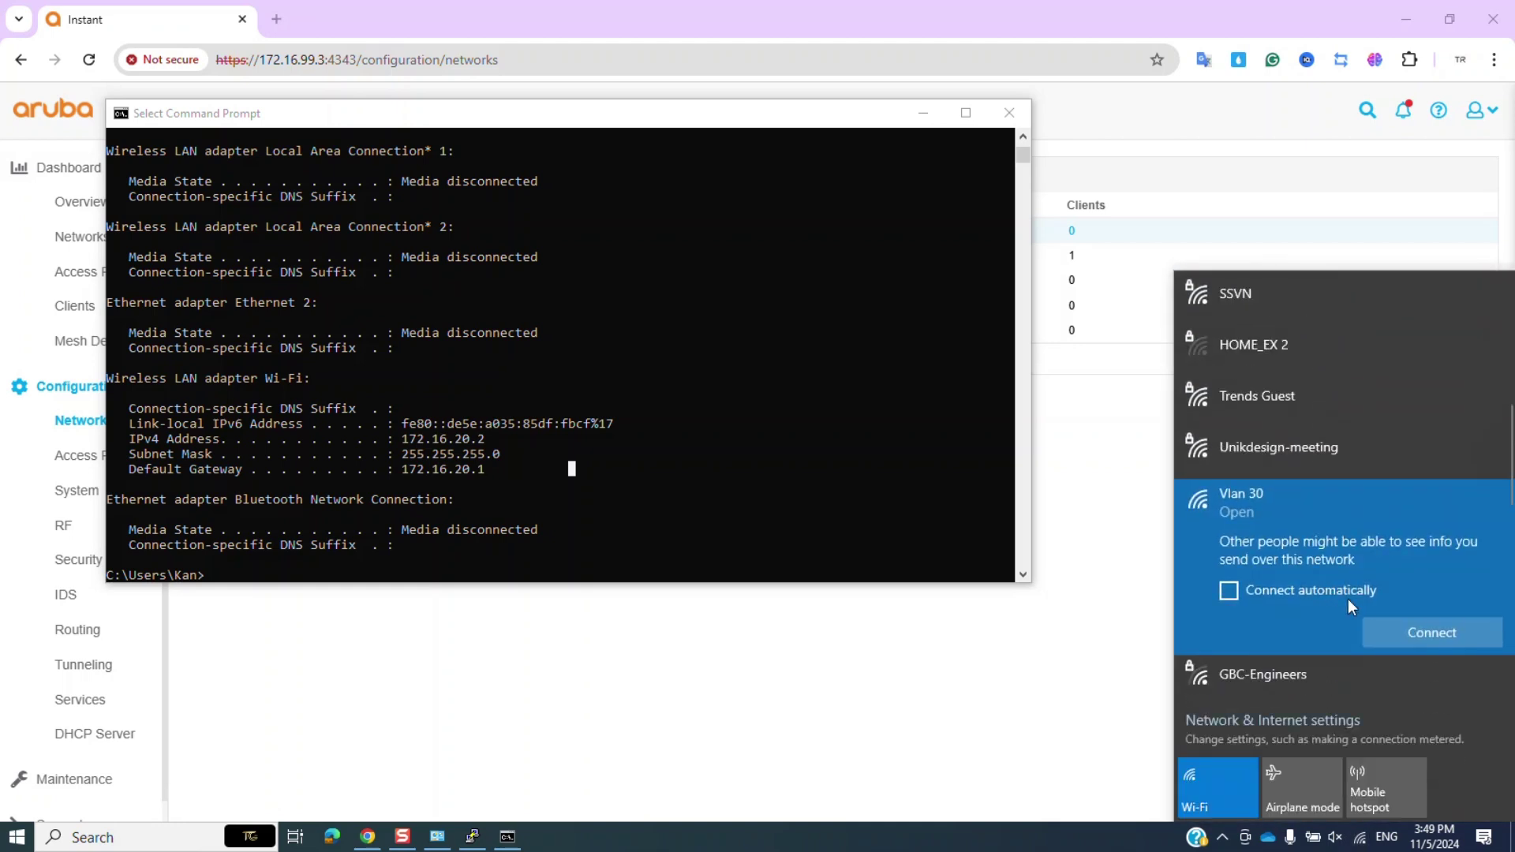
{"action": "left_click", "coordinate": [1398, 631]}
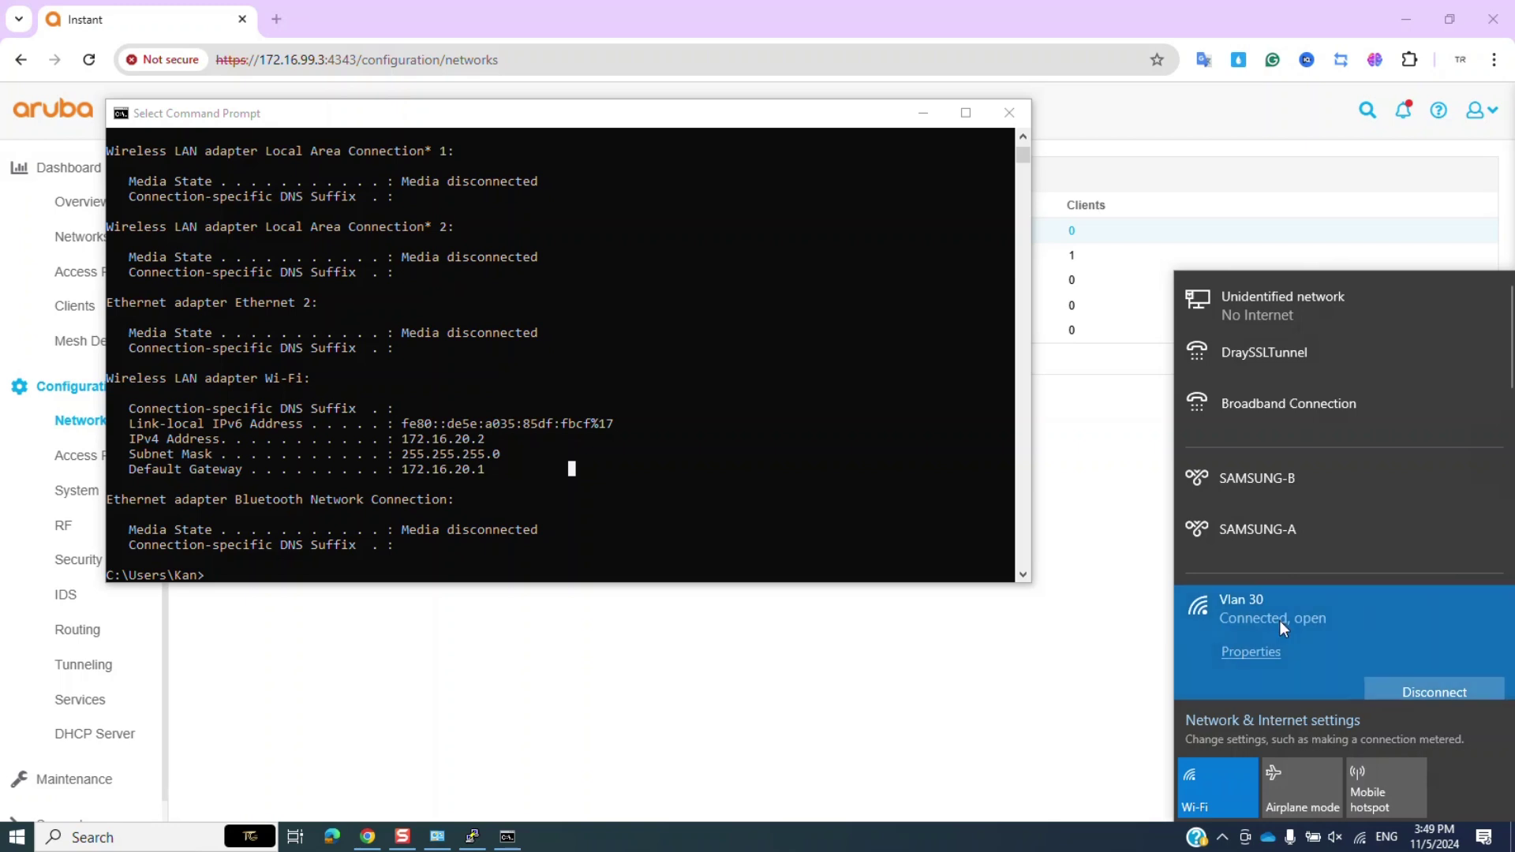
Rerun ipconfig and confirm the new Wi-Fi address 172.16.30.6.
{"action": "left_click", "coordinate": [741, 480]}
{"action": "key", "text": "Up"}
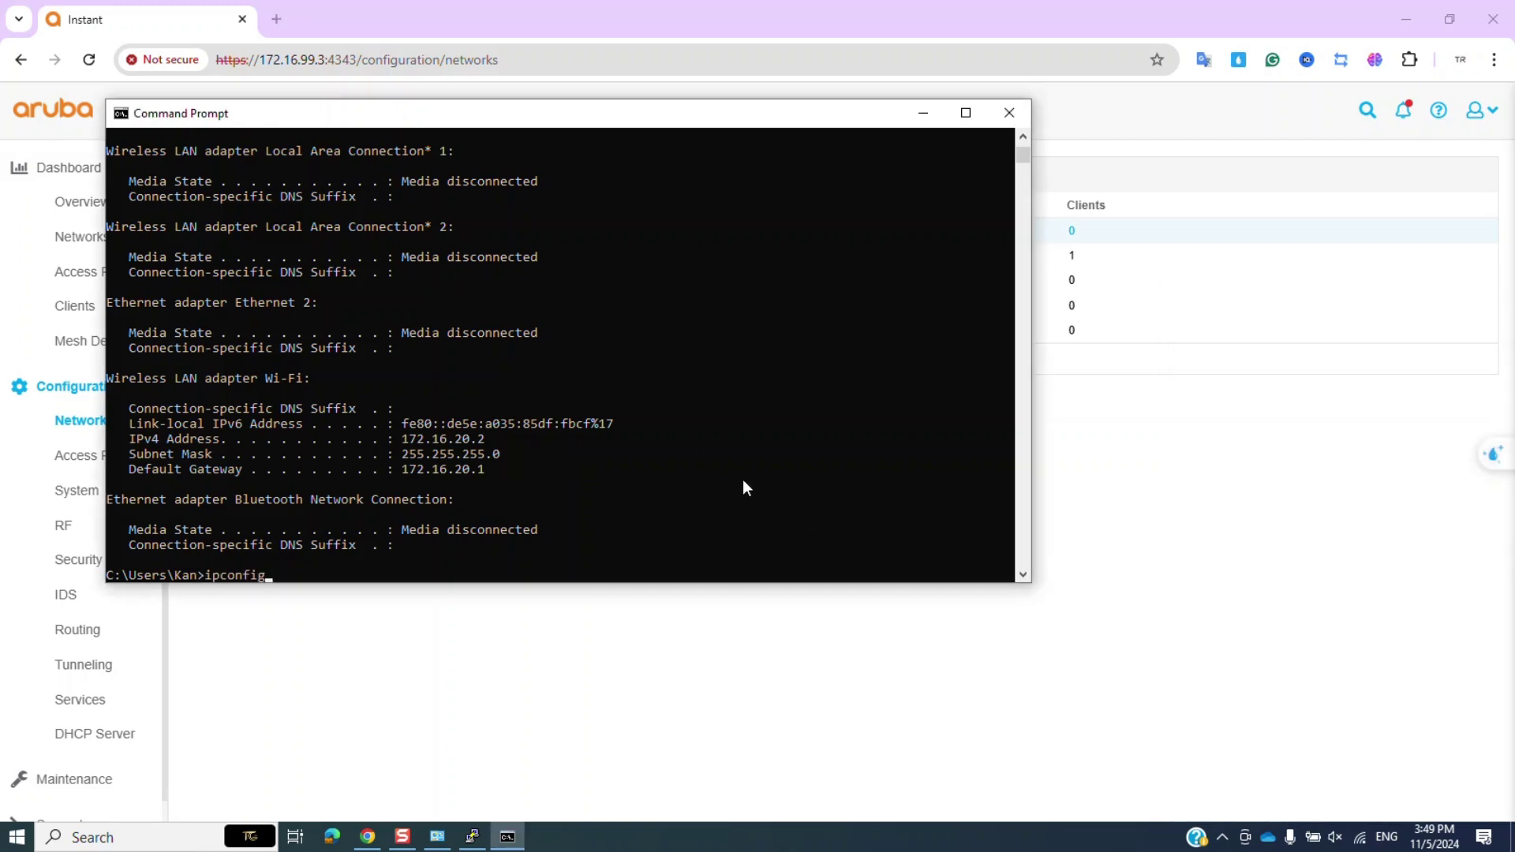
{"action": "key", "text": "Return"}
{"action": "left_click_drag", "start_coordinate": [405, 438], "coordinate": [487, 447]}
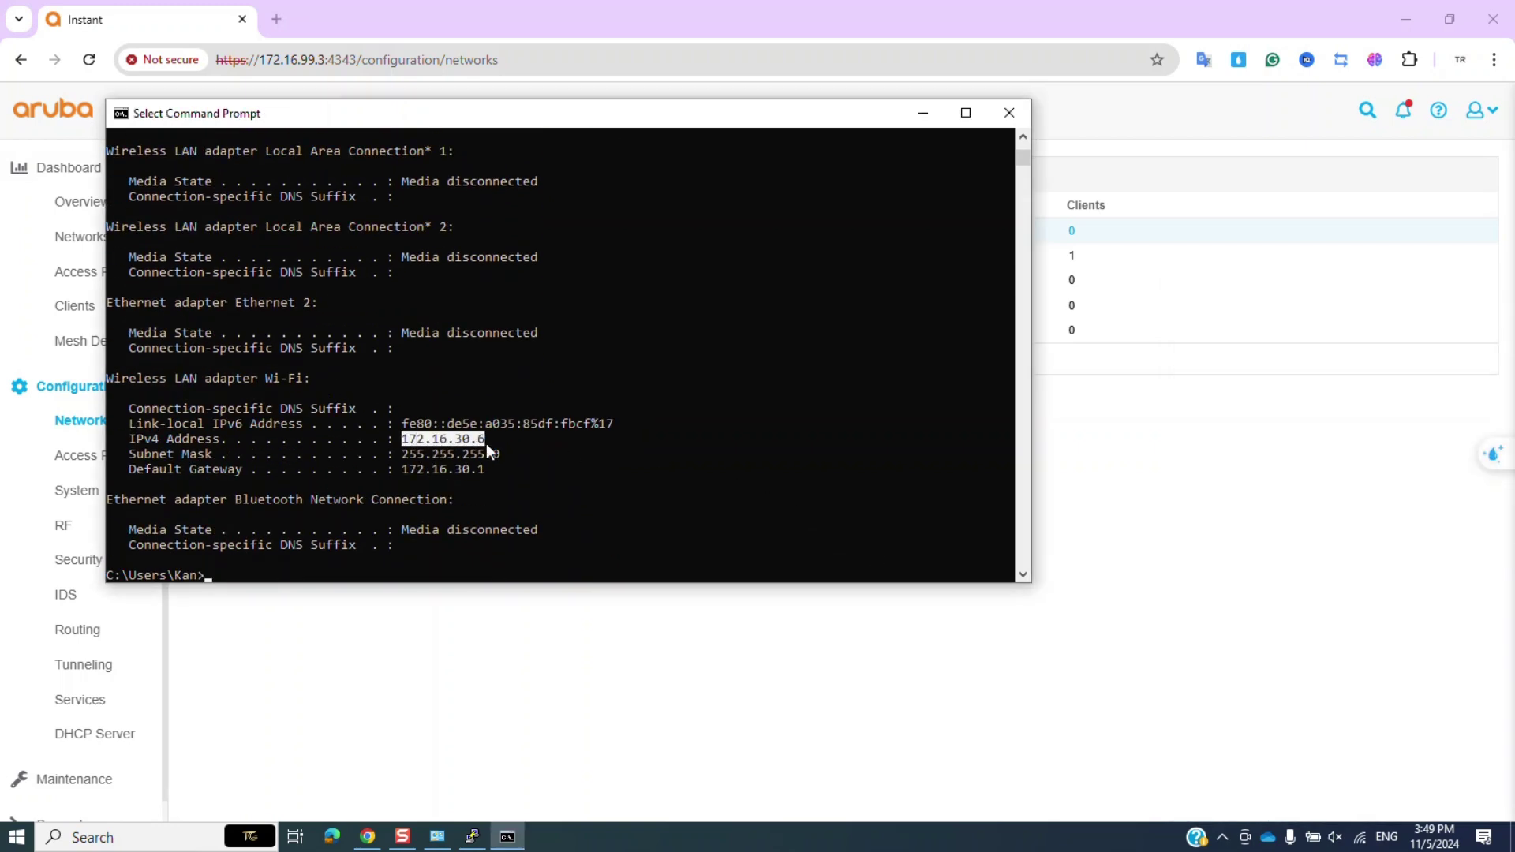
{"action": "key", "text": "ctrl+c"}
Ping 8.8.8.8 successfully, then close the Command Prompt.
{"action": "type", "text": "ping "}
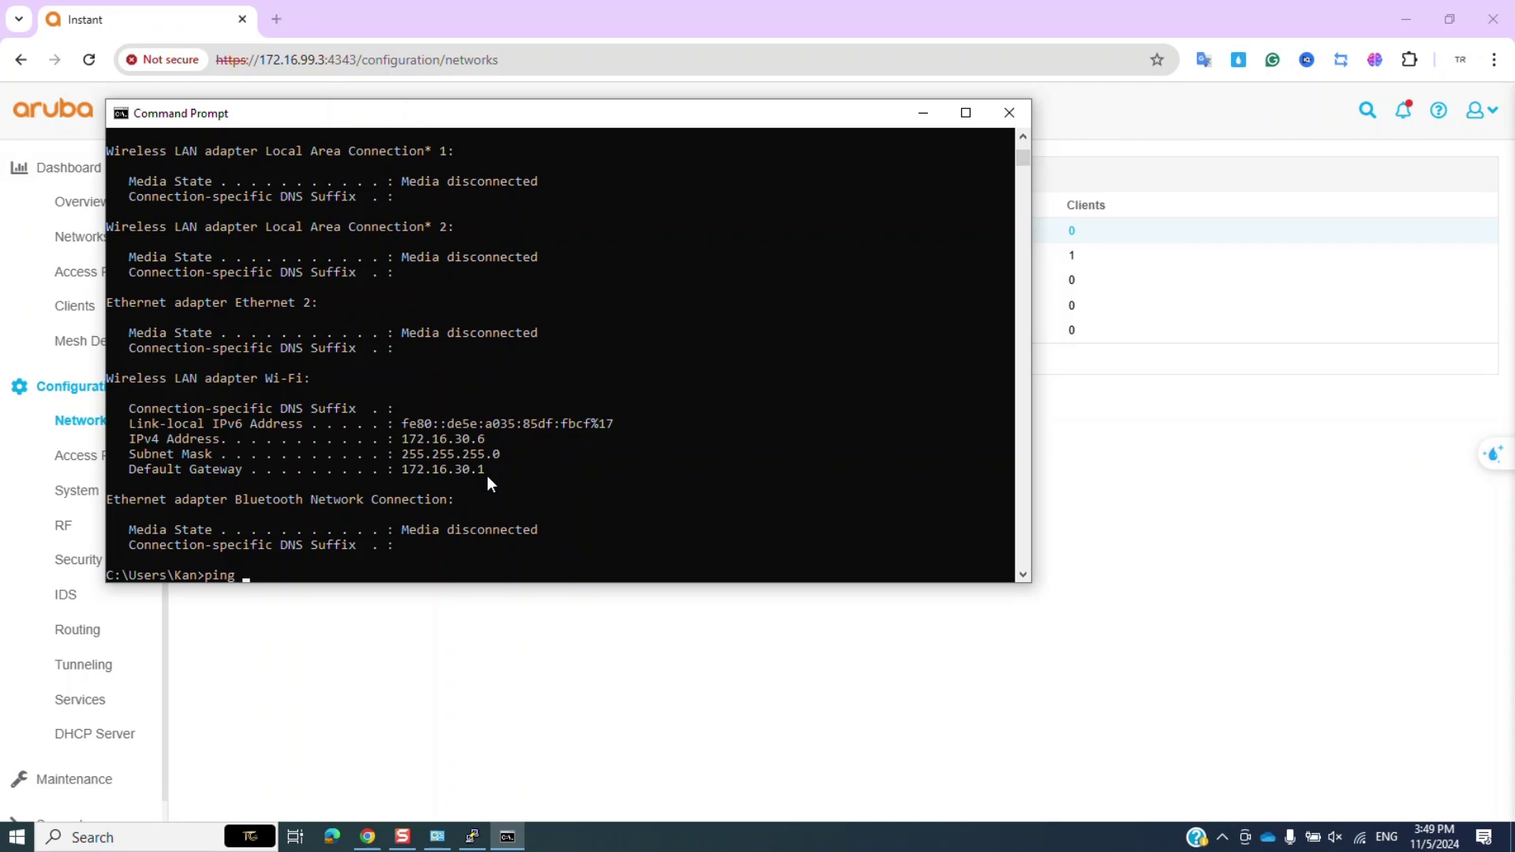
{"action": "type", "text": "8.8.8.8"}
{"action": "key", "text": "Return"}
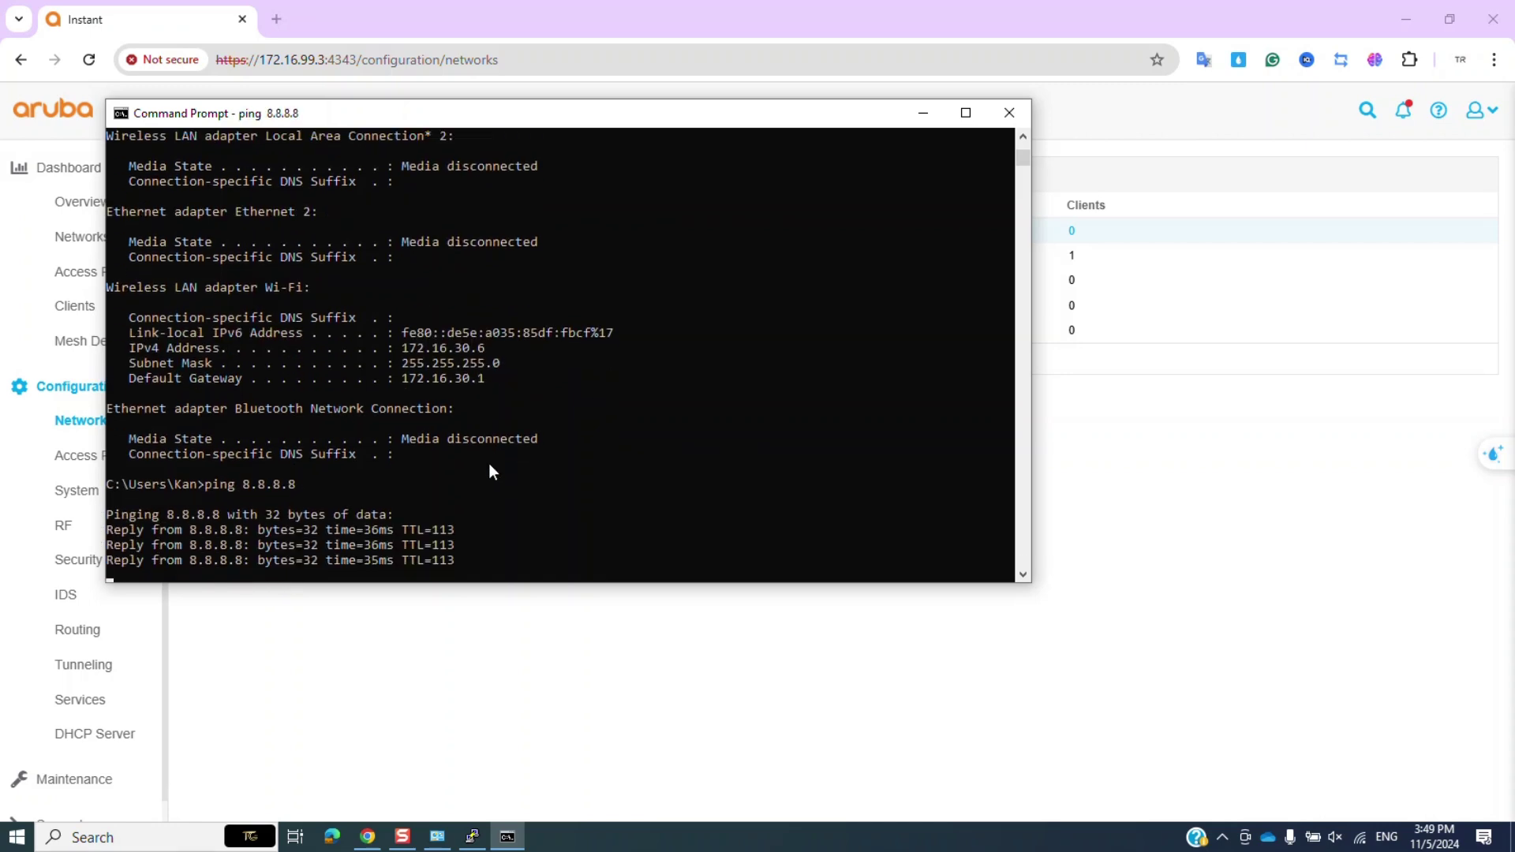
{"action": "left_click", "coordinate": [1009, 112]}
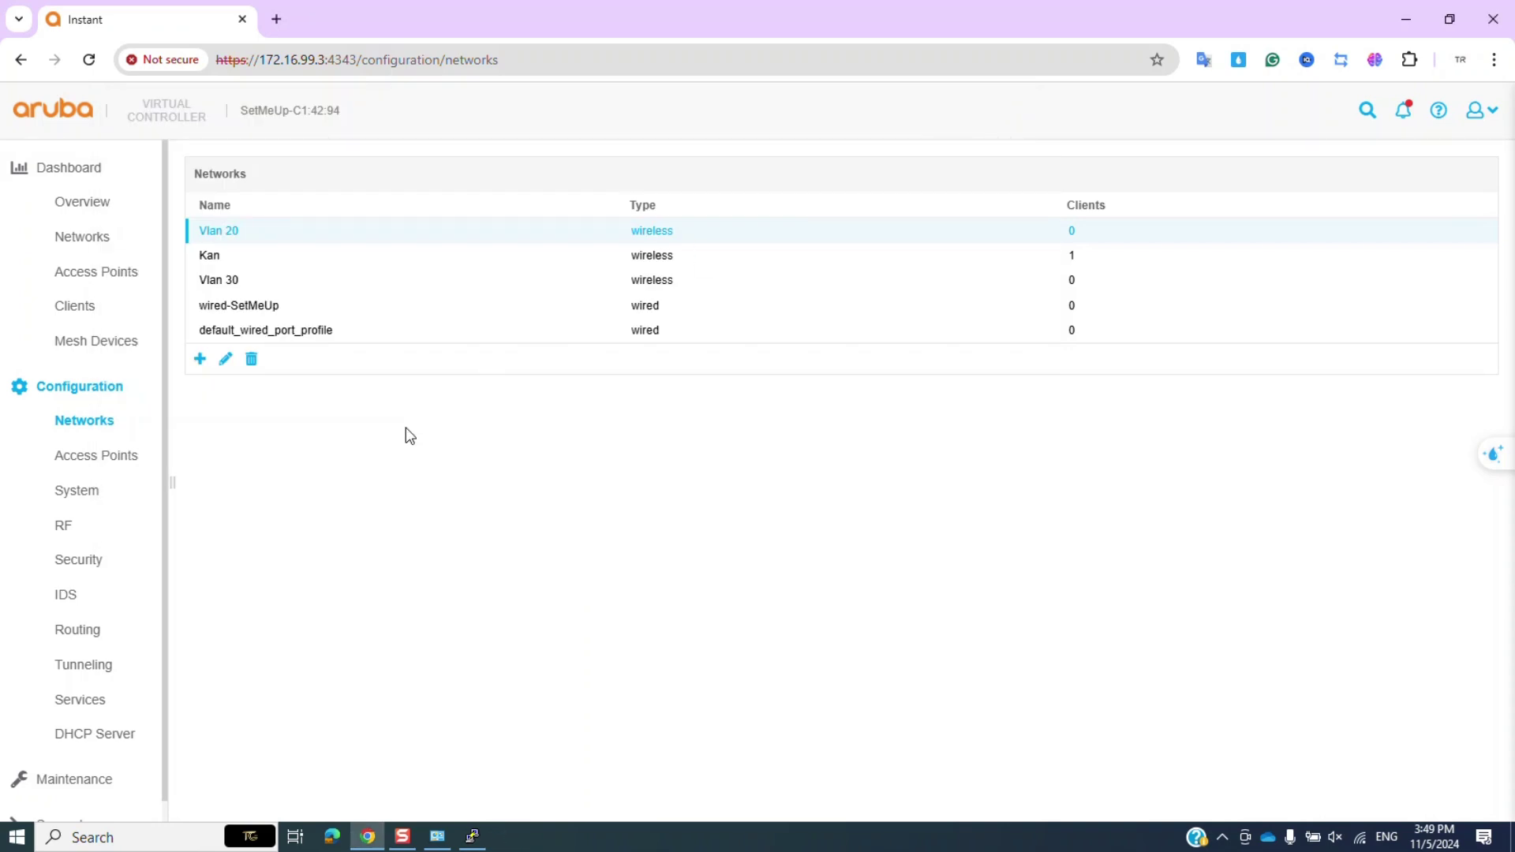
Confirm the laptop is listed as a Vlan 30 client at 172.16.30.6, then return to the Networks list.
{"action": "left_click", "coordinate": [104, 220]}
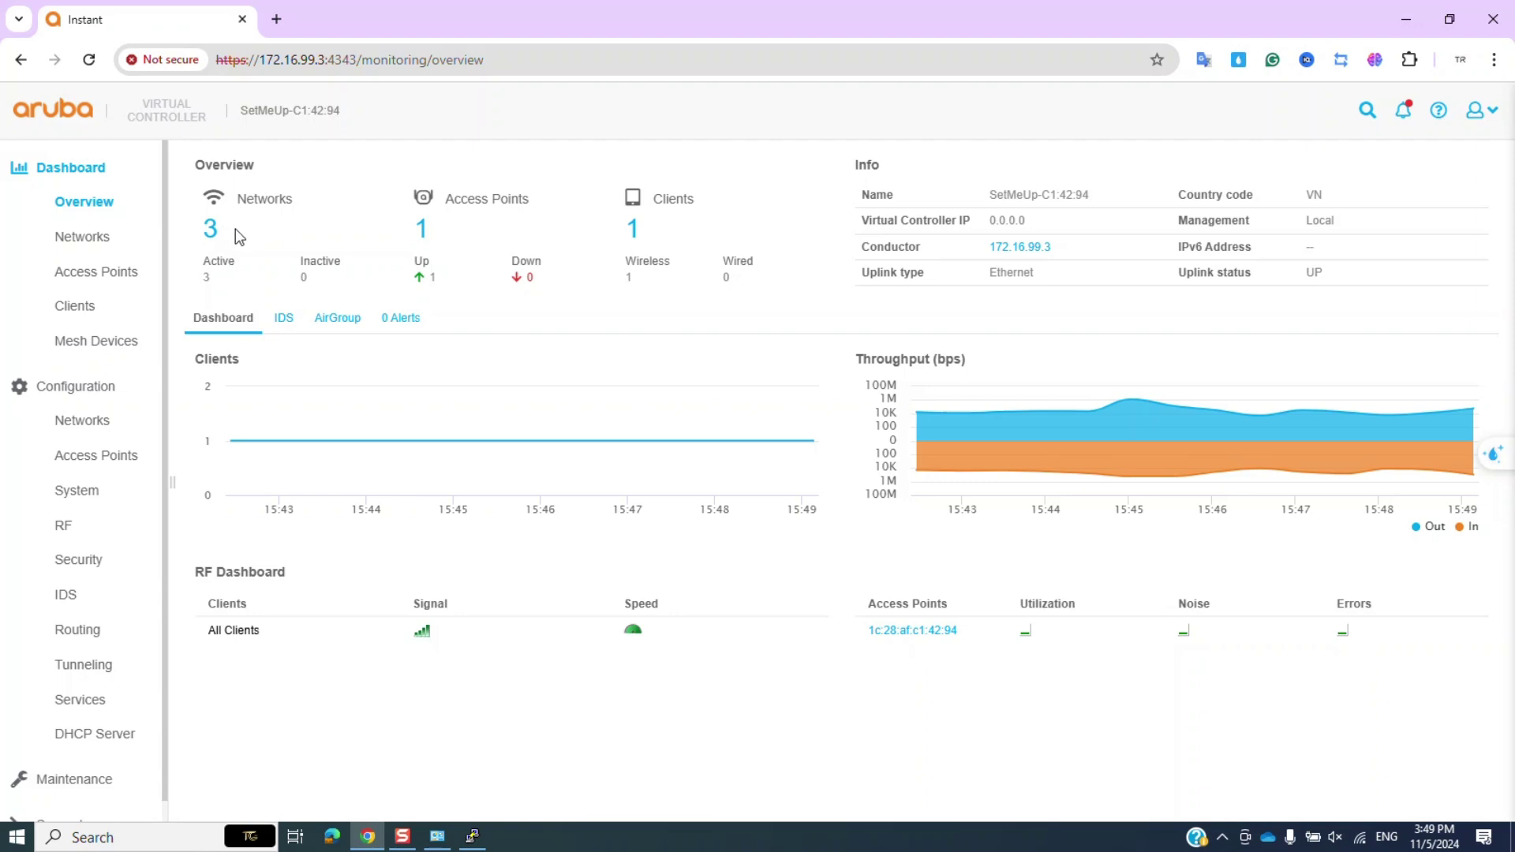
{"action": "left_click", "coordinate": [103, 308]}
{"action": "left_click", "coordinate": [353, 224]}
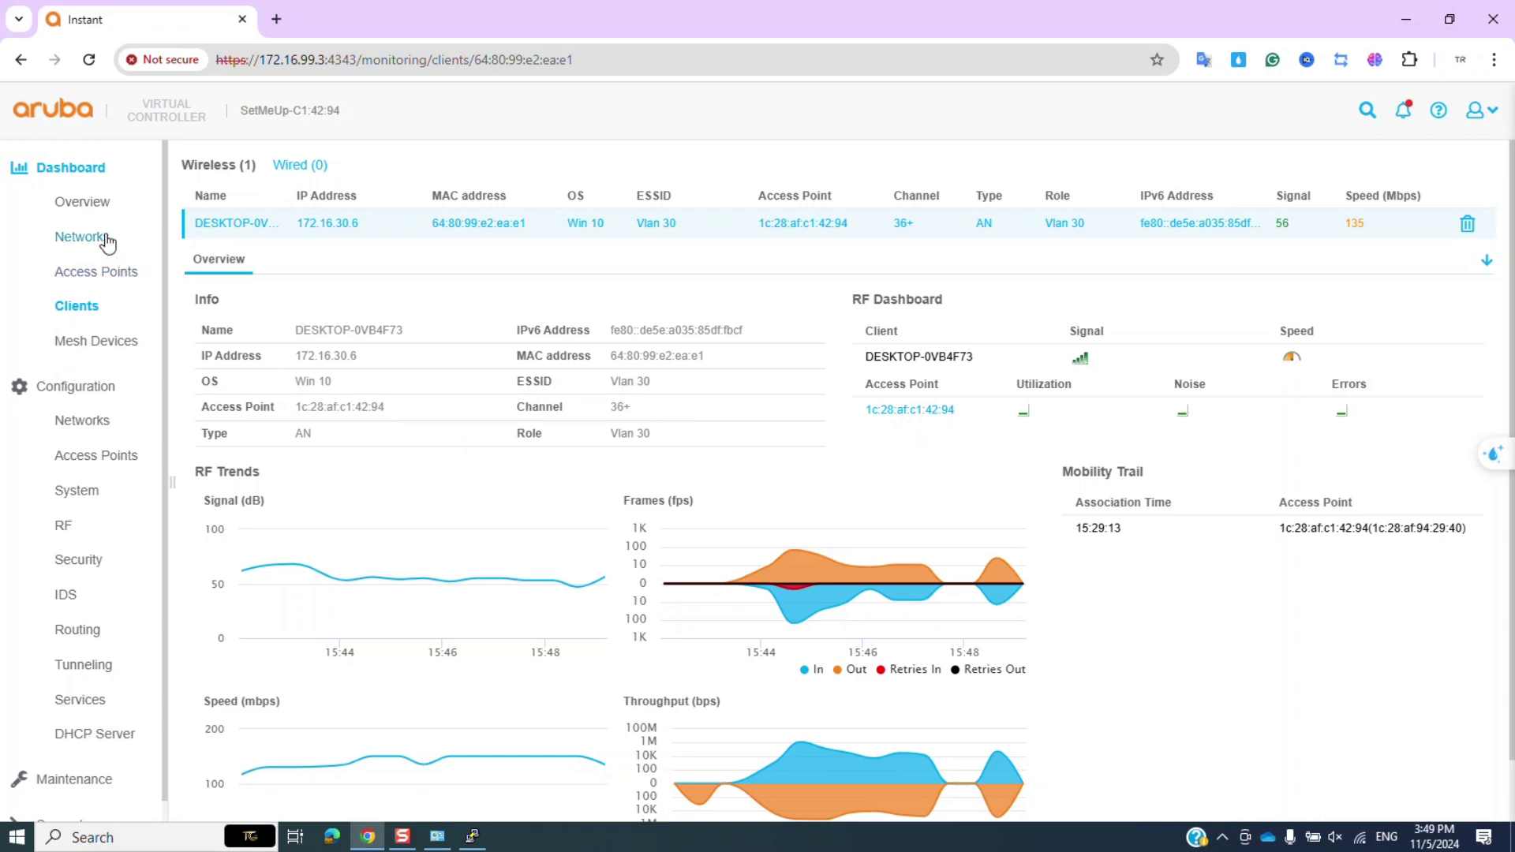
{"action": "left_click", "coordinate": [86, 420]}
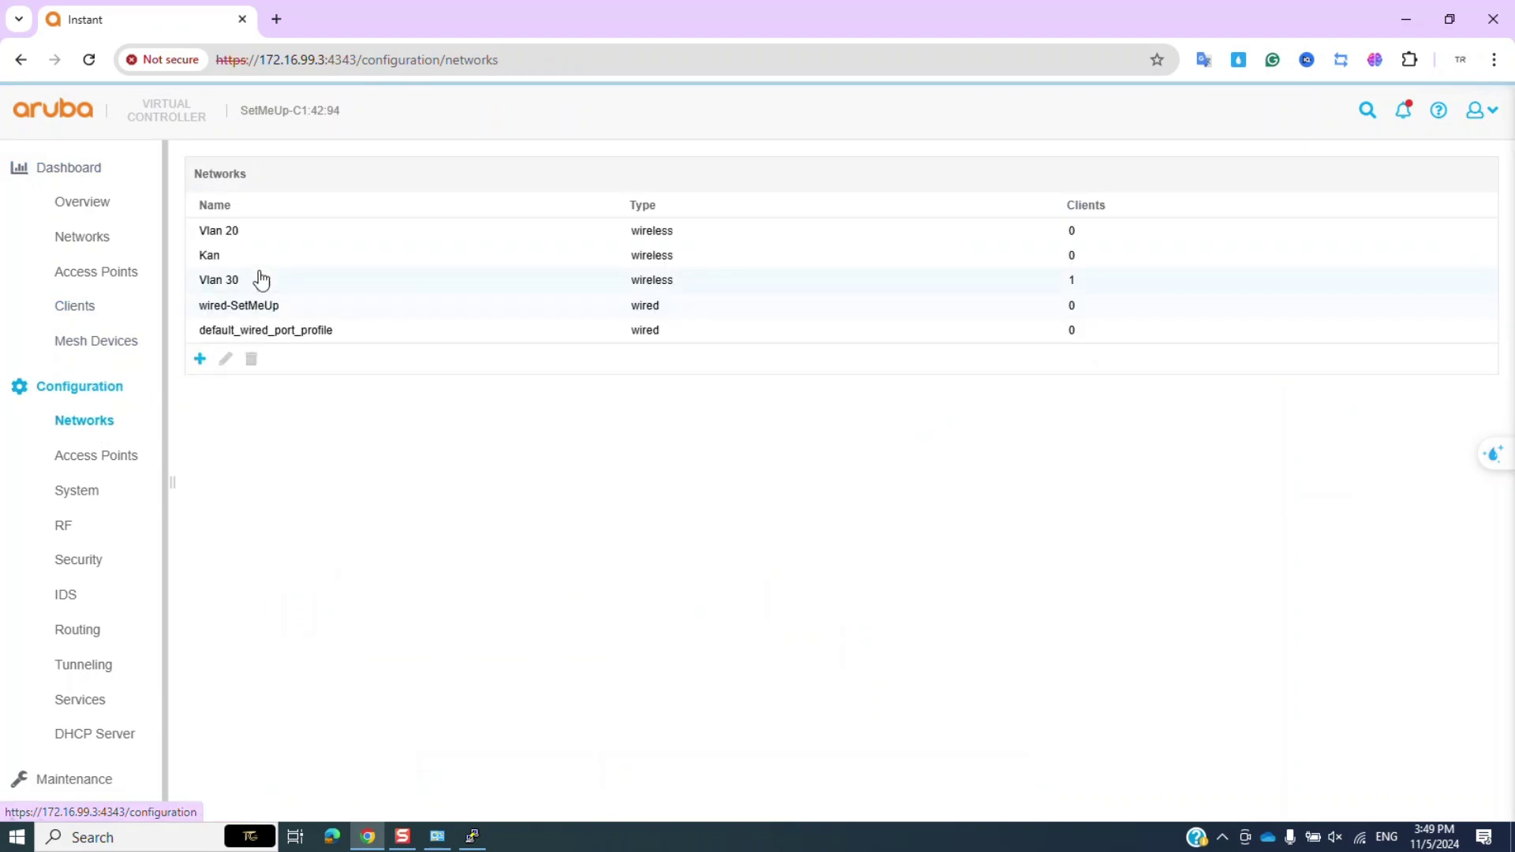
Start editing the Vlan 20 network and advance to its security settings.
{"action": "left_click", "coordinate": [241, 237]}
{"action": "left_click", "coordinate": [226, 360]}
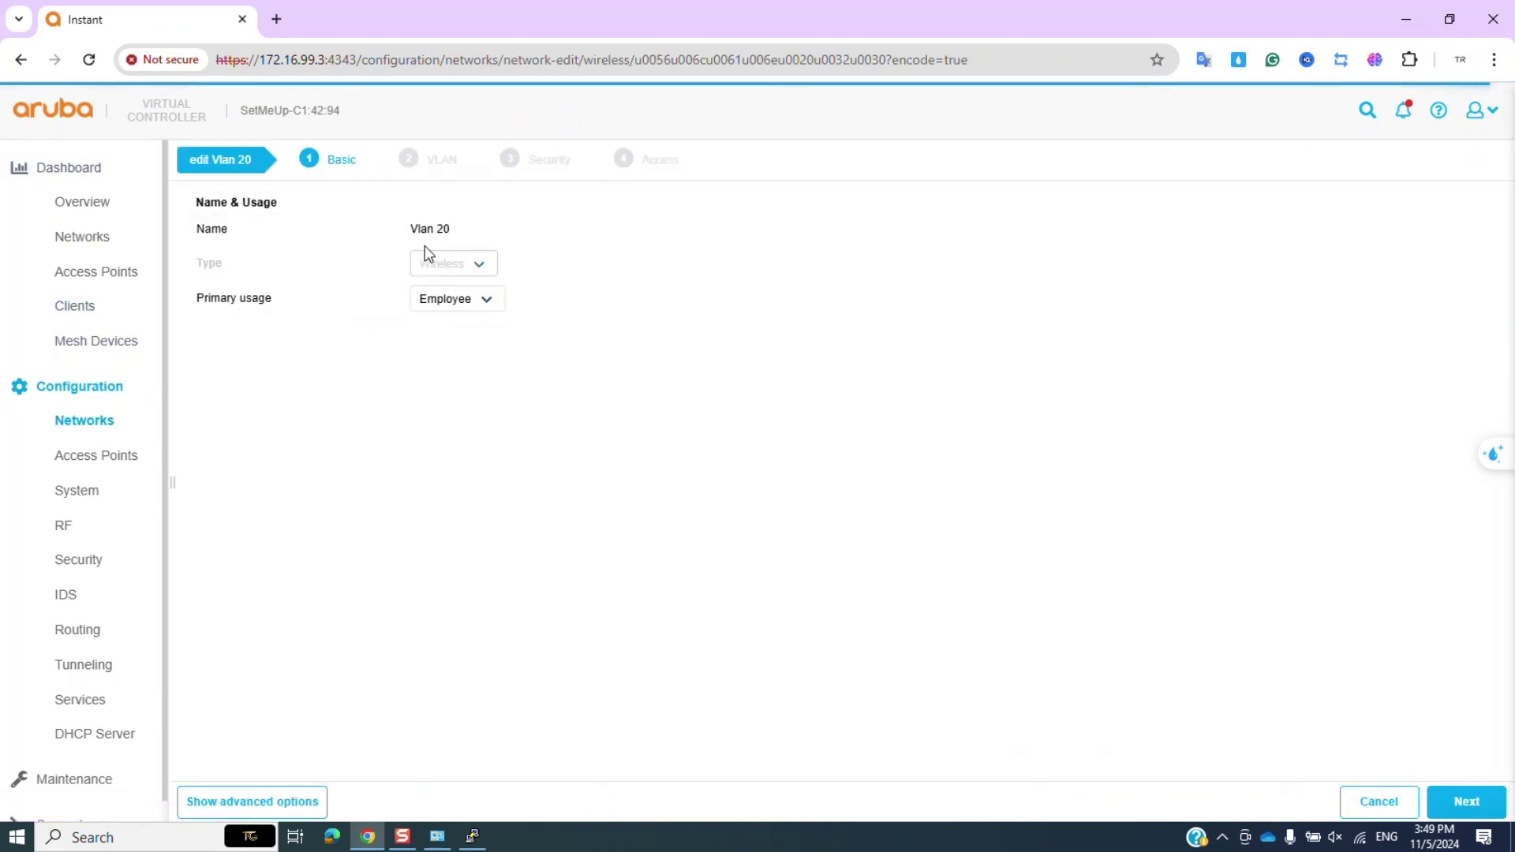
{"action": "left_click", "coordinate": [1457, 804]}
{"action": "left_click", "coordinate": [1462, 801]}
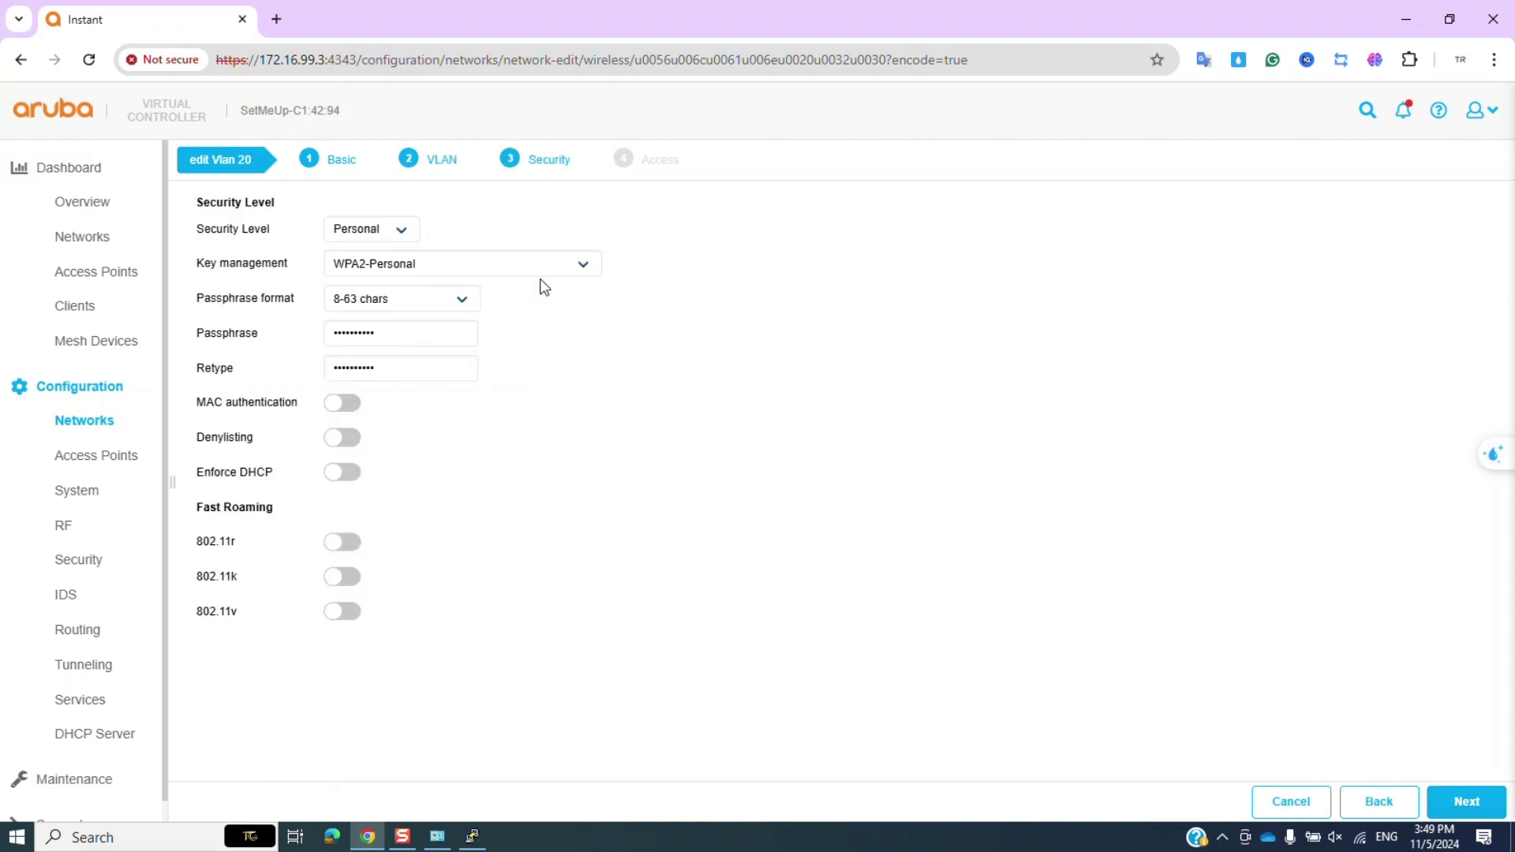
Set Enterprise security with WPA2-Enterprise key management and InternalServer authentication.
{"action": "left_click", "coordinate": [399, 240]}
{"action": "left_click", "coordinate": [382, 254]}
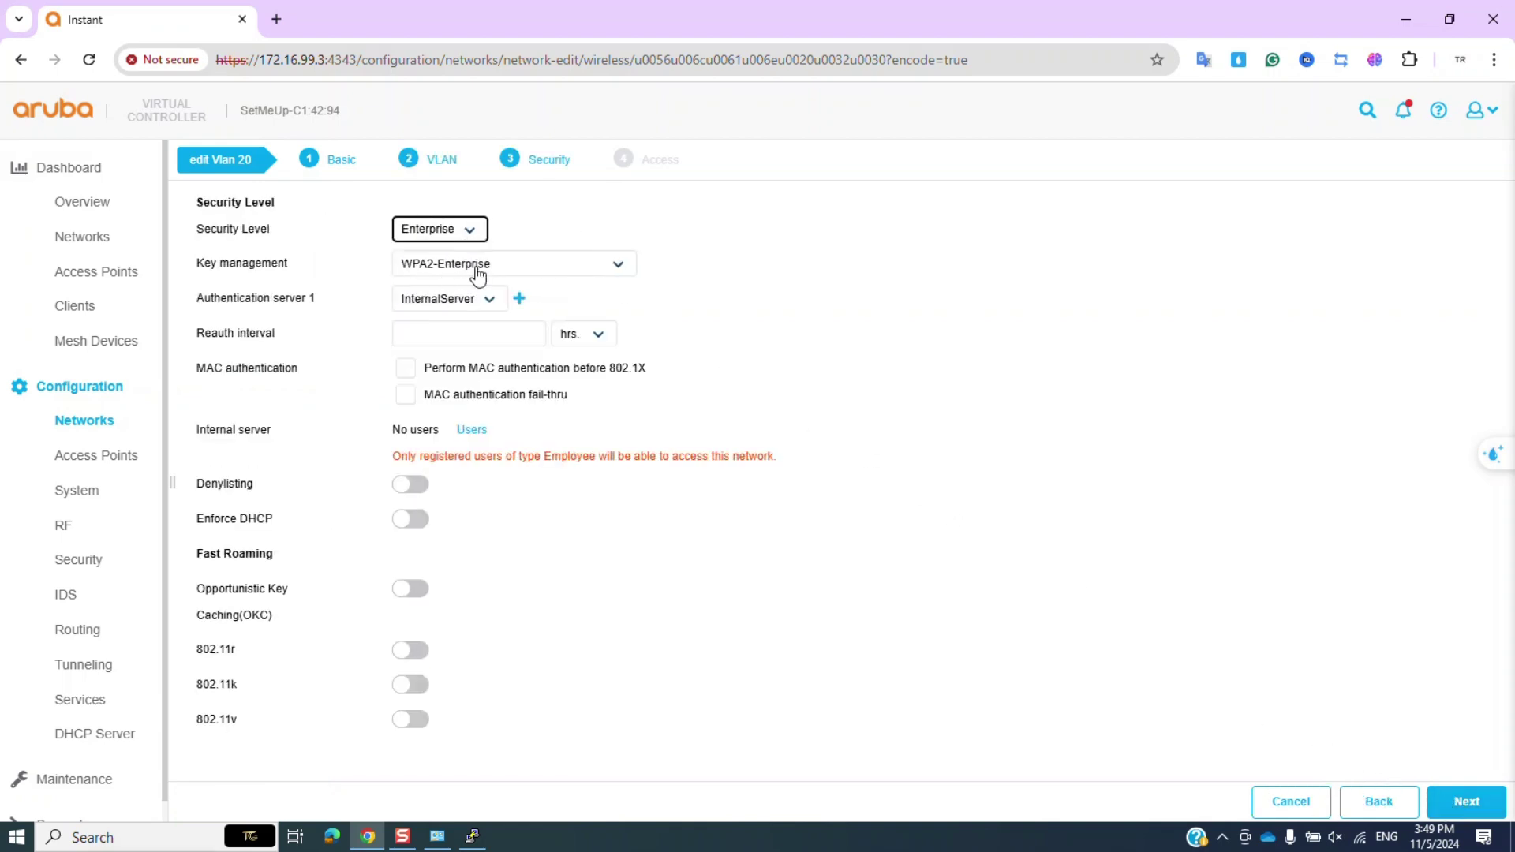
{"action": "left_click", "coordinate": [481, 265]}
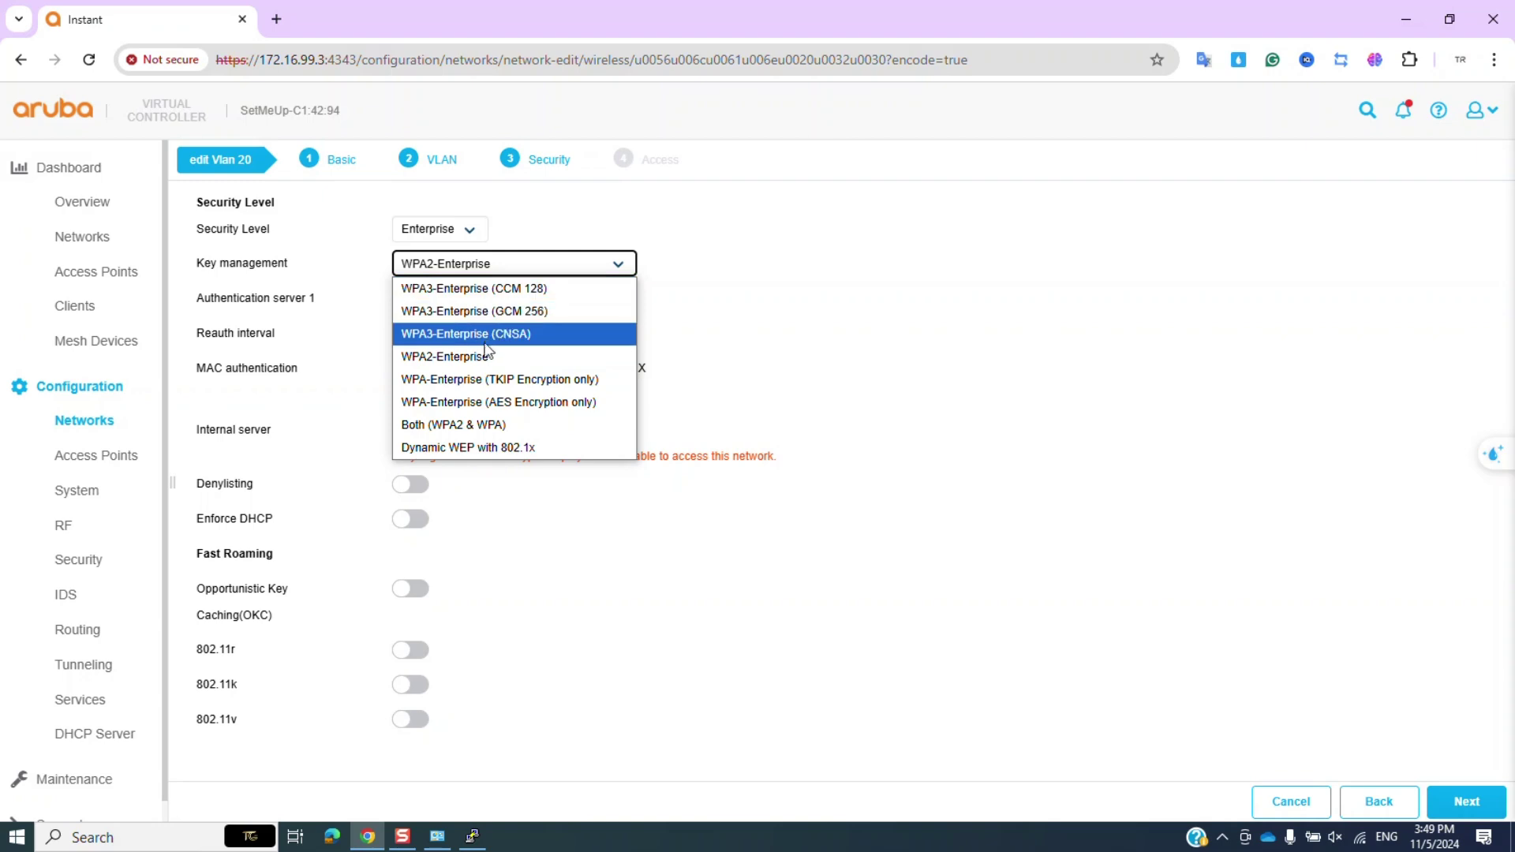
{"action": "left_click", "coordinate": [482, 352]}
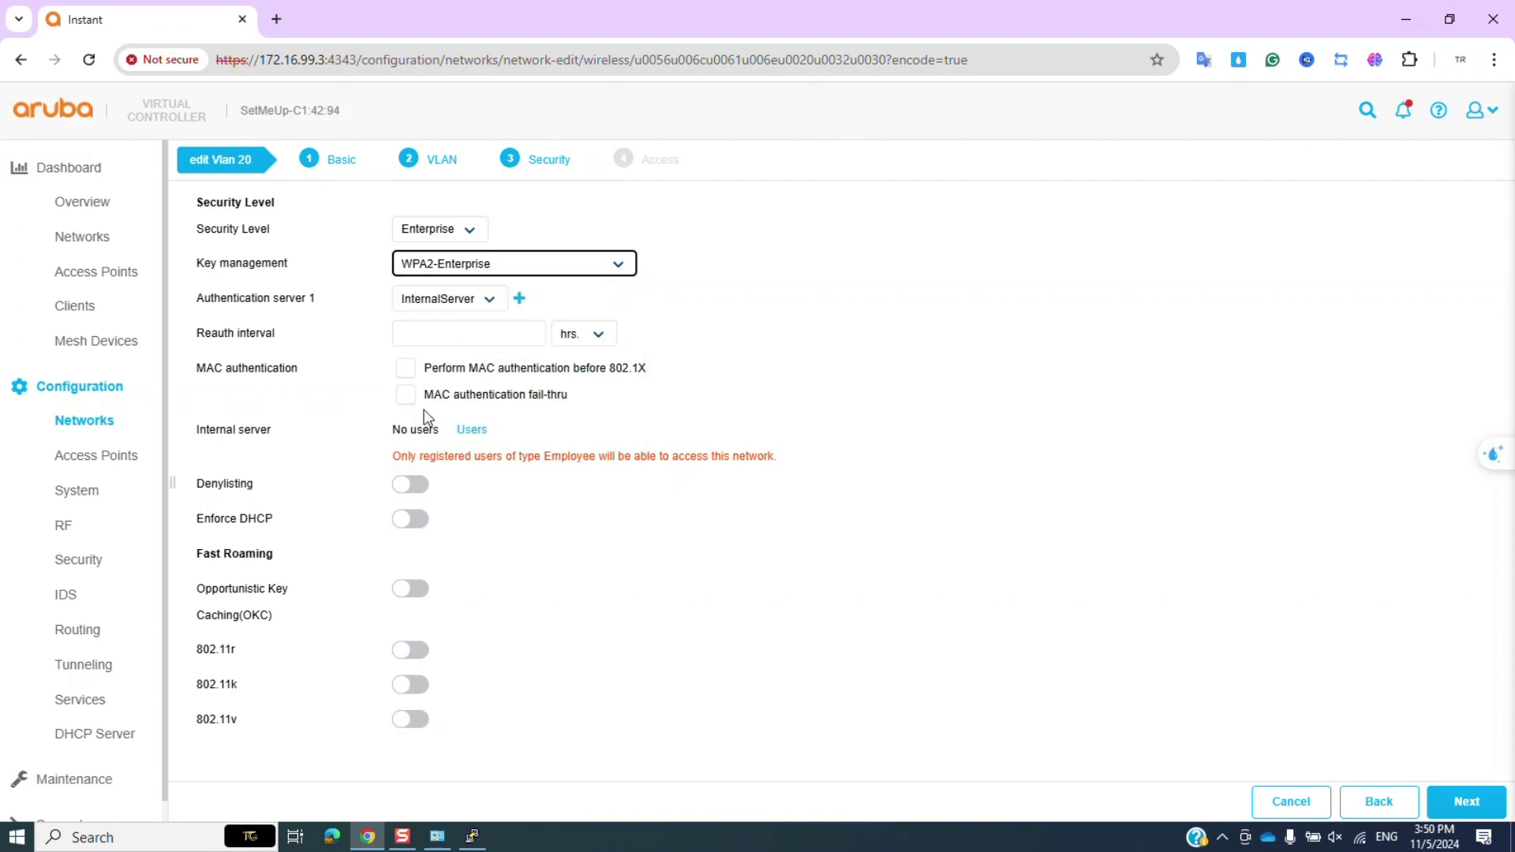
{"action": "left_click", "coordinate": [464, 303]}
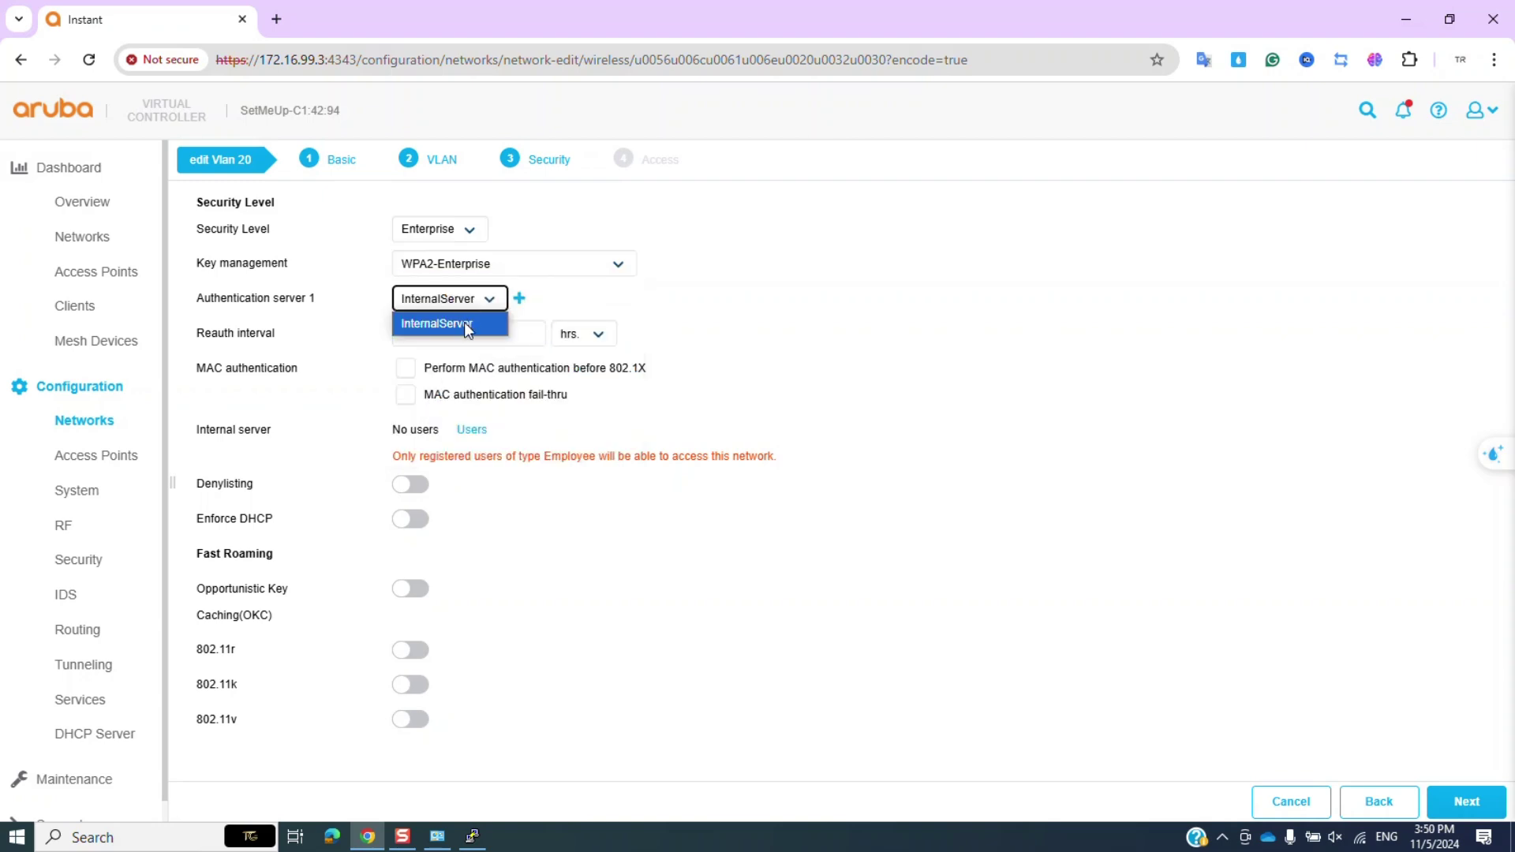
{"action": "left_click", "coordinate": [464, 321]}
{"action": "left_click", "coordinate": [799, 399]}
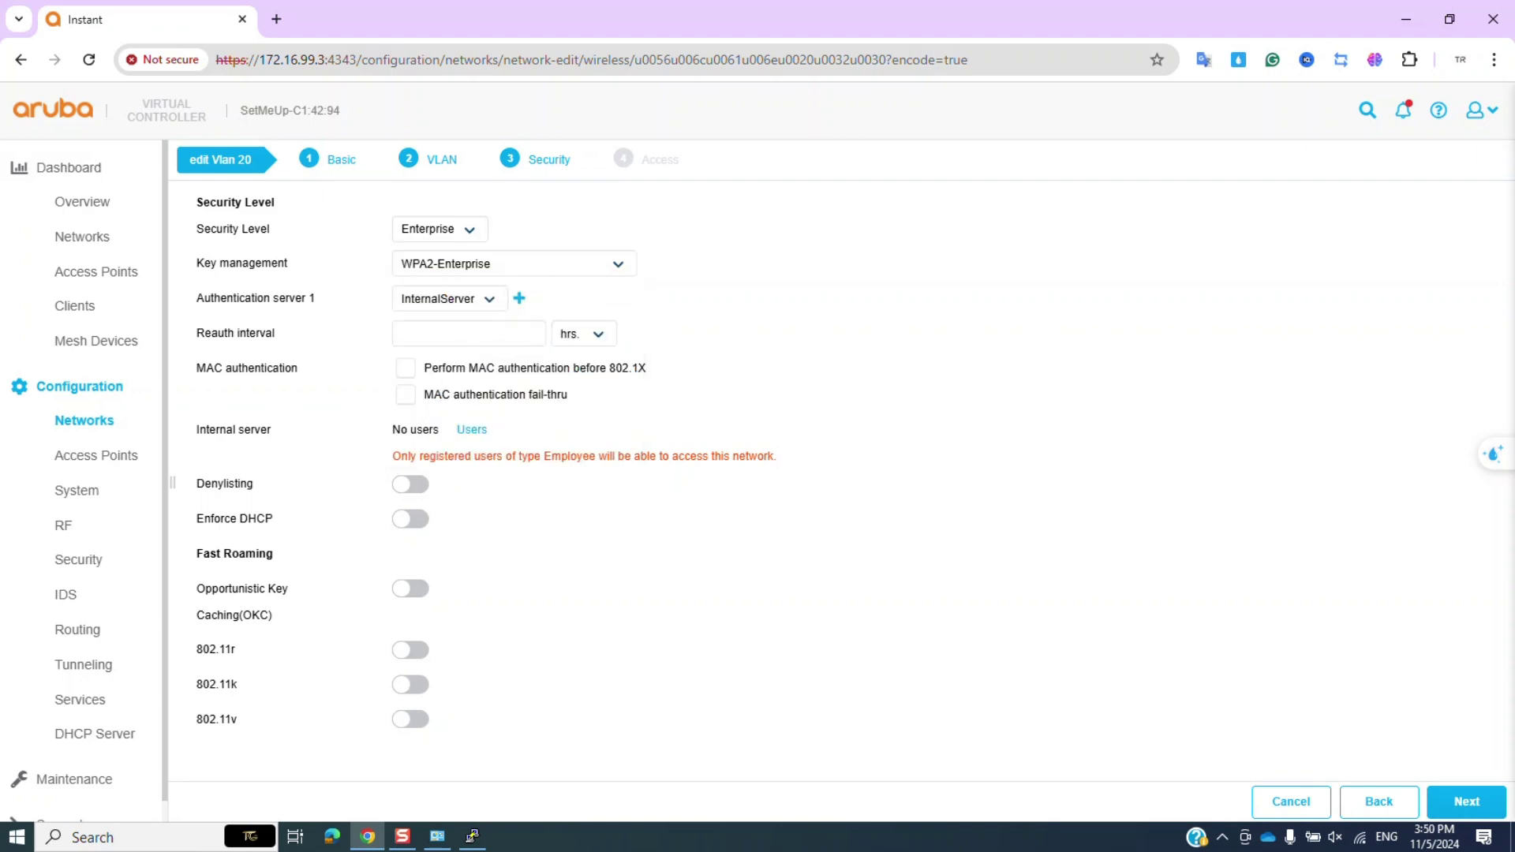